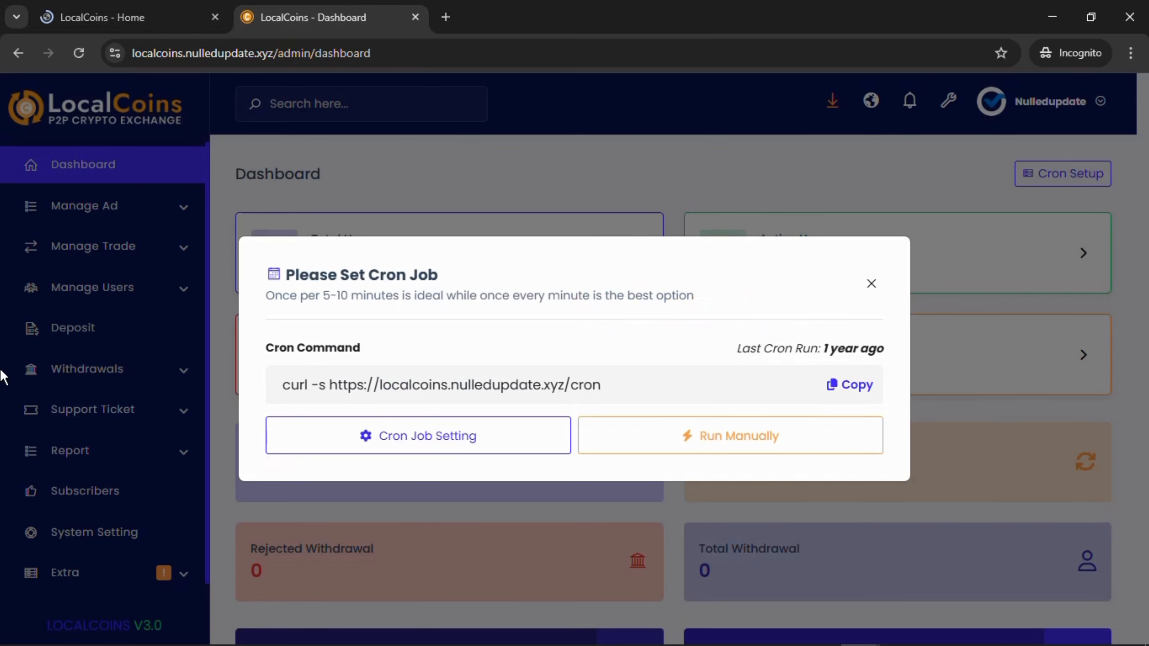
Dismiss the cron job notice, review the all-zero admin dashboard, then show the LocalCoins - Home page.
{"action": "left_click", "coordinate": [871, 284]}
{"action": "scroll", "coordinate": [520, 464], "scroll_direction": "down", "scroll_amount": 3}
{"action": "scroll", "coordinate": [520, 464], "scroll_direction": "up", "scroll_amount": 3}
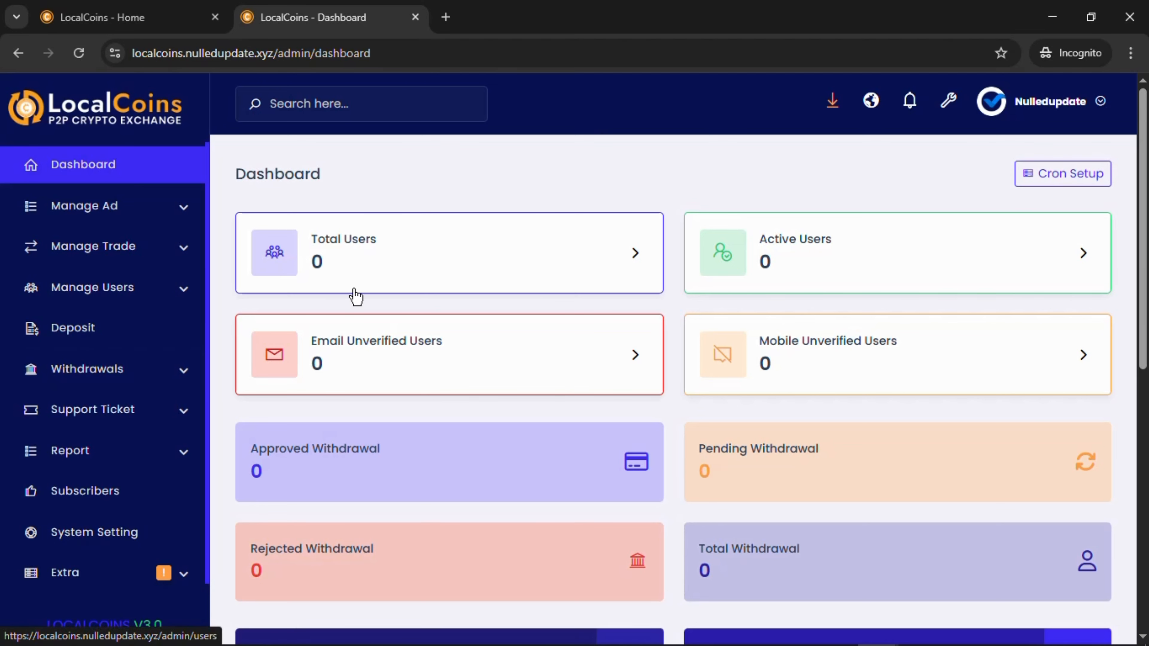
{"action": "scroll", "coordinate": [347, 317], "scroll_direction": "down", "scroll_amount": 5}
{"action": "scroll", "coordinate": [4, 375], "scroll_direction": "down", "scroll_amount": 1}
{"action": "scroll", "coordinate": [5, 374], "scroll_direction": "up", "scroll_amount": 1}
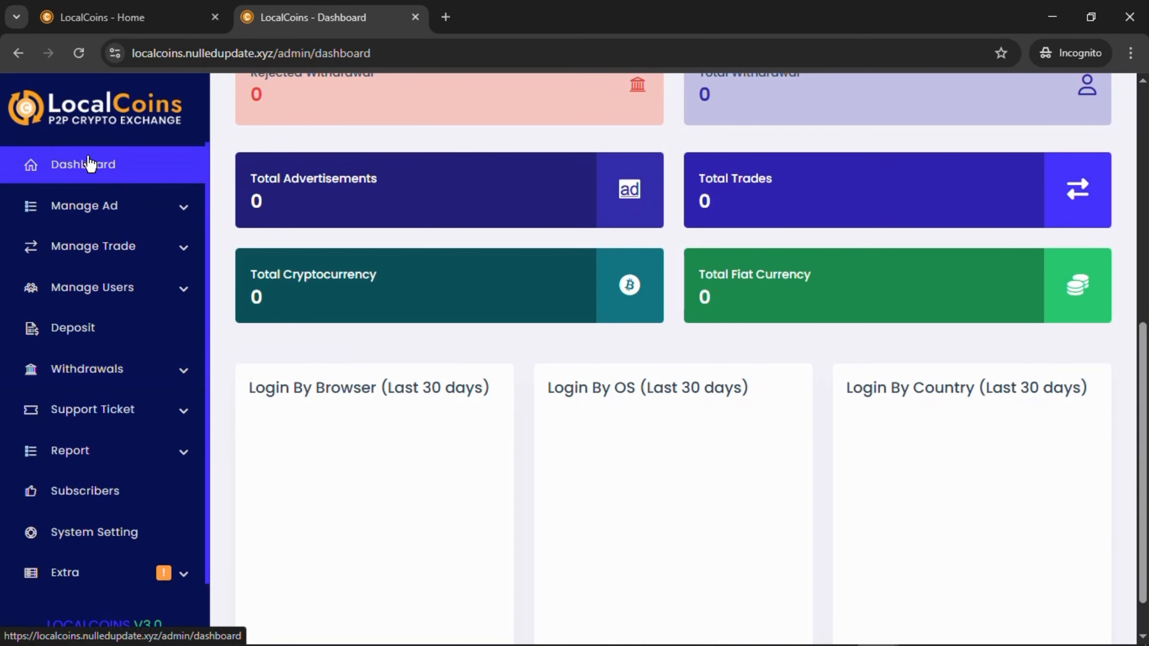
{"action": "left_click", "coordinate": [89, 164]}
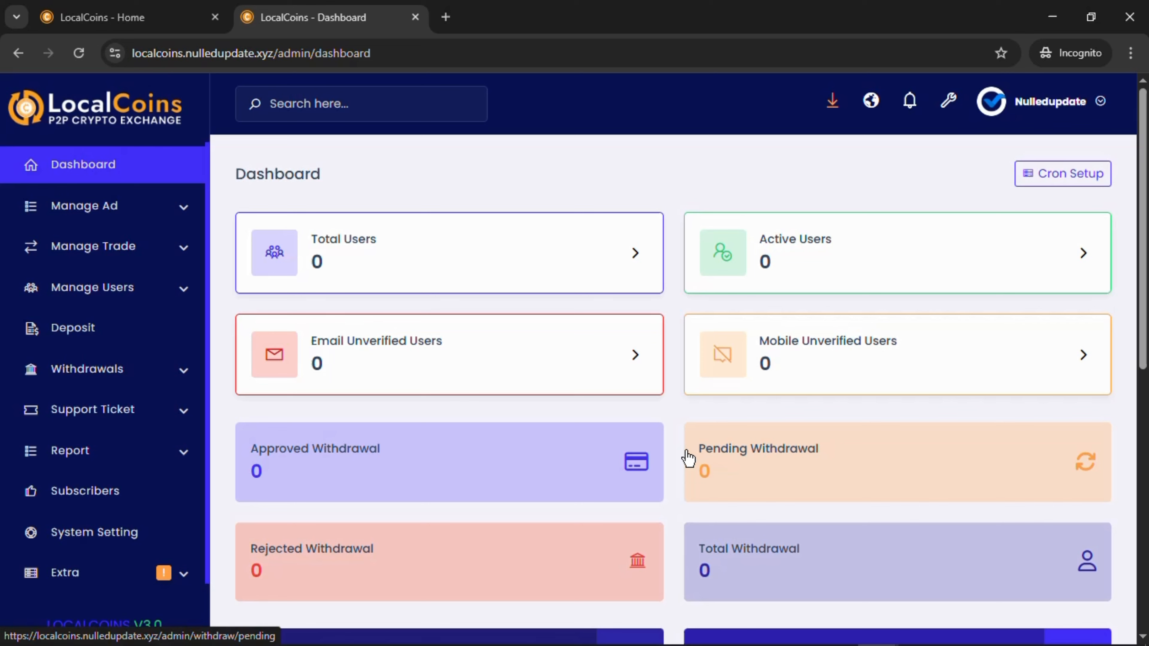
{"action": "left_click", "coordinate": [99, 10]}
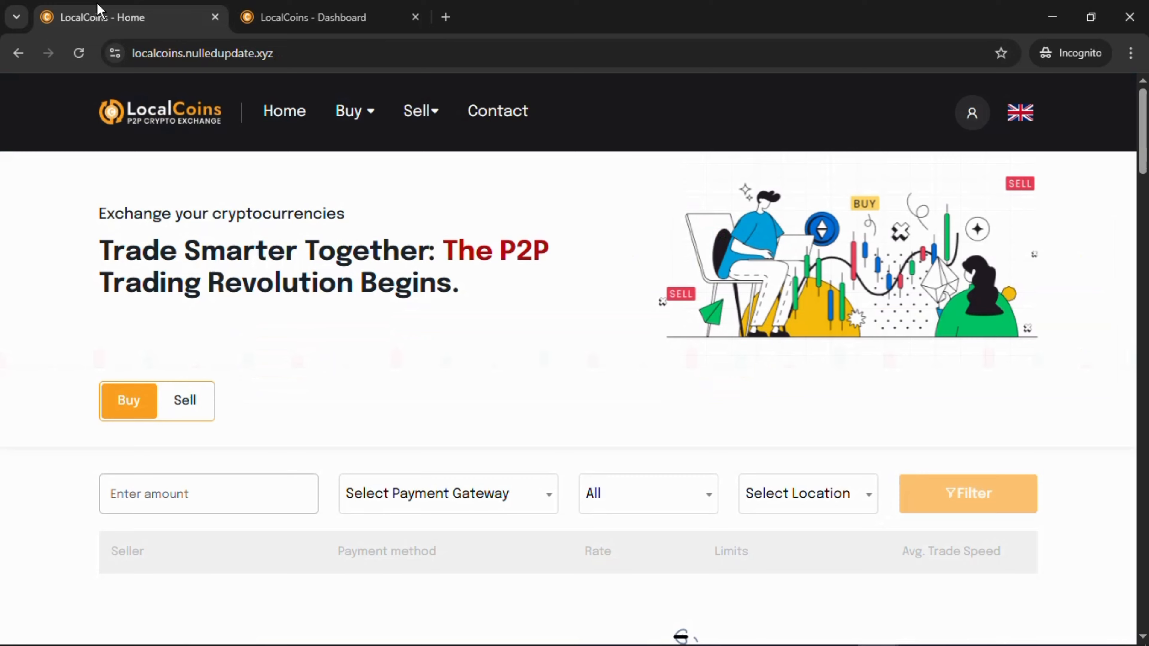
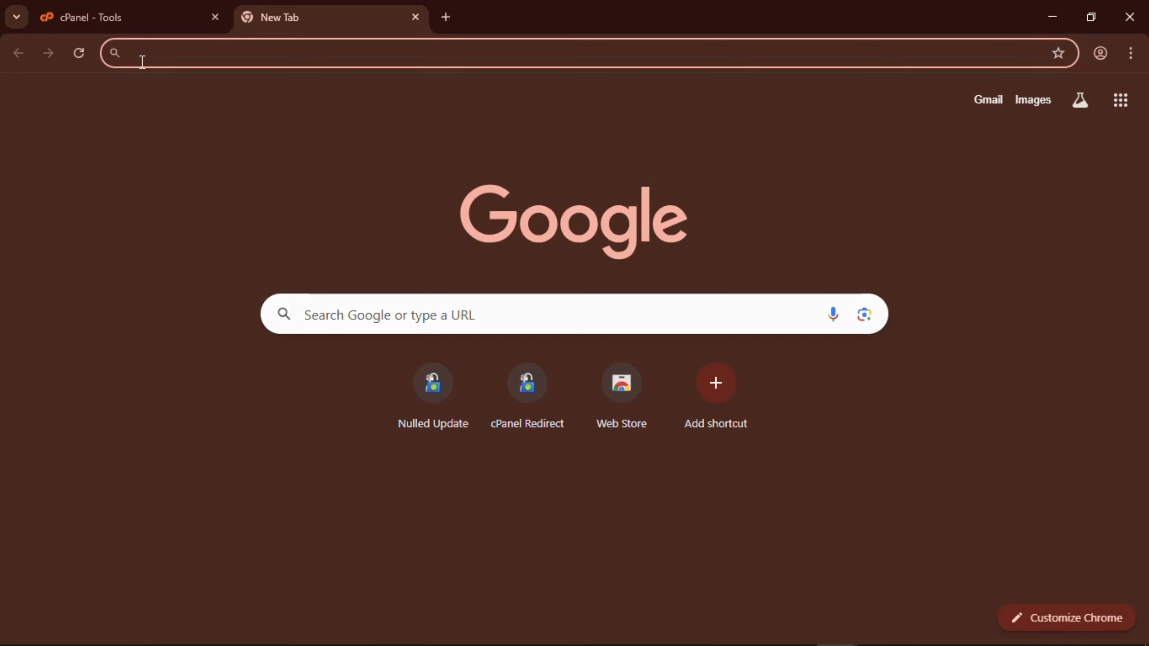
Open the nulledupdate.xyz marketplace from the Chrome address bar suggestion.
{"action": "type", "text": "nu"}
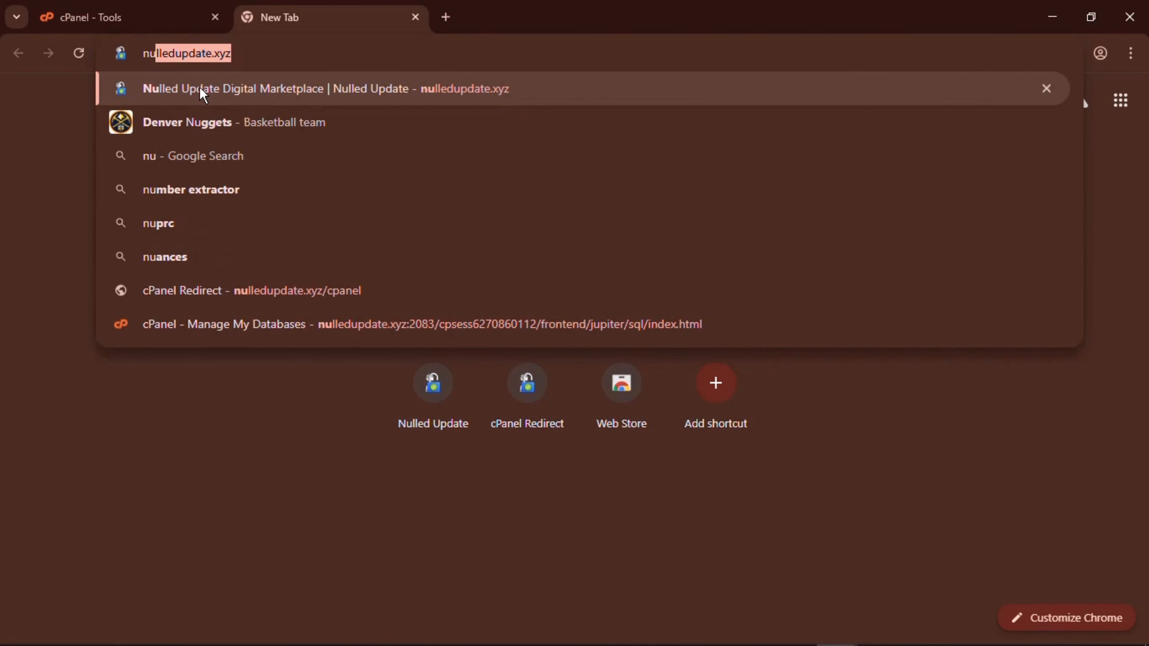
{"action": "left_click", "coordinate": [290, 93]}
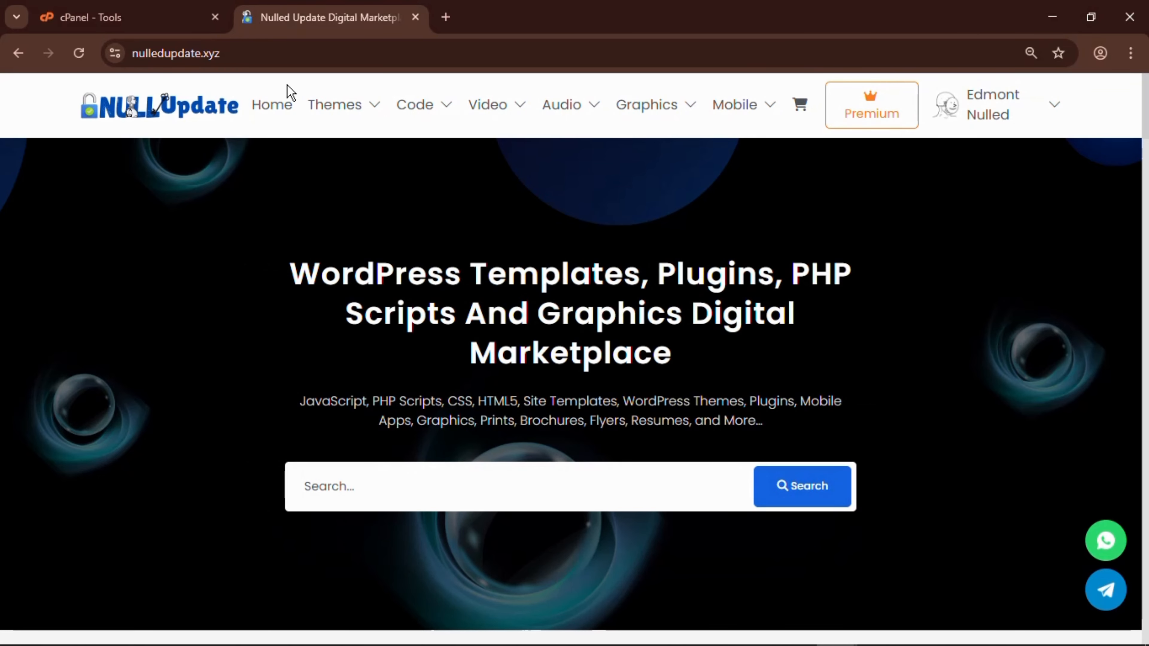
{"action": "scroll", "coordinate": [516, 238], "scroll_direction": "down", "scroll_amount": 8}
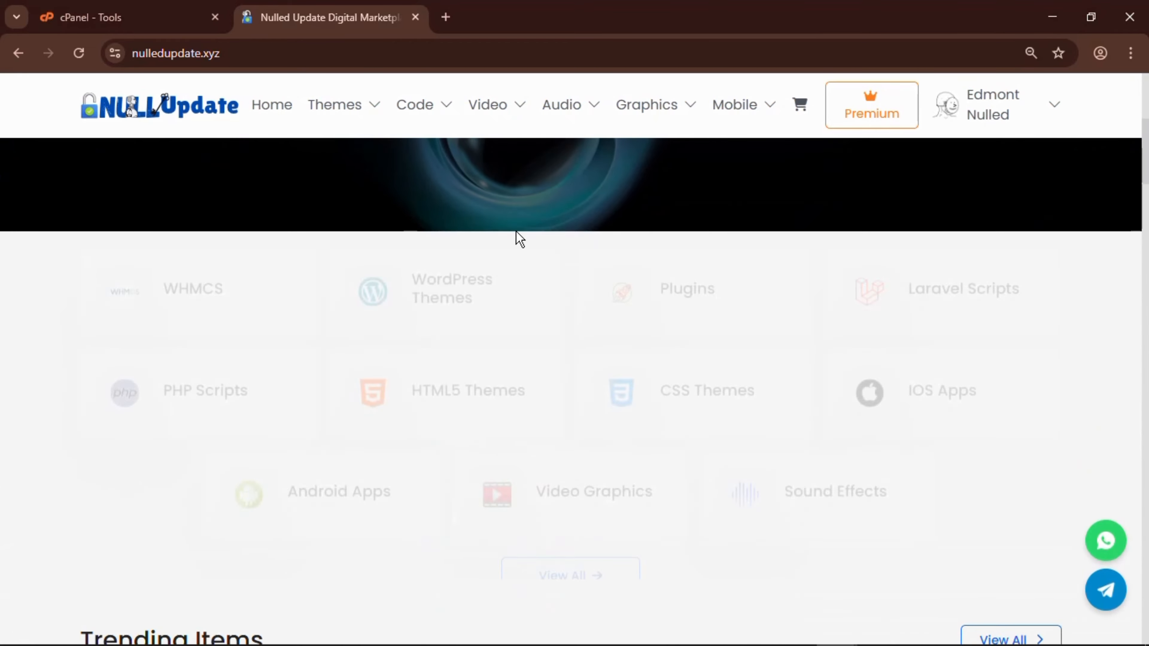
{"action": "scroll", "coordinate": [518, 238], "scroll_direction": "up", "scroll_amount": 5}
{"action": "scroll", "coordinate": [518, 238], "scroll_direction": "up", "scroll_amount": 2}
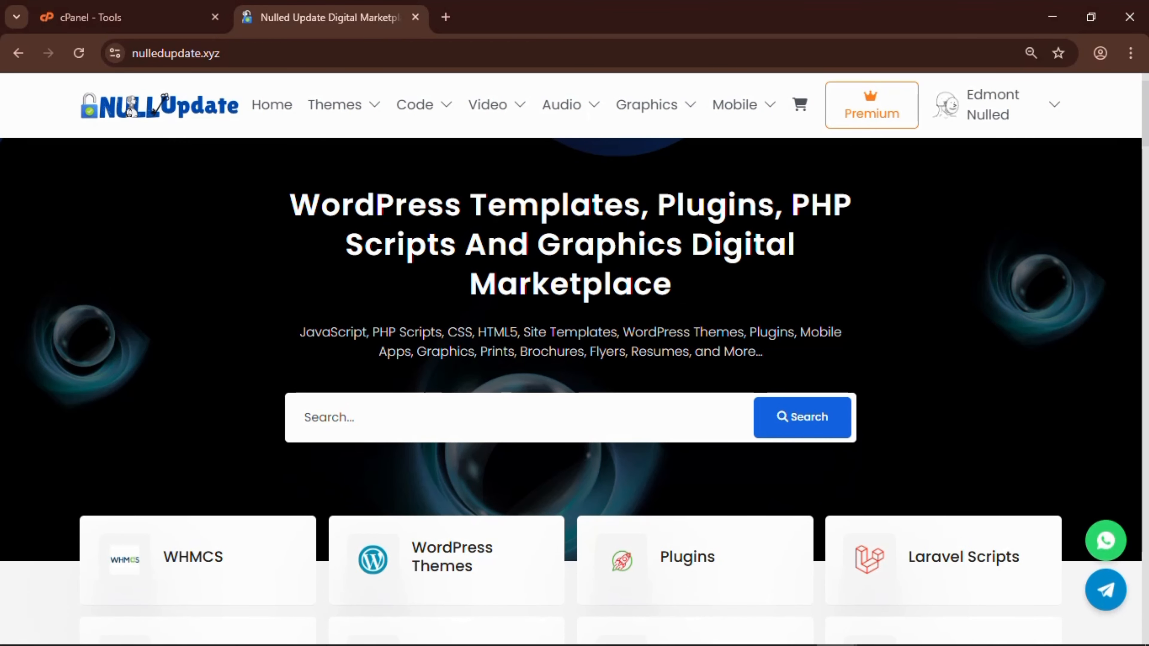
Enter localcoins in the home page search box.
{"action": "type", "text": "l"}
{"action": "left_click", "coordinate": [1048, 106]}
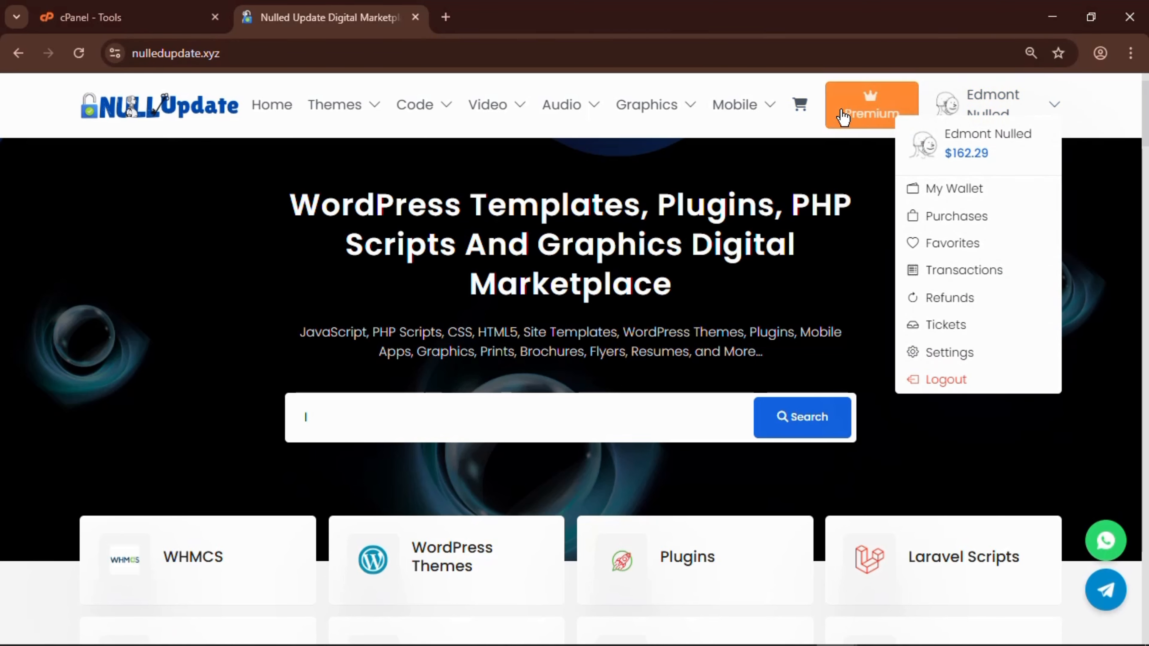
{"action": "left_click", "coordinate": [616, 174]}
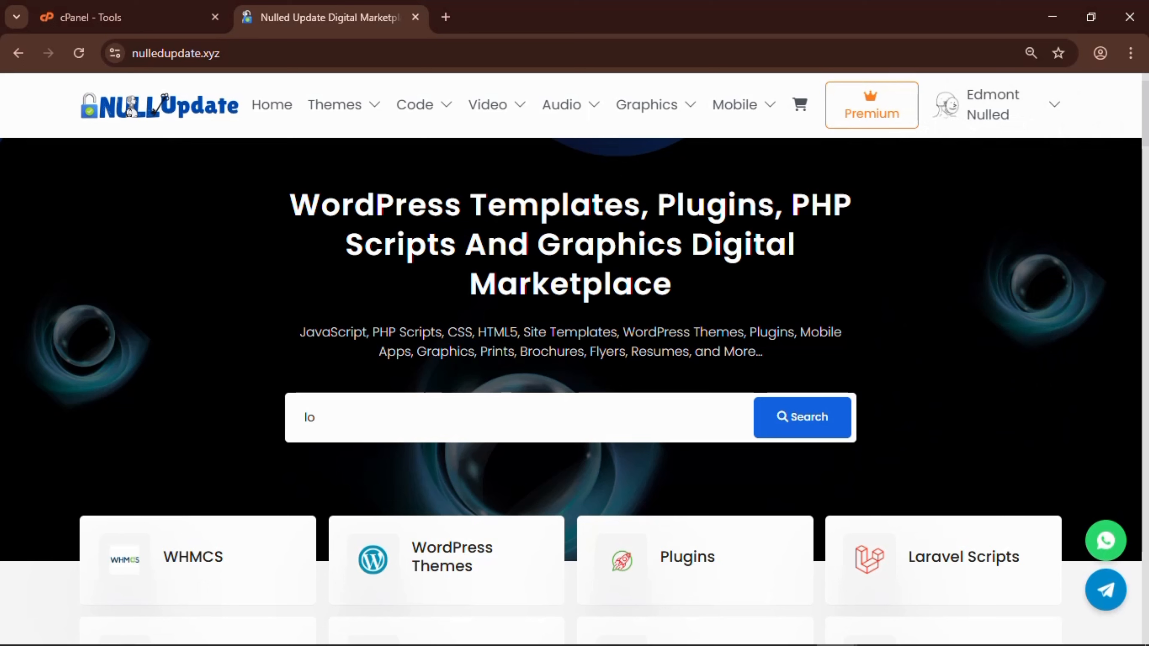
{"action": "type", "text": "calcoins"}
Search the marketplace for localcoins and open the LocalCoins item page.
{"action": "left_click", "coordinate": [775, 425]}
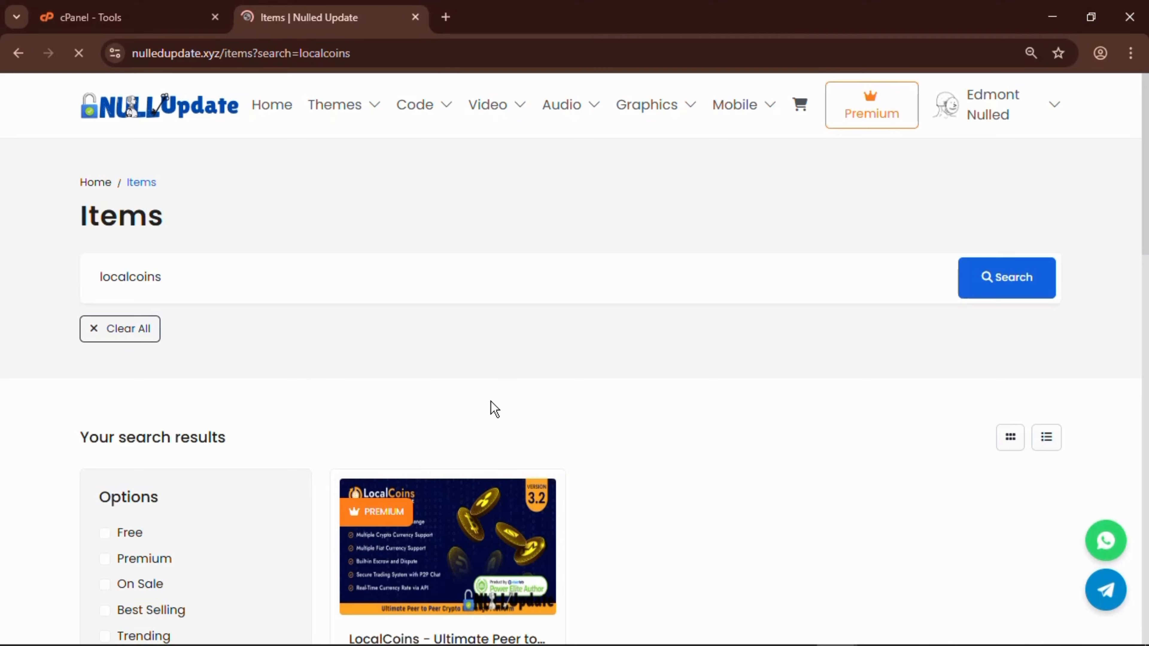
{"action": "scroll", "coordinate": [492, 406], "scroll_direction": "down", "scroll_amount": 5}
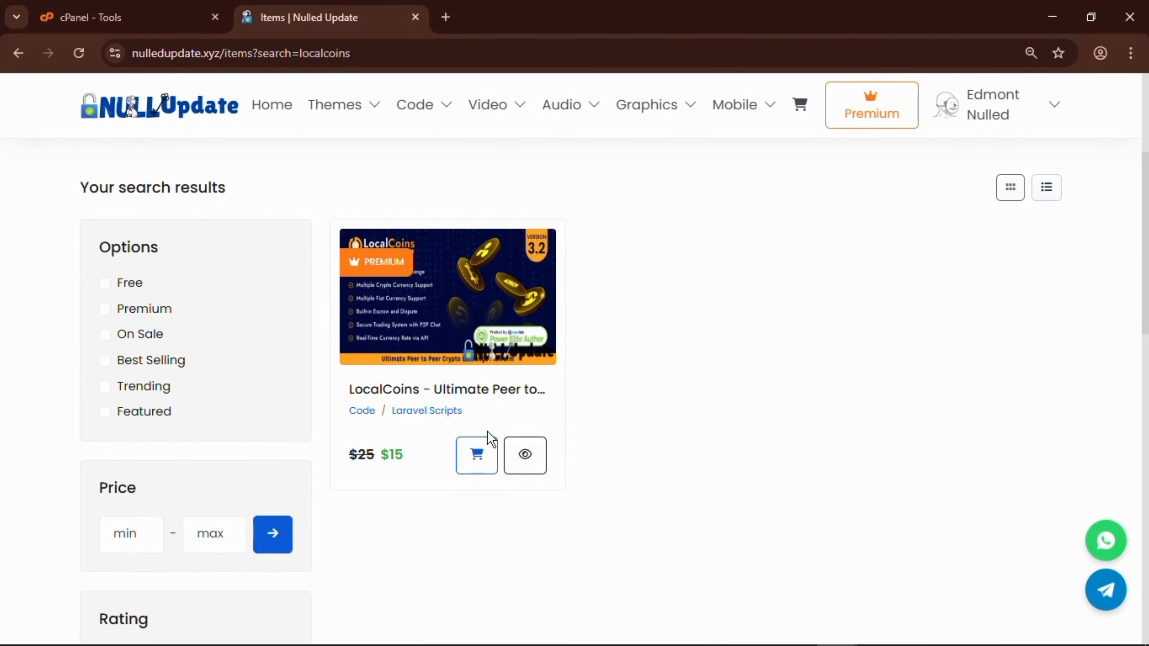
{"action": "left_click", "coordinate": [524, 457]}
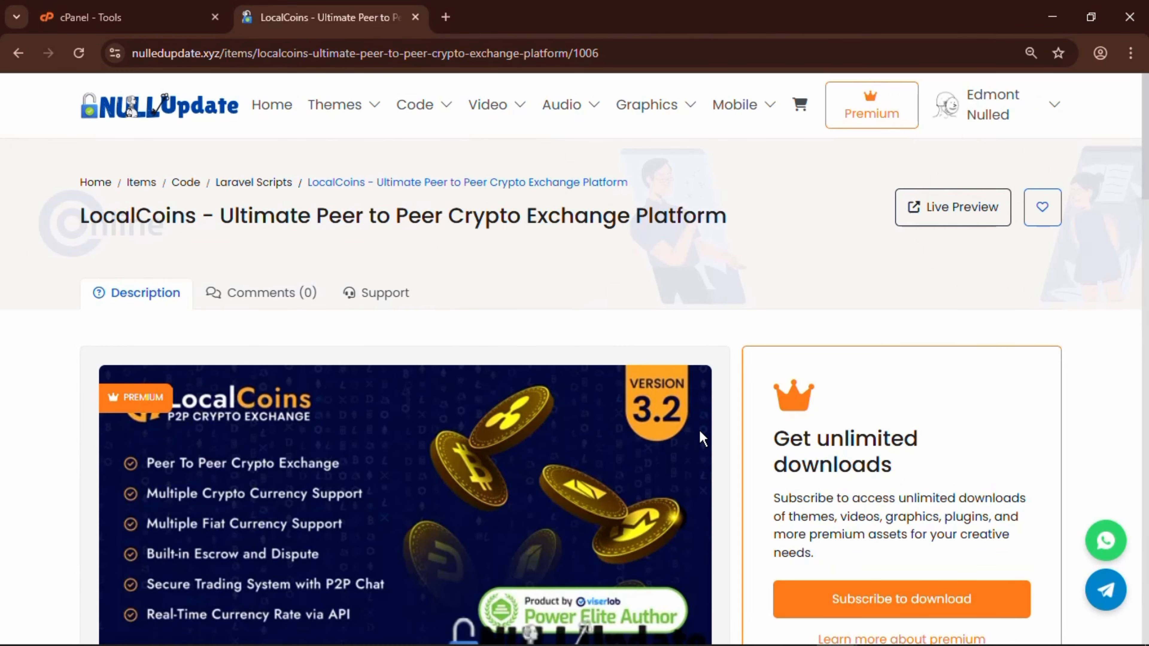
{"action": "scroll", "coordinate": [700, 436], "scroll_direction": "down", "scroll_amount": 5}
{"action": "scroll", "coordinate": [662, 476], "scroll_direction": "up", "scroll_amount": 5}
{"action": "scroll", "coordinate": [664, 481], "scroll_direction": "down", "scroll_amount": 6}
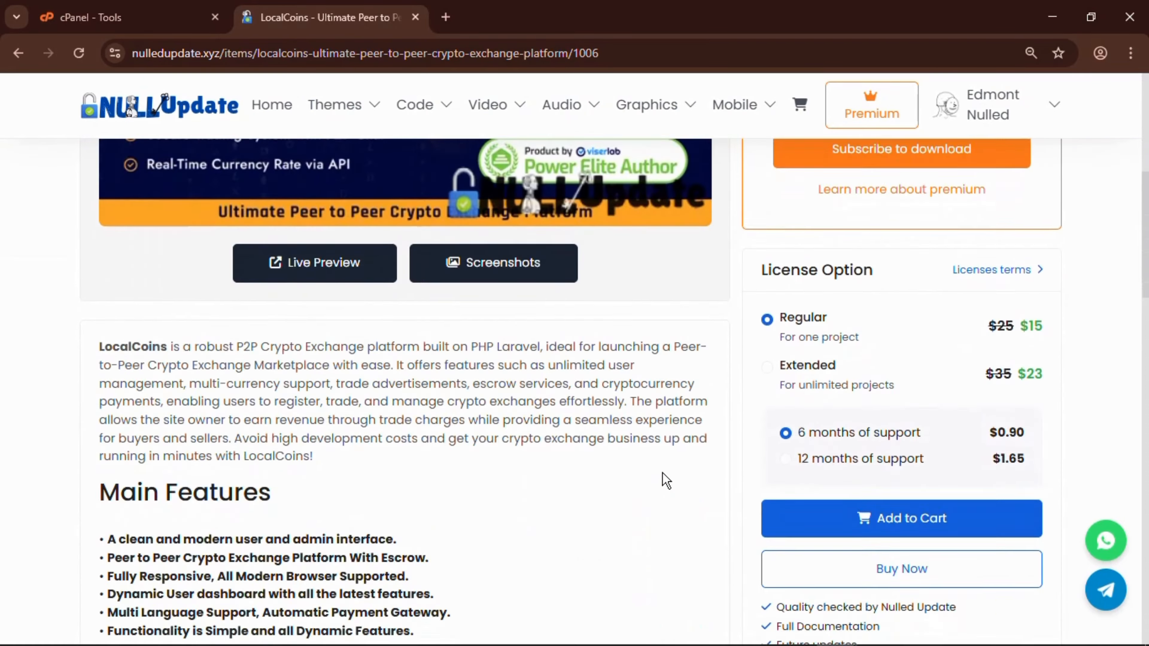
{"action": "scroll", "coordinate": [662, 479], "scroll_direction": "up", "scroll_amount": 2}
{"action": "scroll", "coordinate": [490, 403], "scroll_direction": "down", "scroll_amount": 1}
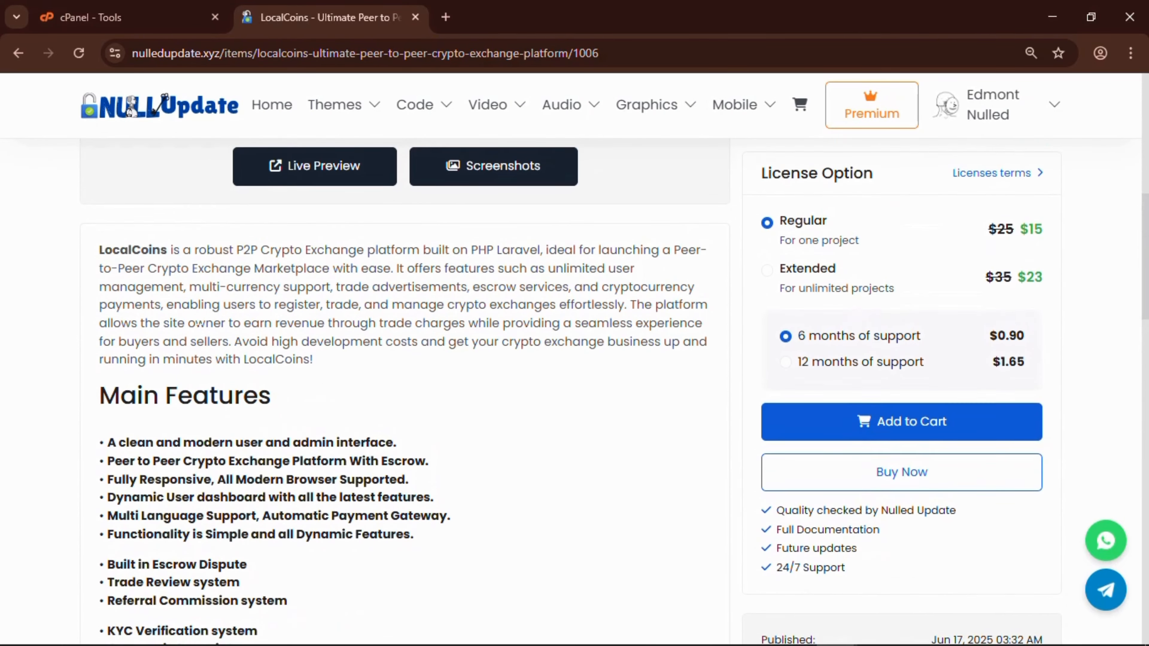
Highlight text in the LocalCoins description, then clear the highlight.
{"action": "left_click_drag", "start_coordinate": [117, 203], "coordinate": [297, 432]}
{"action": "left_click", "coordinate": [297, 433]}
{"action": "scroll", "coordinate": [297, 432], "scroll_direction": "down", "scroll_amount": 6}
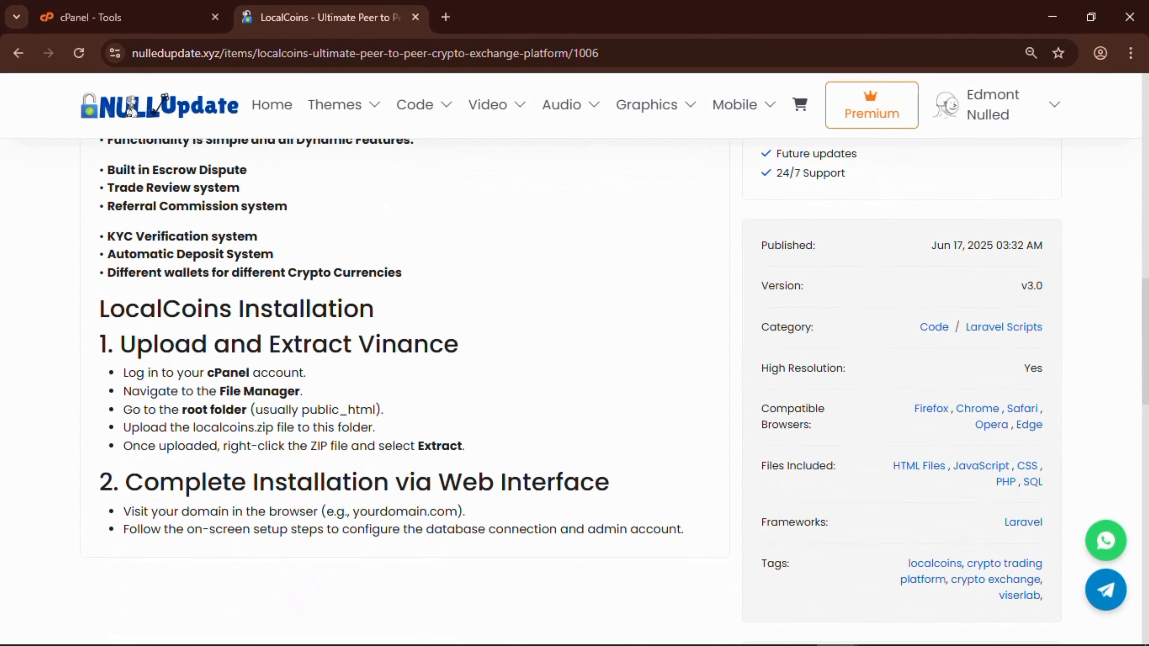
{"action": "scroll", "coordinate": [405, 392], "scroll_direction": "up", "scroll_amount": 2}
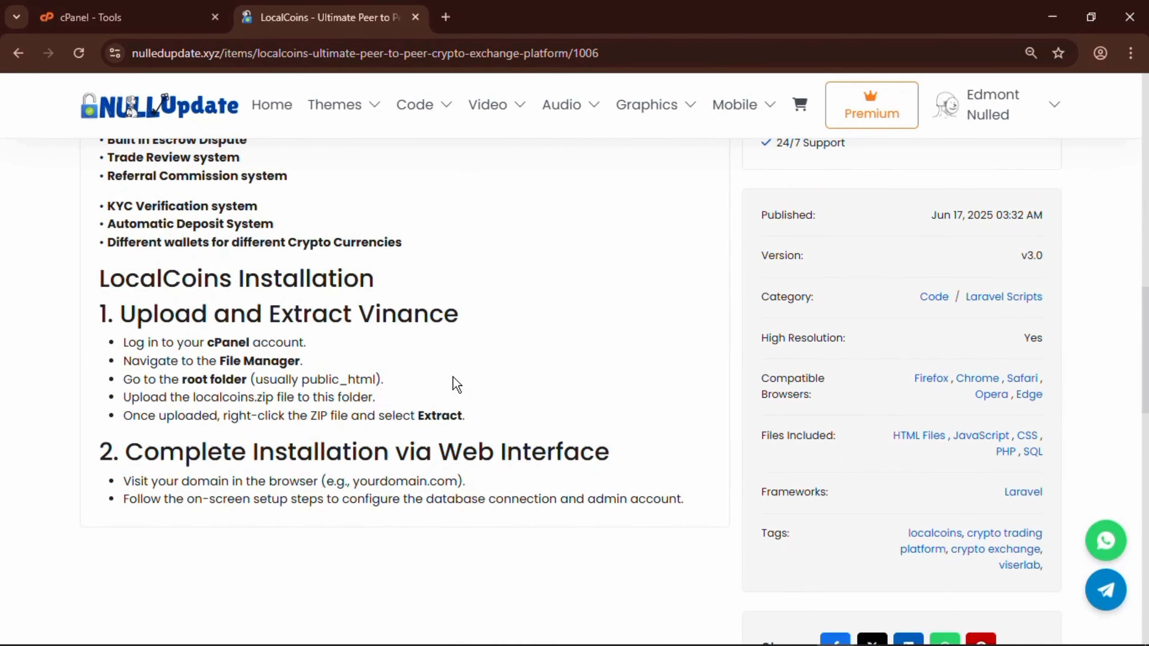
{"action": "scroll", "coordinate": [456, 385], "scroll_direction": "up", "scroll_amount": 6}
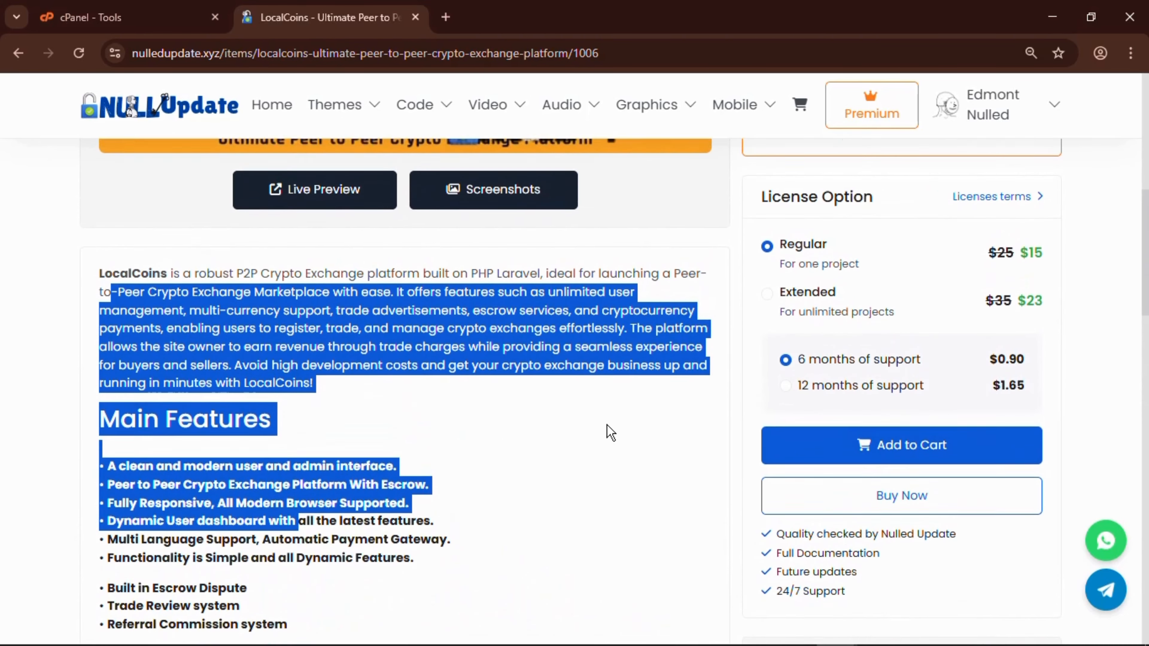
{"action": "left_click", "coordinate": [526, 426]}
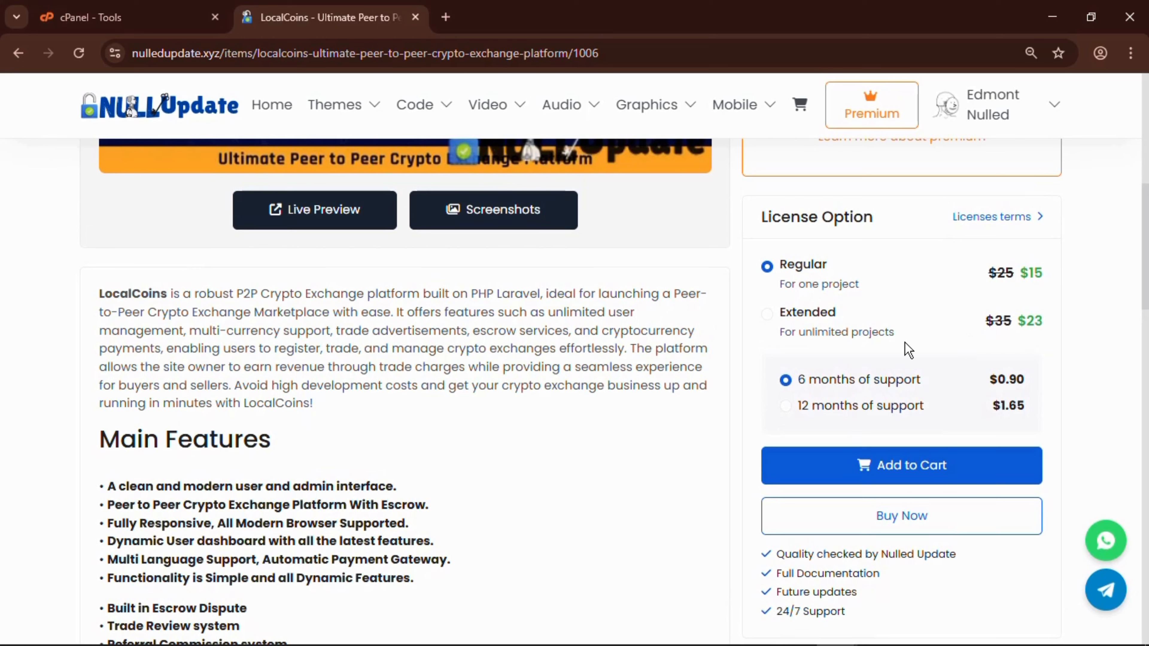
Choose the Extended license with 6 months support and proceed to checkout via Buy Now.
{"action": "left_click", "coordinate": [766, 314]}
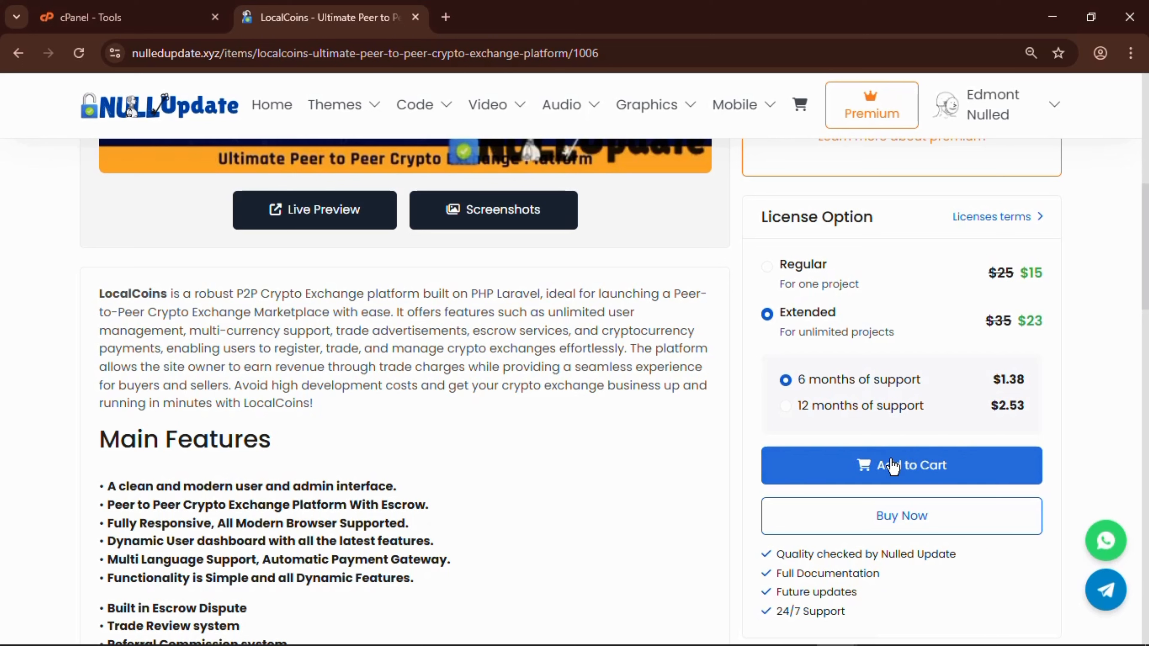
{"action": "left_click", "coordinate": [905, 466]}
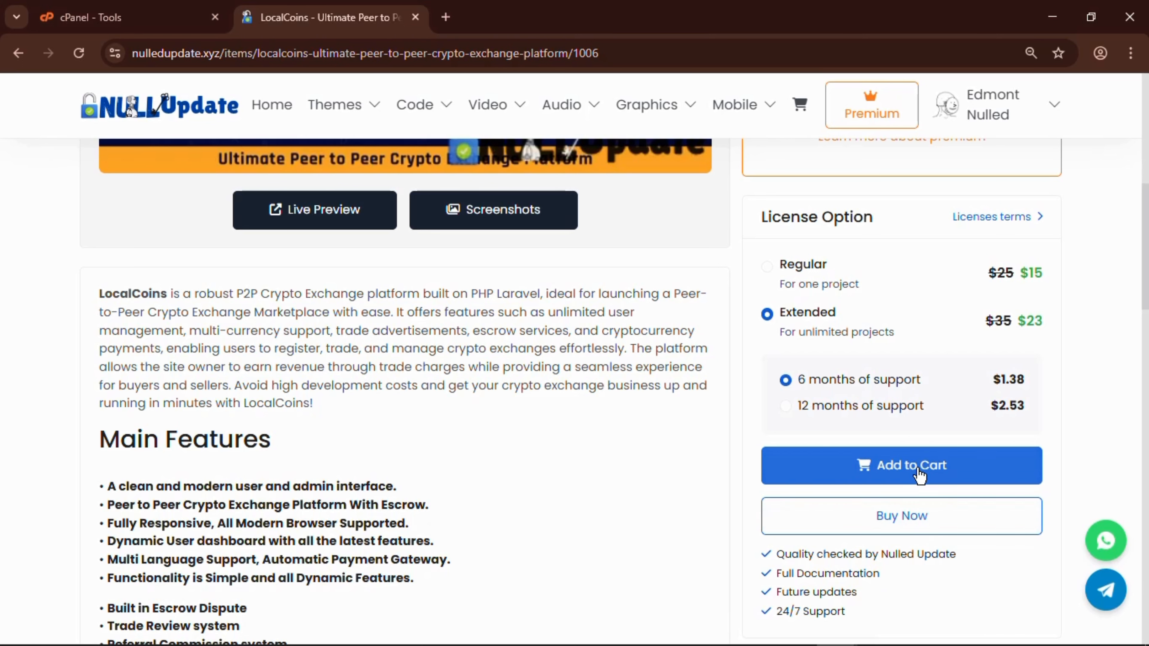
{"action": "left_click", "coordinate": [923, 455]}
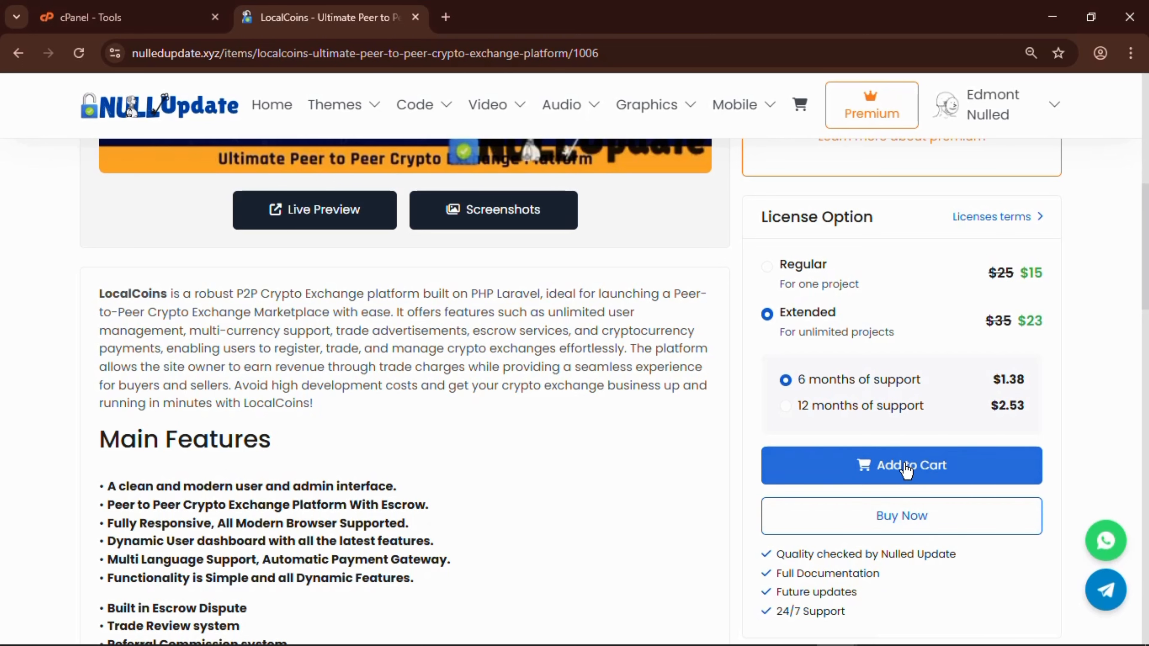
{"action": "left_click", "coordinate": [882, 516]}
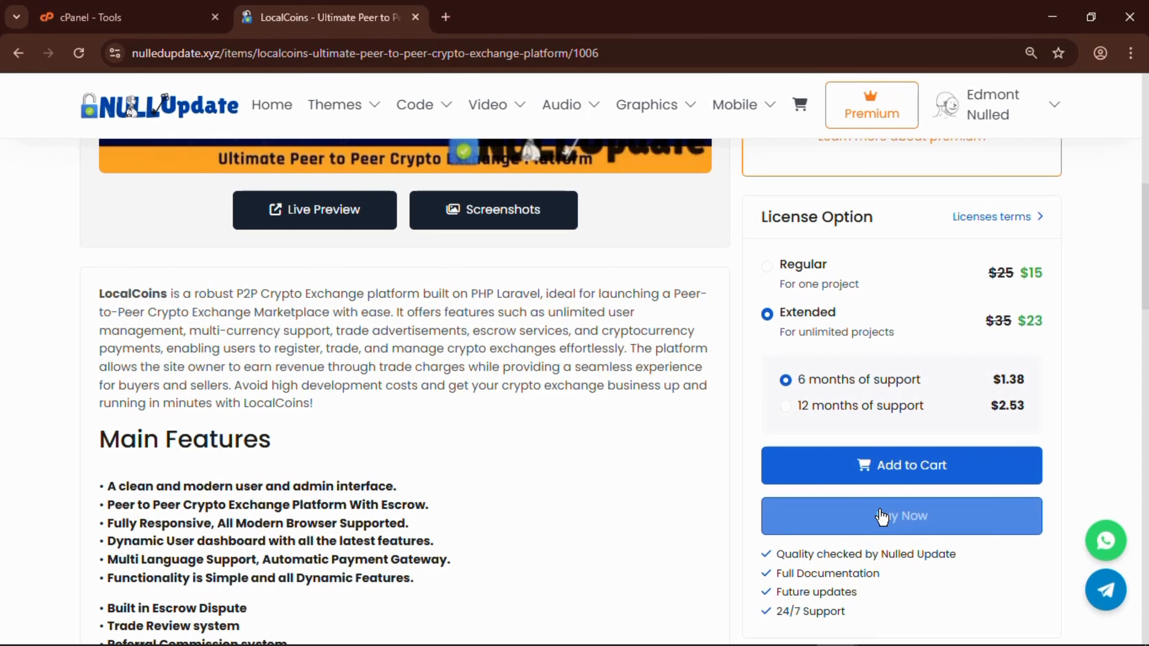
{"action": "scroll", "coordinate": [877, 532], "scroll_direction": "down", "scroll_amount": 1}
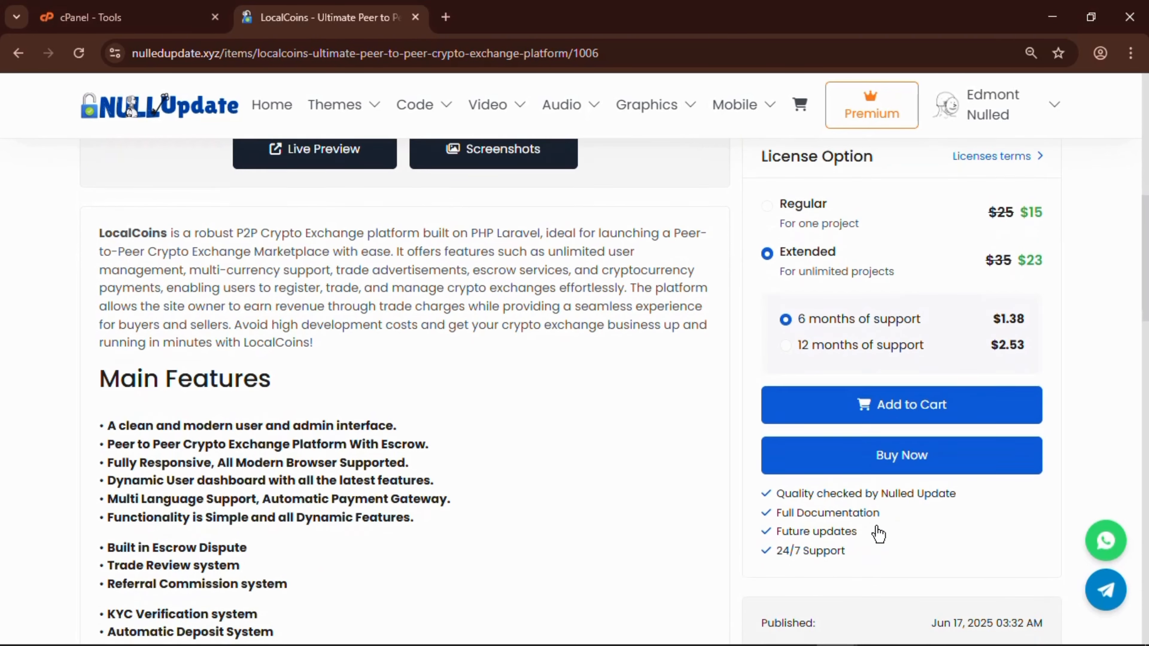
{"action": "scroll", "coordinate": [878, 535], "scroll_direction": "down", "scroll_amount": 1}
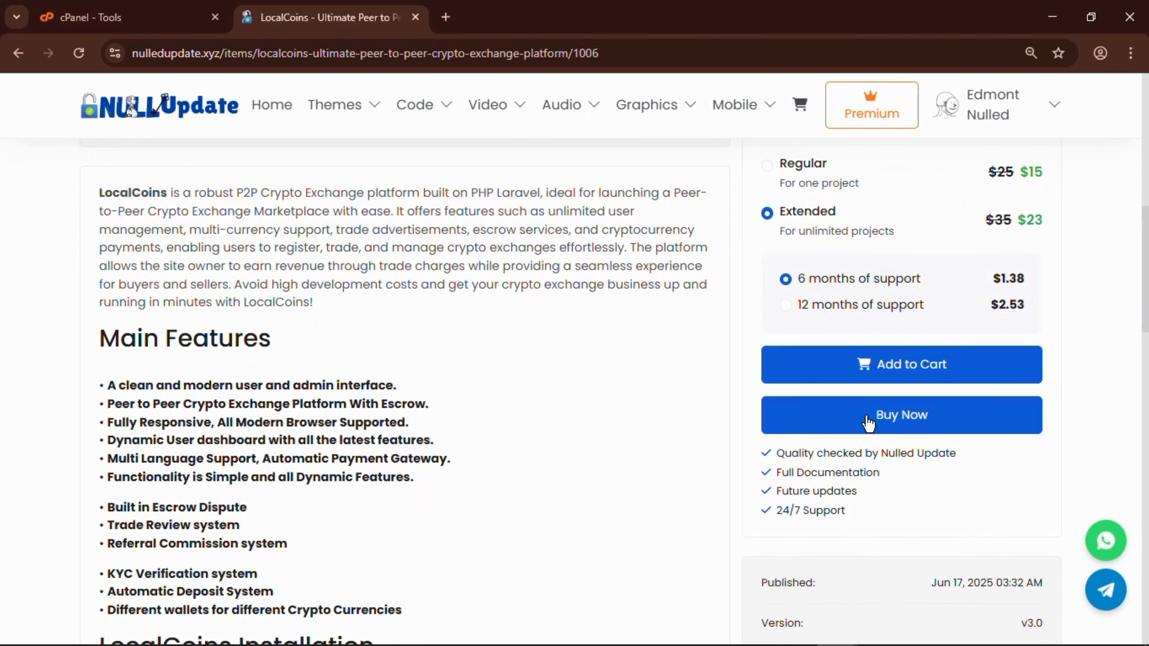
{"action": "left_click", "coordinate": [869, 424]}
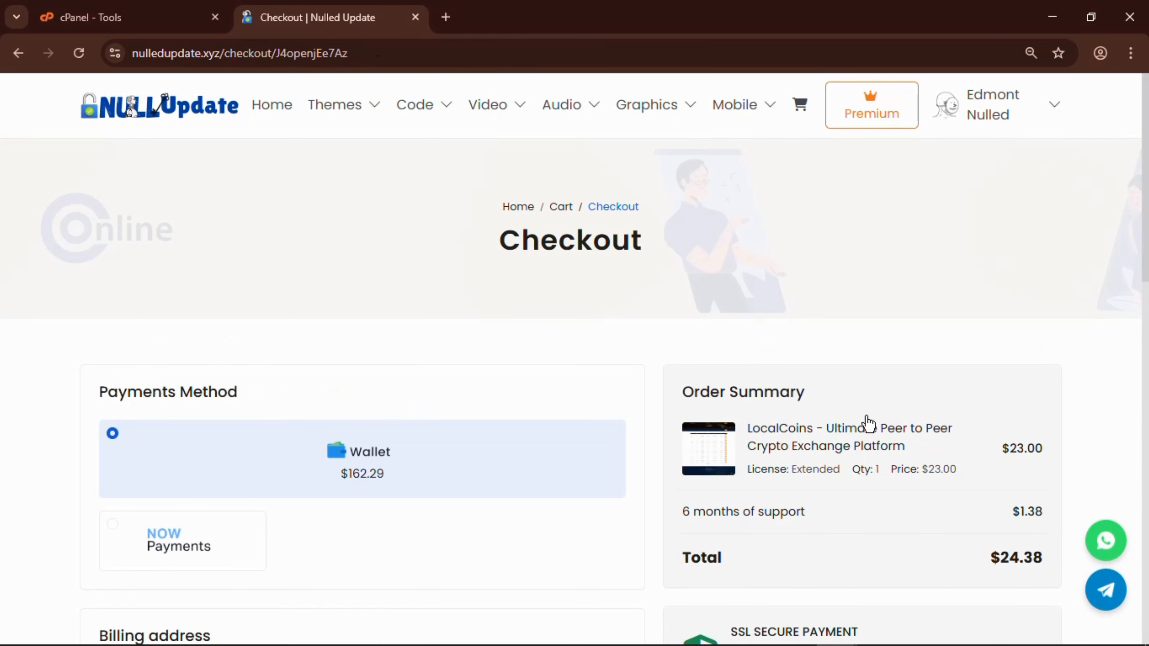
Pay for the $24.38 LocalCoins order from the wallet and reach Payment completed.
{"action": "scroll", "coordinate": [301, 306], "scroll_direction": "down", "scroll_amount": 4}
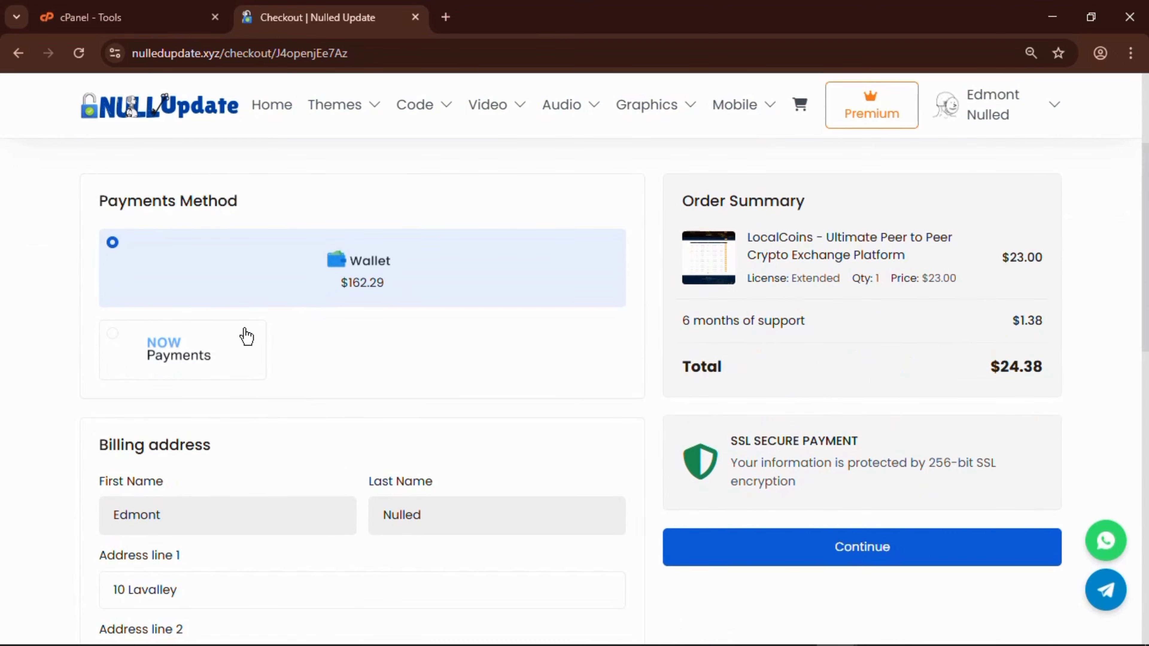
{"action": "scroll", "coordinate": [410, 313], "scroll_direction": "down", "scroll_amount": 2}
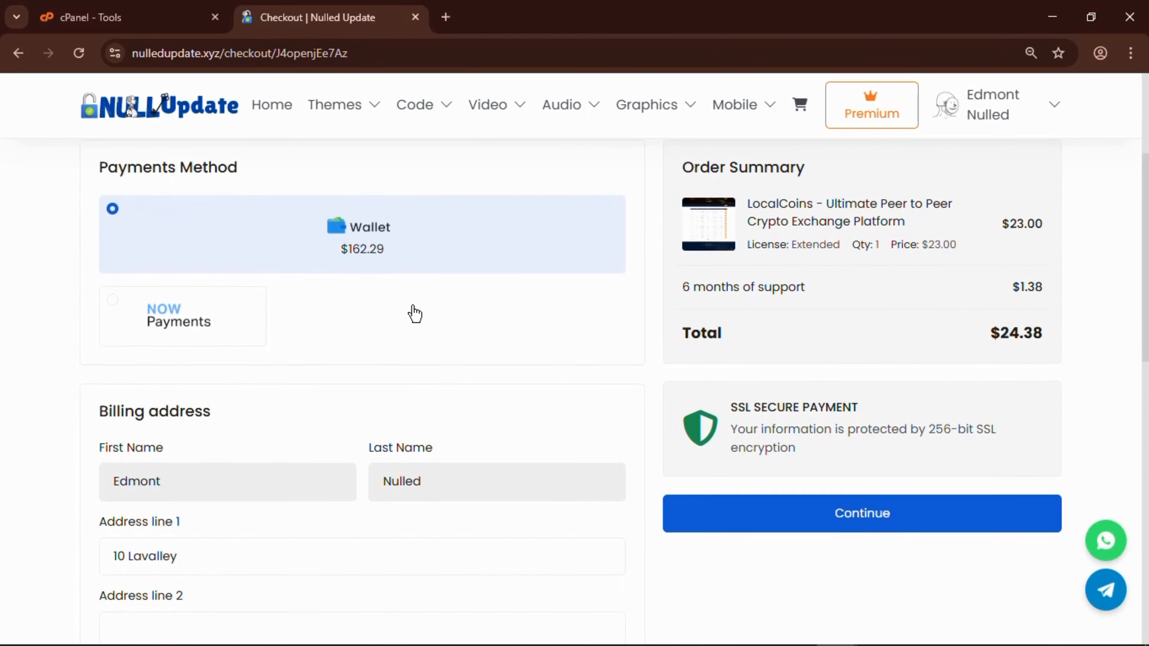
{"action": "scroll", "coordinate": [430, 321], "scroll_direction": "down", "scroll_amount": 5}
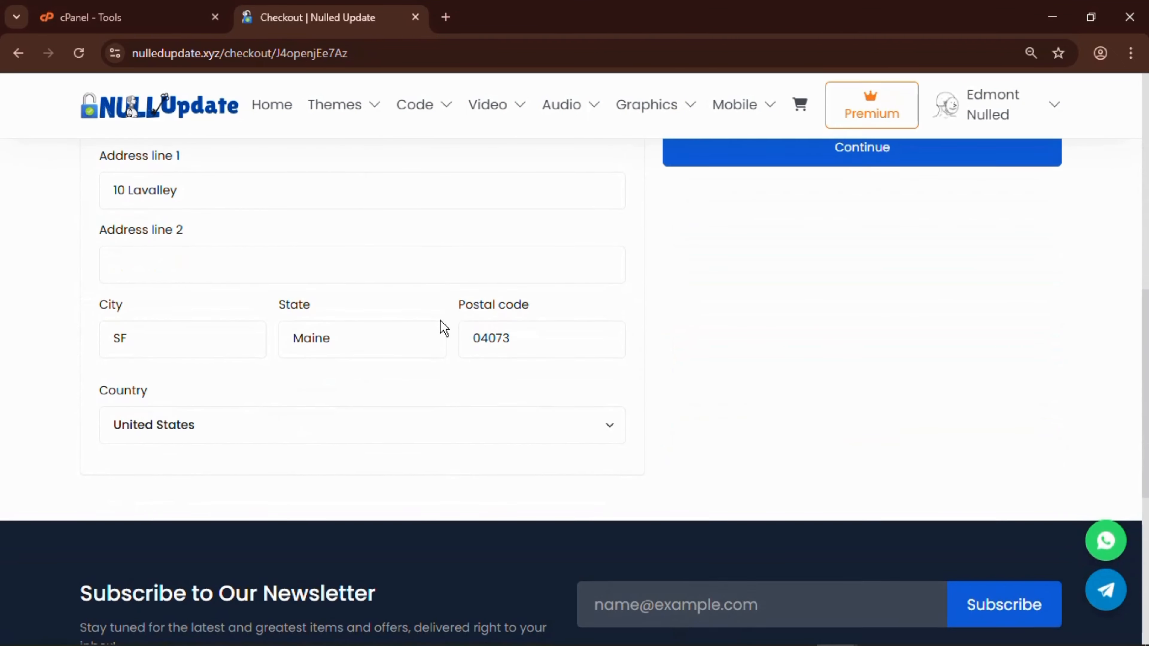
{"action": "scroll", "coordinate": [441, 333], "scroll_direction": "up", "scroll_amount": 4}
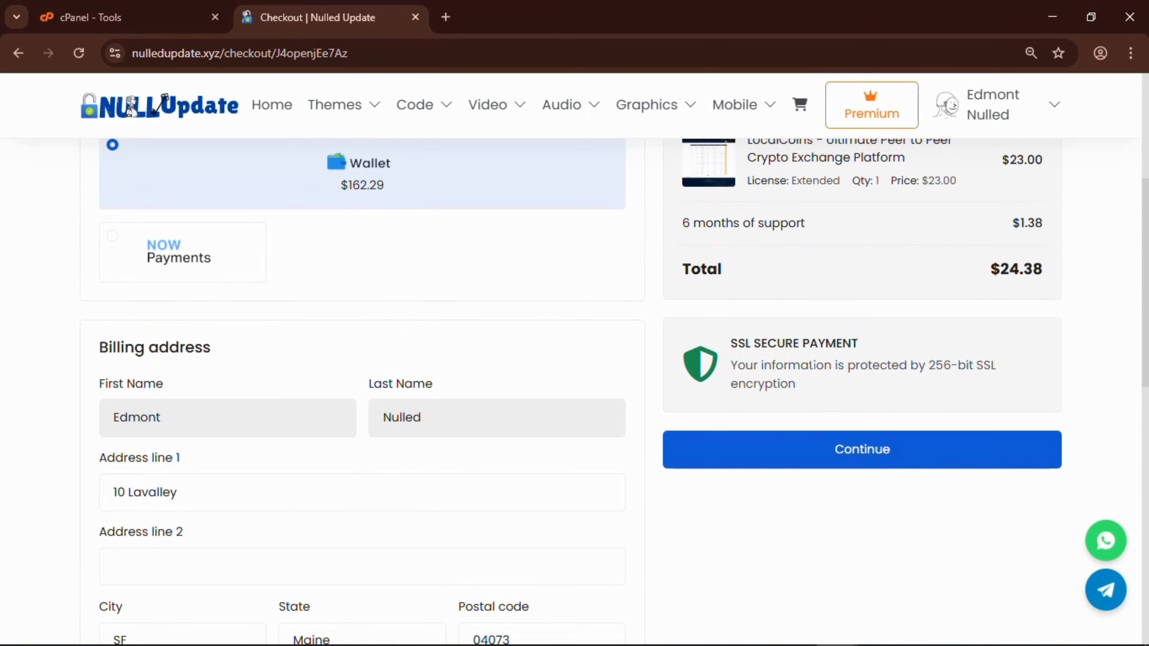
{"action": "scroll", "coordinate": [813, 369], "scroll_direction": "up", "scroll_amount": 2}
{"action": "left_click", "coordinate": [826, 545]}
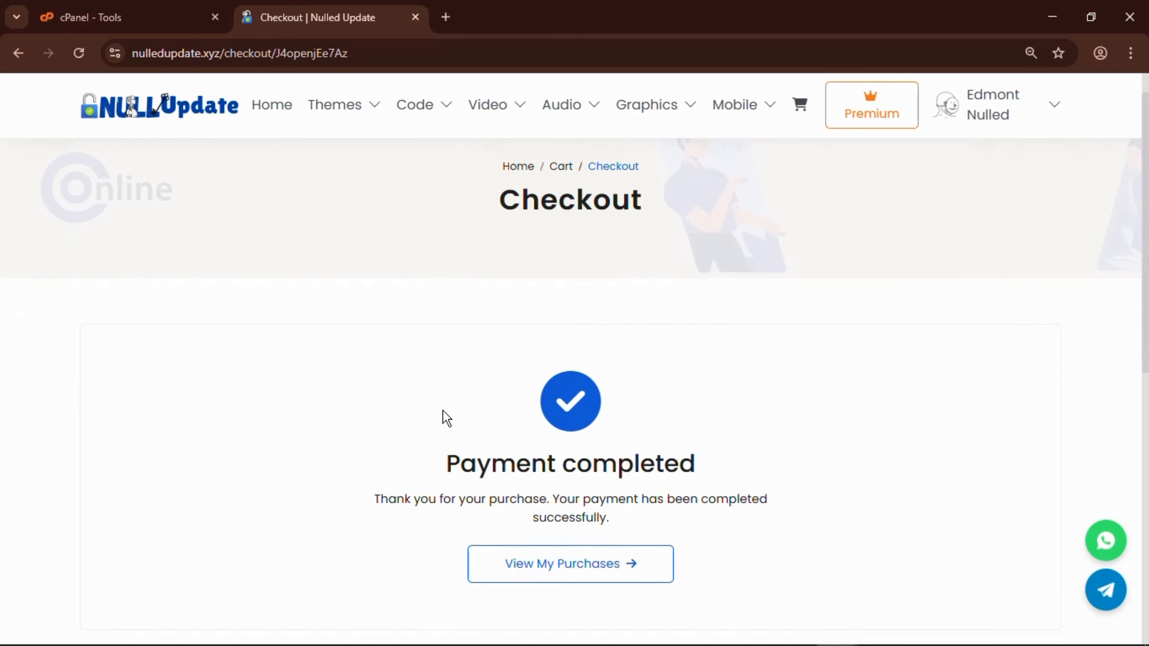
{"action": "scroll", "coordinate": [445, 418], "scroll_direction": "down", "scroll_amount": 2}
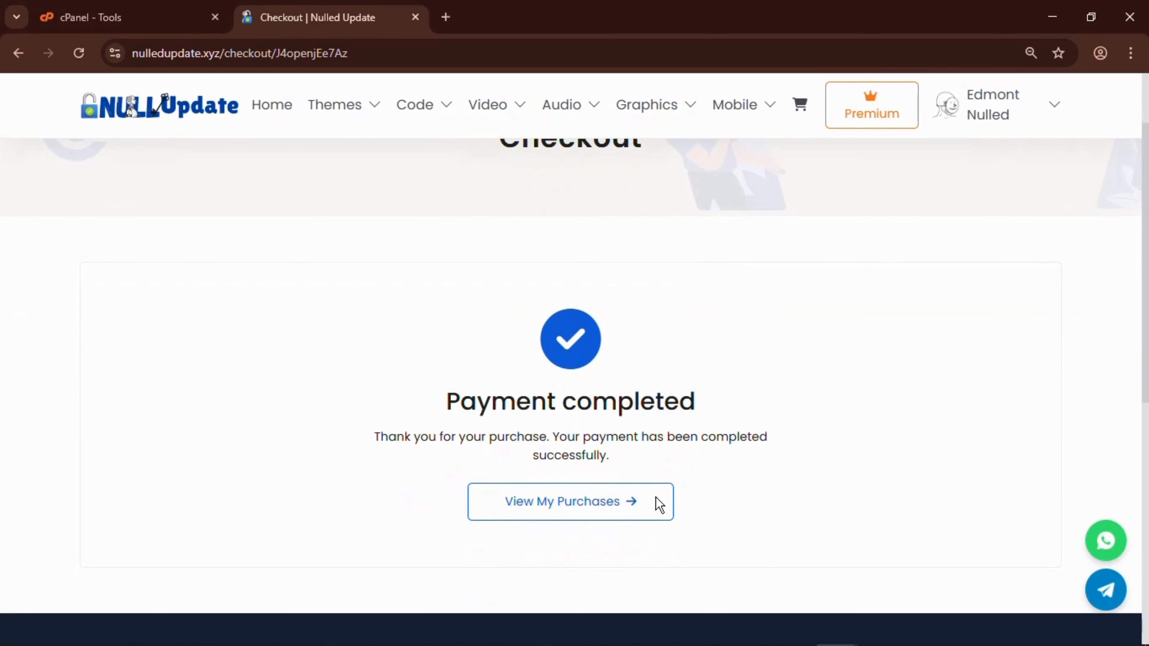
Open the purchases list and zoom the Chrome page out to 80%.
{"action": "left_click", "coordinate": [611, 514]}
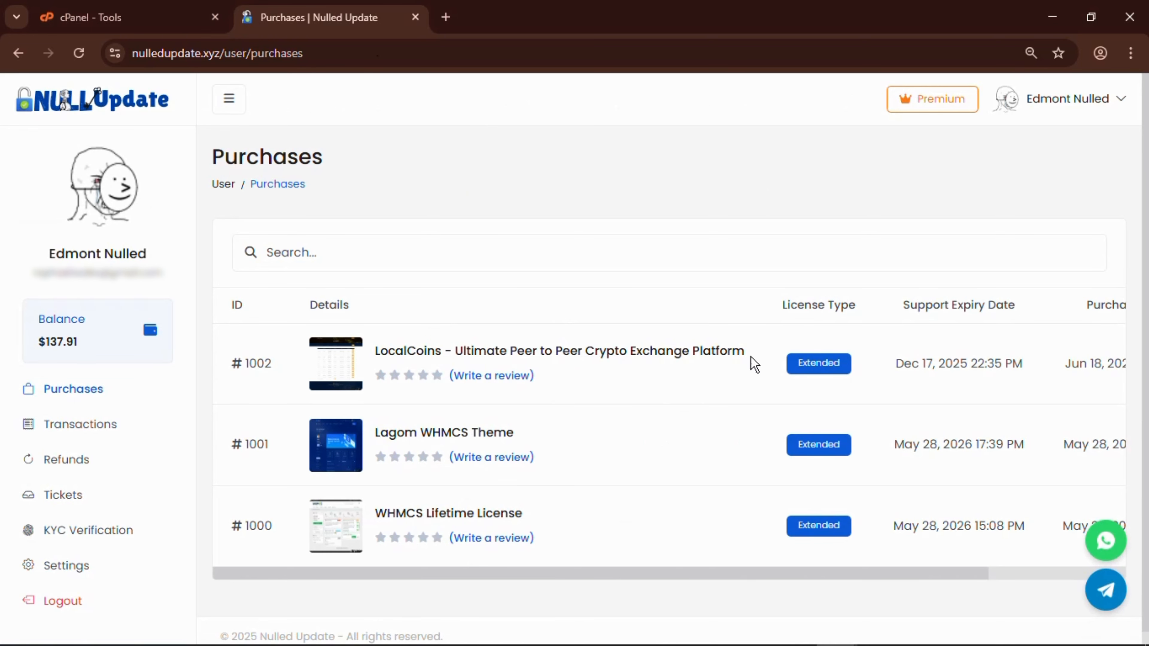
{"action": "scroll", "coordinate": [947, 402], "scroll_direction": "right", "scroll_amount": 2}
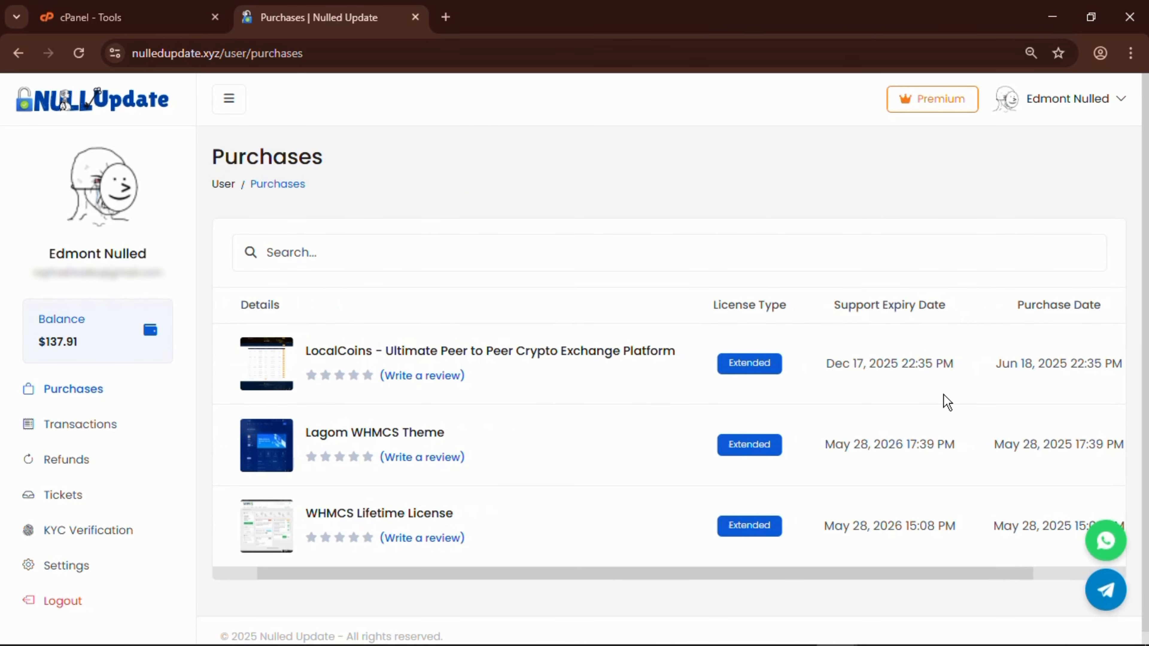
{"action": "scroll", "coordinate": [1028, 411], "scroll_direction": "right", "scroll_amount": 3}
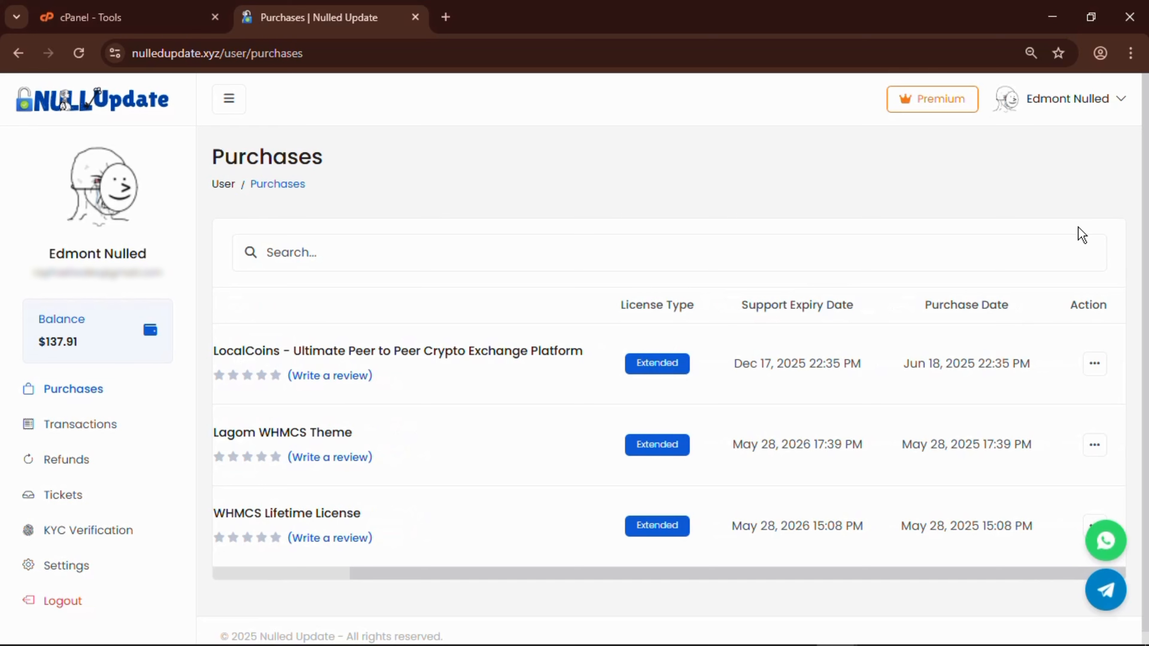
{"action": "left_click", "coordinate": [1130, 55]}
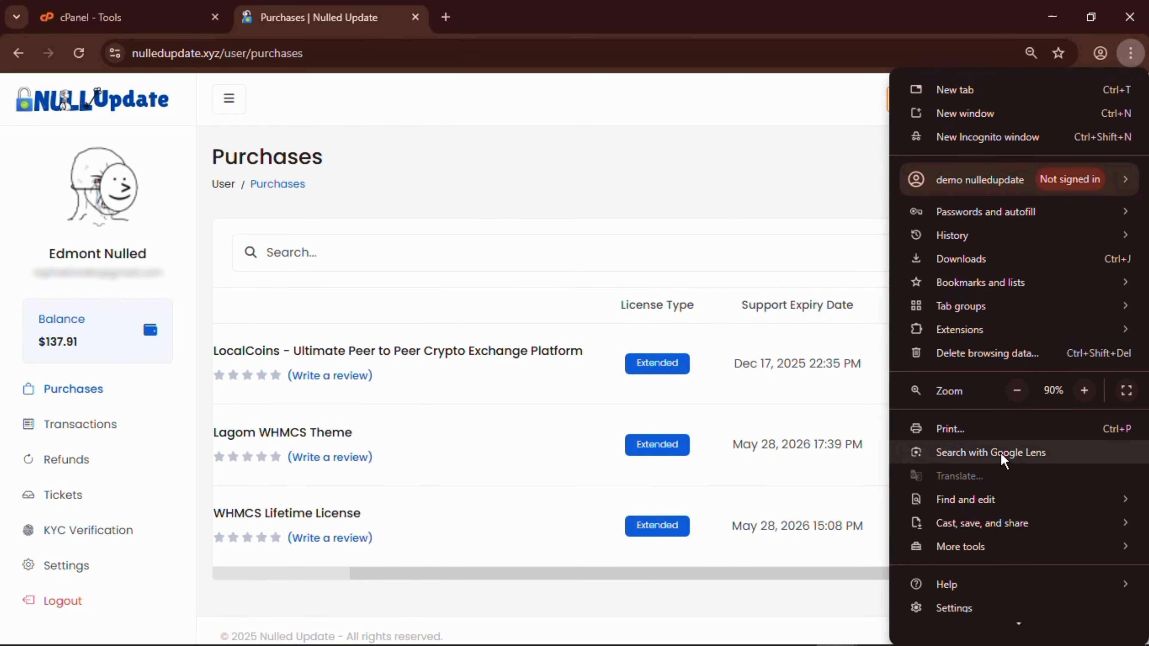
{"action": "left_click", "coordinate": [1016, 389]}
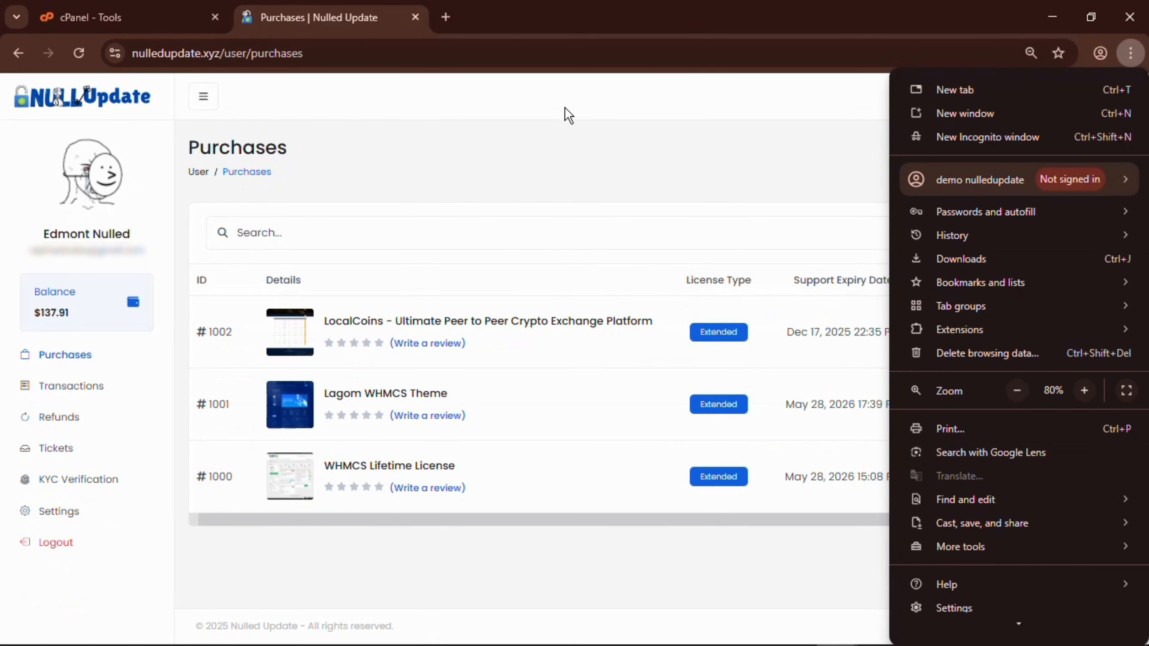
{"action": "left_click", "coordinate": [582, 151]}
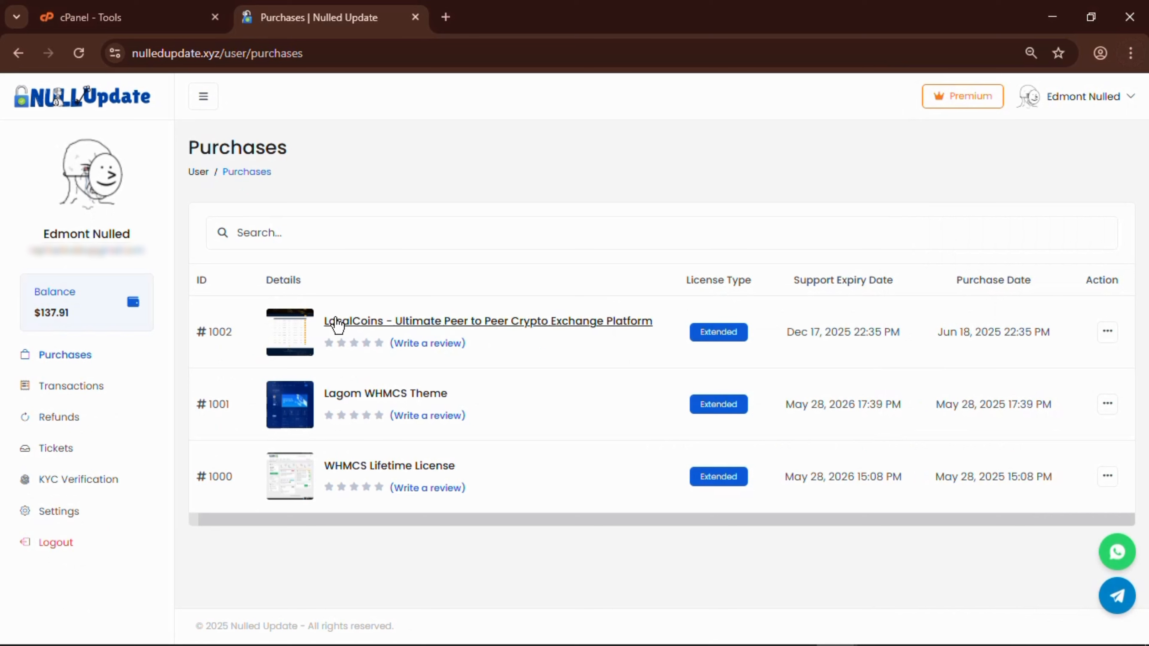
Download the LocalCoins package zip (54.2 MB) and confirm it finished in the downloads bubble.
{"action": "left_click", "coordinate": [1110, 331]}
{"action": "left_click", "coordinate": [1052, 365]}
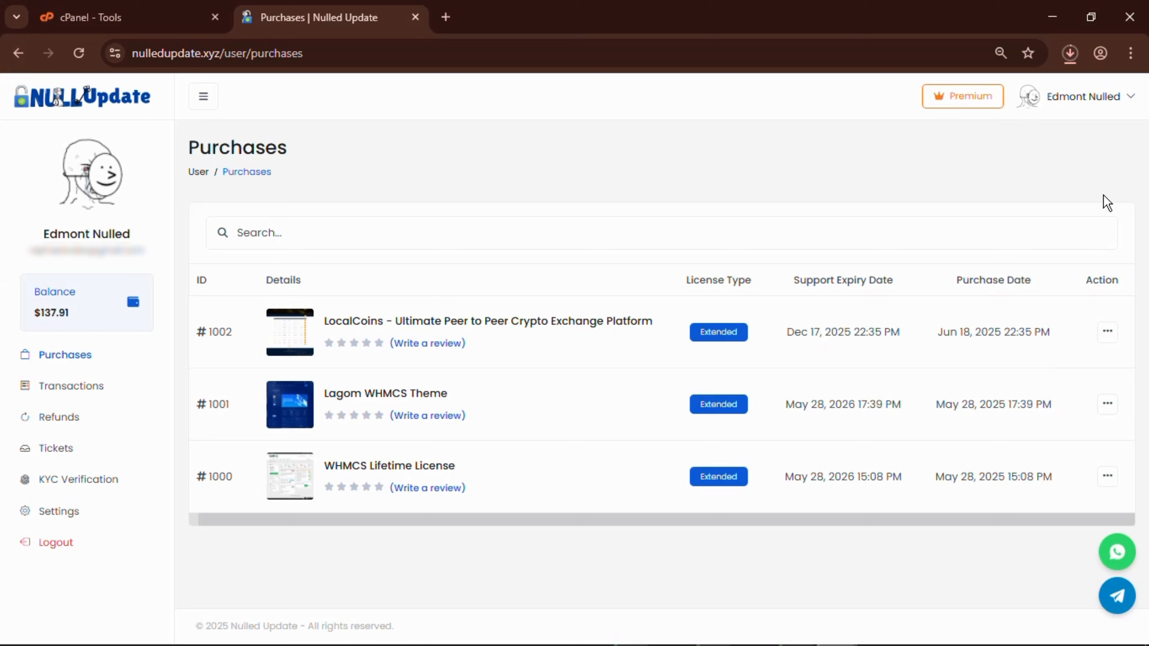
{"action": "left_click", "coordinate": [1071, 55]}
{"action": "left_click", "coordinate": [1070, 54]}
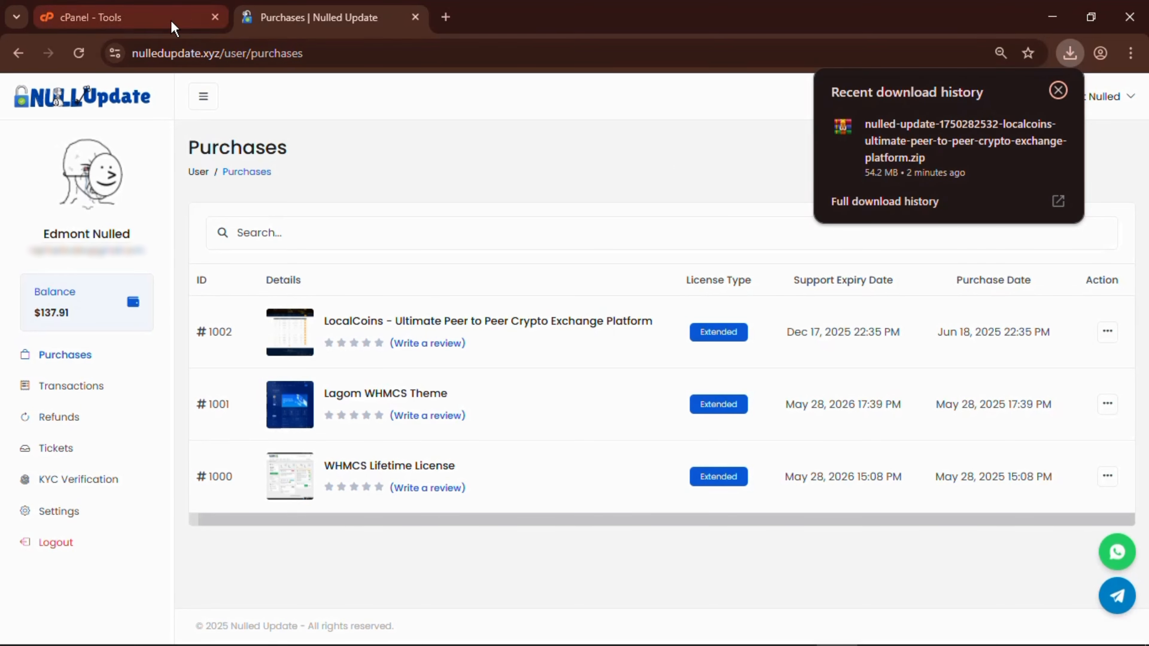
{"action": "mouse_move", "coordinate": [154, 25]}
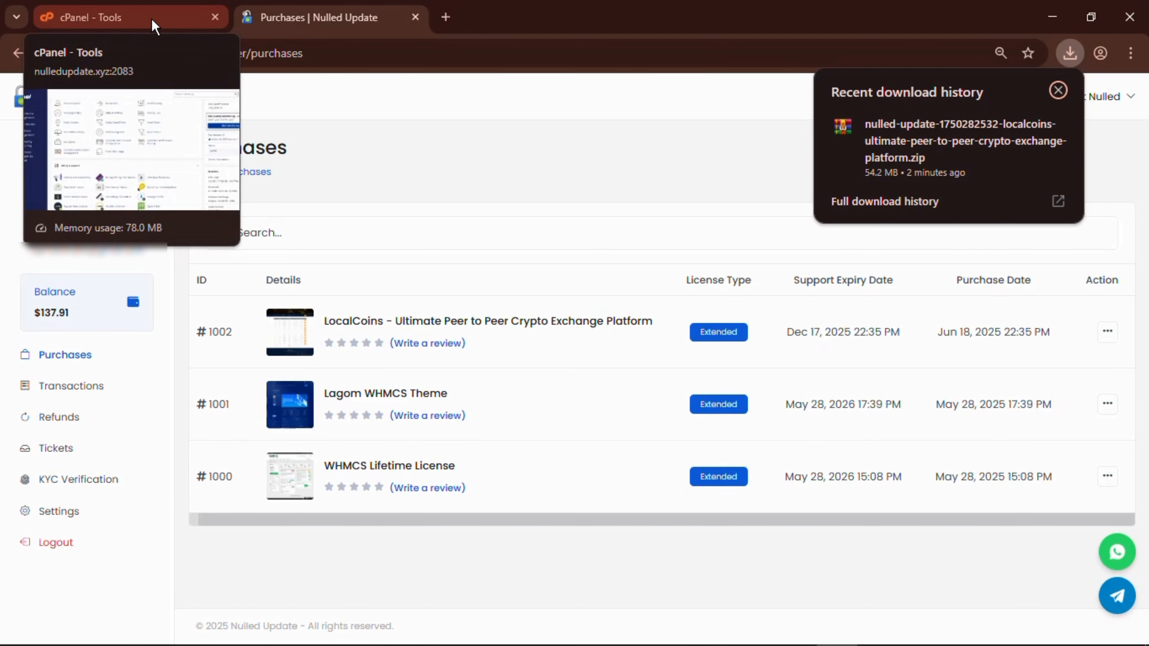
Switch to the cPanel - Tools tab and launch File Manager from the Files section.
{"action": "left_click", "coordinate": [154, 26]}
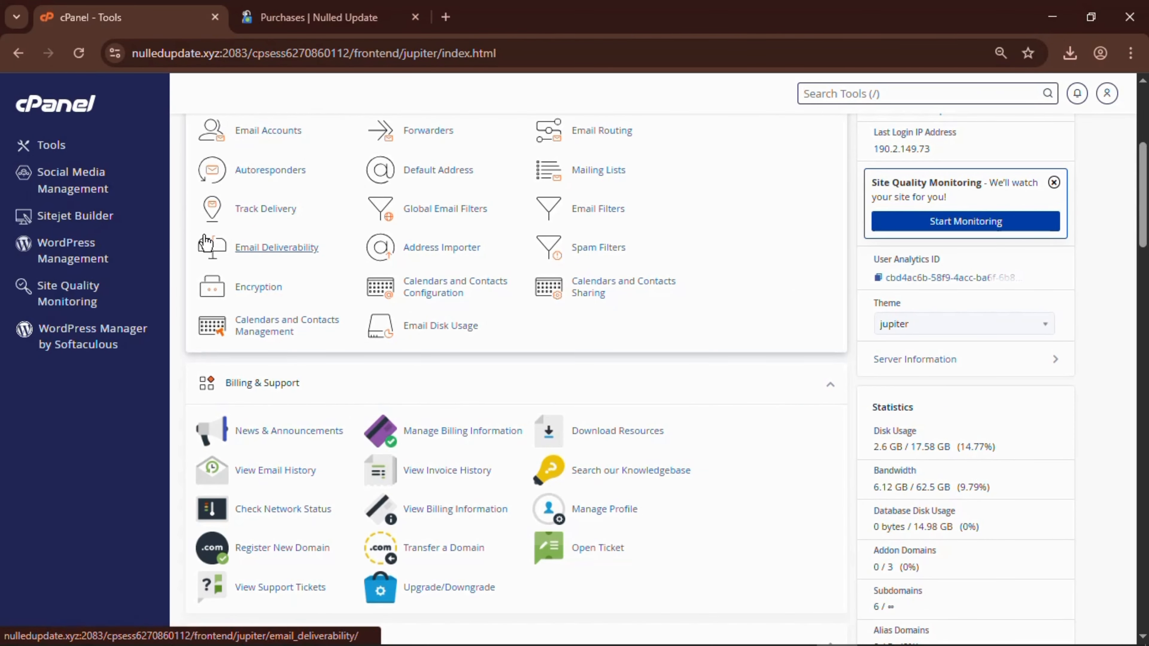
{"action": "scroll", "coordinate": [469, 190], "scroll_direction": "up", "scroll_amount": 1}
{"action": "scroll", "coordinate": [470, 190], "scroll_direction": "down", "scroll_amount": 1}
{"action": "scroll", "coordinate": [470, 193], "scroll_direction": "down", "scroll_amount": 8}
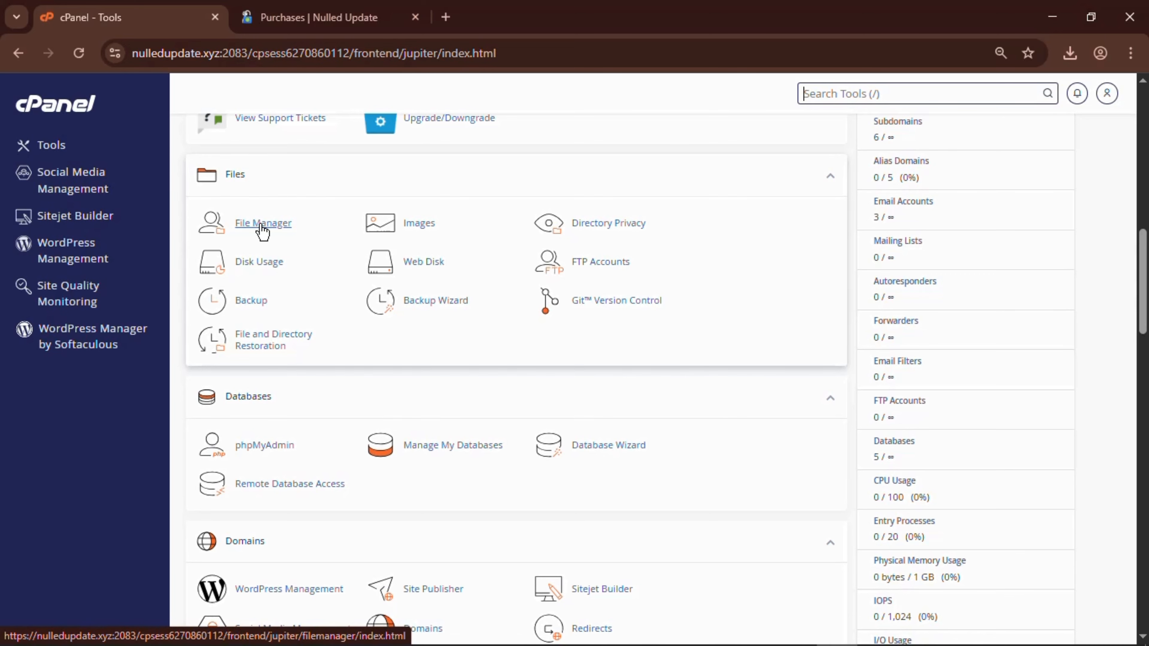
{"action": "left_click", "coordinate": [262, 229]}
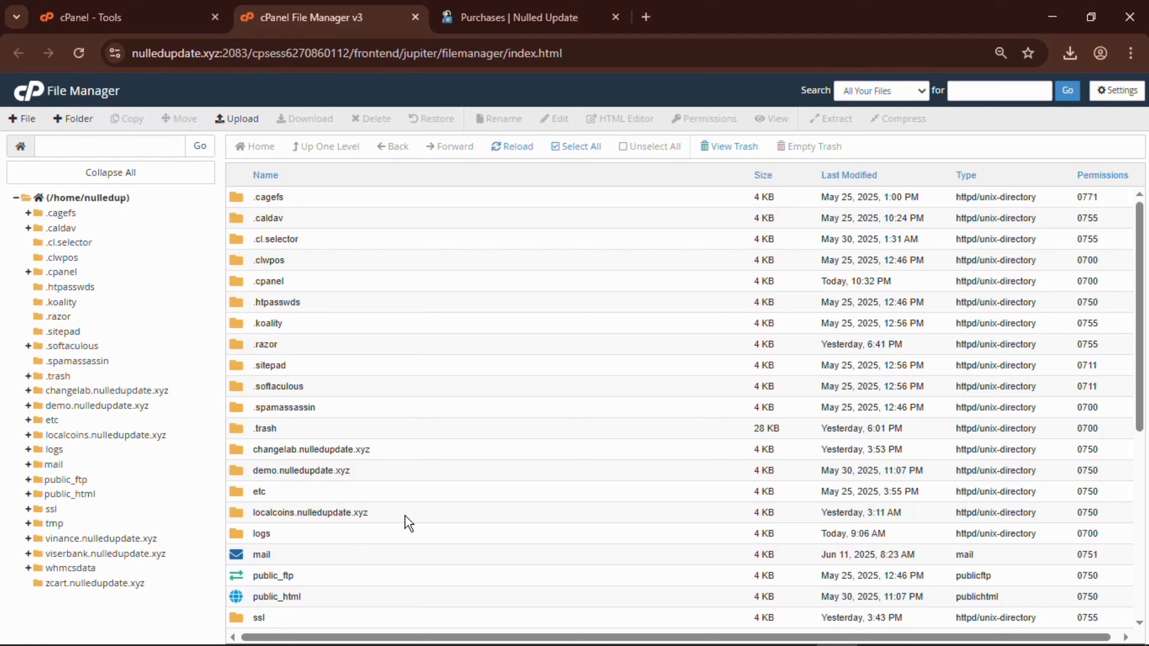
Open the empty localcoins.nulledupdate.xyz folder in File Manager.
{"action": "double_click", "coordinate": [389, 516]}
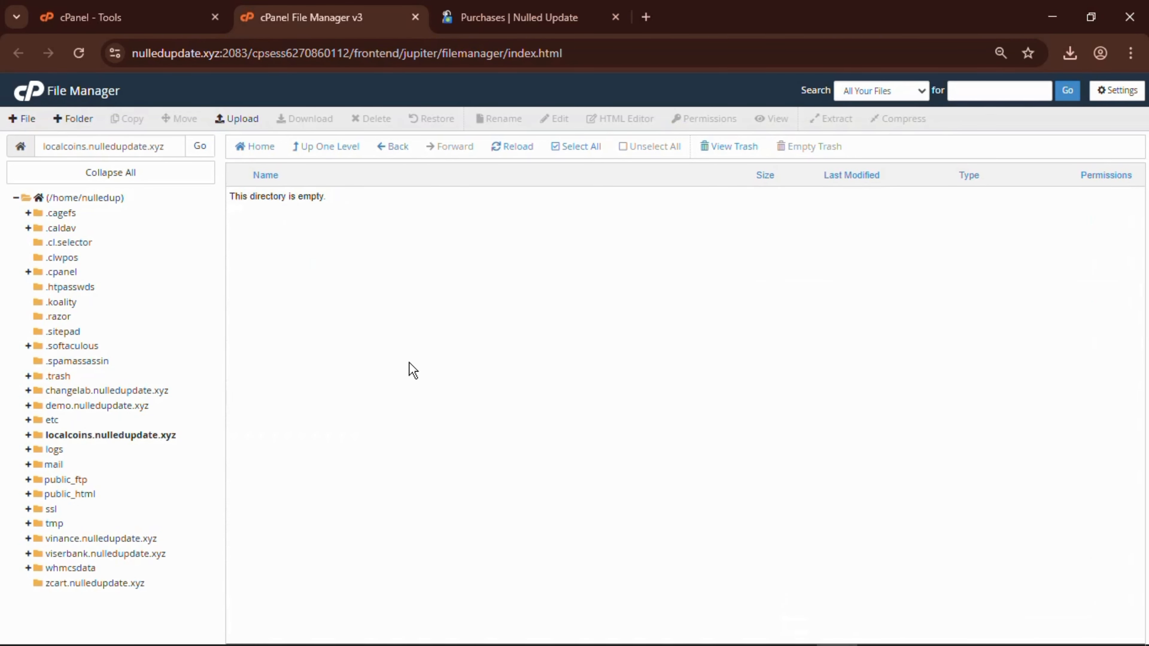
Upload the downloaded LocalCoins zip (54.24 MB) by dragging it from Chrome's downloads onto the drop area.
{"action": "left_click", "coordinate": [234, 120]}
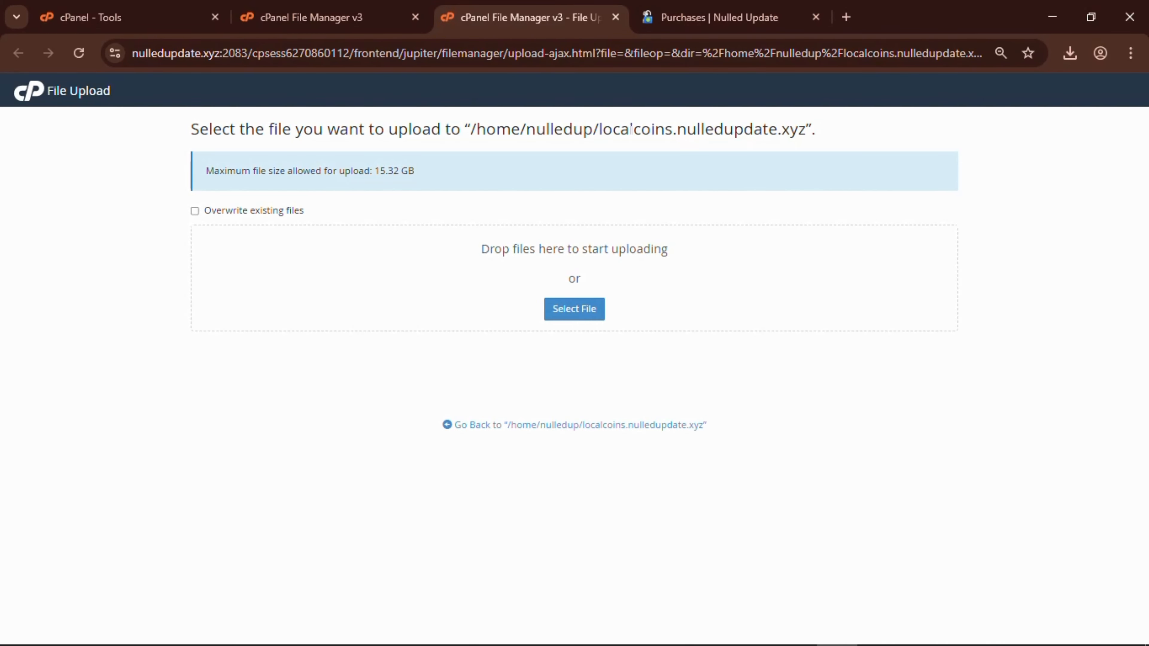
{"action": "left_click", "coordinate": [1070, 52]}
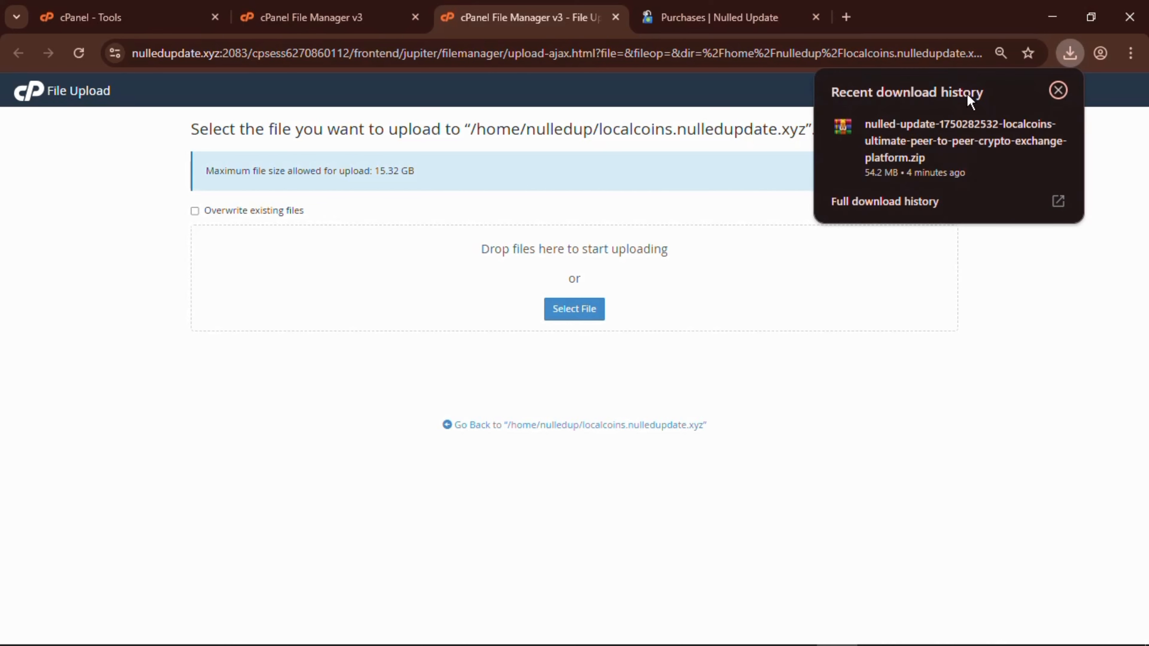
{"action": "left_click_drag", "start_coordinate": [918, 139], "coordinate": [591, 299]}
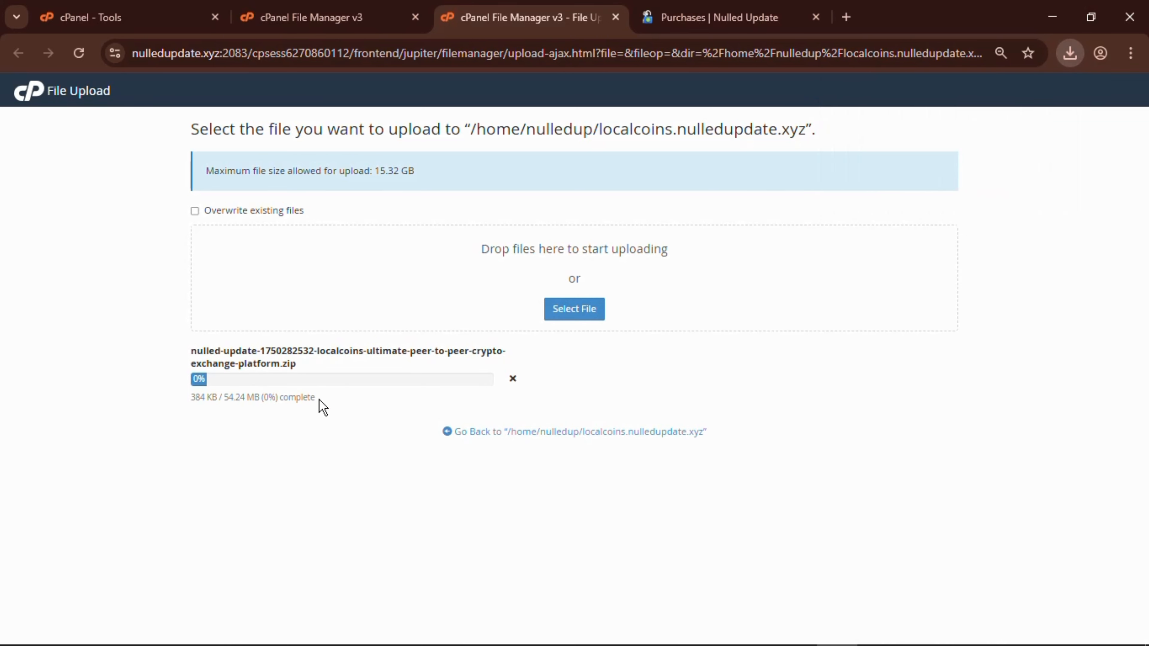
{"action": "left_click_drag", "start_coordinate": [311, 394], "coordinate": [172, 416]}
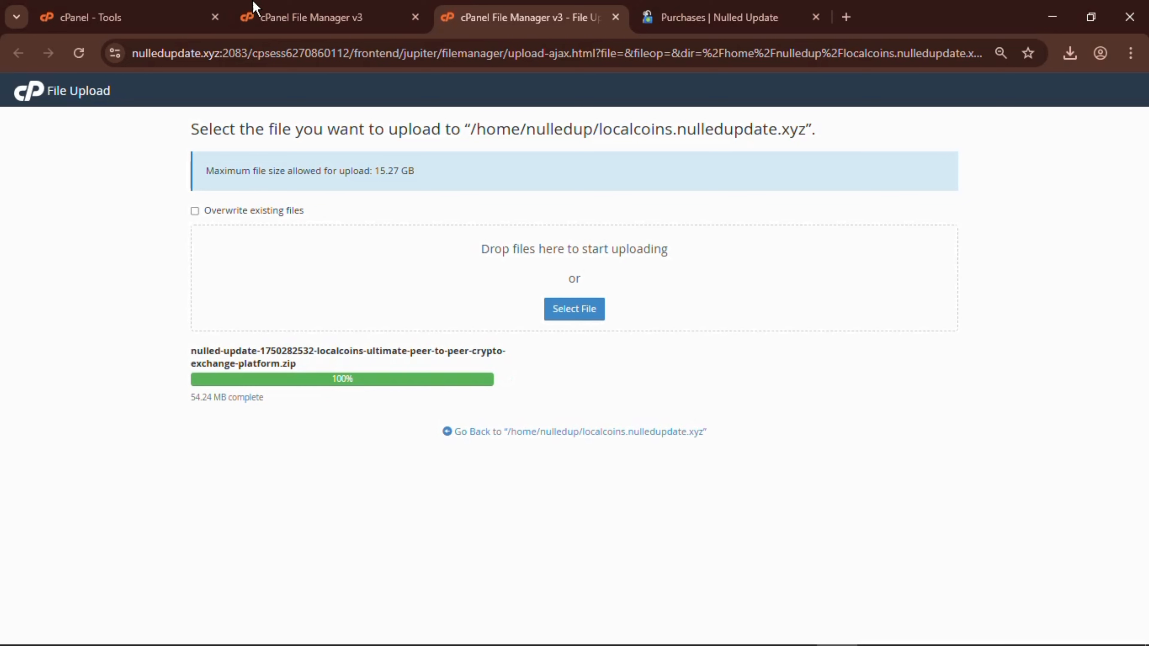
Reload the listing and extract the LocalCoins zip into localcoins.nulledupdate.xyz.
{"action": "left_click", "coordinate": [284, 14]}
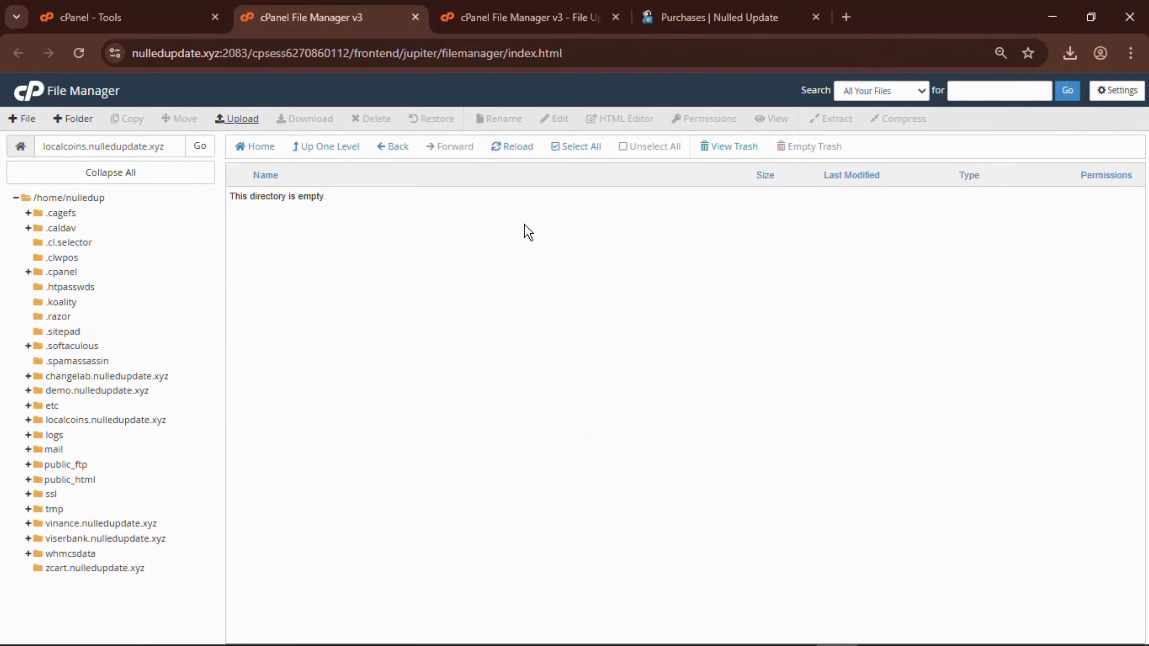
{"action": "left_click", "coordinate": [507, 148]}
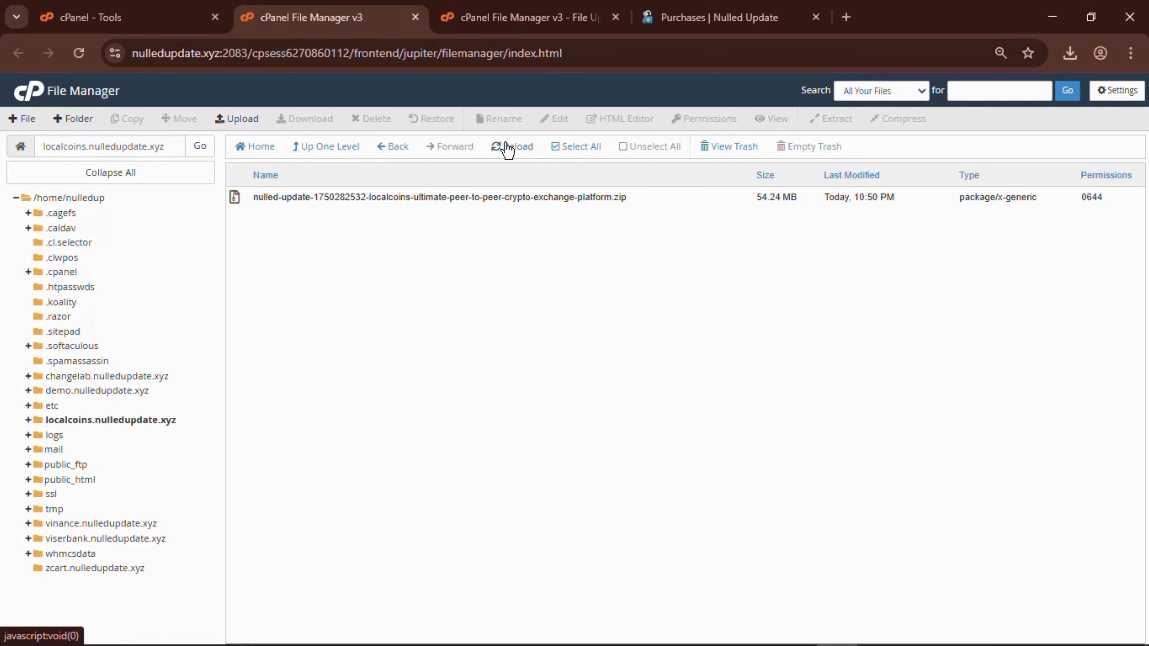
{"action": "left_click", "coordinate": [521, 206]}
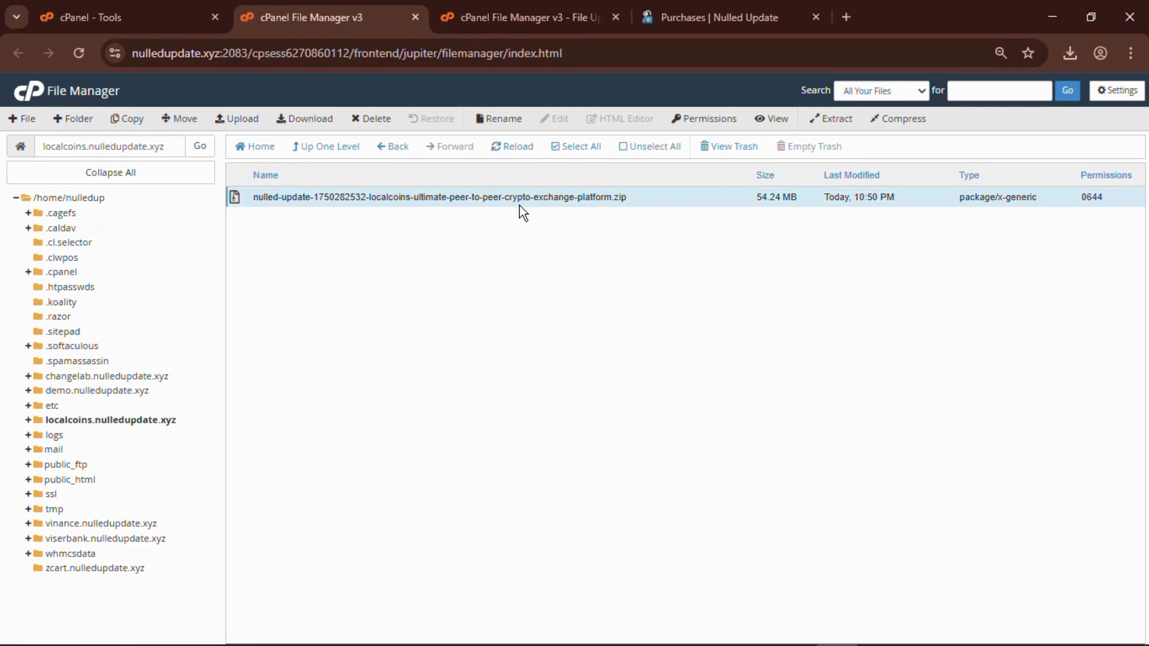
{"action": "right_click", "coordinate": [523, 211]}
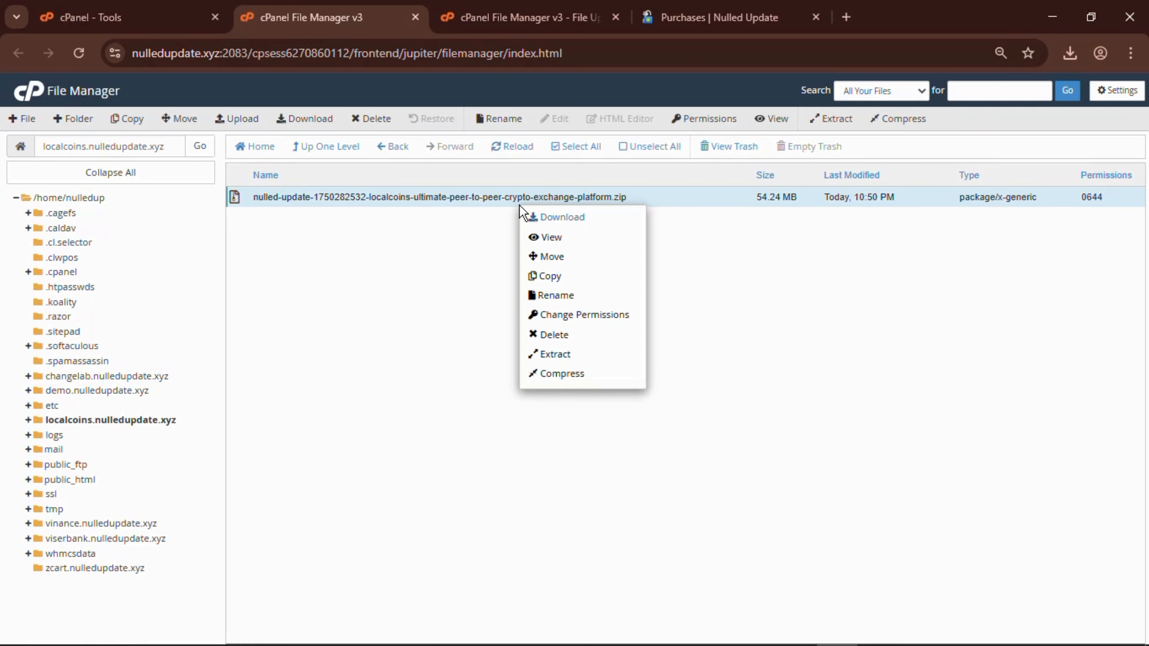
{"action": "left_click", "coordinate": [598, 362]}
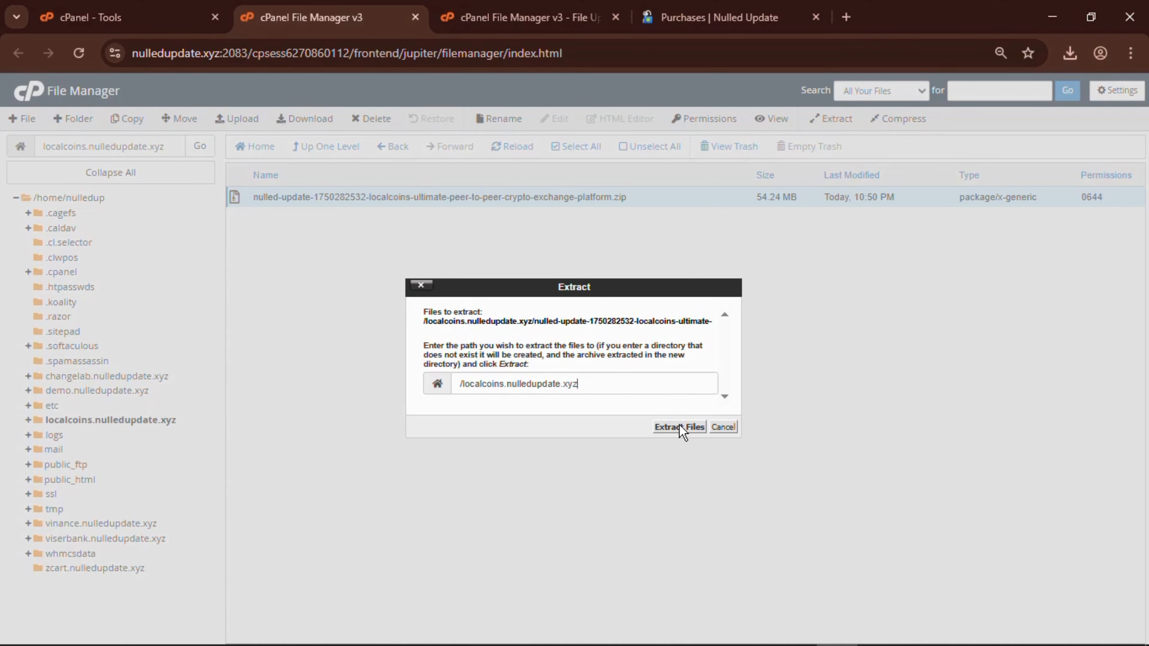
{"action": "left_click", "coordinate": [682, 428]}
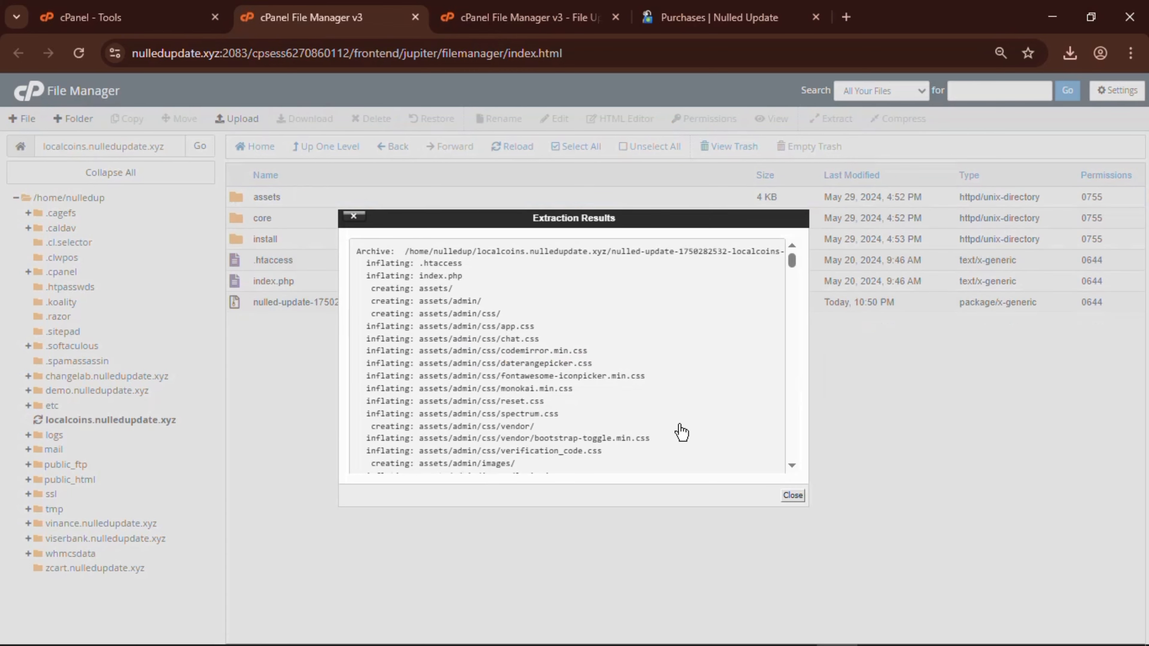
{"action": "left_click", "coordinate": [793, 495]}
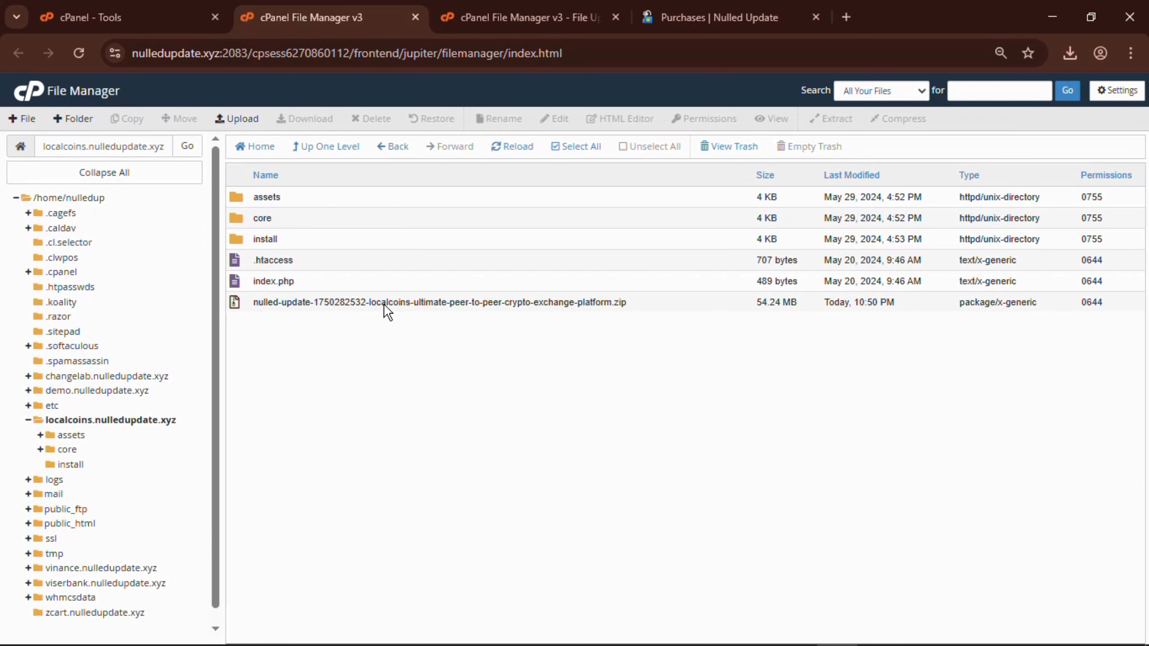
Move the uploaded LocalCoins zip to the trash and close the File Upload tab.
{"action": "left_click", "coordinate": [596, 304]}
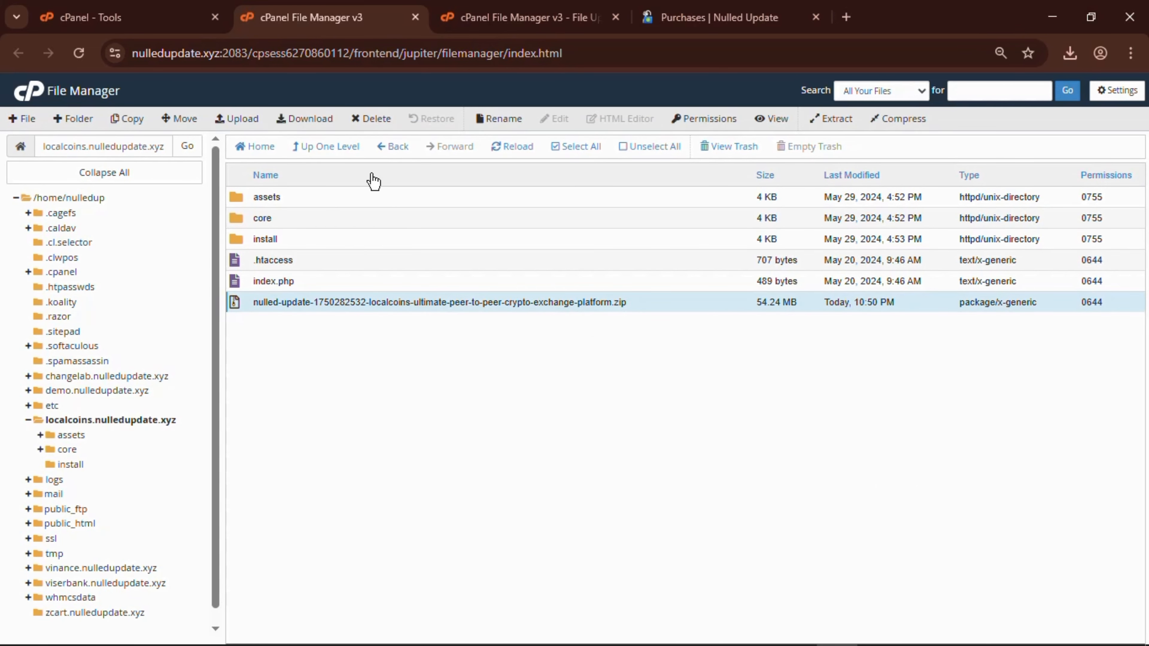
{"action": "left_click", "coordinate": [370, 121]}
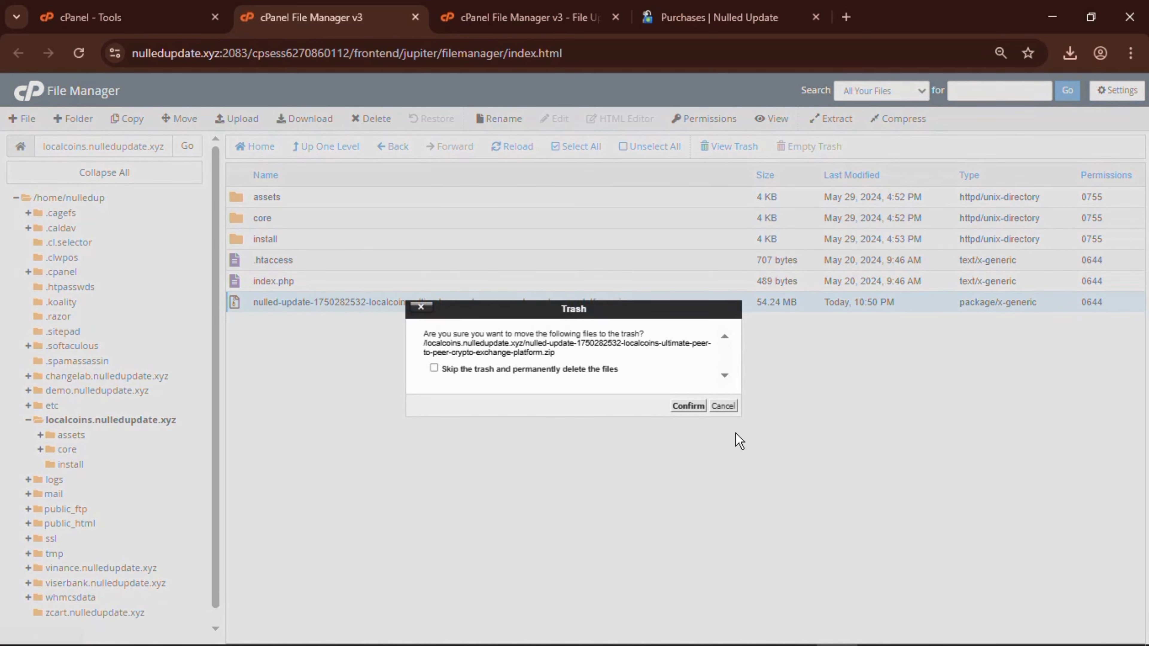
{"action": "left_click", "coordinate": [687, 405]}
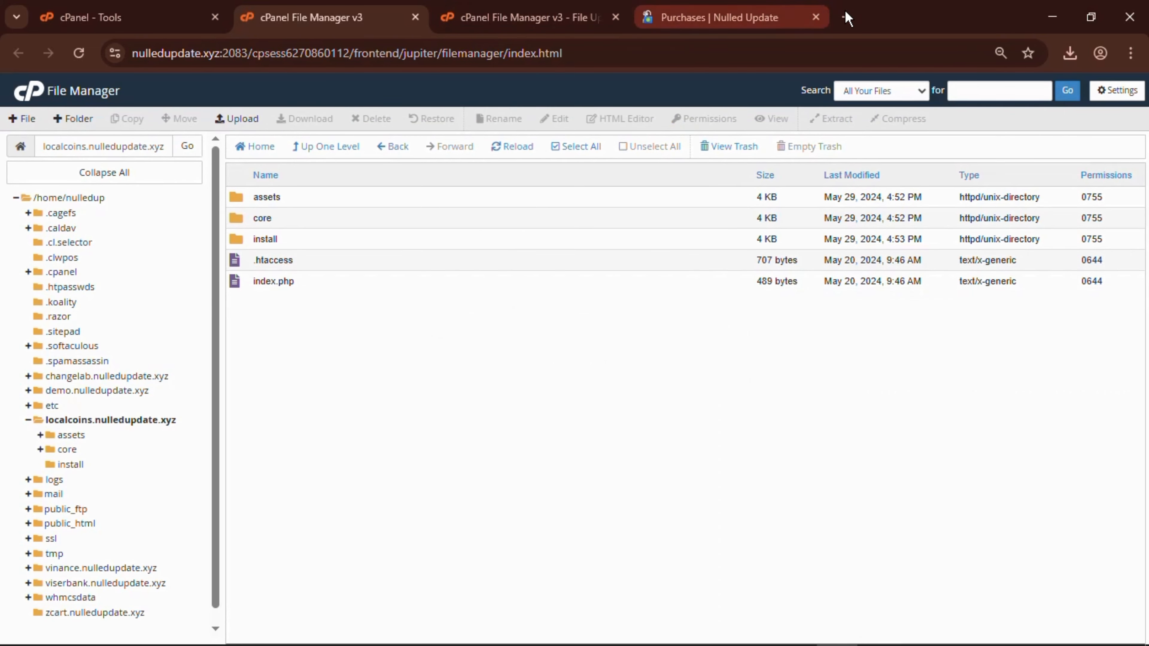
{"action": "left_click", "coordinate": [617, 17]}
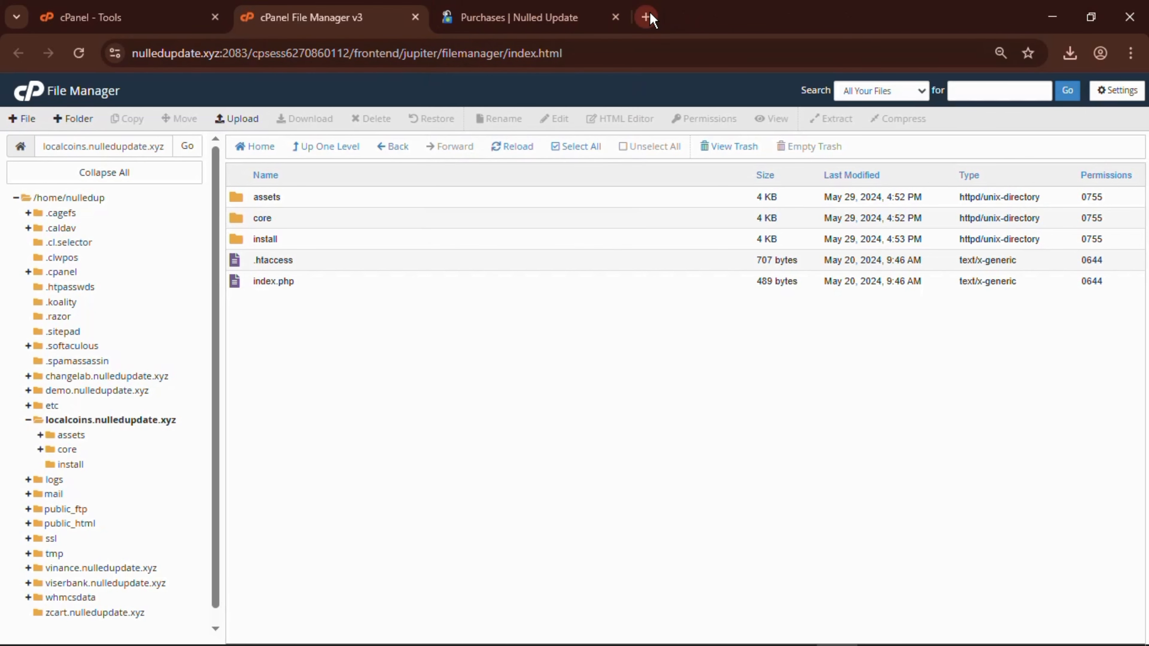
Load localcoins.nulledupdate.xyz in a new tab and highlight the PHP >= 8.3.0 requirement.
{"action": "left_click", "coordinate": [648, 17]}
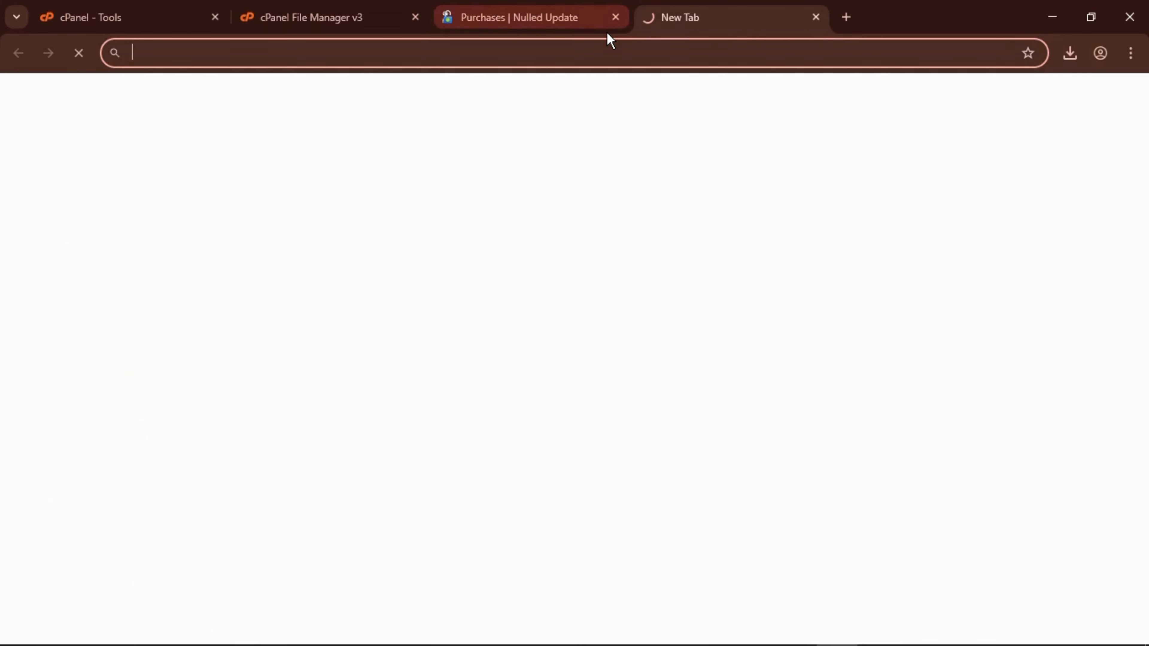
{"action": "type", "text": "l"}
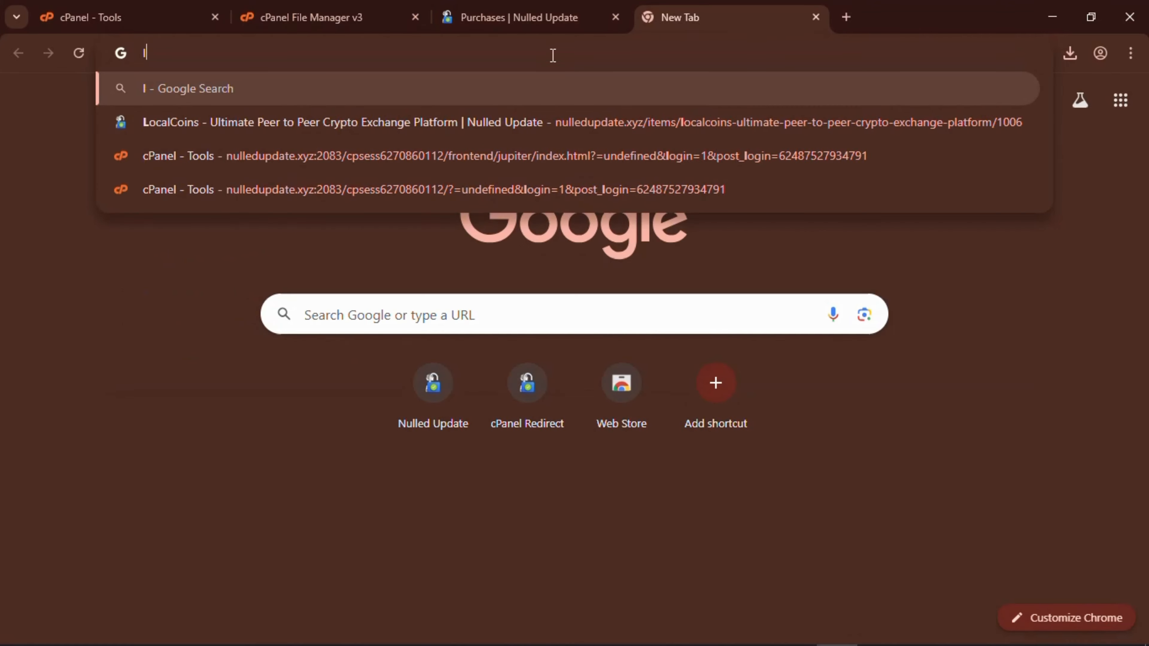
{"action": "type", "text": "ocalcoins"}
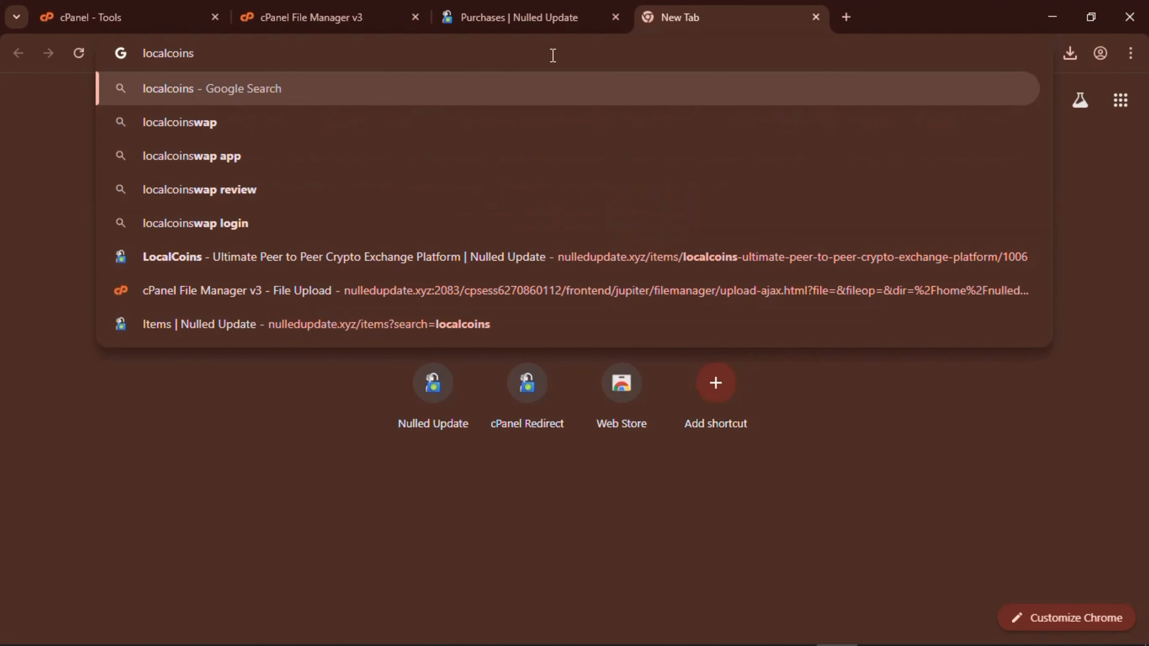
{"action": "type", "text": ".null"}
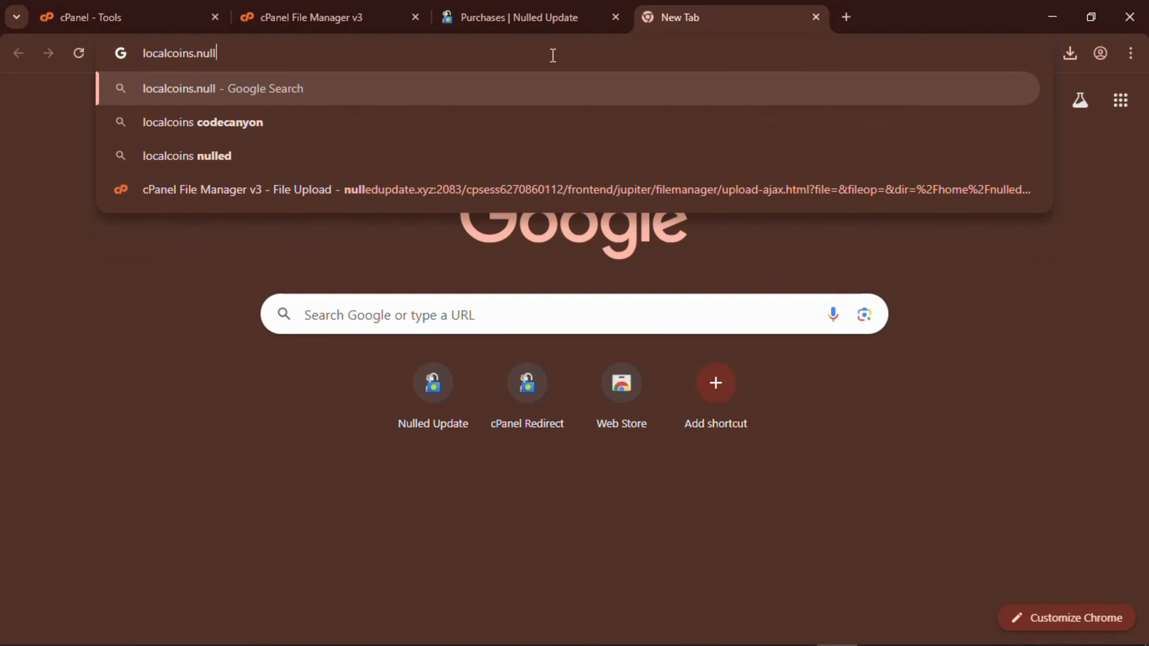
{"action": "type", "text": "edu"}
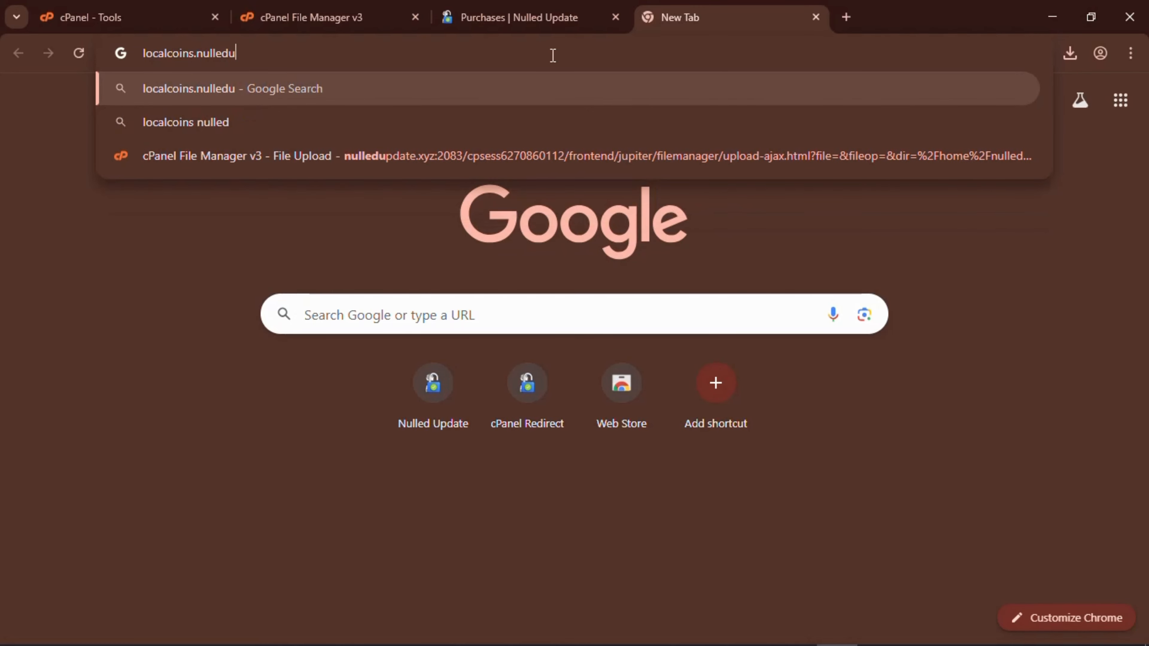
{"action": "type", "text": "pdate"}
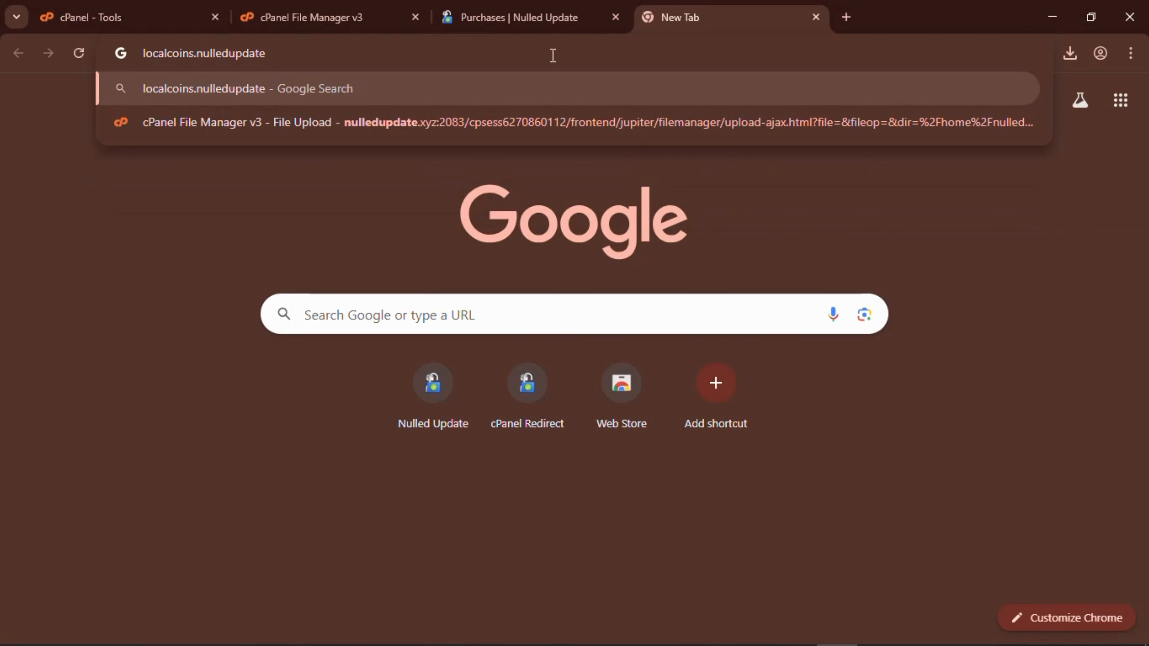
{"action": "type", "text": ".xyz"}
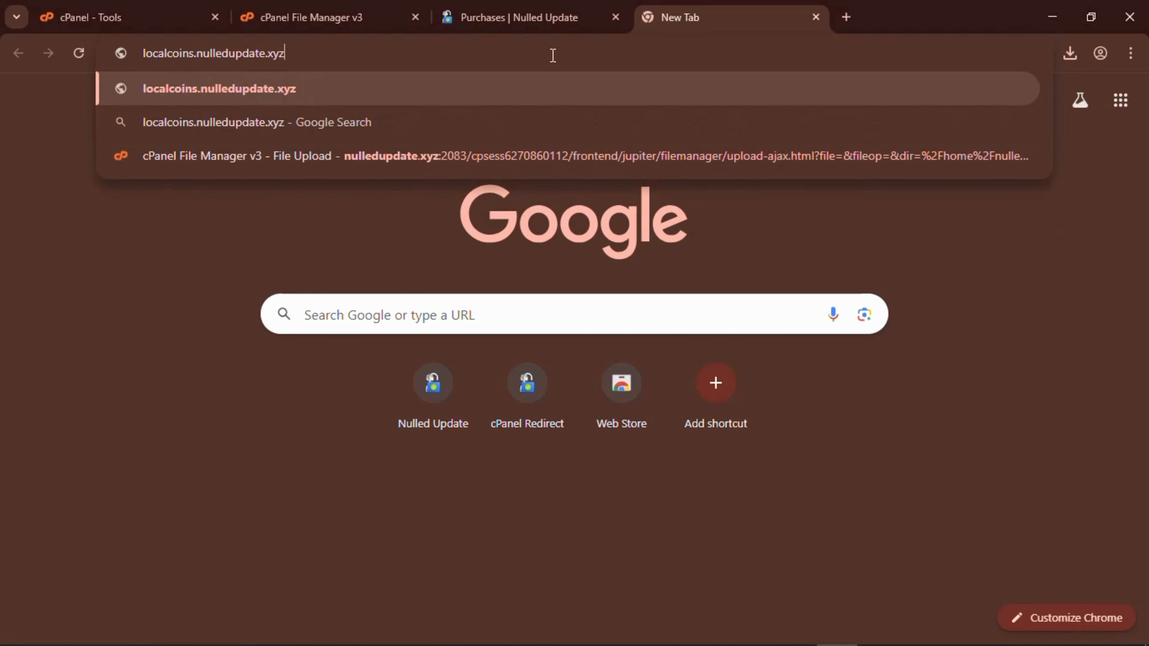
{"action": "key", "text": "Return"}
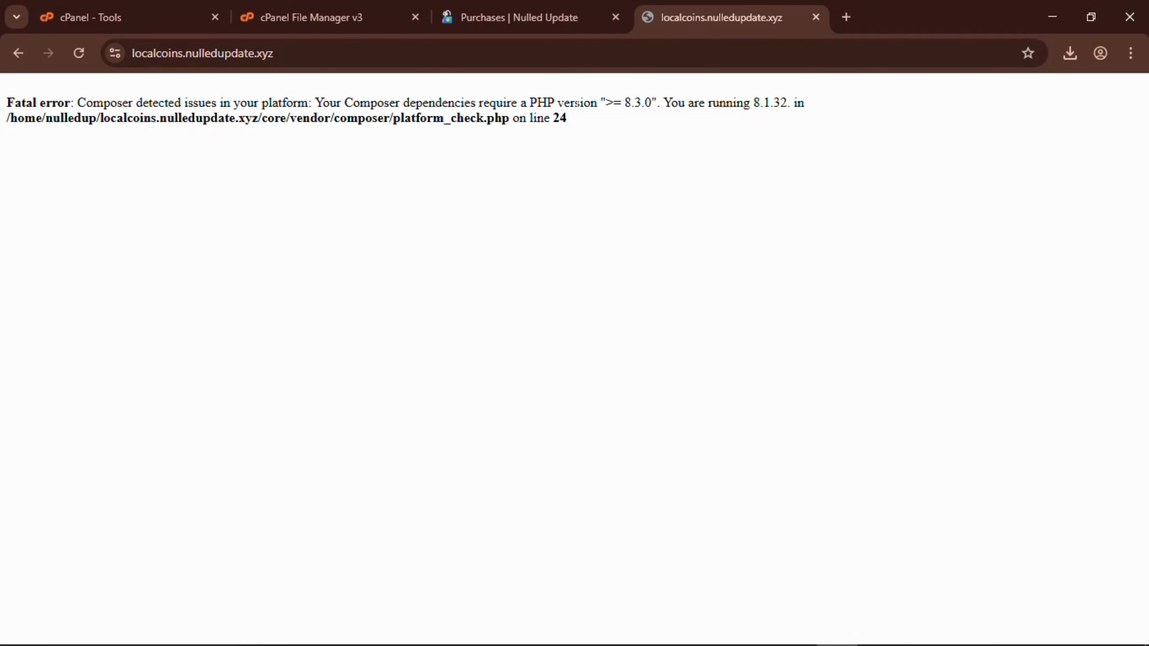
{"action": "left_click_drag", "start_coordinate": [614, 103], "coordinate": [526, 119]}
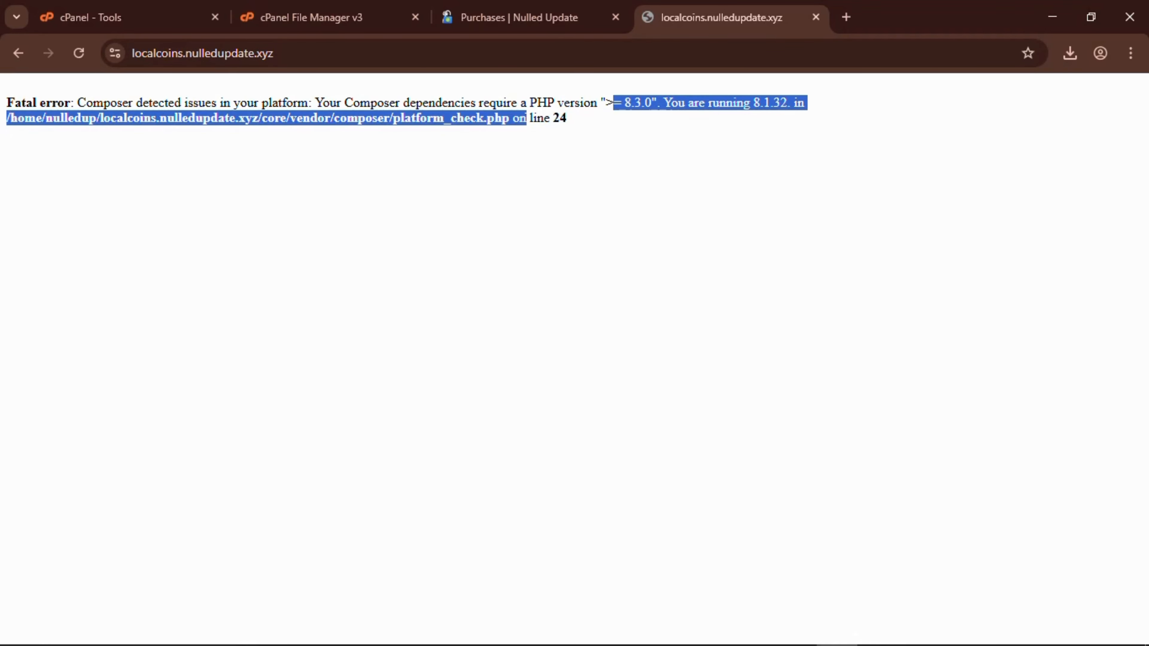
Set localcoins.nulledupdate.xyz to PHP 8.3 (ea-php83) in MultiPHP Manager.
{"action": "left_click", "coordinate": [141, 11]}
{"action": "left_click", "coordinate": [889, 94]}
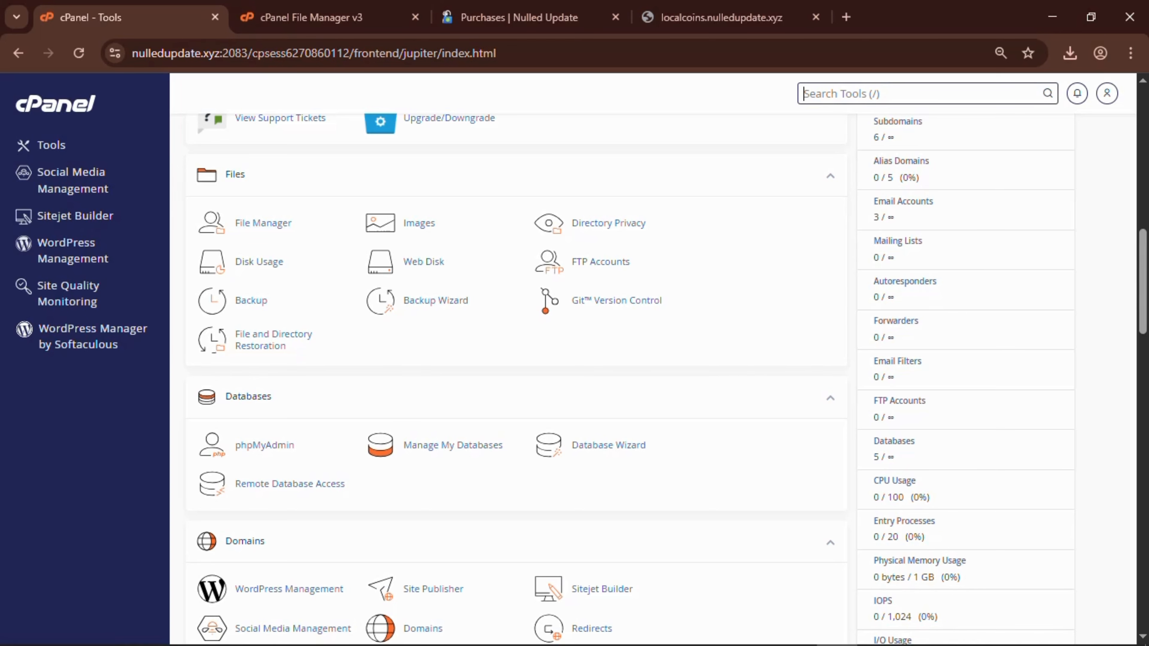
{"action": "type", "text": "php"}
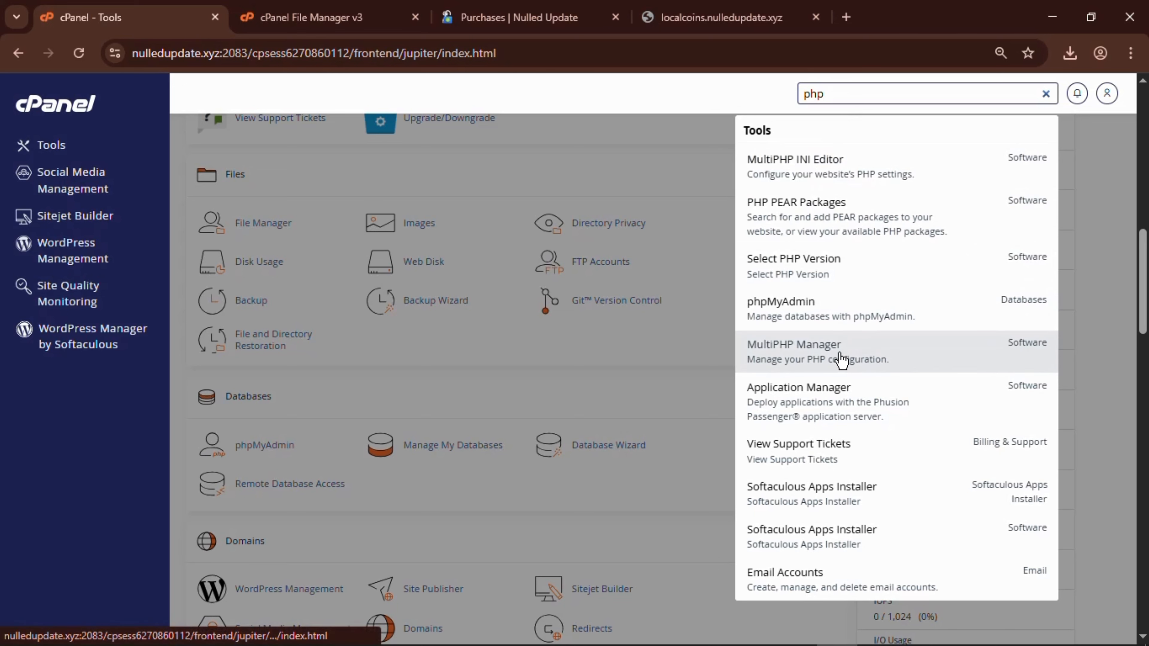
{"action": "left_click", "coordinate": [835, 360]}
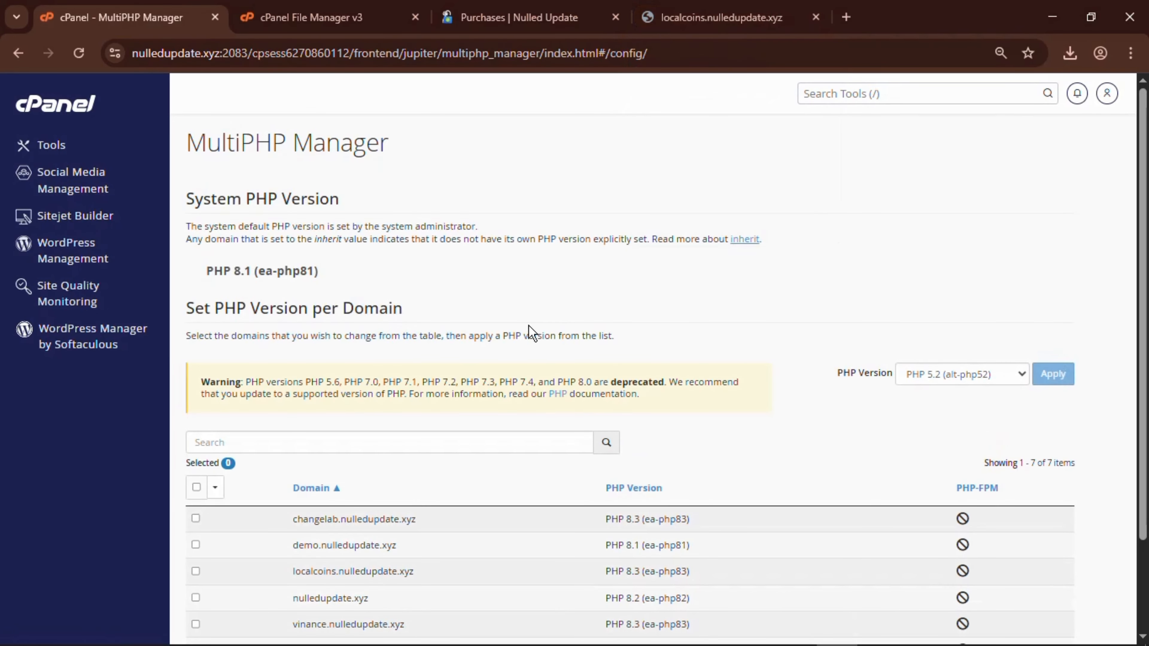
{"action": "scroll", "coordinate": [532, 334], "scroll_direction": "down", "scroll_amount": 3}
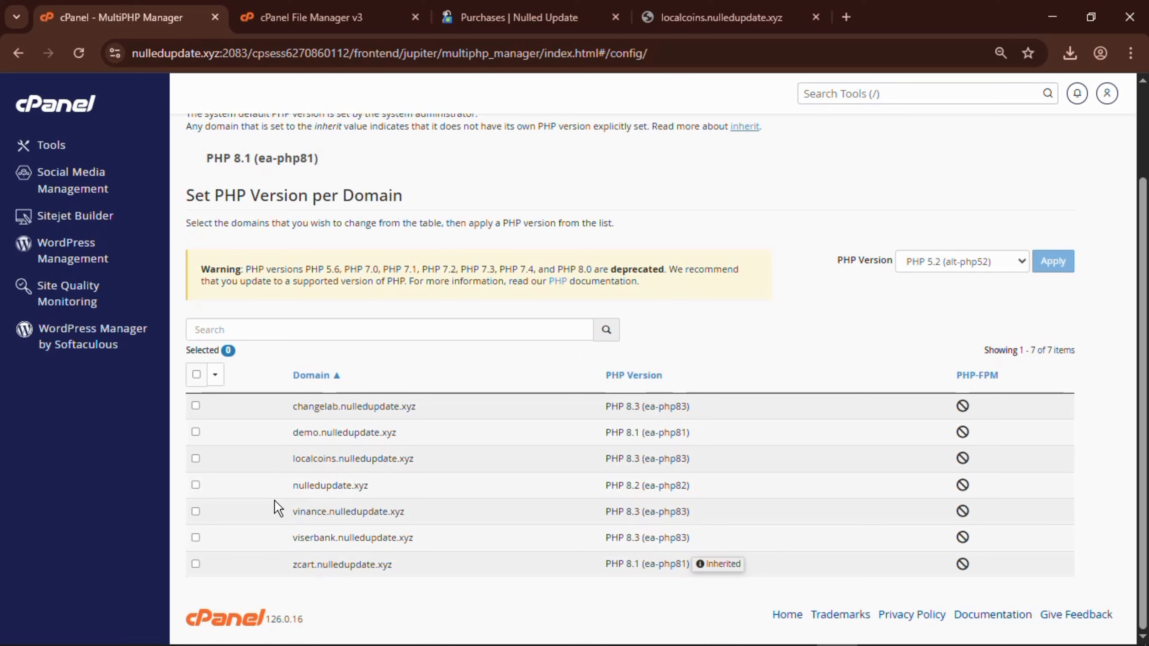
{"action": "left_click", "coordinate": [196, 458]}
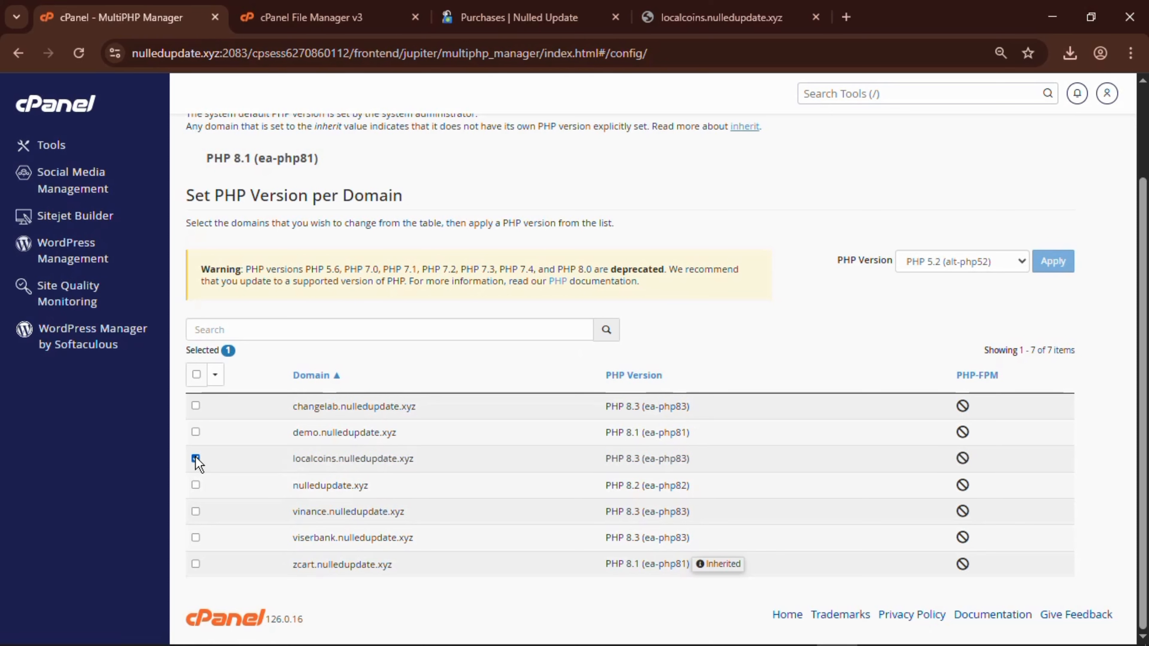
{"action": "left_click", "coordinate": [970, 267]}
{"action": "scroll", "coordinate": [980, 403], "scroll_direction": "down", "scroll_amount": 5}
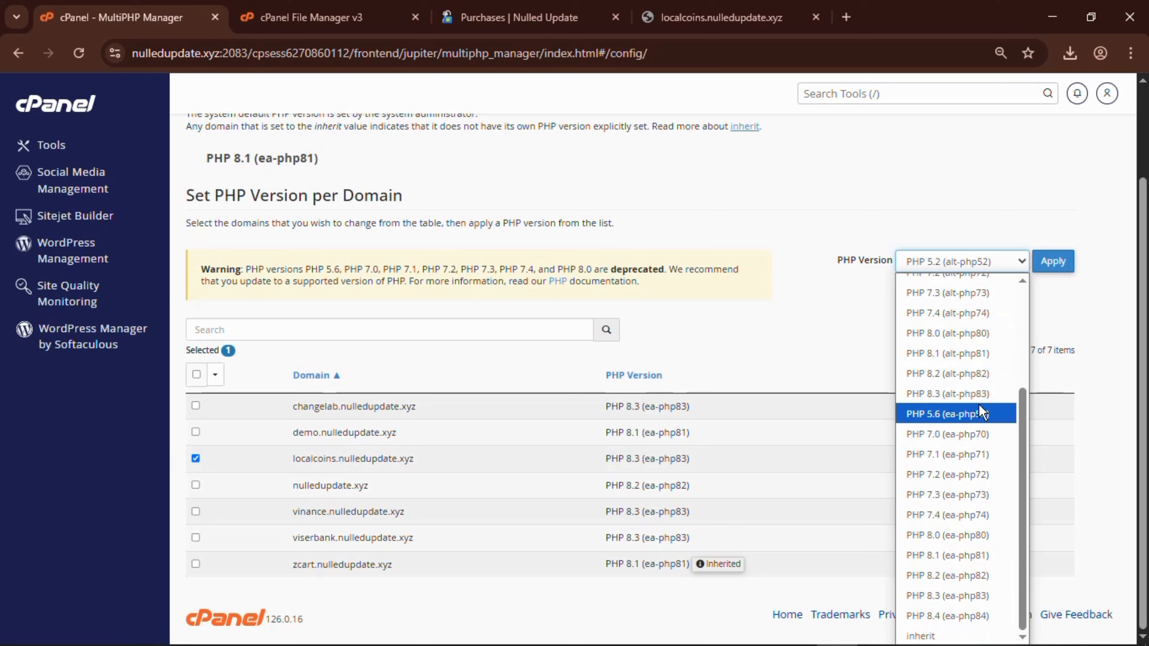
{"action": "left_click", "coordinate": [981, 596]}
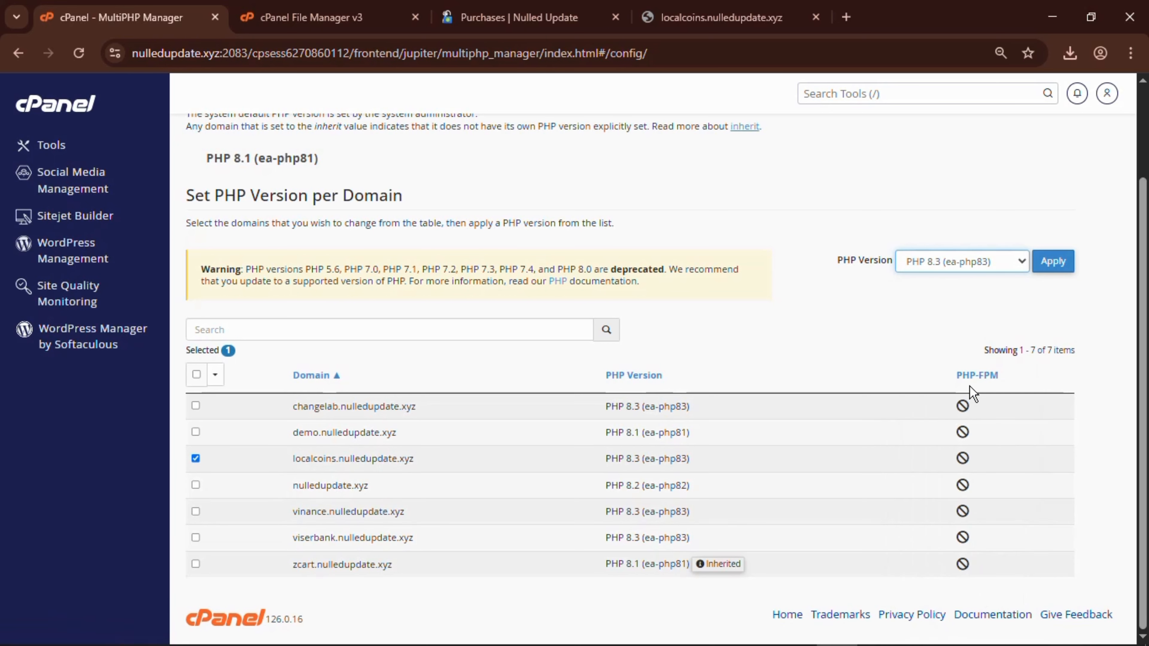
{"action": "left_click", "coordinate": [1054, 262]}
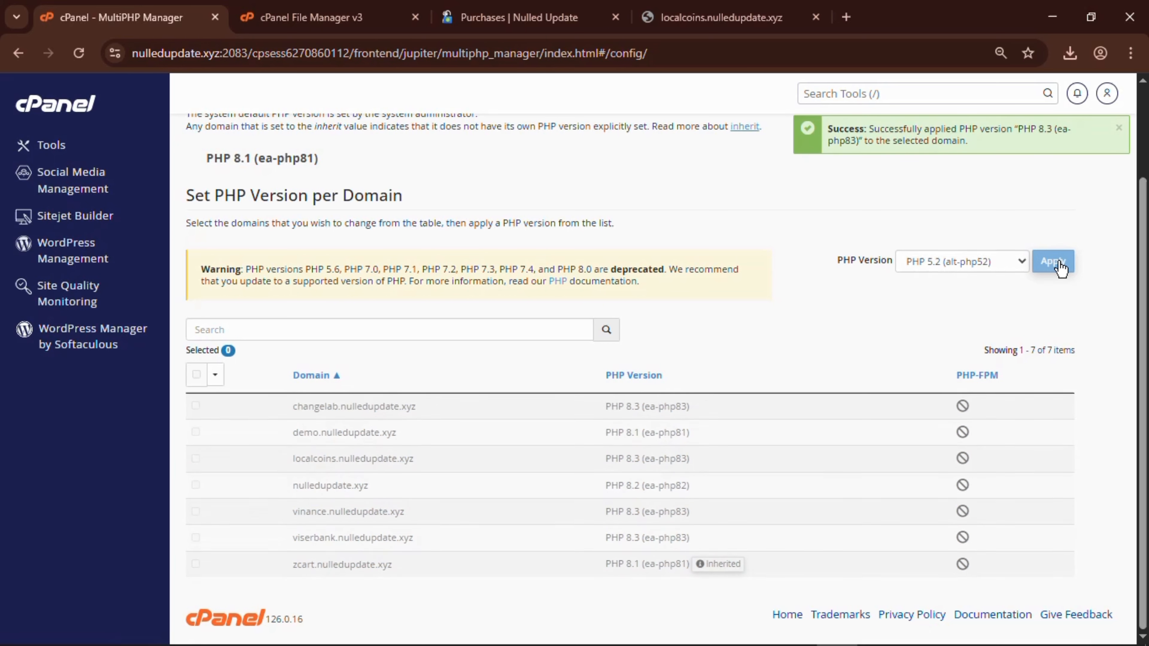
Reload the localcoins site under PHP 8.3 and read through the installer's Terms of Use.
{"action": "left_click", "coordinate": [733, 7]}
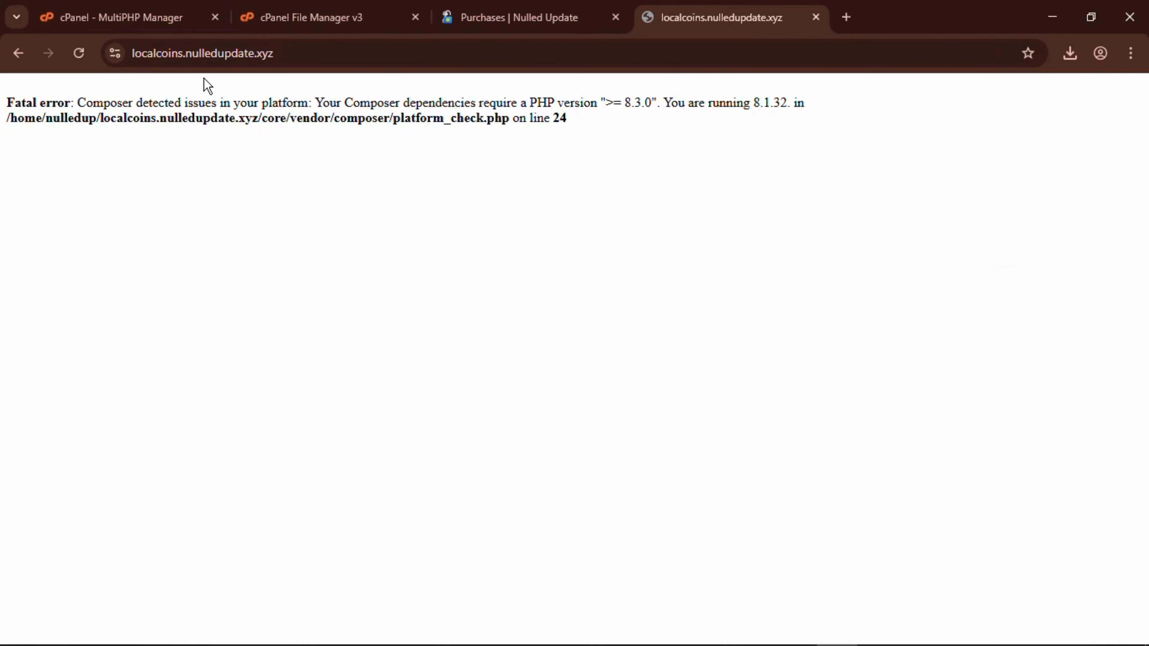
{"action": "left_click", "coordinate": [79, 53]}
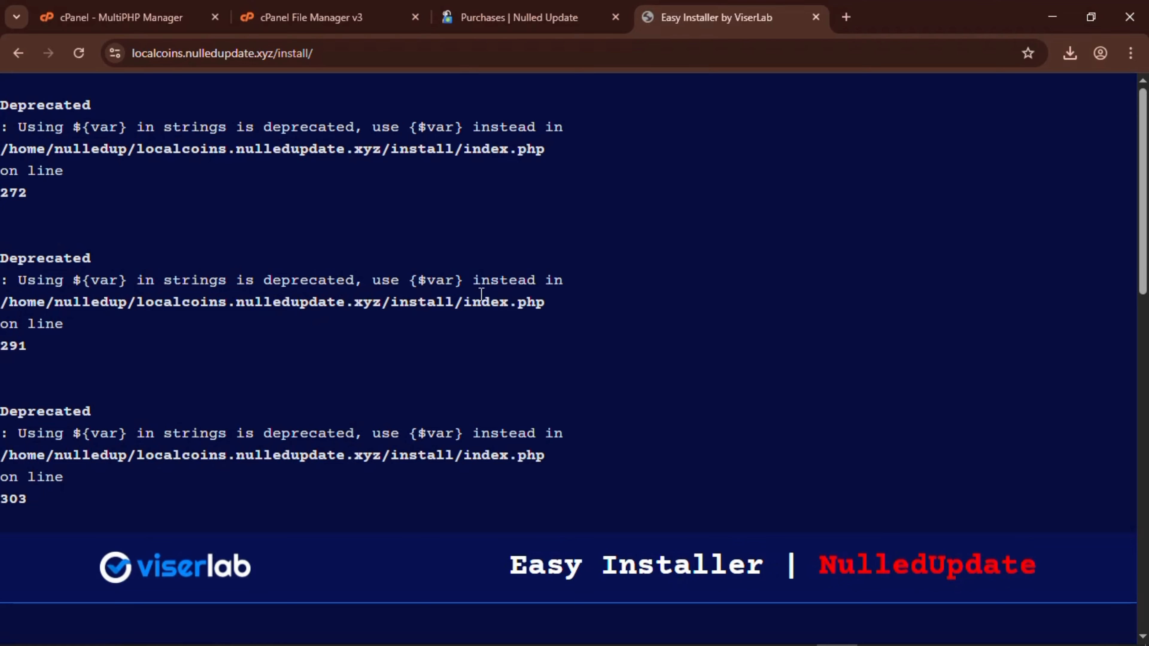
{"action": "scroll", "coordinate": [557, 301], "scroll_direction": "down", "scroll_amount": 4}
{"action": "scroll", "coordinate": [556, 301], "scroll_direction": "down", "scroll_amount": 7}
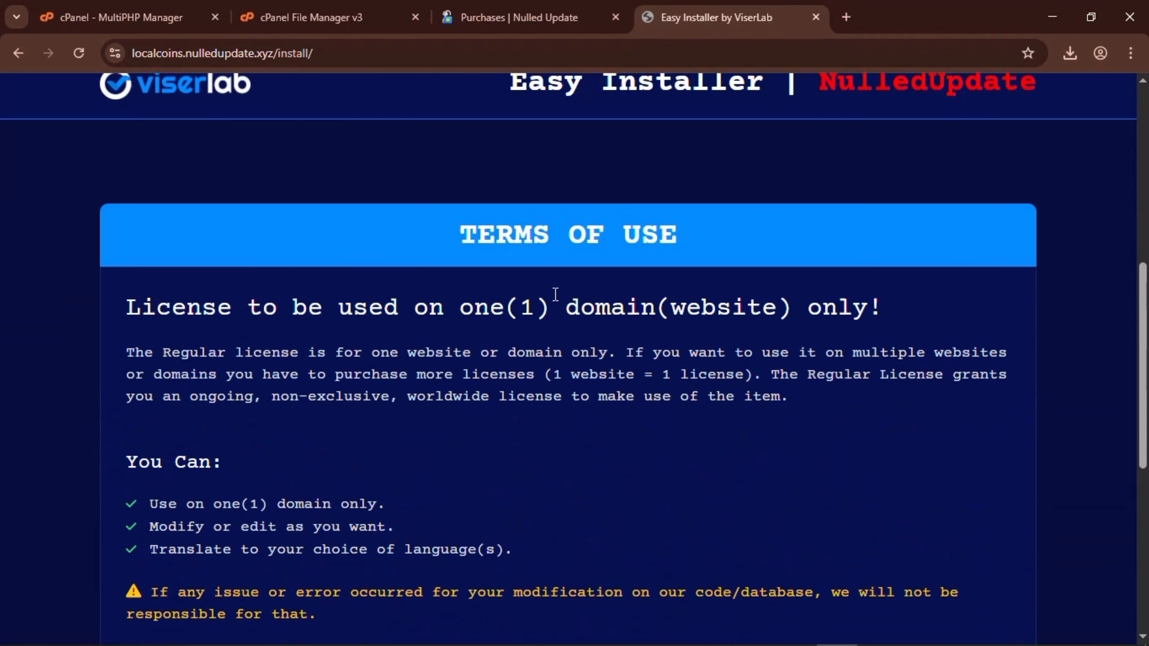
{"action": "scroll", "coordinate": [556, 295], "scroll_direction": "up", "scroll_amount": 12}
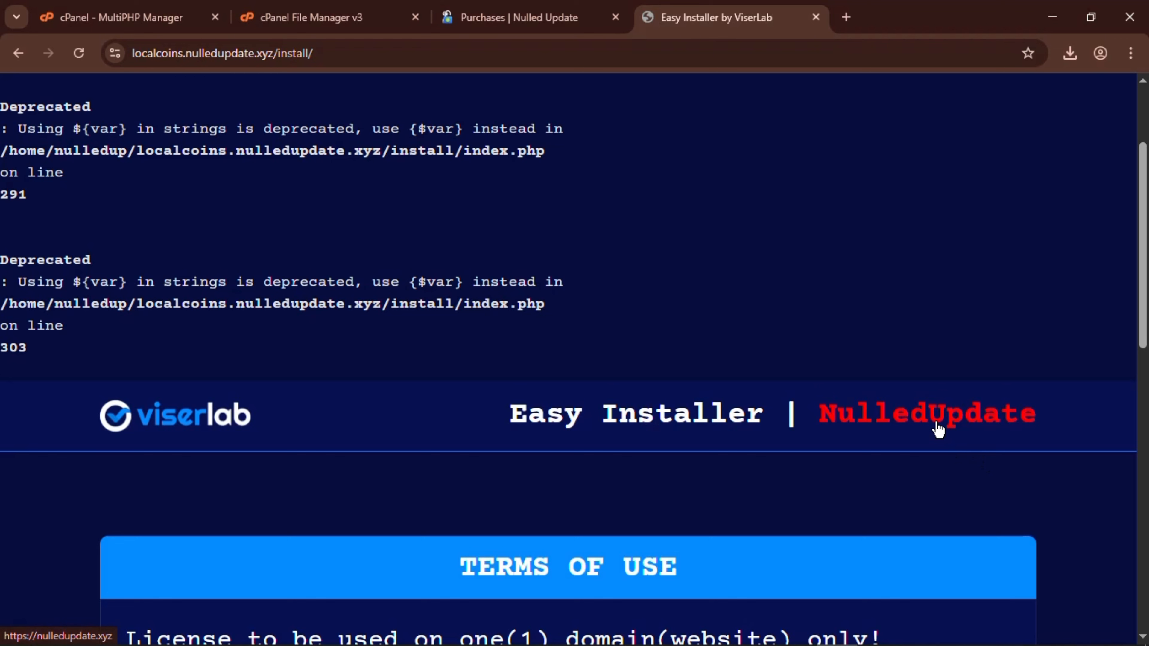
{"action": "scroll", "coordinate": [766, 286], "scroll_direction": "down", "scroll_amount": 4}
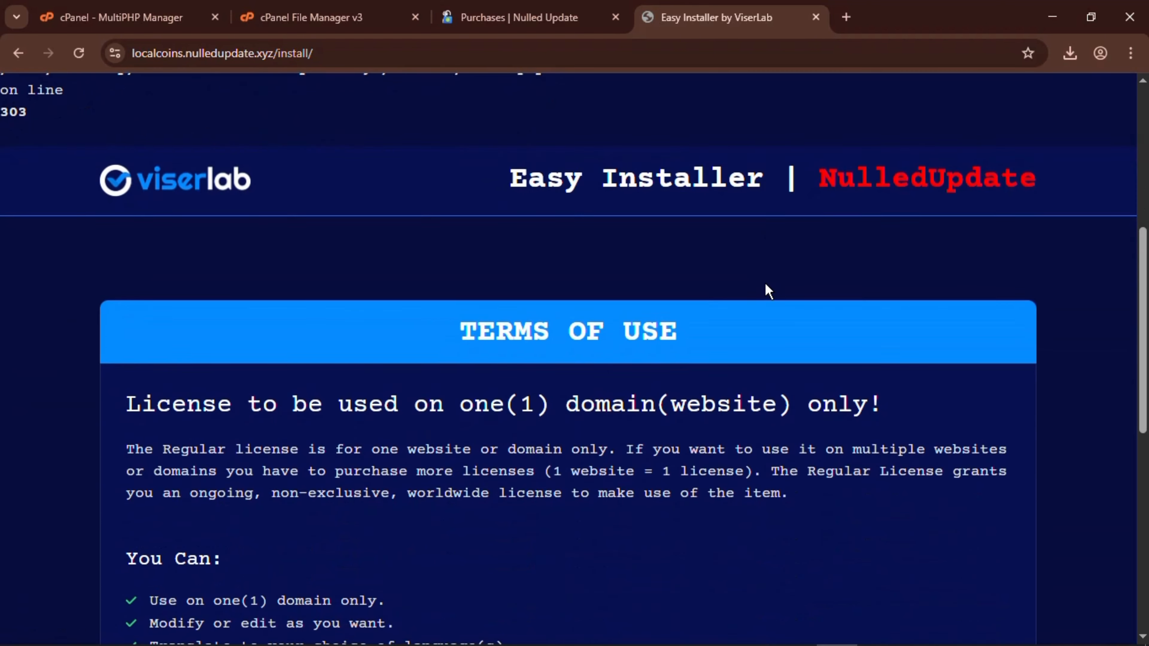
{"action": "scroll", "coordinate": [768, 291], "scroll_direction": "up", "scroll_amount": 7}
{"action": "scroll", "coordinate": [765, 286], "scroll_direction": "down", "scroll_amount": 2}
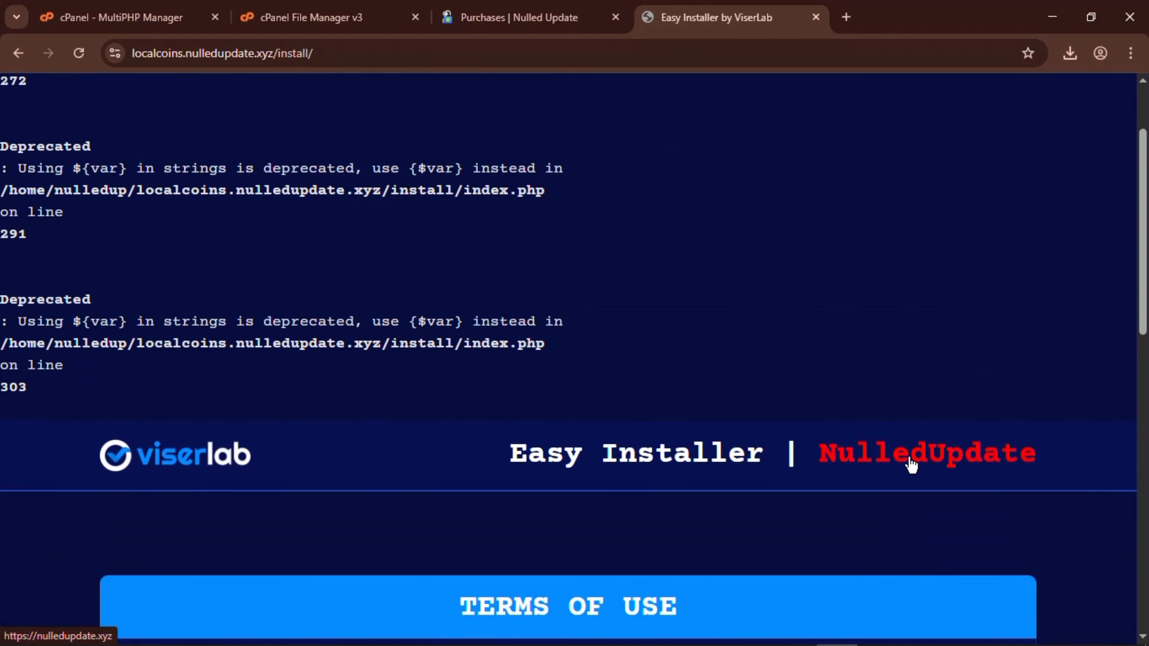
{"action": "scroll", "coordinate": [708, 399], "scroll_direction": "down", "scroll_amount": 4}
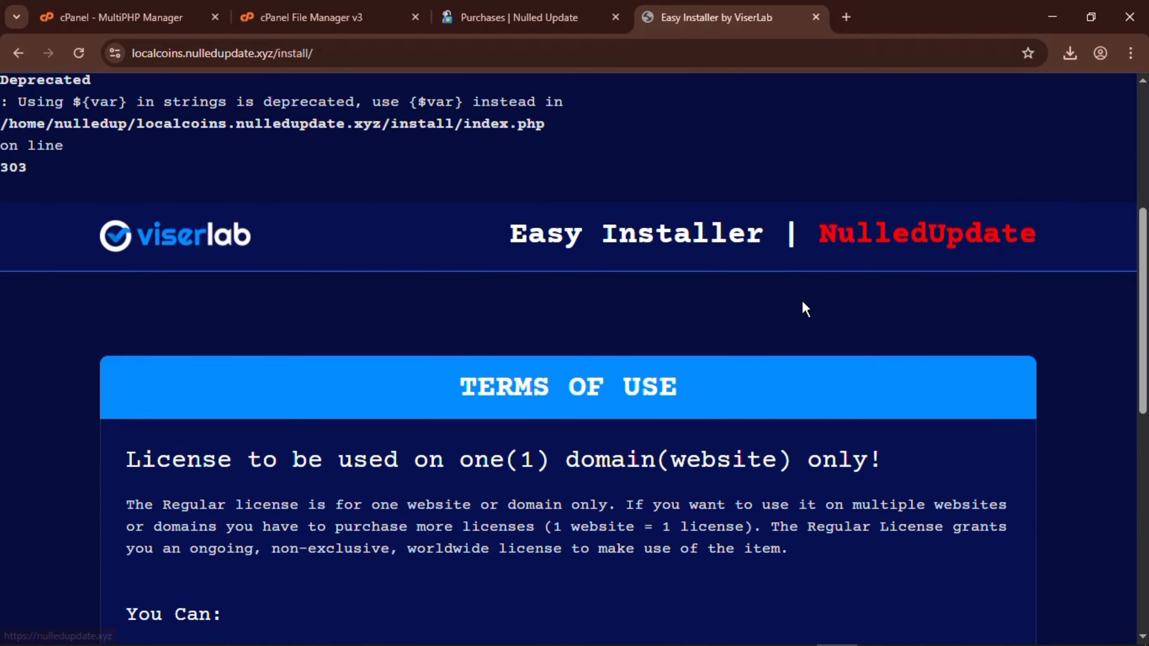
{"action": "scroll", "coordinate": [803, 306], "scroll_direction": "down", "scroll_amount": 4}
{"action": "scroll", "coordinate": [803, 304], "scroll_direction": "down", "scroll_amount": 4}
{"action": "scroll", "coordinate": [801, 301], "scroll_direction": "up", "scroll_amount": 10}
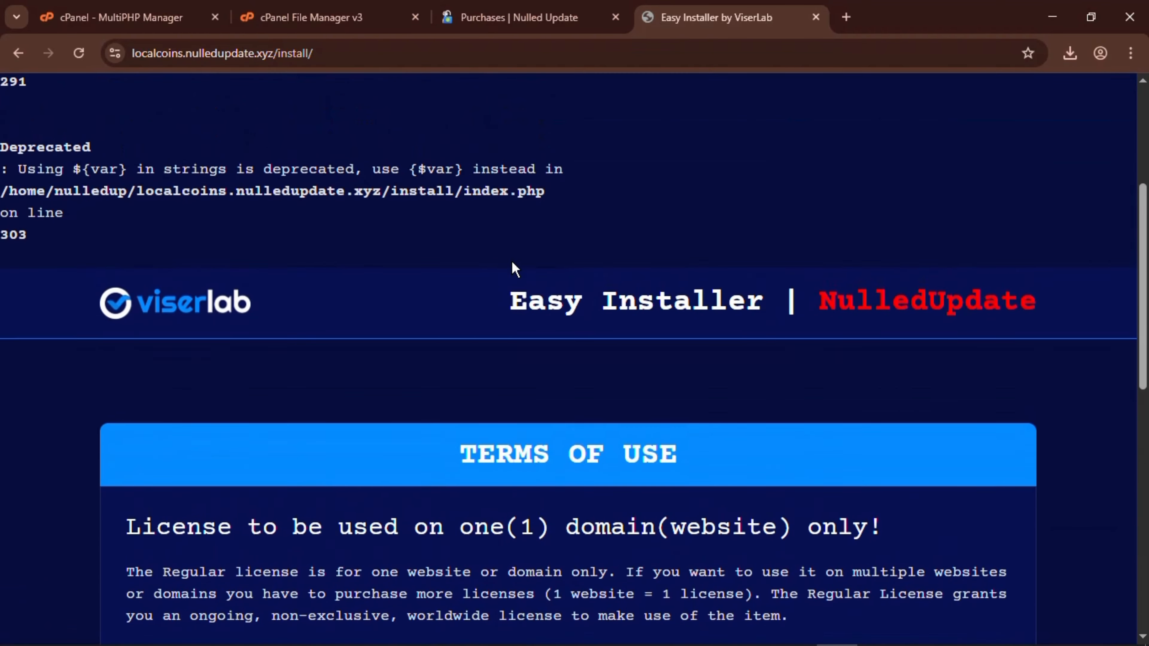
Accept the LocalCoins terms with I AGREE, NEXT STEP.
{"action": "left_click_drag", "start_coordinate": [485, 319], "coordinate": [1016, 382]}
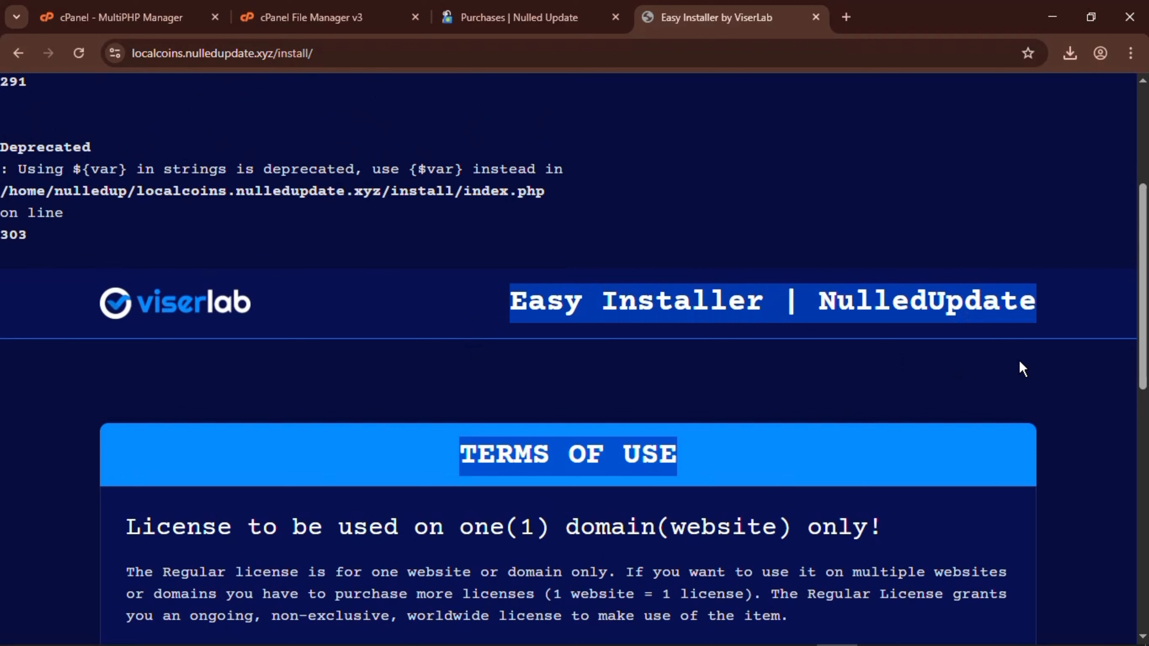
{"action": "left_click", "coordinate": [620, 503]}
{"action": "scroll", "coordinate": [541, 480], "scroll_direction": "down", "scroll_amount": 13}
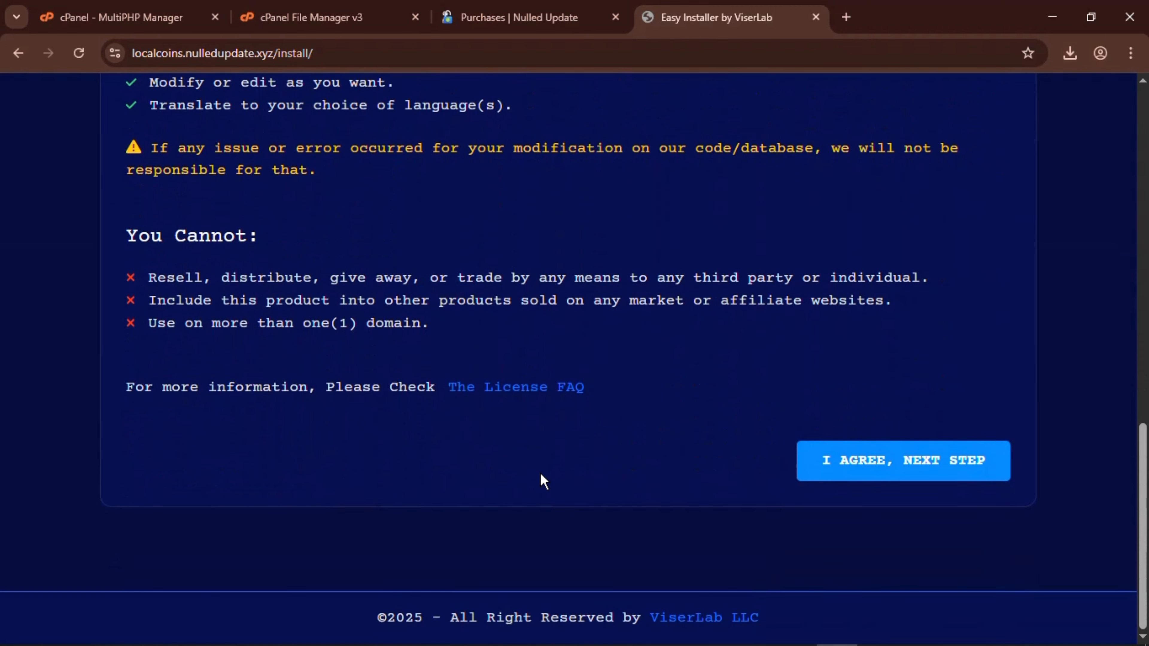
{"action": "left_click", "coordinate": [878, 478]}
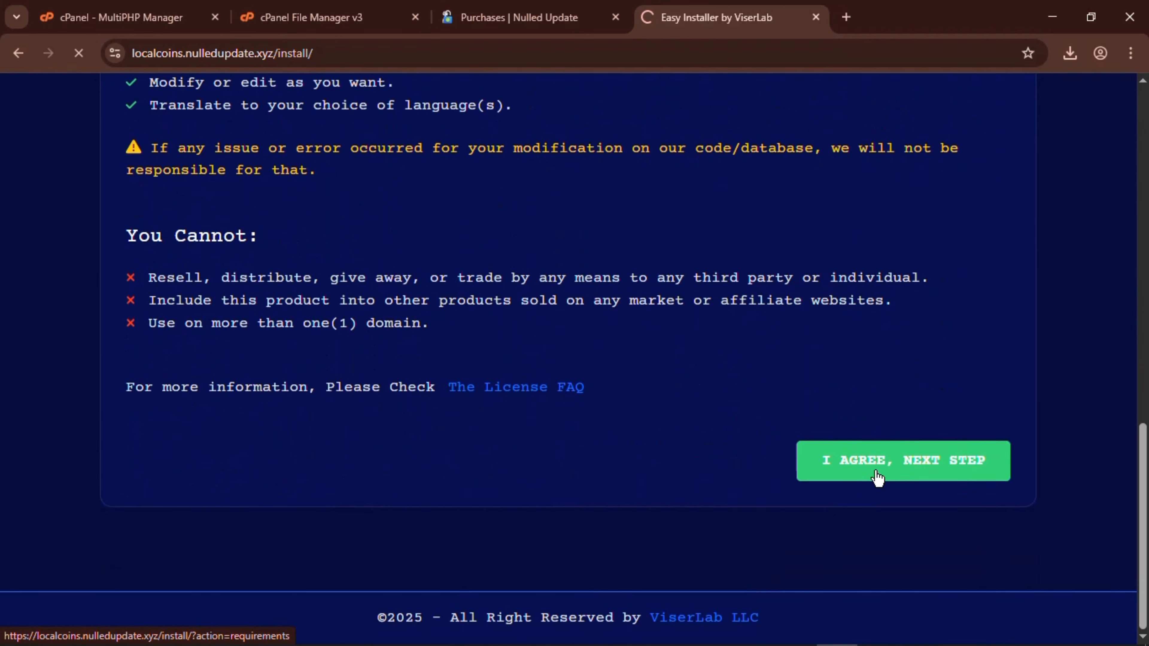
Note the folders needing 0775, such as core/bootstrap/cache/, and place File Manager beside the installer.
{"action": "scroll", "coordinate": [605, 458], "scroll_direction": "down", "scroll_amount": 6}
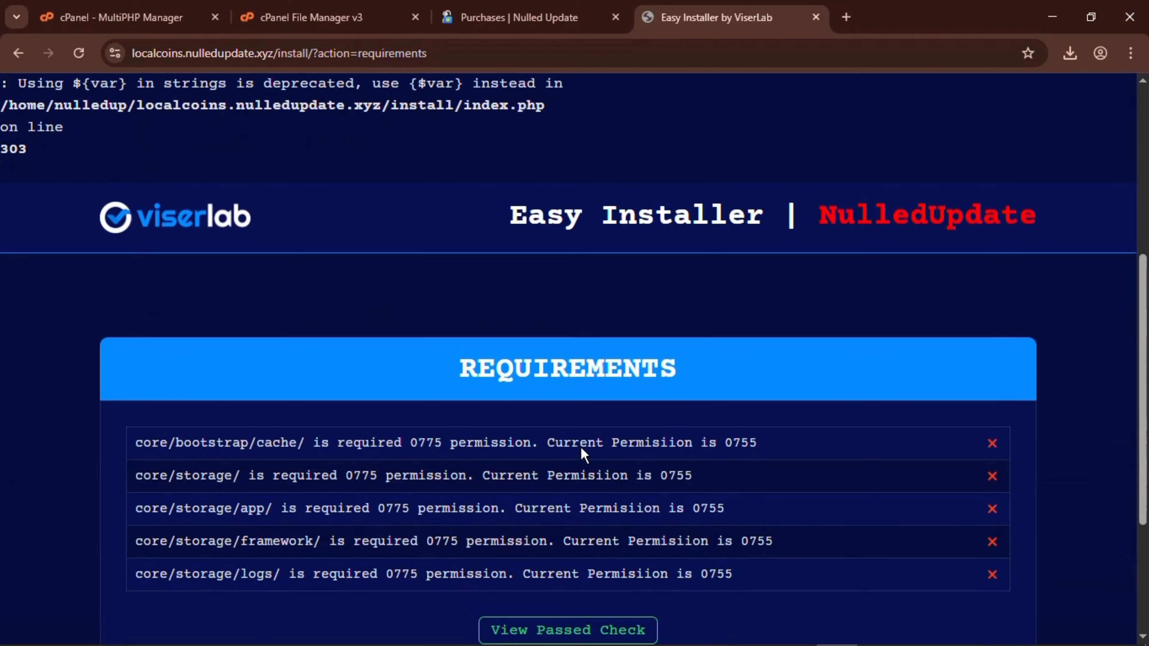
{"action": "scroll", "coordinate": [580, 446], "scroll_direction": "down", "scroll_amount": 4}
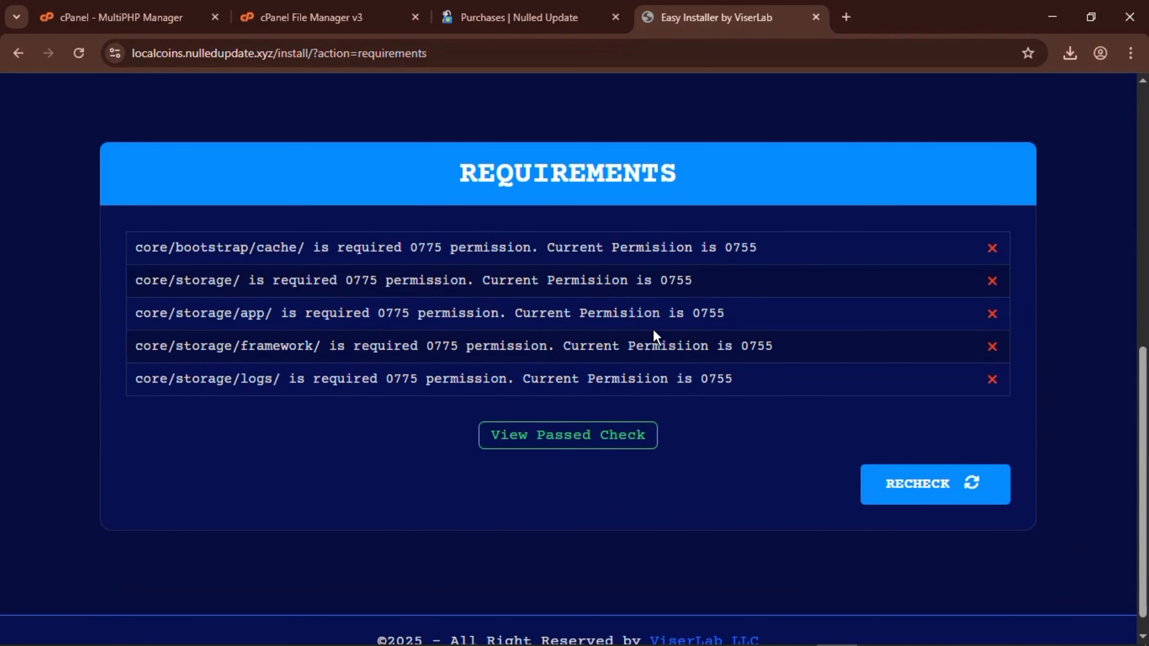
{"action": "left_click_drag", "start_coordinate": [134, 248], "coordinate": [301, 252]}
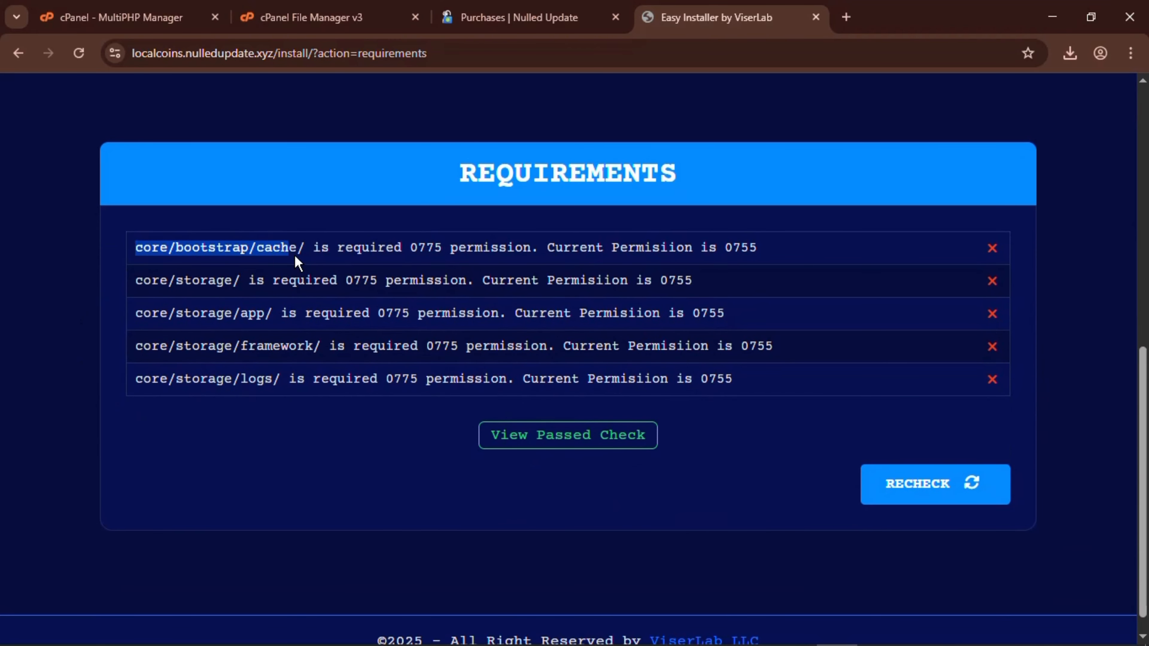
{"action": "left_click", "coordinate": [303, 251]}
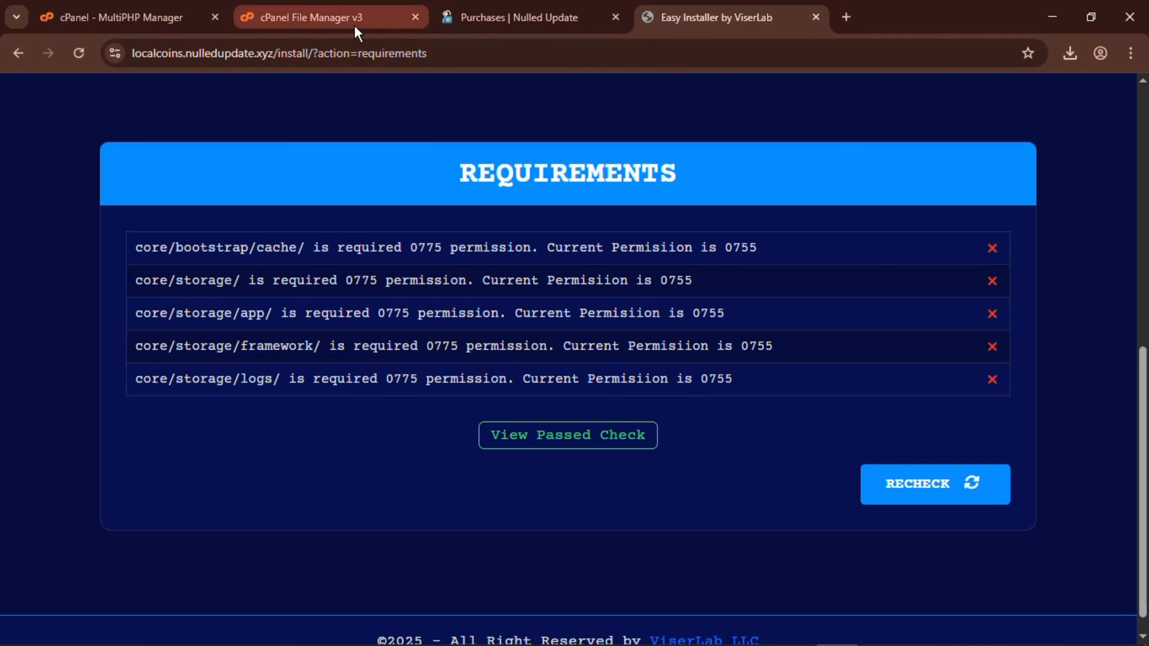
{"action": "left_click_drag", "start_coordinate": [337, 18], "coordinate": [479, 17]}
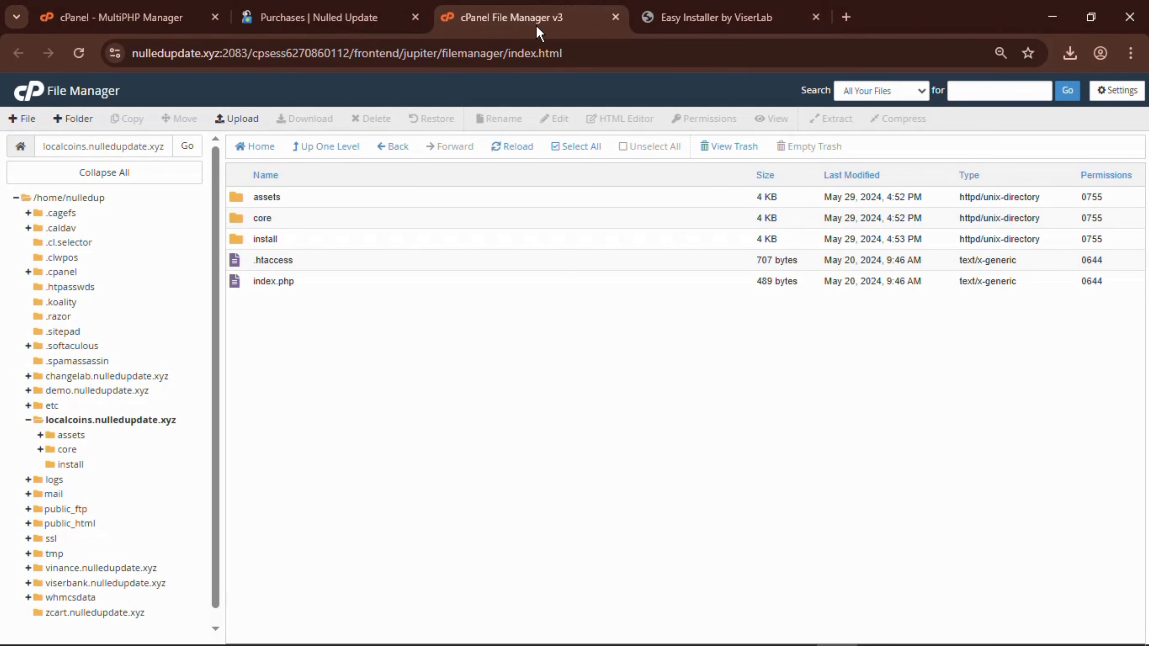
Change the core/bootstrap/cache folder's permissions from 0755 to 0775.
{"action": "left_click", "coordinate": [730, 8]}
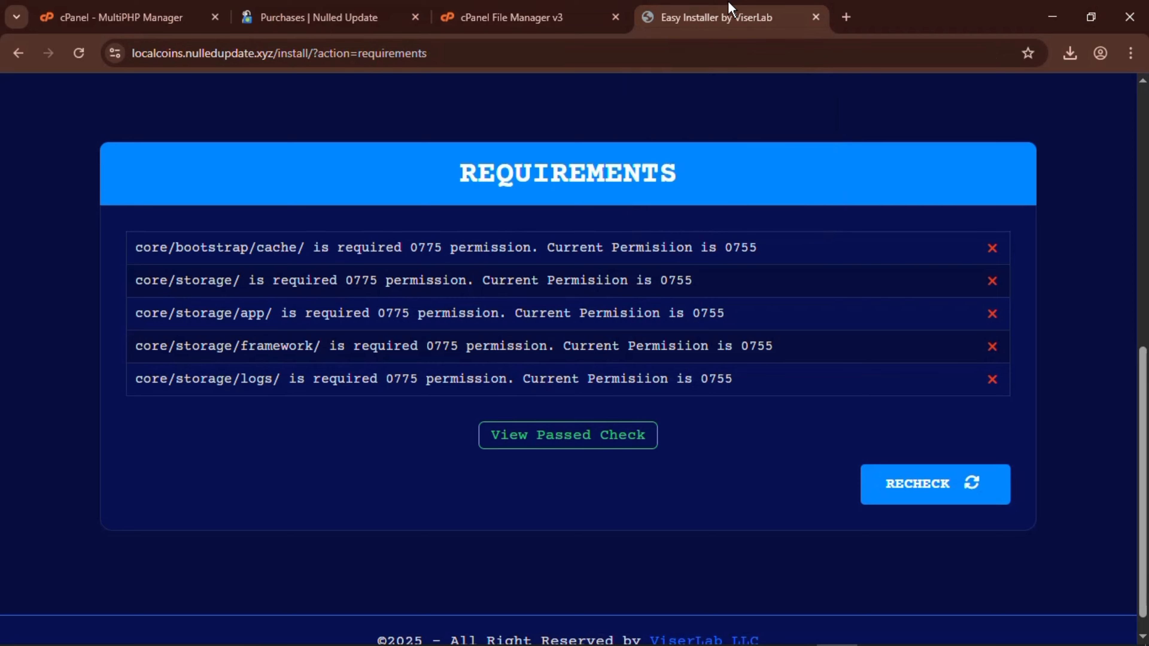
{"action": "left_click", "coordinate": [545, 9]}
{"action": "double_click", "coordinate": [295, 218]}
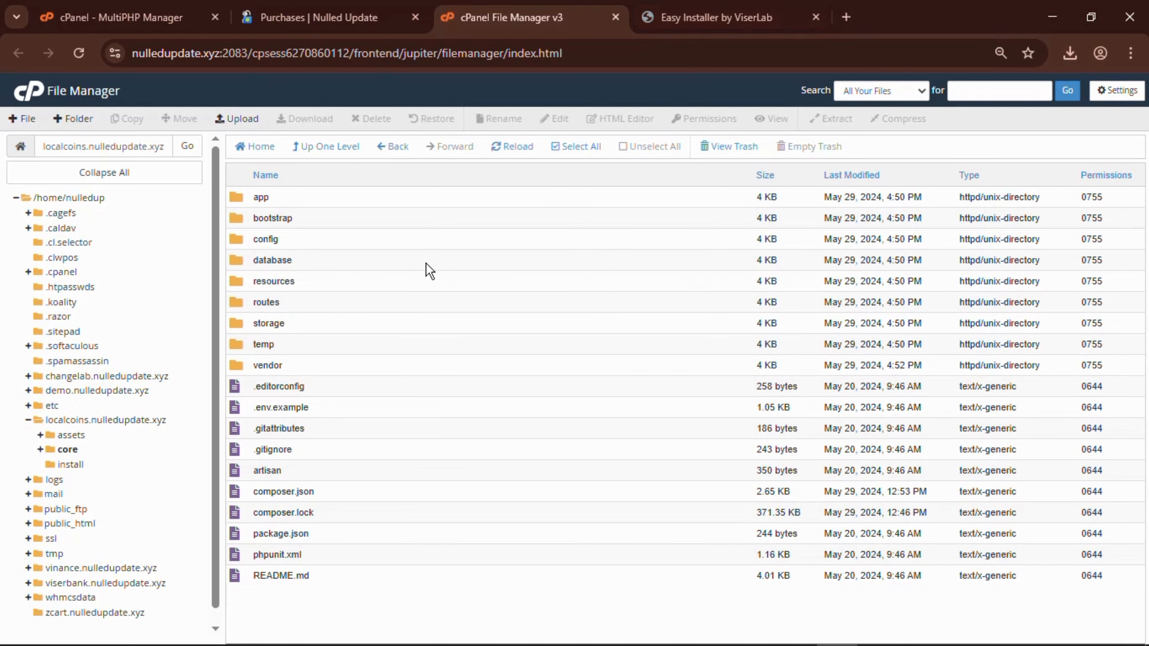
{"action": "double_click", "coordinate": [369, 217]}
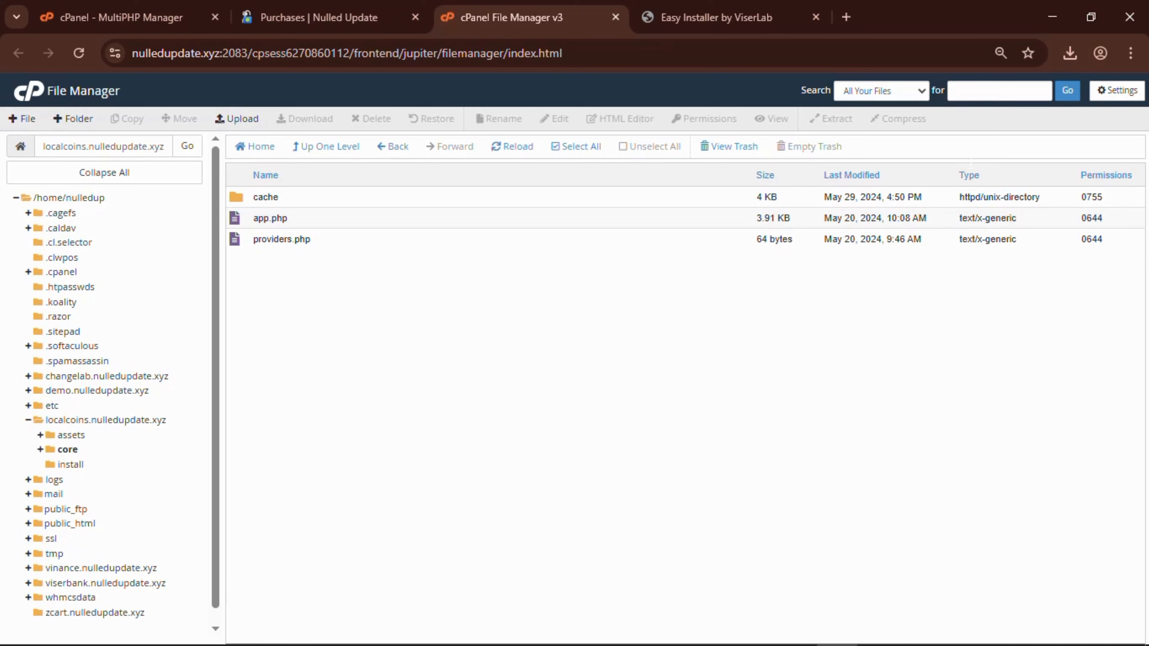
{"action": "left_click", "coordinate": [1091, 197]}
{"action": "left_click", "coordinate": [717, 18]}
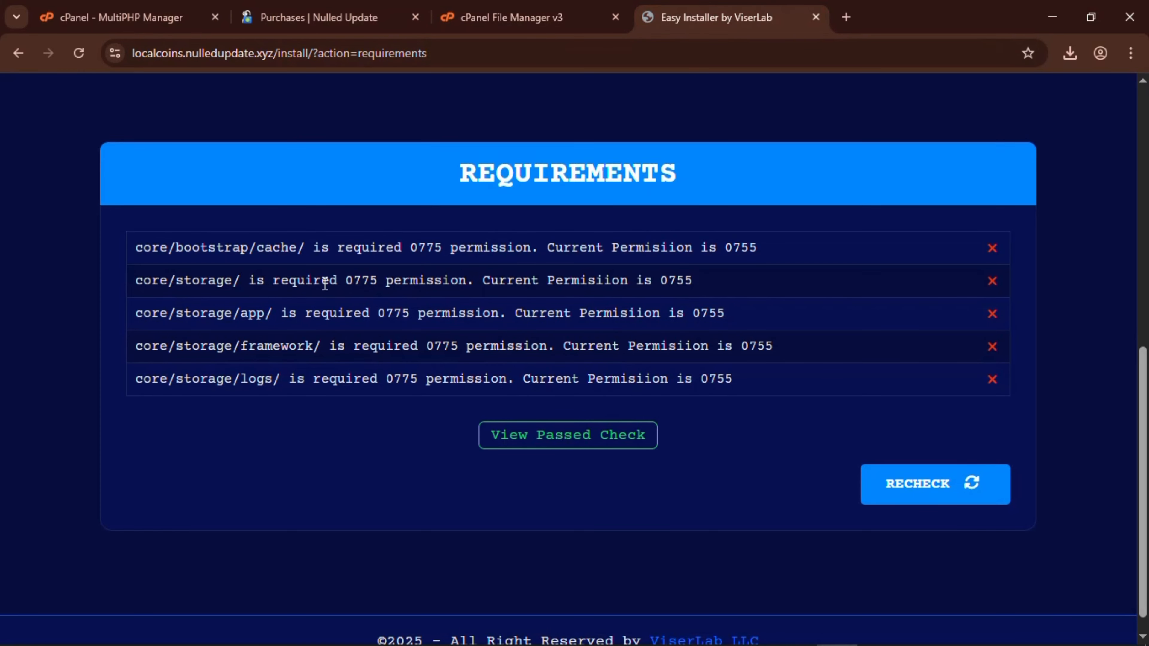
{"action": "left_click", "coordinate": [512, 17]}
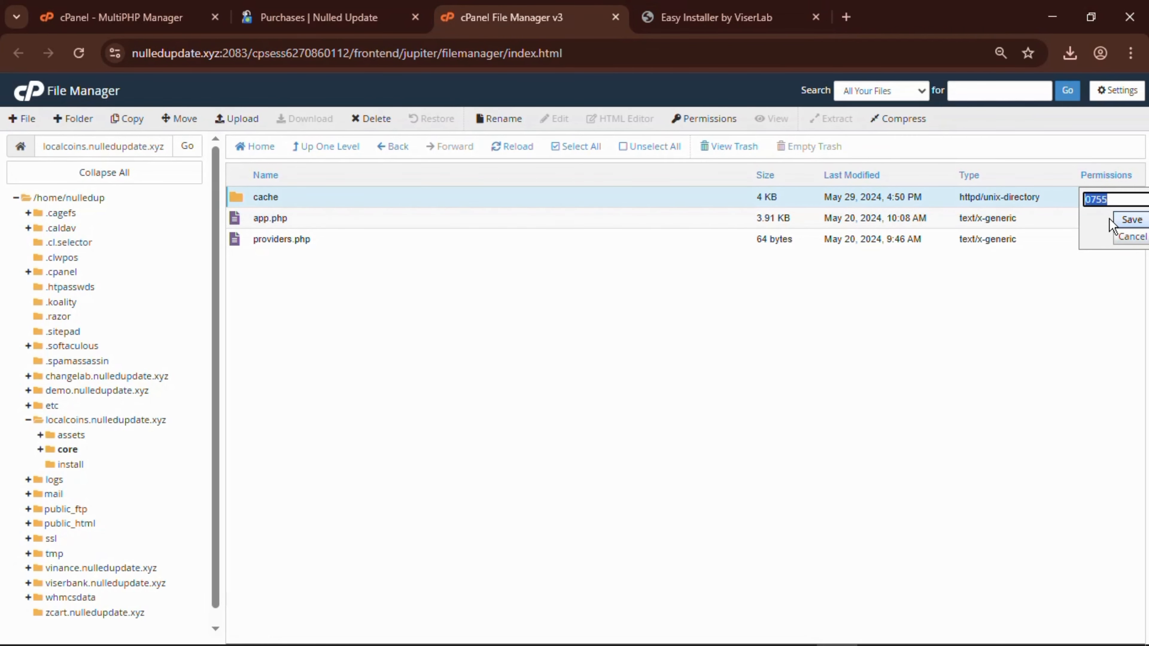
{"action": "left_click", "coordinate": [1102, 200]}
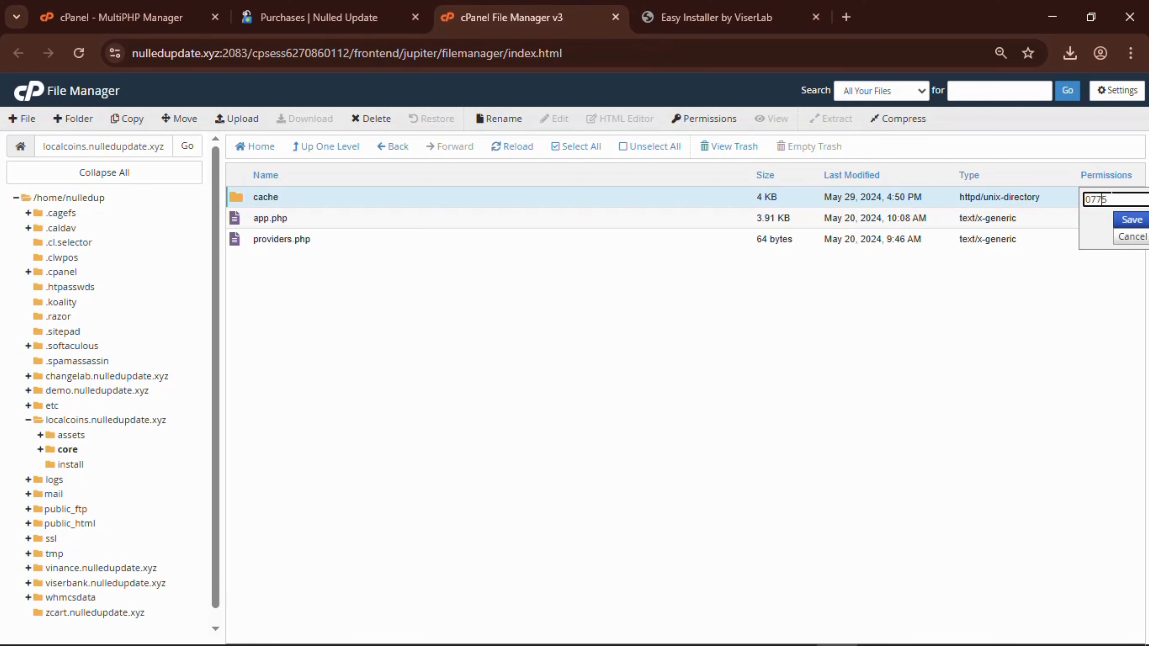
{"action": "left_click_drag", "start_coordinate": [1110, 199], "coordinate": [1090, 199]}
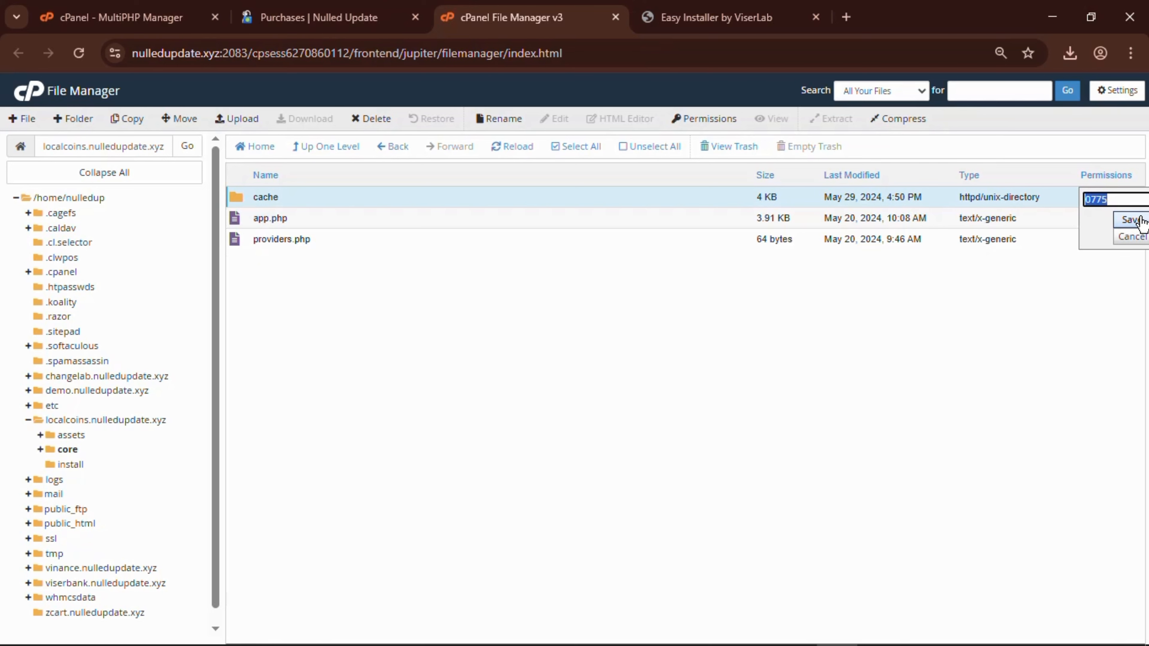
{"action": "left_click", "coordinate": [1127, 218]}
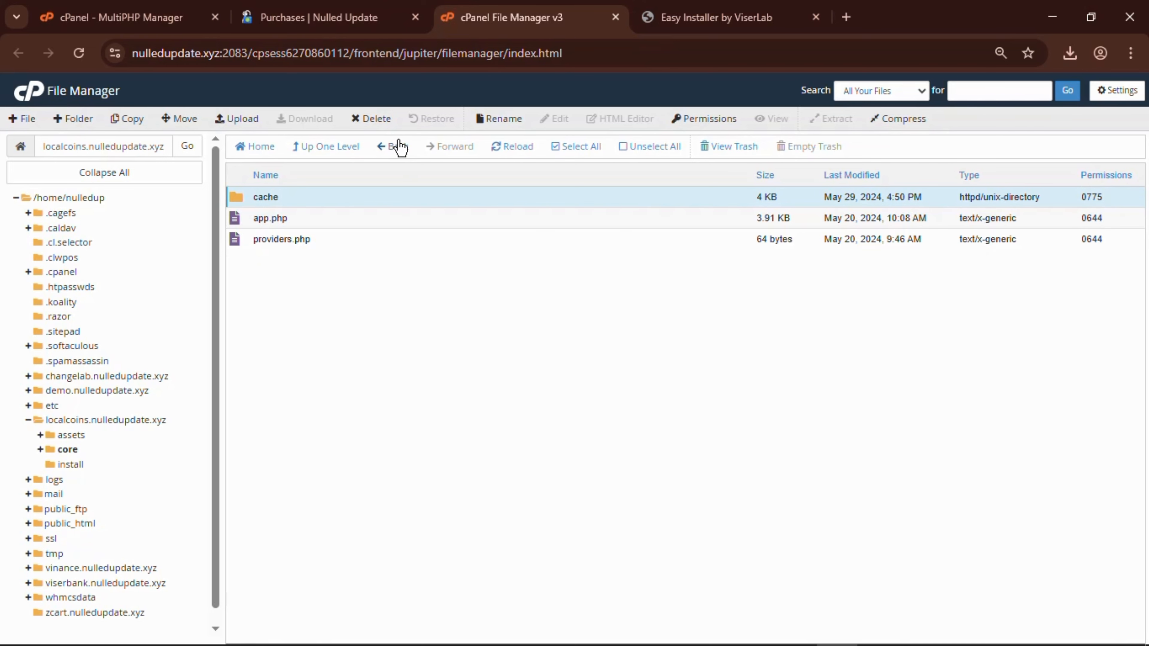
Set the core/storage folder's permissions to 0775.
{"action": "left_click", "coordinate": [342, 151]}
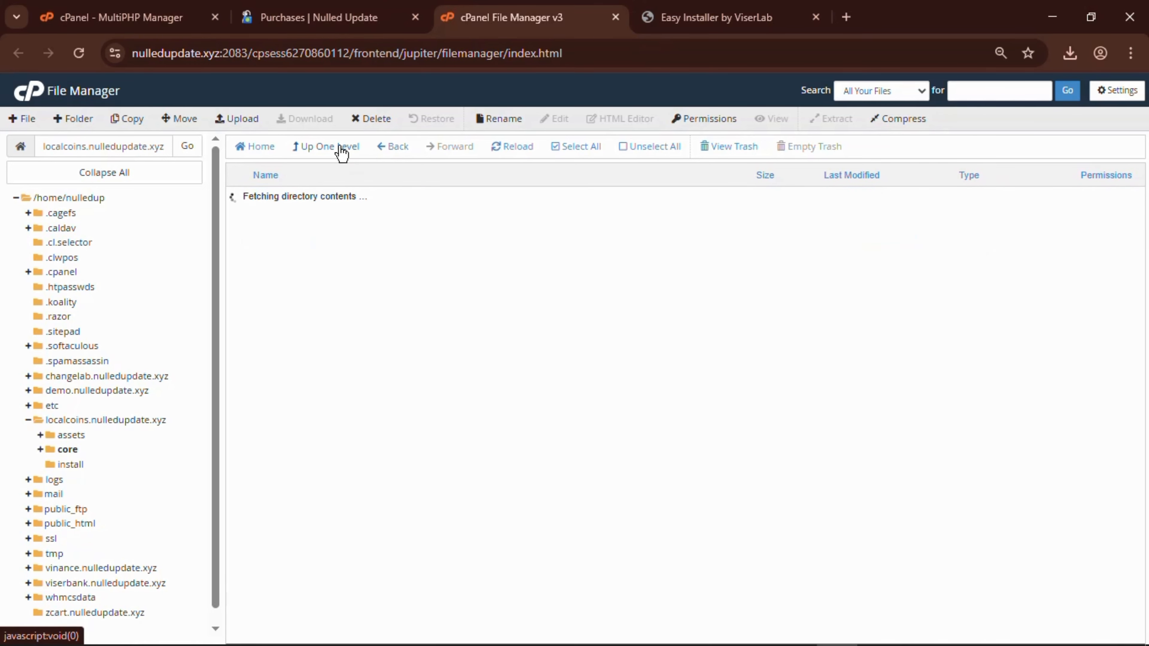
{"action": "left_click", "coordinate": [699, 19]}
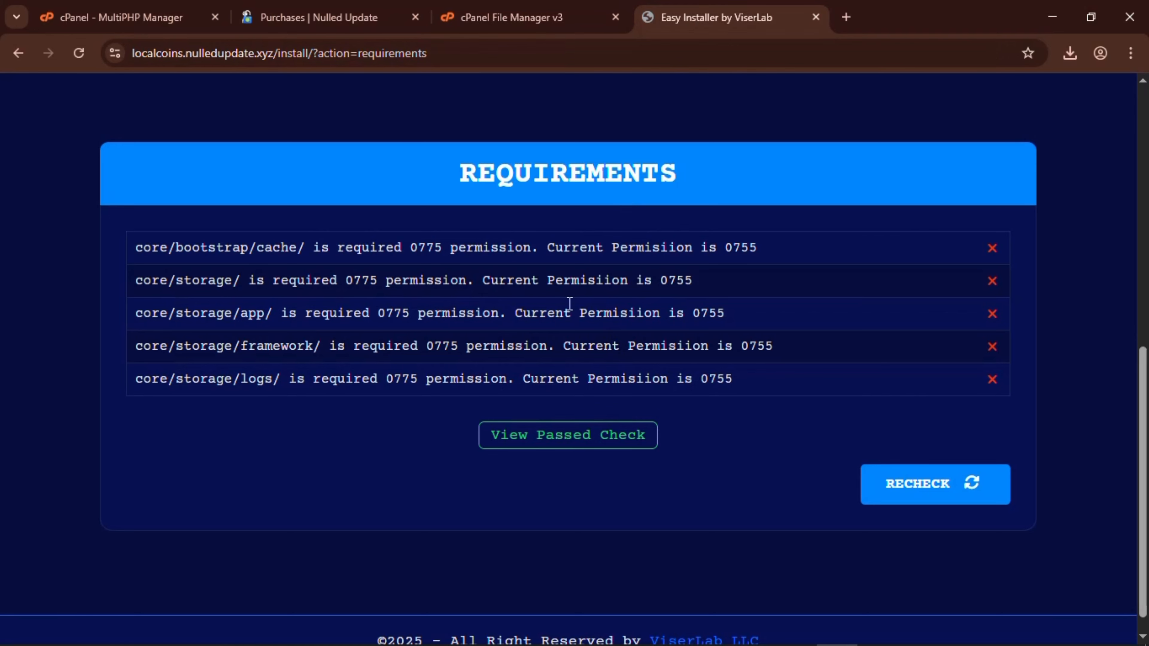
{"action": "left_click", "coordinate": [518, 18]}
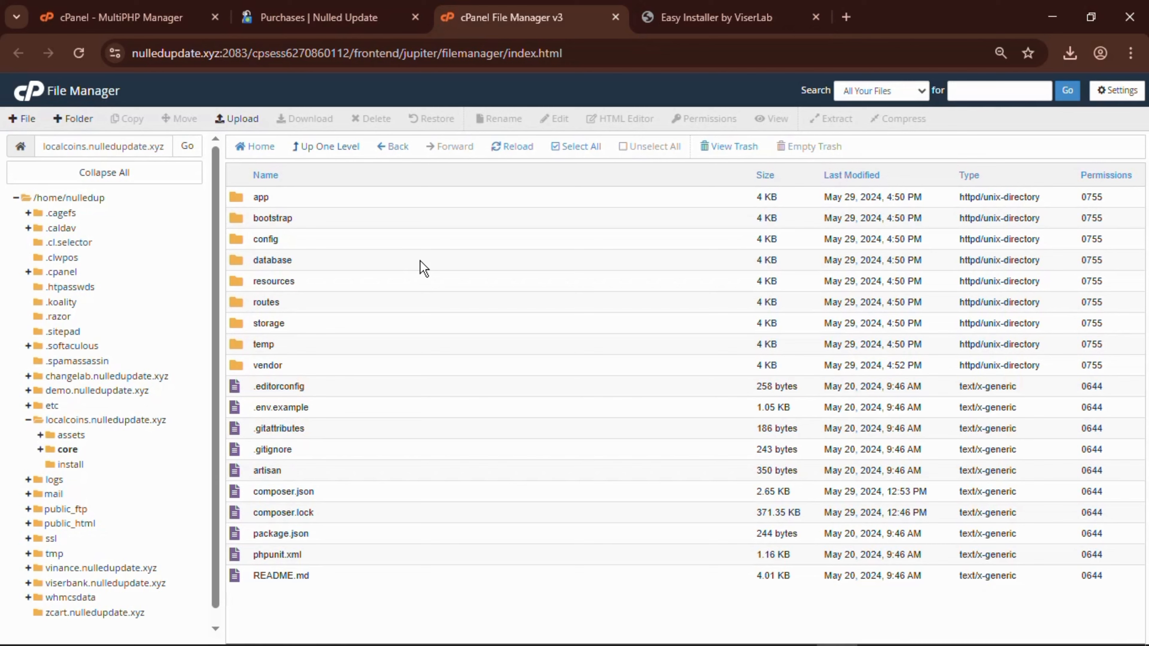
{"action": "left_click", "coordinate": [710, 15]}
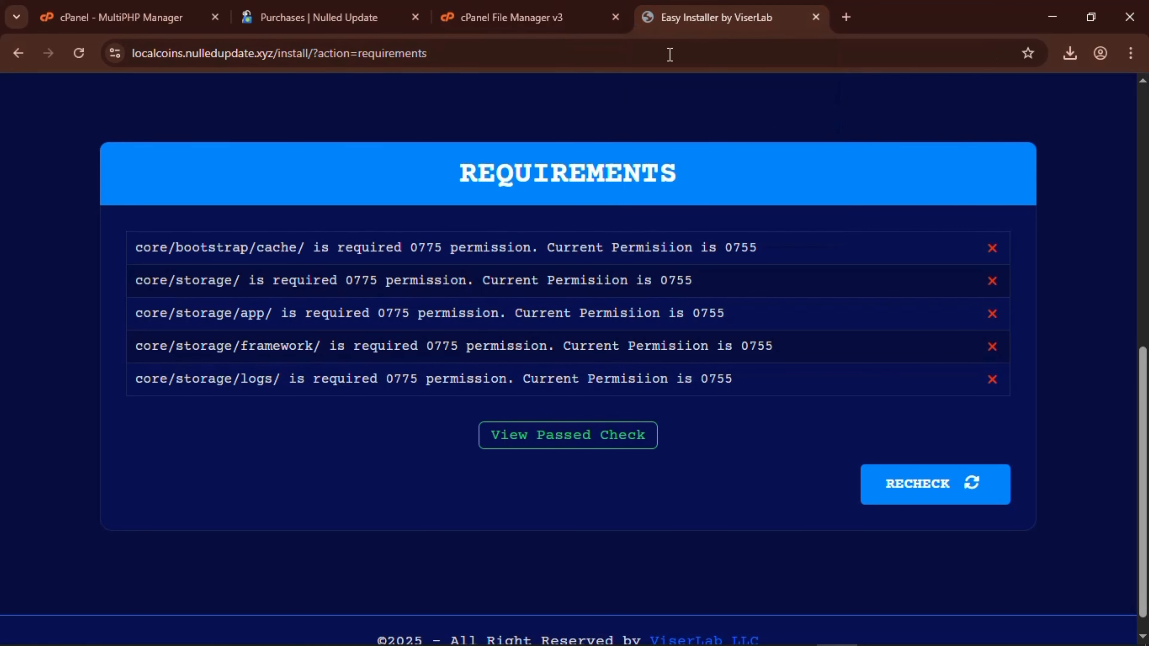
{"action": "left_click", "coordinate": [521, 17]}
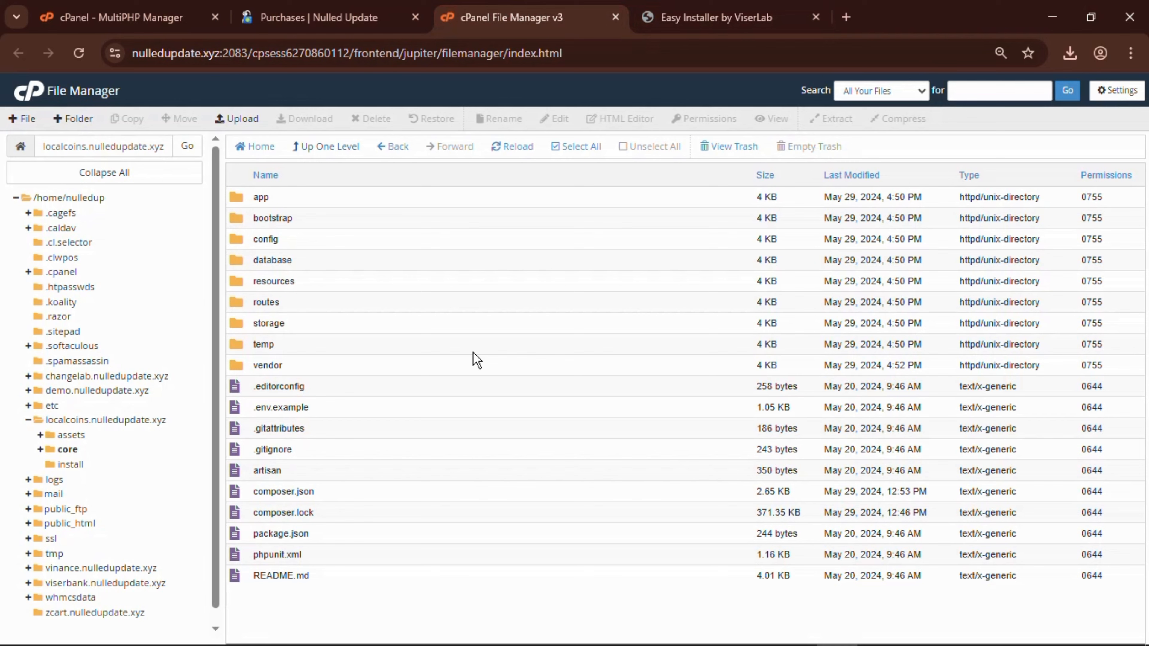
{"action": "left_click", "coordinate": [723, 9]}
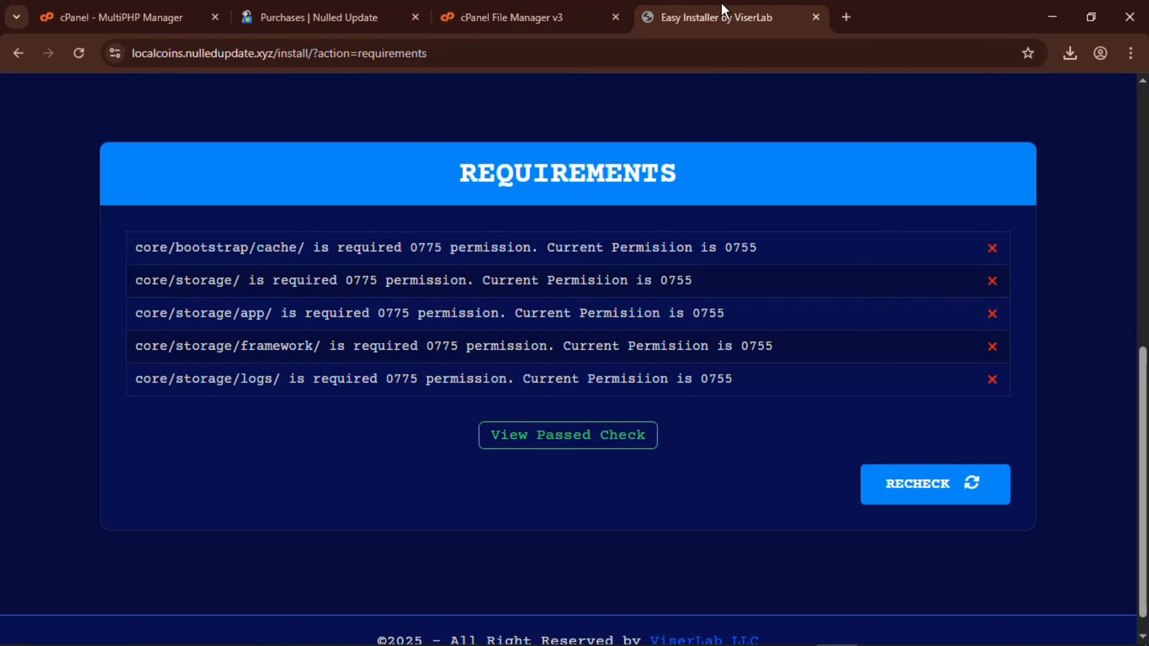
{"action": "left_click", "coordinate": [518, 25]}
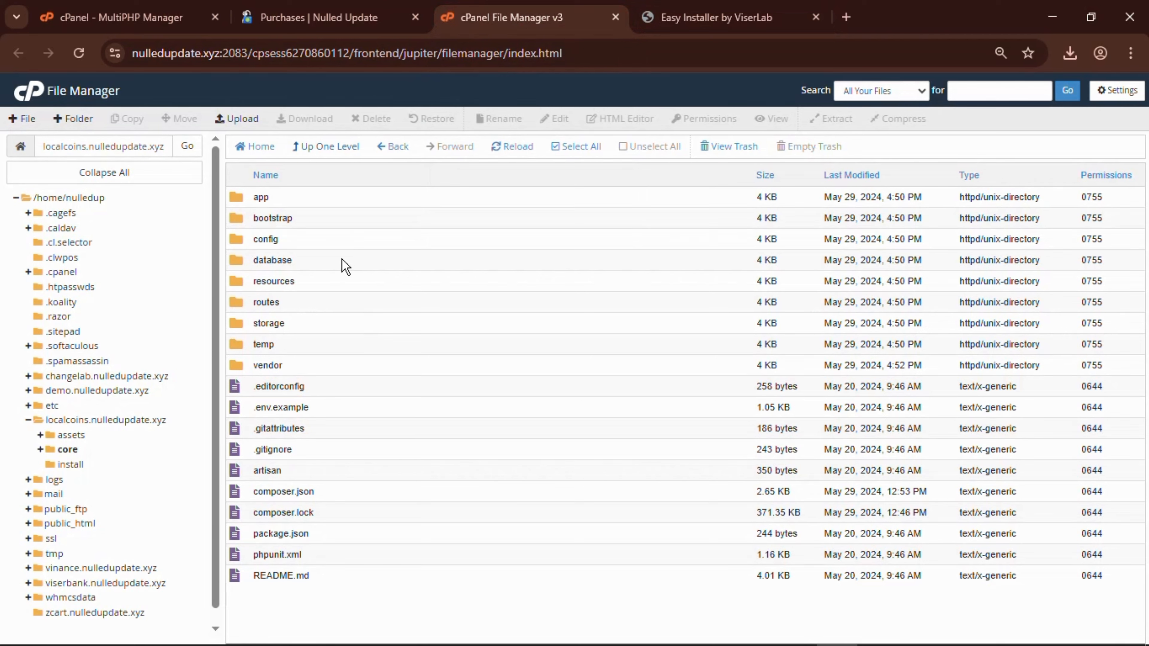
{"action": "double_click", "coordinate": [1090, 329]}
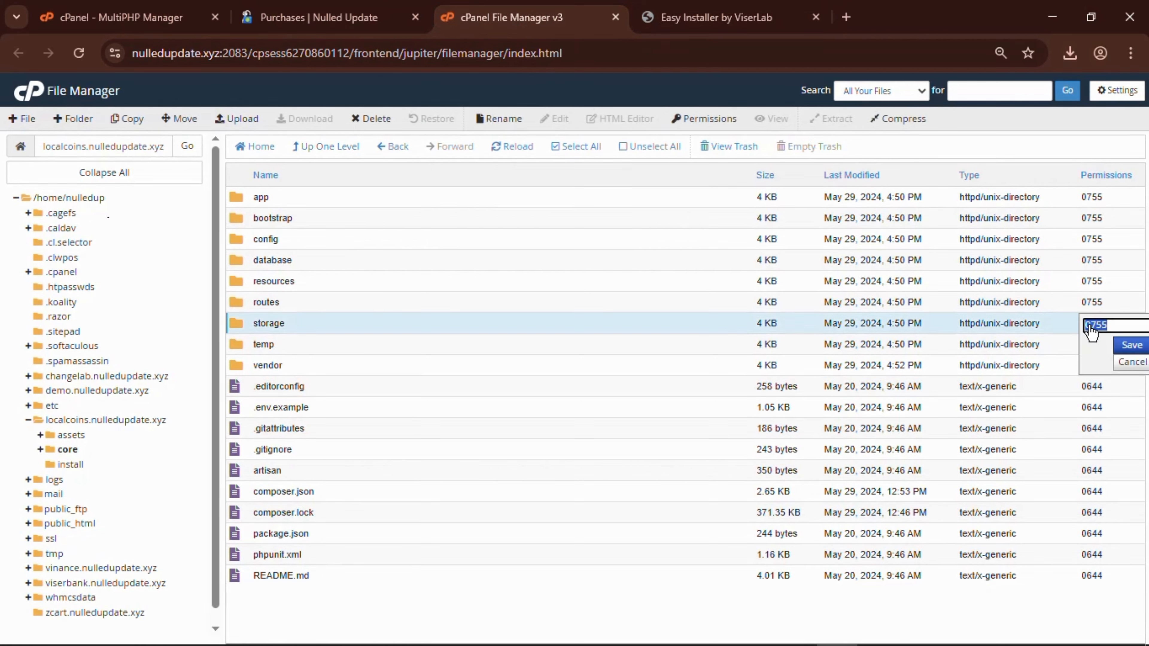
{"action": "type", "text": "0775"}
{"action": "left_click", "coordinate": [1132, 345]}
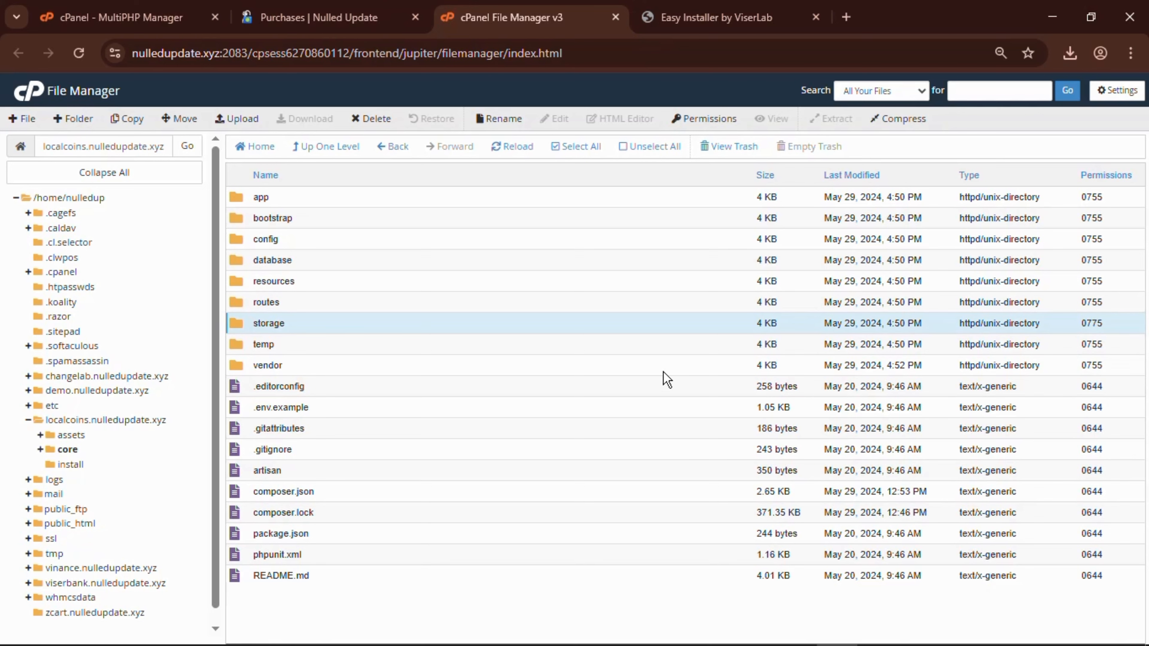
Open the storage folder to list its app, debugbar, framework and logs subfolders.
{"action": "left_click", "coordinate": [481, 318]}
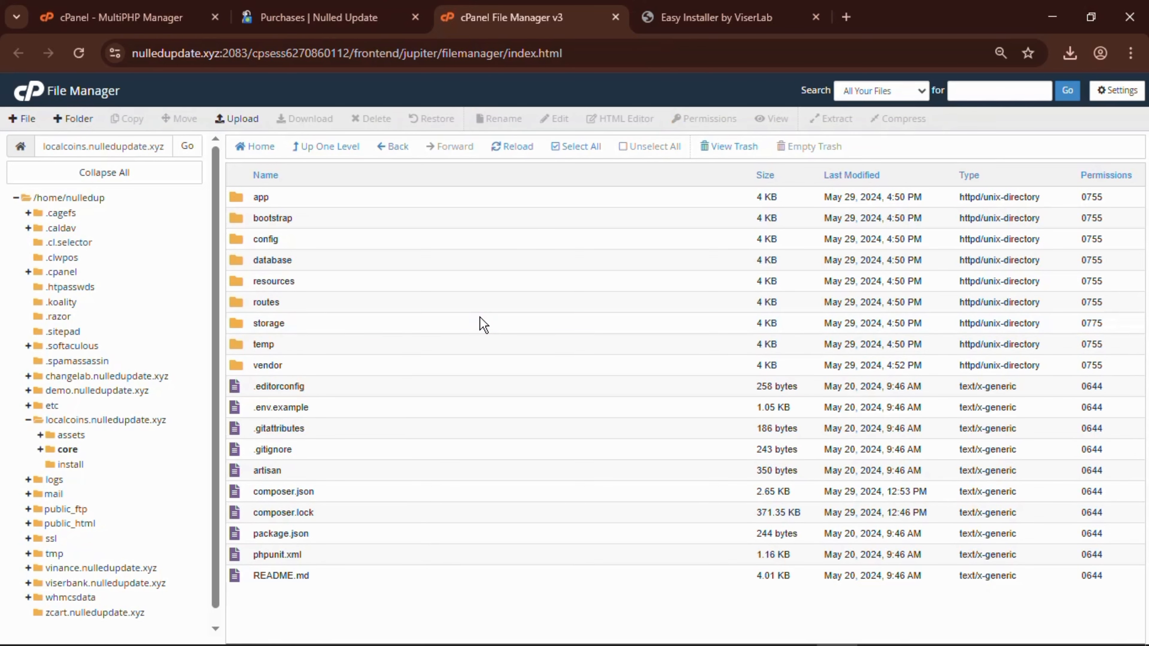
{"action": "double_click", "coordinate": [481, 318]}
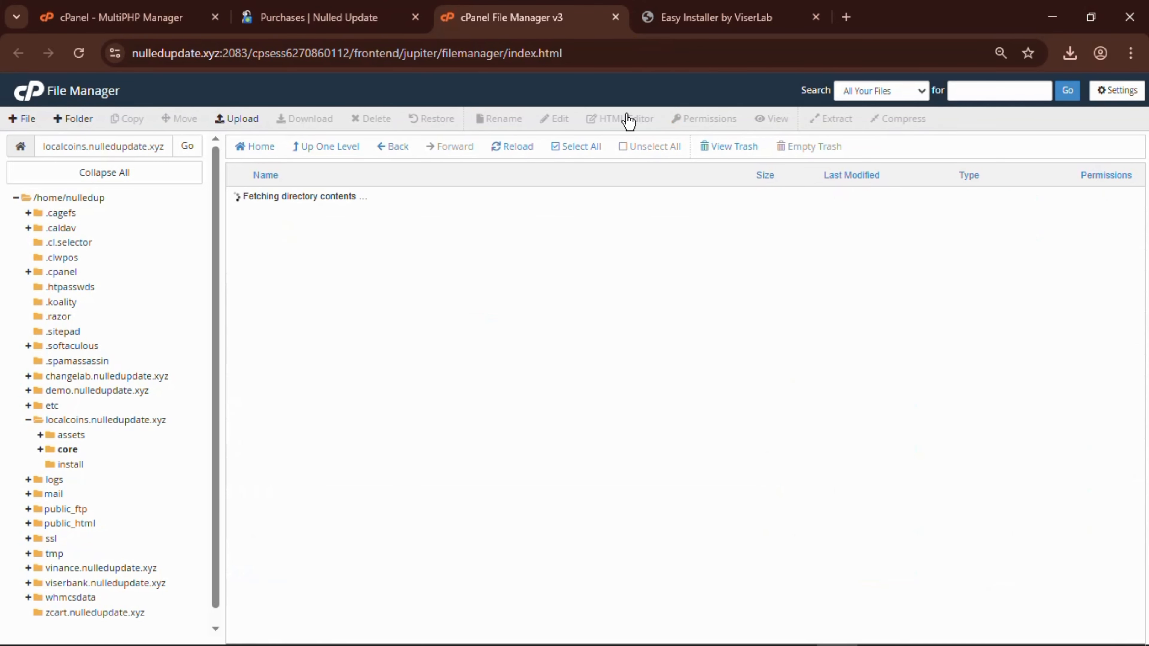
{"action": "left_click", "coordinate": [720, 6]}
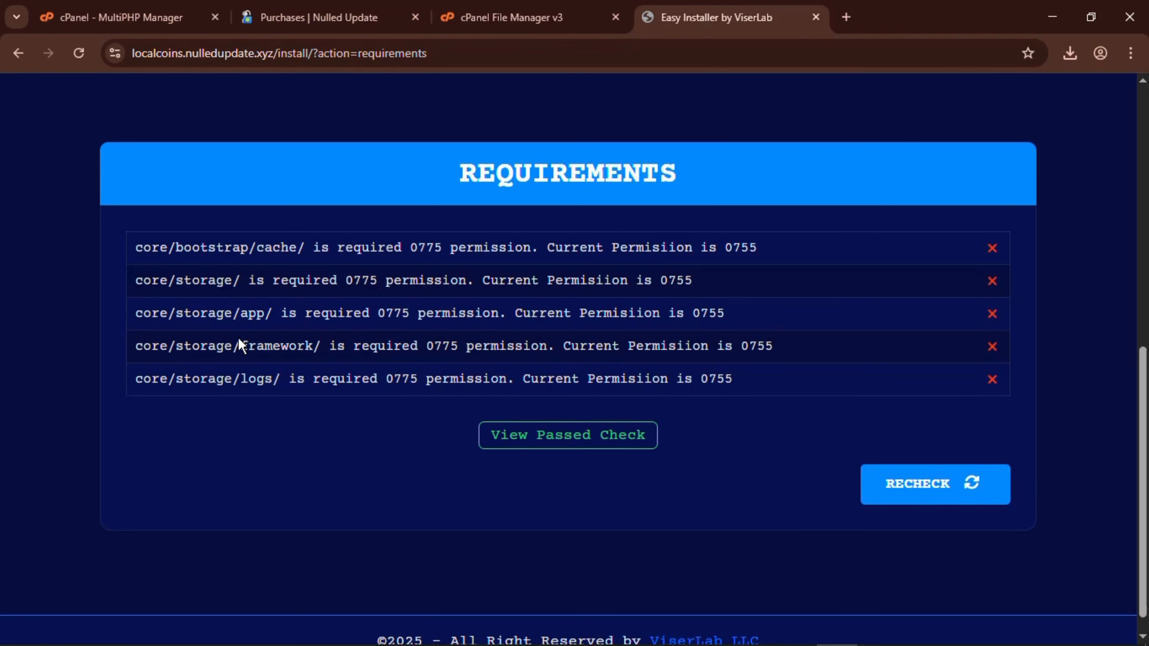
{"action": "left_click", "coordinate": [492, 17]}
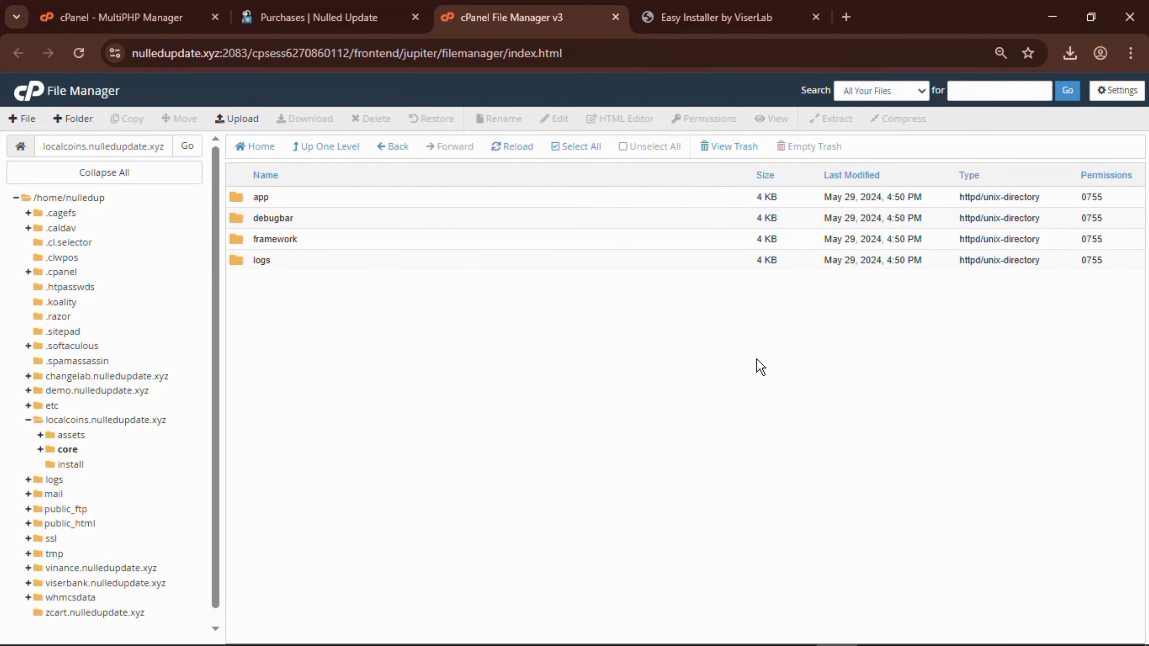
Set the storage app, framework and logs folders to 0775 permissions.
{"action": "left_click", "coordinate": [1094, 198]}
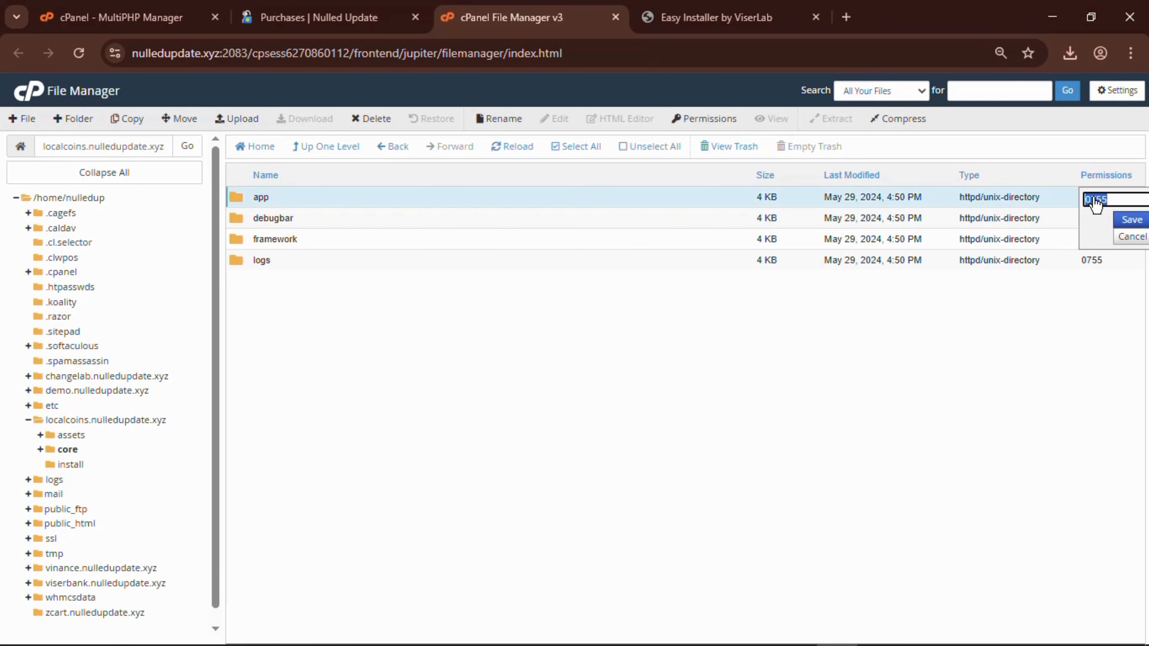
{"action": "type", "text": "0775"}
{"action": "left_click", "coordinate": [1132, 221]}
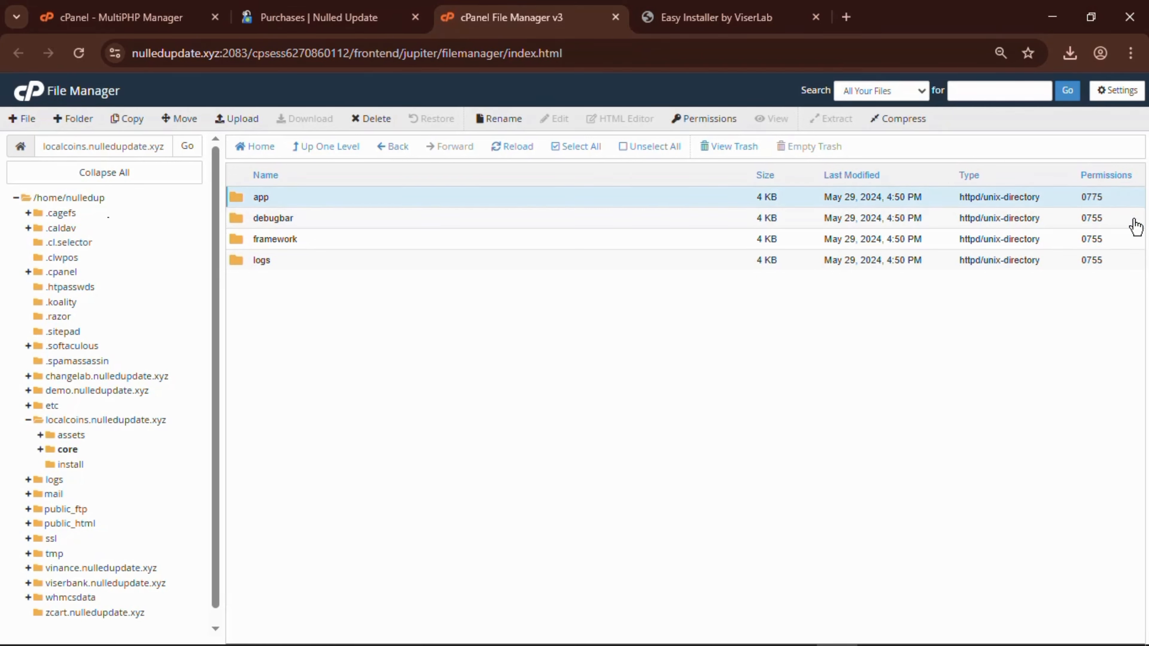
{"action": "left_click", "coordinate": [1097, 241]}
{"action": "type", "text": "0775"}
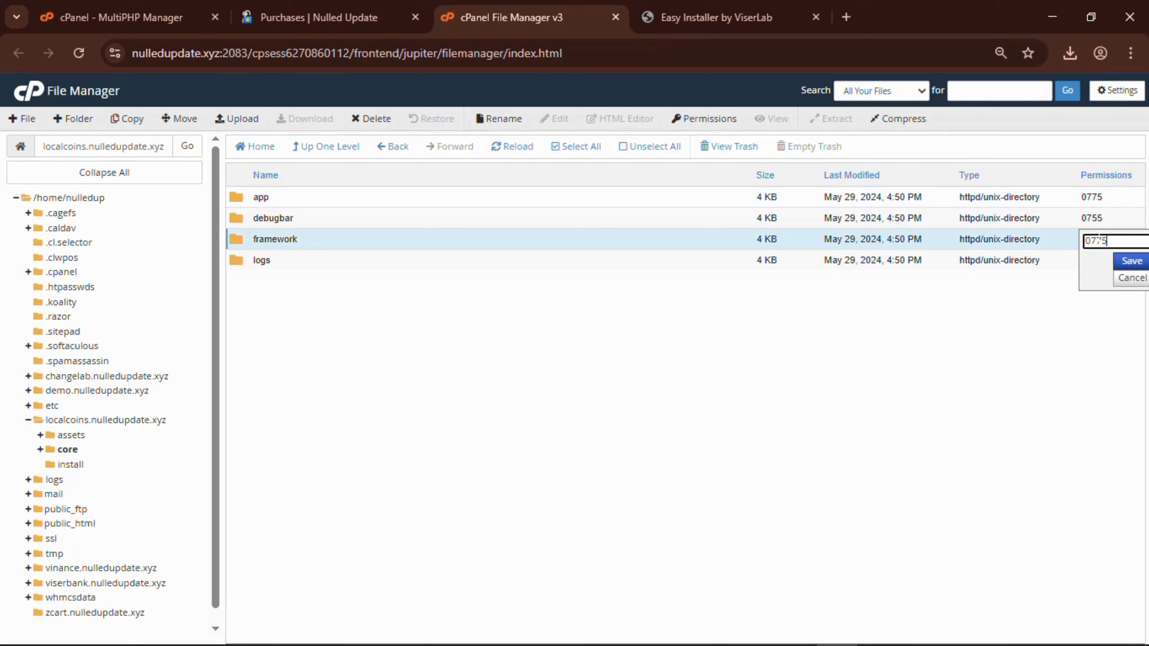
{"action": "left_click", "coordinate": [1132, 262]}
{"action": "left_click", "coordinate": [1100, 262]}
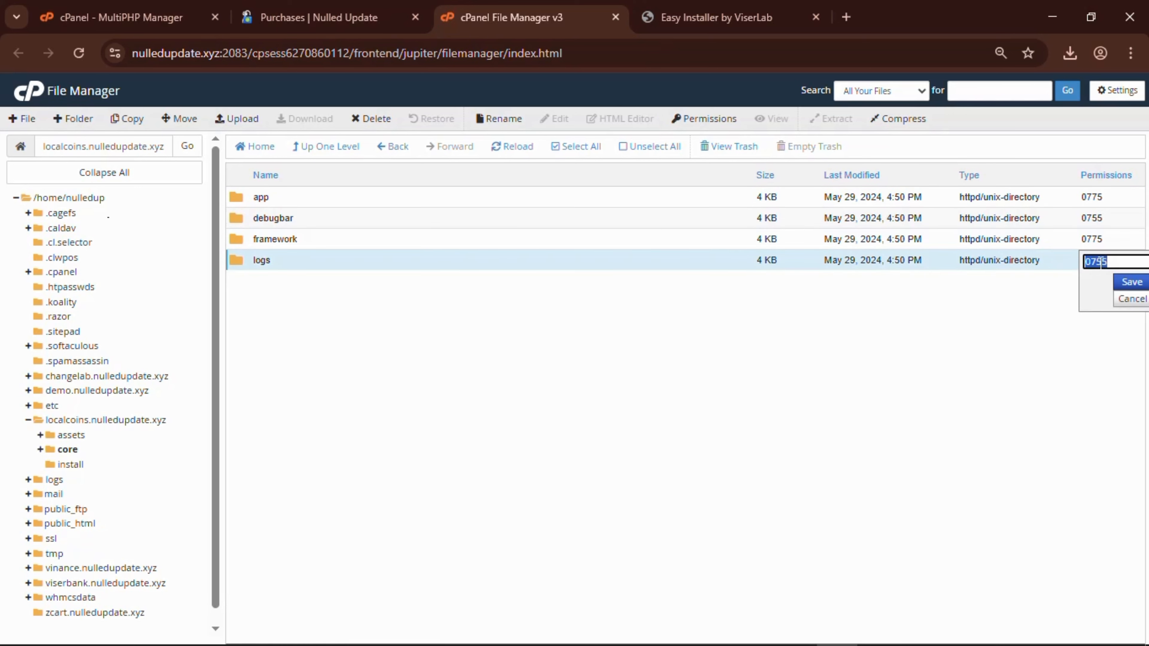
{"action": "type", "text": "0775"}
{"action": "left_click", "coordinate": [1131, 282]}
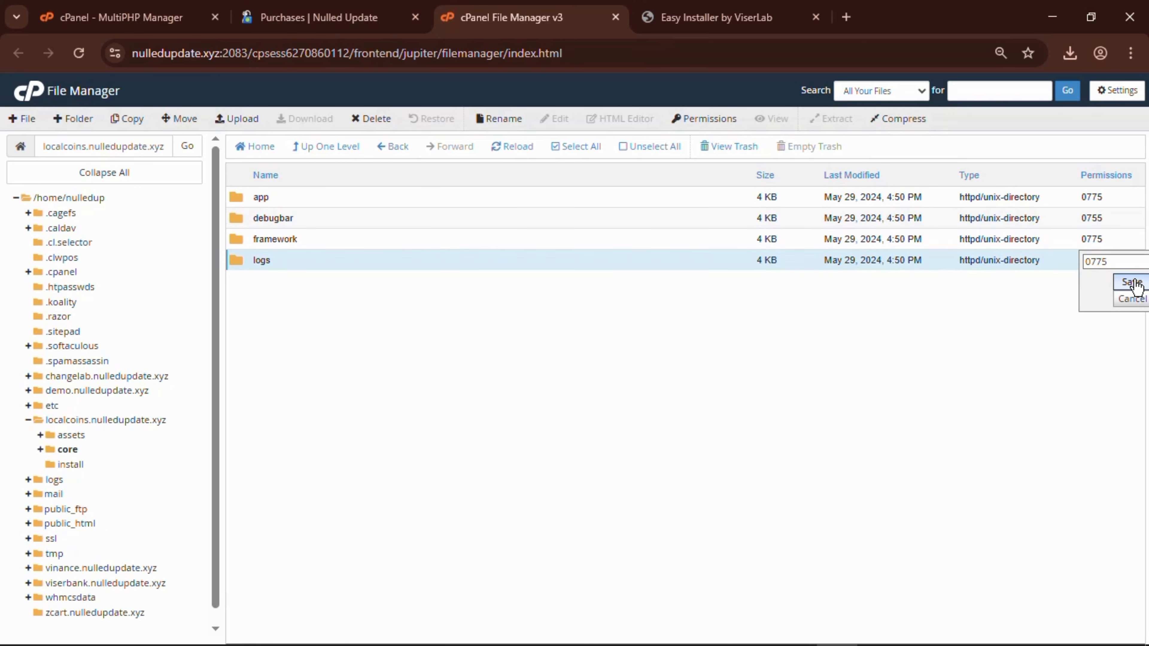
Recheck the installer's requirements and continue once they pass.
{"action": "left_click", "coordinate": [724, 18]}
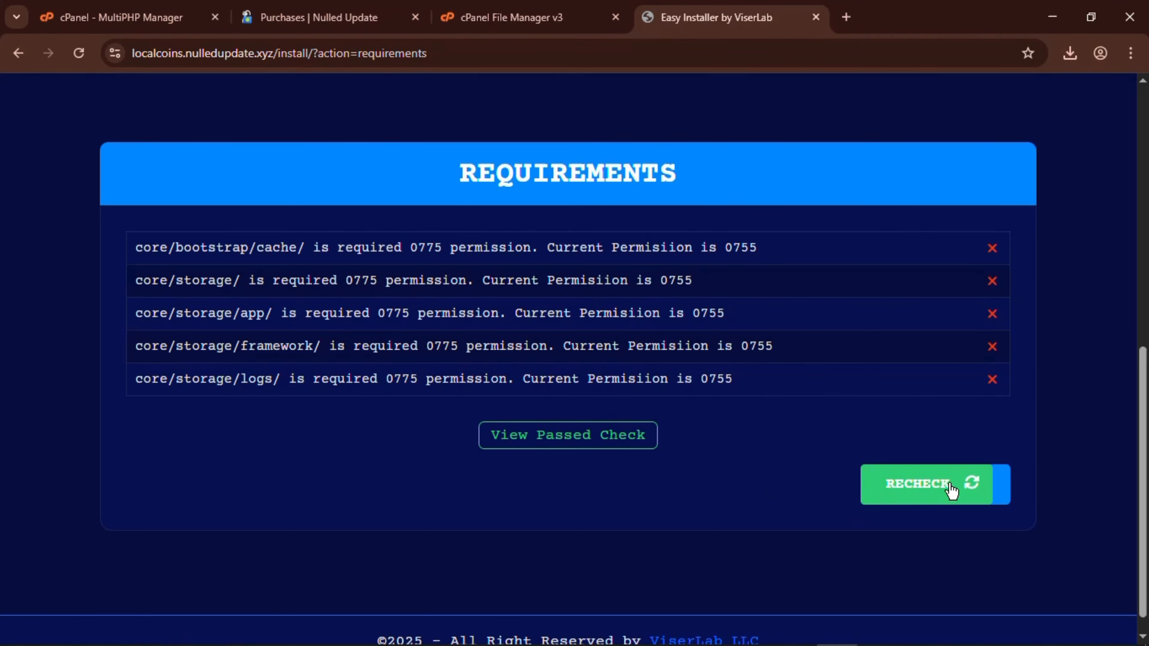
{"action": "left_click", "coordinate": [948, 484]}
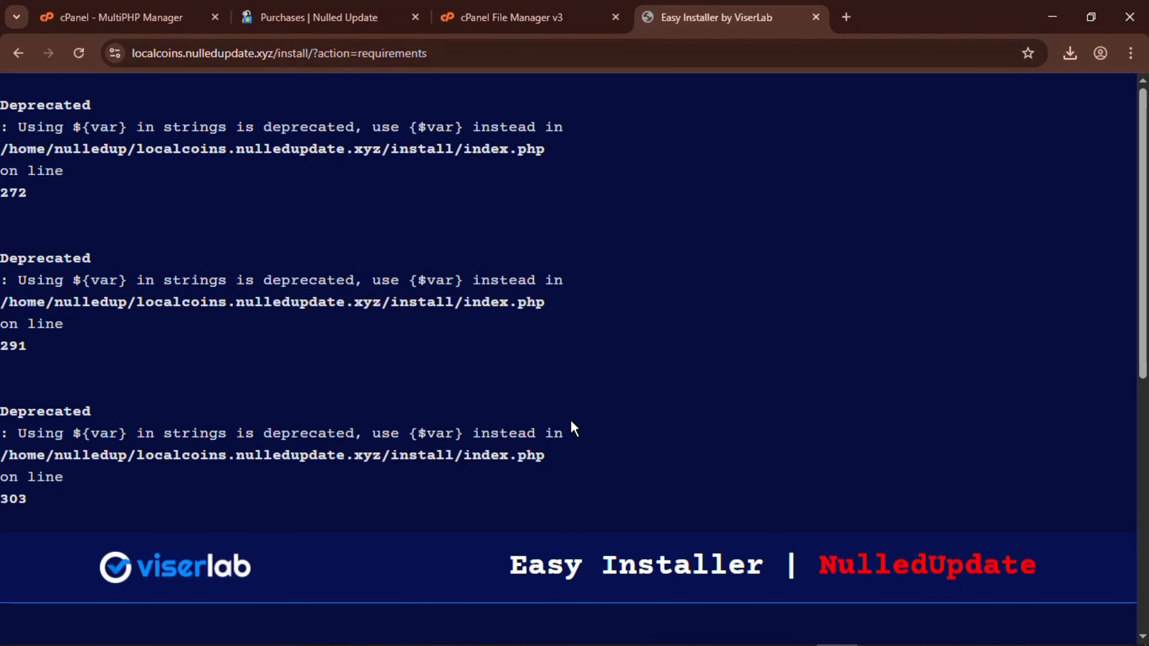
{"action": "scroll", "coordinate": [570, 419], "scroll_direction": "down", "scroll_amount": 5}
{"action": "scroll", "coordinate": [570, 419], "scroll_direction": "down", "scroll_amount": 4}
{"action": "scroll", "coordinate": [407, 292], "scroll_direction": "up", "scroll_amount": 9}
{"action": "scroll", "coordinate": [638, 307], "scroll_direction": "down", "scroll_amount": 9}
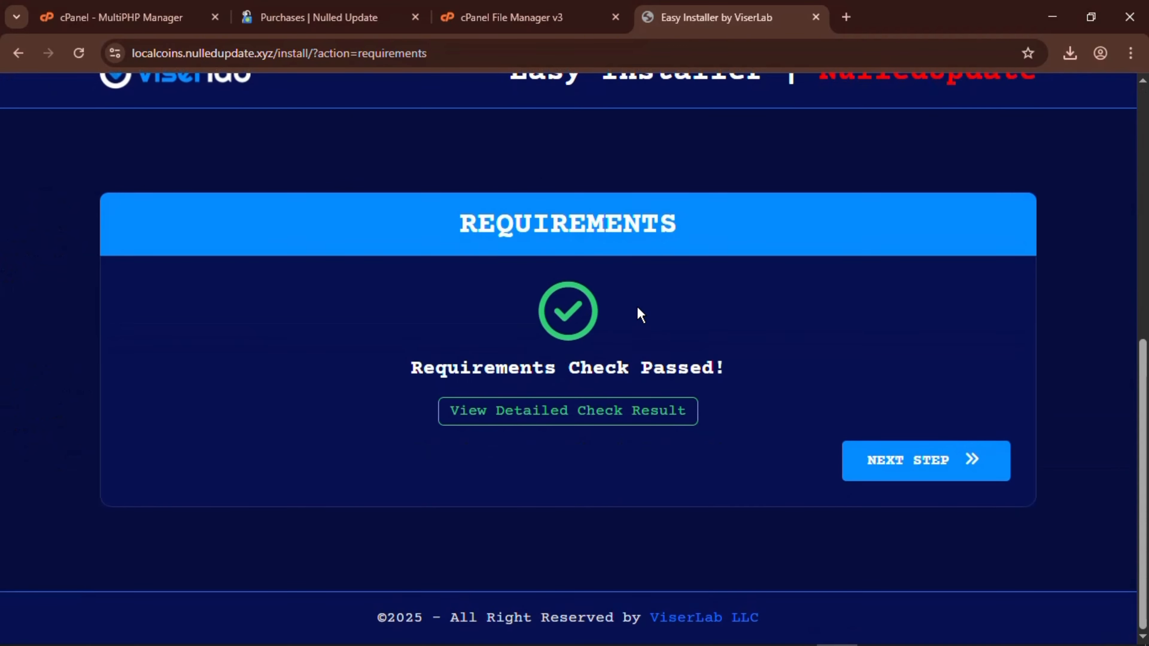
{"action": "left_click", "coordinate": [929, 461]}
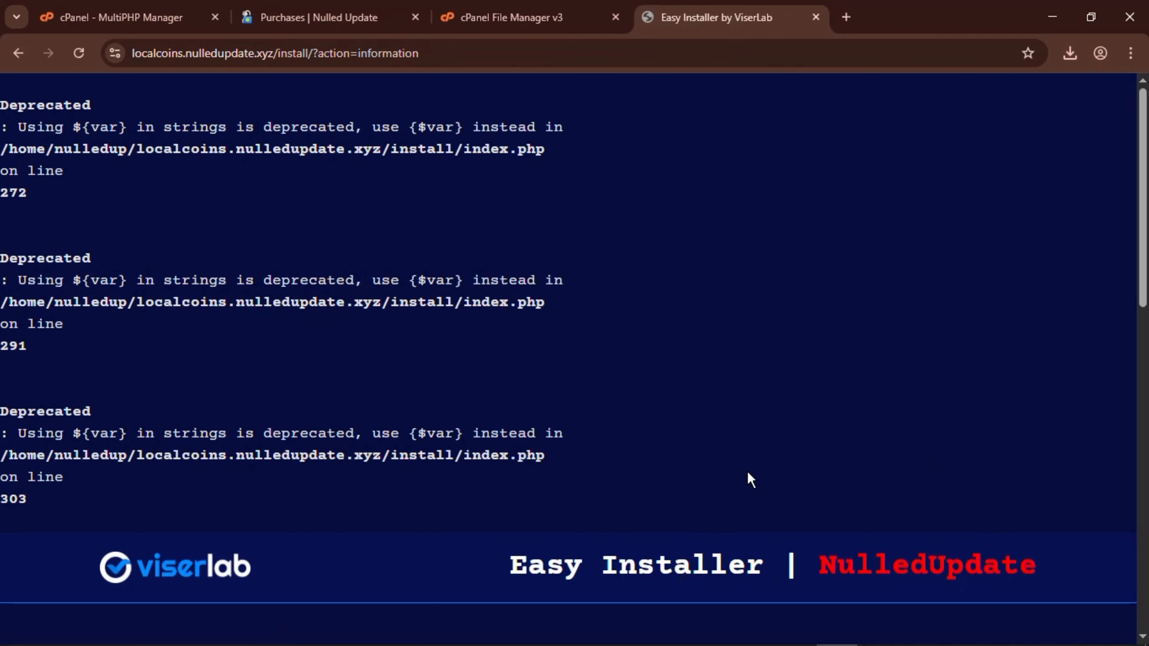
{"action": "scroll", "coordinate": [632, 406], "scroll_direction": "down", "scroll_amount": 12}
{"action": "scroll", "coordinate": [631, 399], "scroll_direction": "up", "scroll_amount": 4}
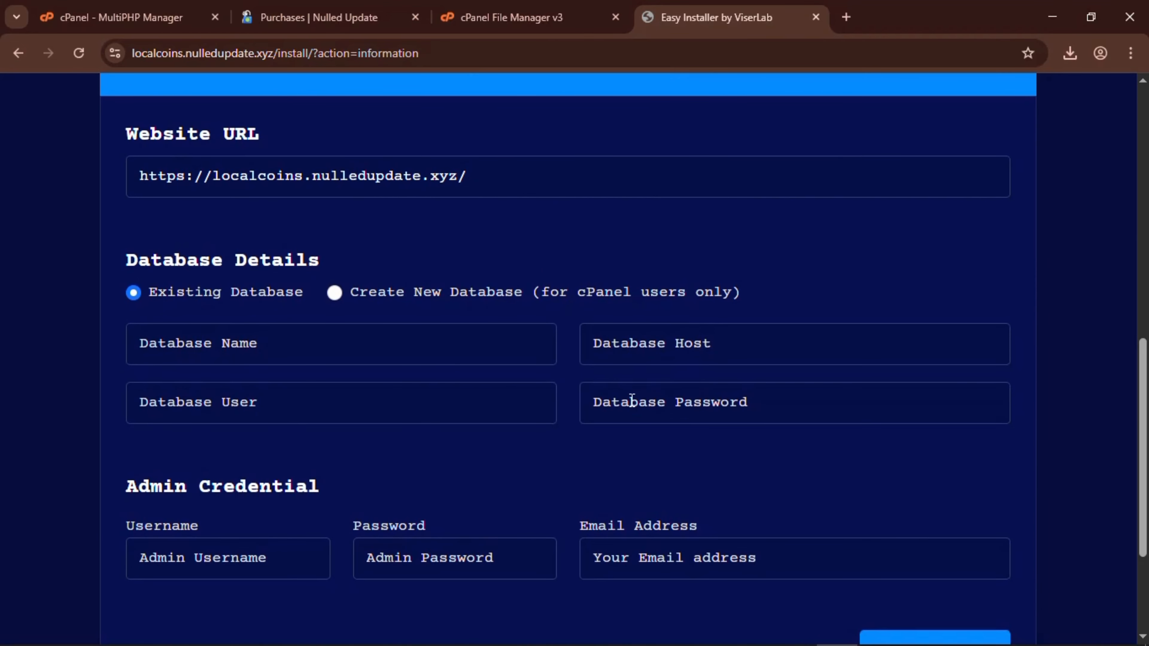
{"action": "left_click", "coordinate": [649, 409]}
{"action": "type", "text": "kkk"}
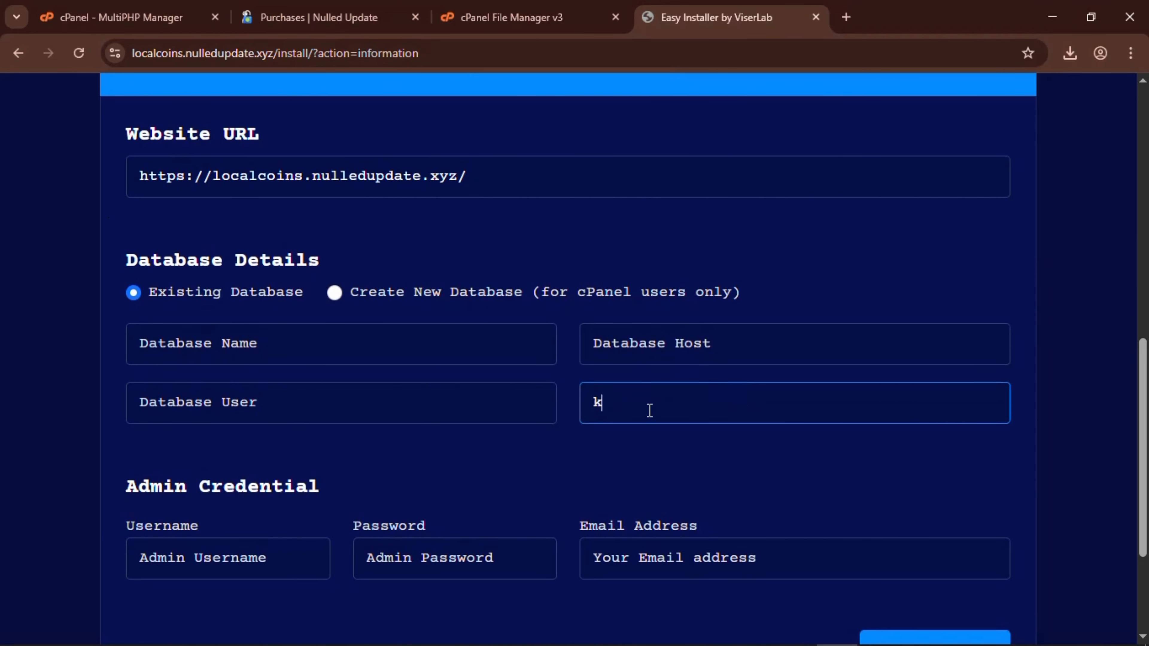
{"action": "key", "text": "BackSpace"}
{"action": "key", "text": "BackSpace"}
{"action": "key", "text": "BackSpace"}
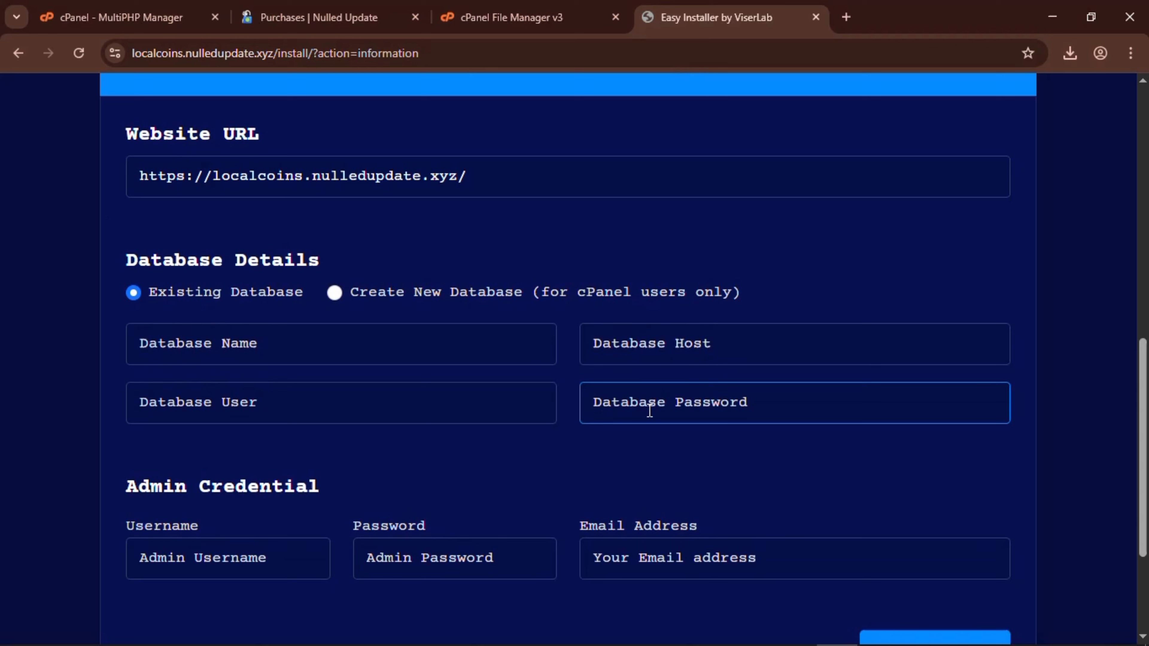
{"action": "left_click", "coordinate": [676, 360]}
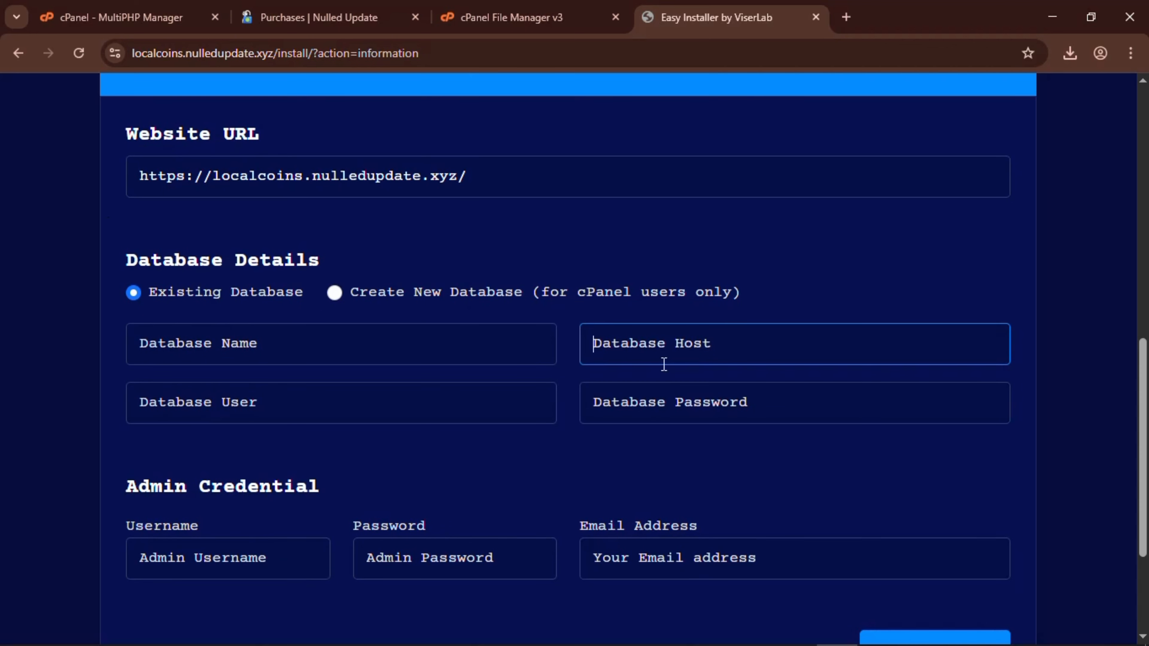
{"action": "left_click", "coordinate": [369, 360]}
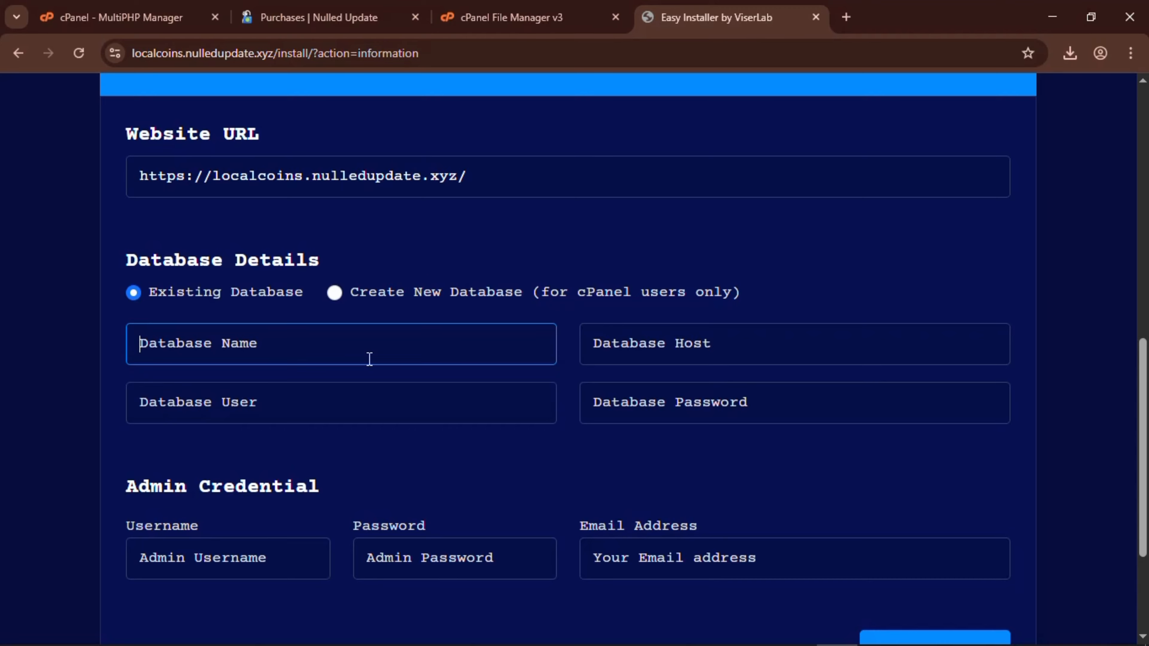
{"action": "scroll", "coordinate": [369, 360], "scroll_direction": "down", "scroll_amount": 1}
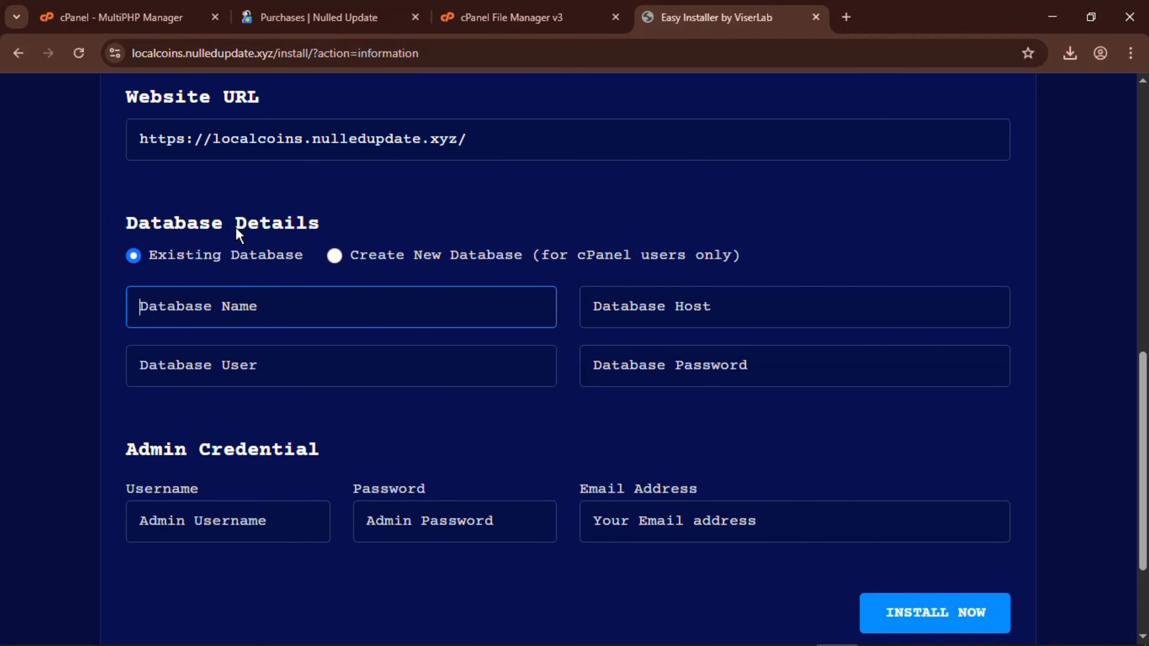
Open Manage My Databases via a 'data' tool search, with the installer tab beside it.
{"action": "left_click", "coordinate": [131, 14]}
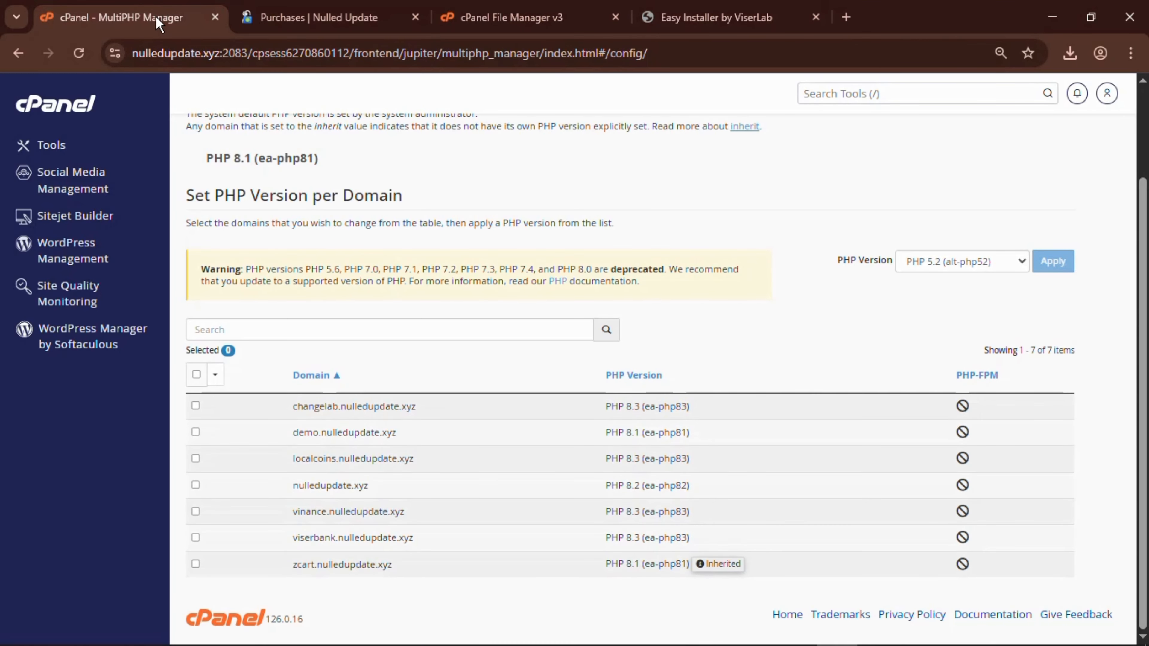
{"action": "left_click_drag", "start_coordinate": [154, 21], "coordinate": [349, 16]}
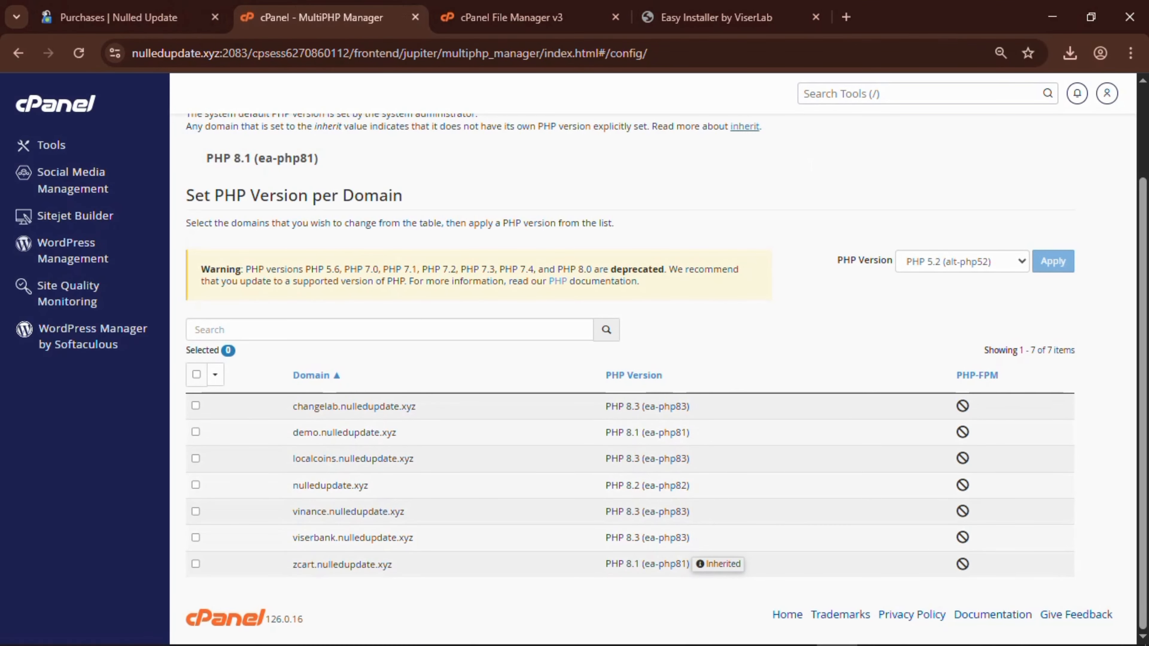
{"action": "left_click", "coordinate": [836, 96]}
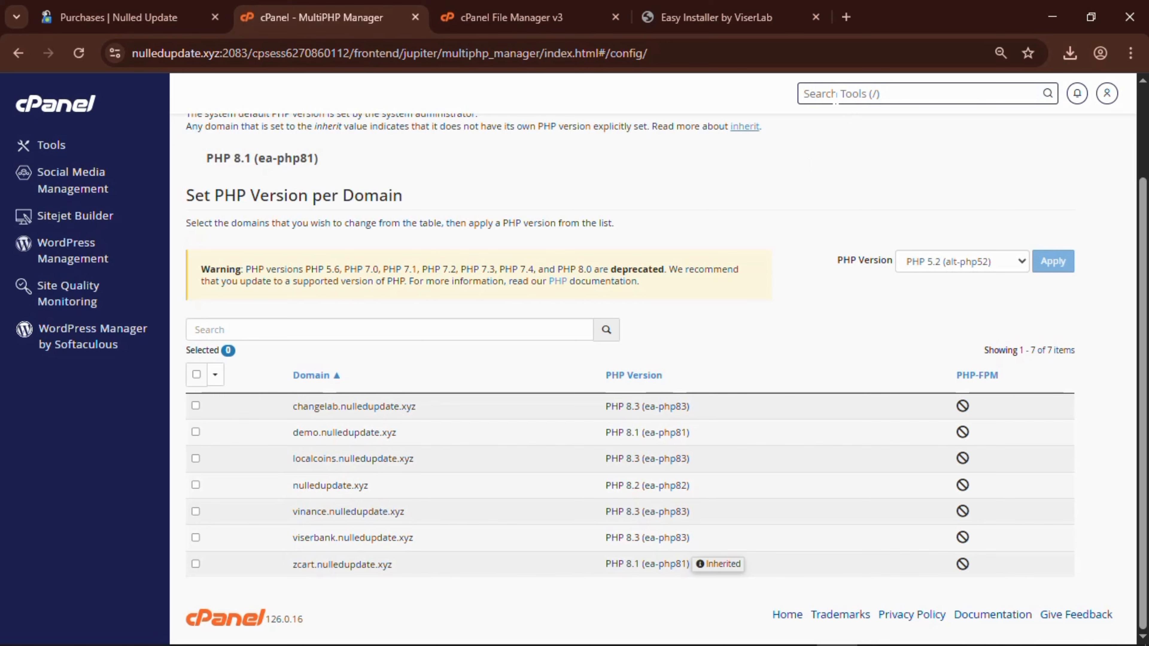
{"action": "type", "text": "data"}
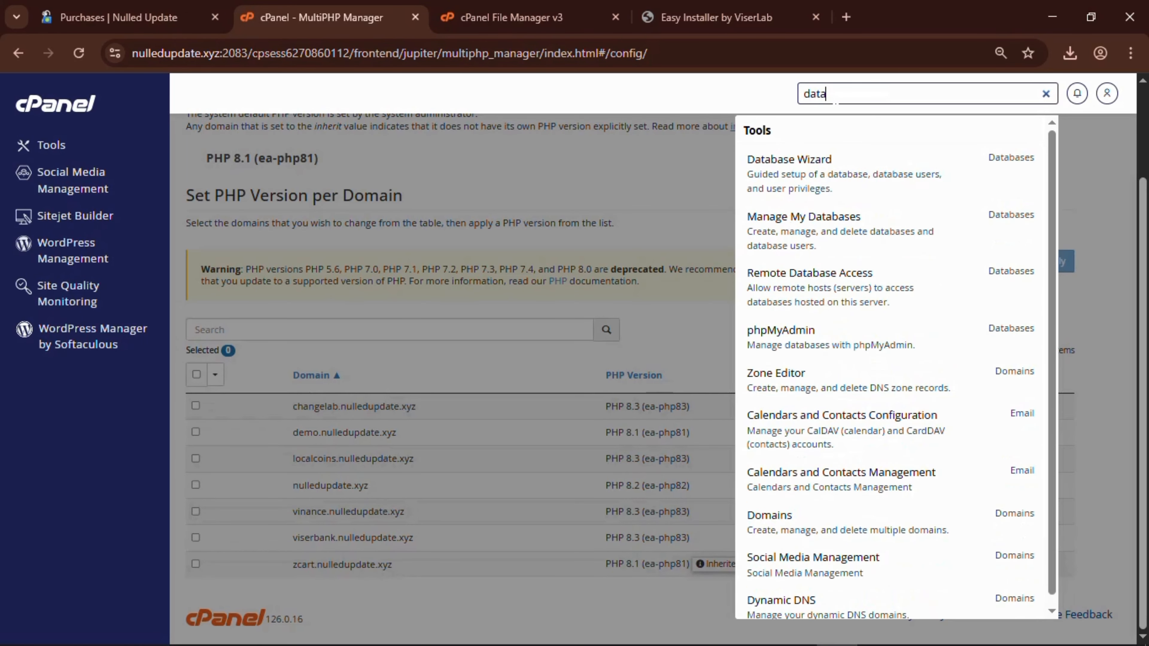
{"action": "left_click", "coordinate": [842, 233]}
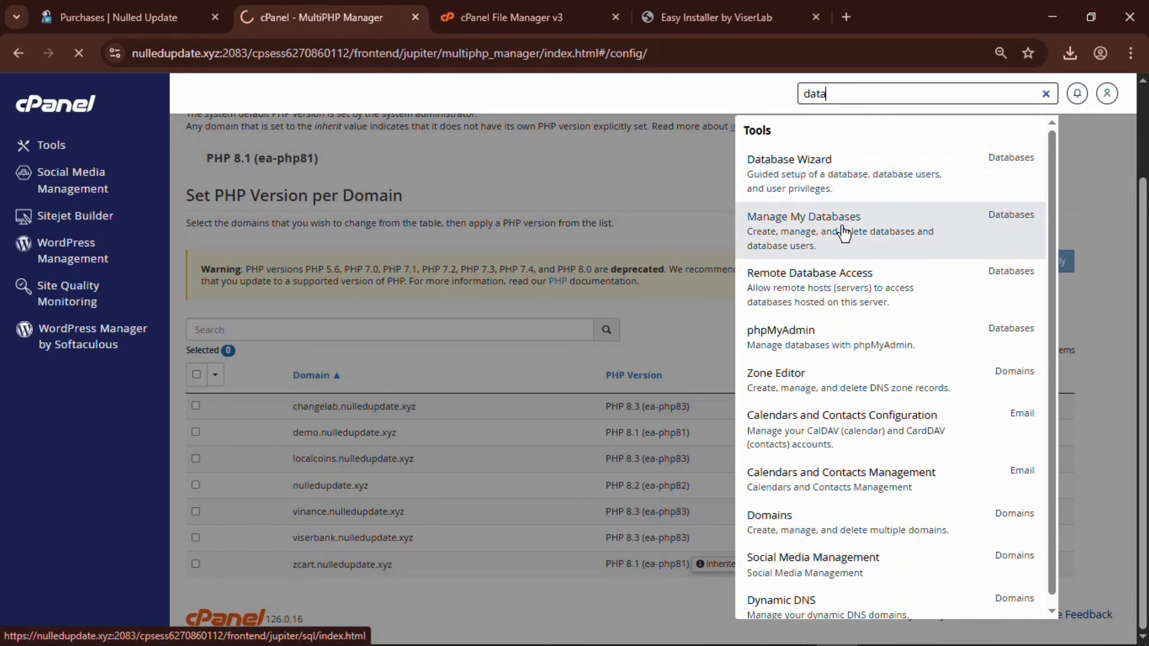
{"action": "left_click_drag", "start_coordinate": [667, 14], "coordinate": [521, 28]}
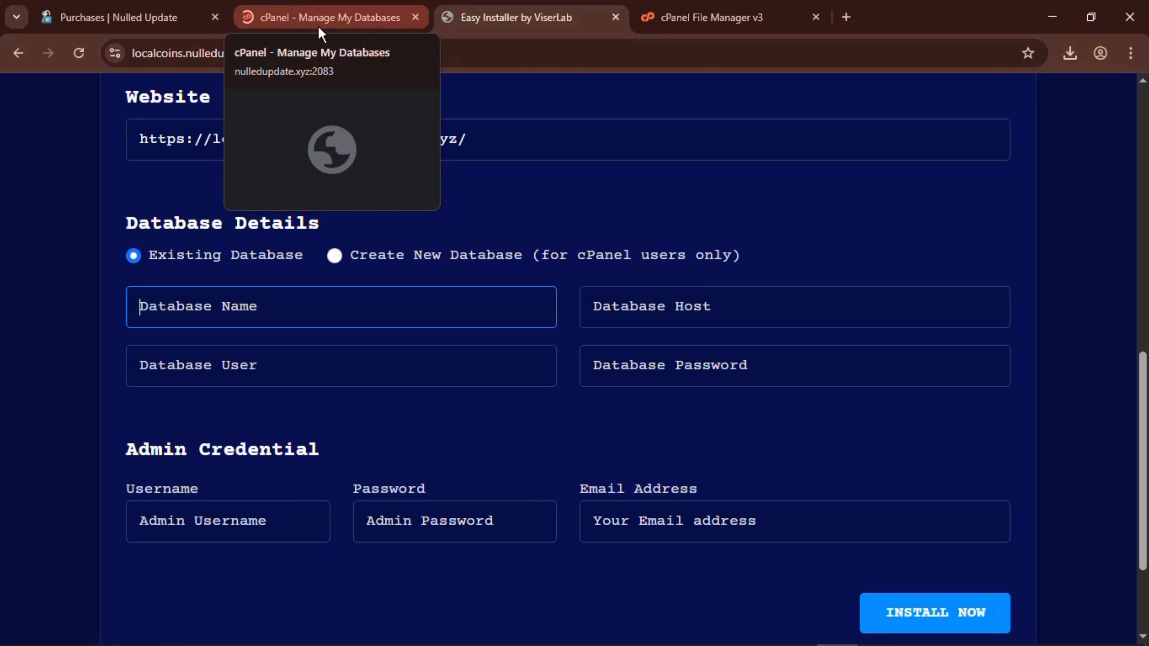
Create the database nulledup_localcoins and return to Manage My Databases.
{"action": "left_click", "coordinate": [319, 27]}
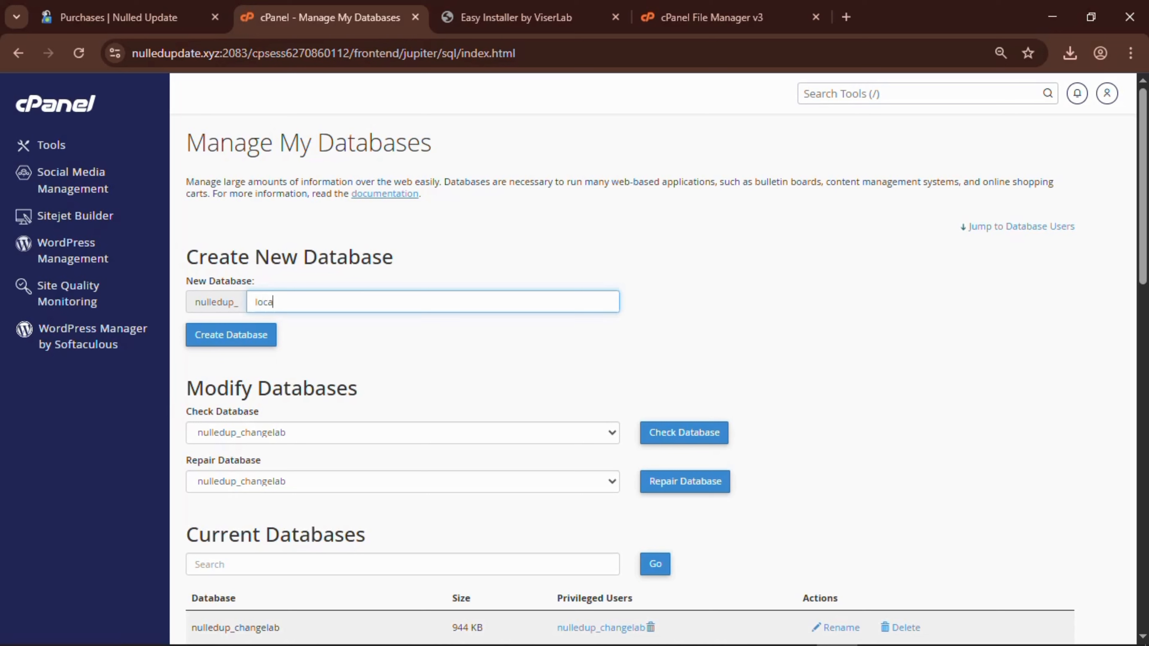
{"action": "type", "text": "localcoin"}
{"action": "type", "text": "s"}
{"action": "left_click", "coordinate": [238, 337]}
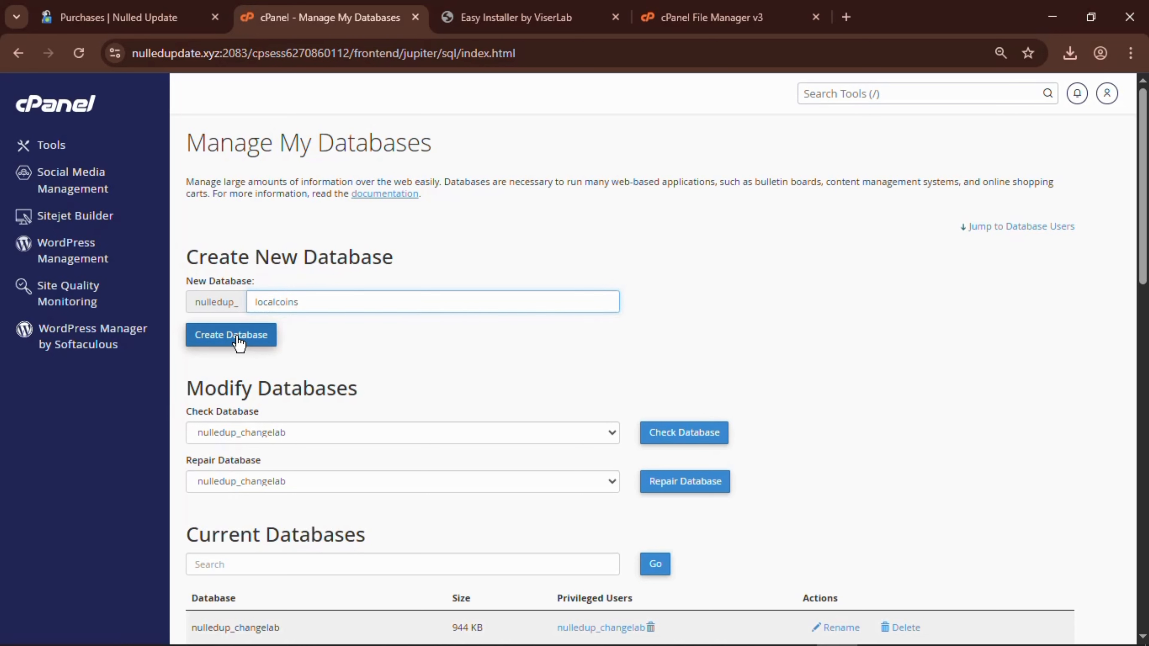
{"action": "left_click_drag", "start_coordinate": [312, 303], "coordinate": [243, 302]}
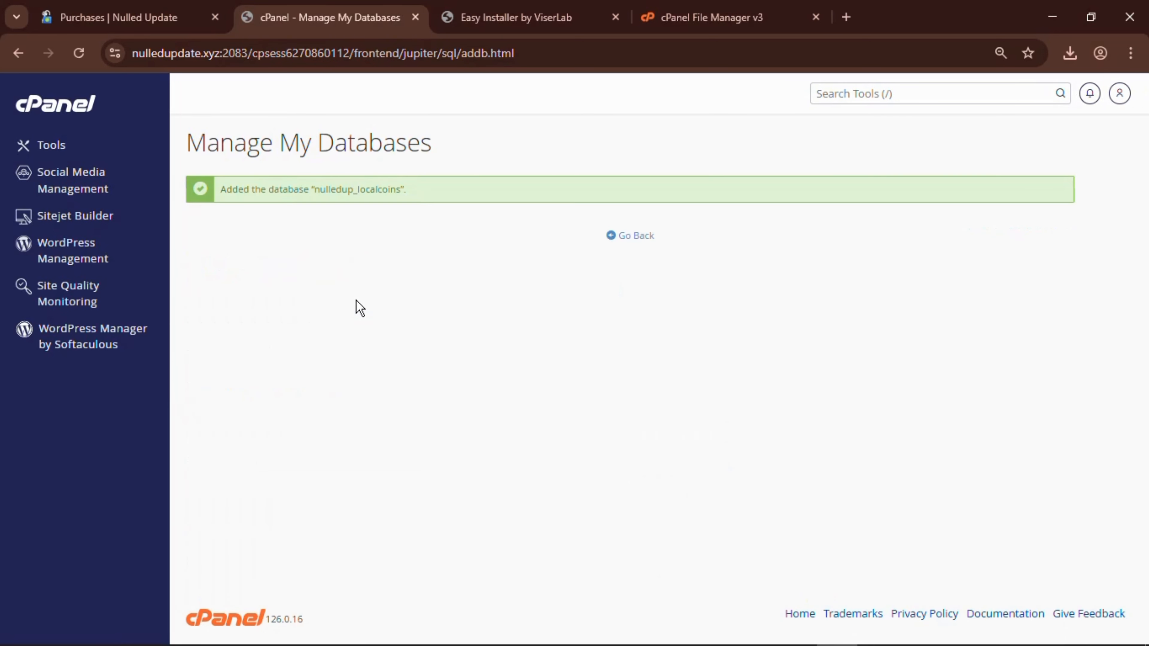
{"action": "left_click", "coordinate": [629, 236]}
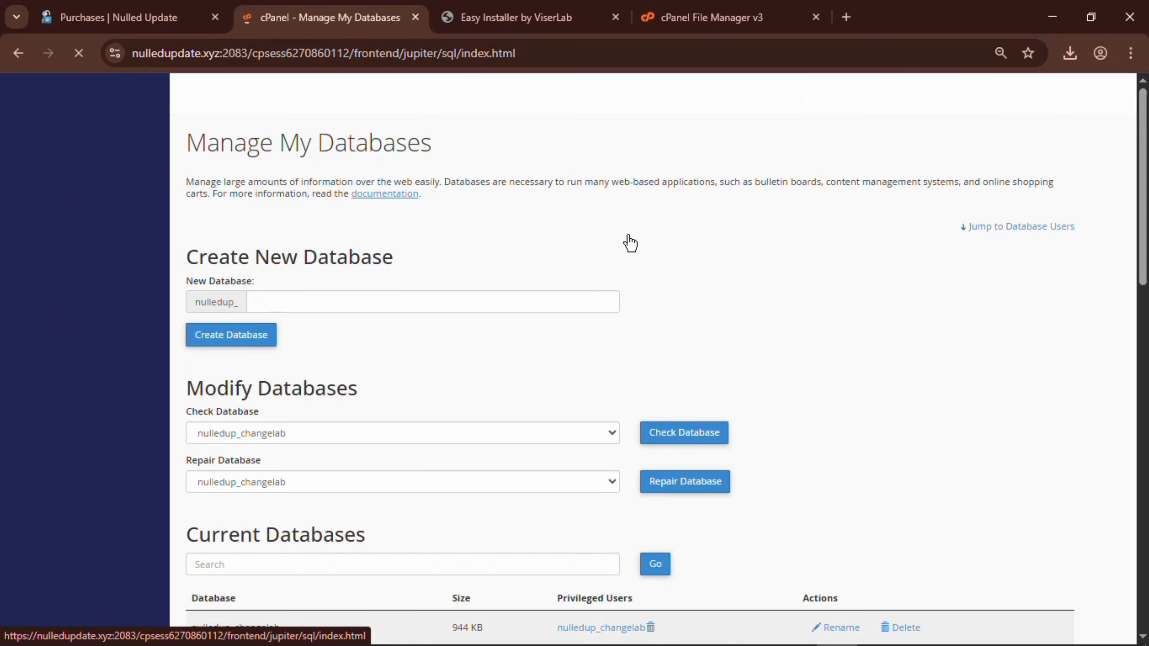
Enter localcoins as the new database user's username.
{"action": "scroll", "coordinate": [372, 305], "scroll_direction": "down", "scroll_amount": 8}
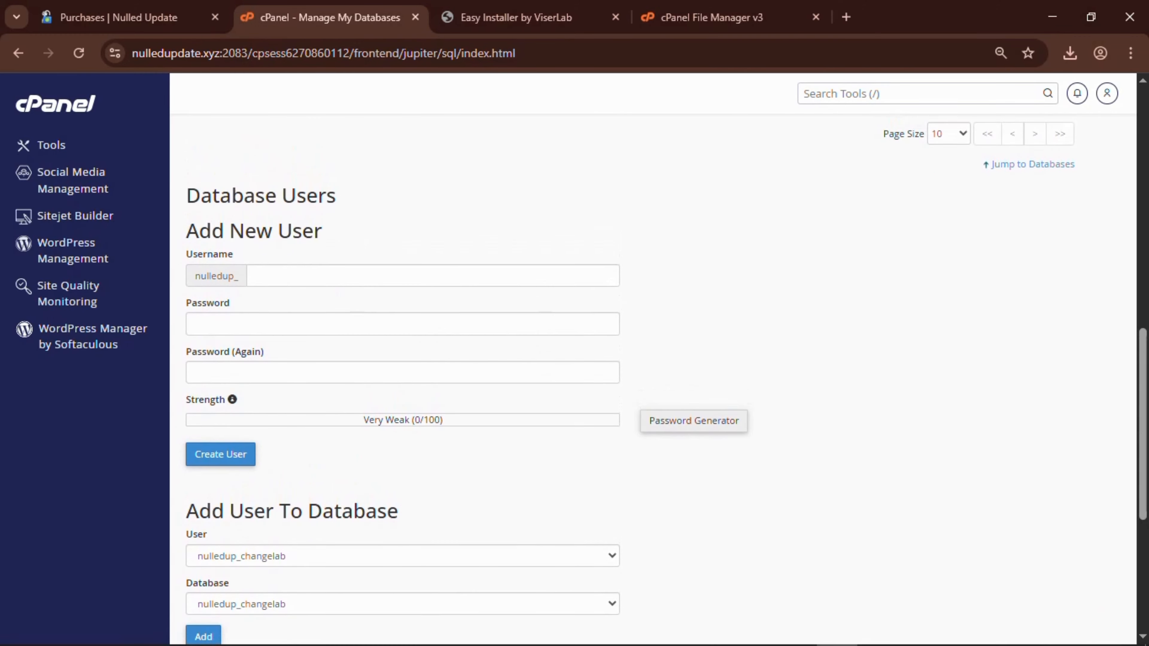
{"action": "left_click", "coordinate": [372, 276]}
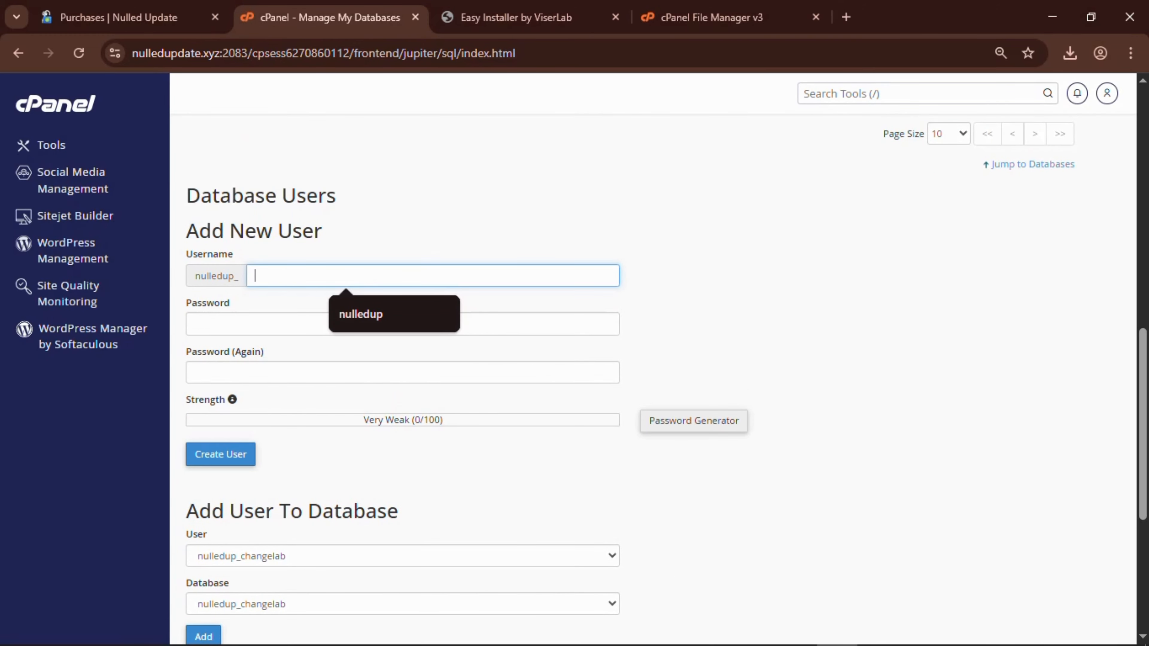
{"action": "type", "text": "v"}
{"action": "key", "text": "BackSpace"}
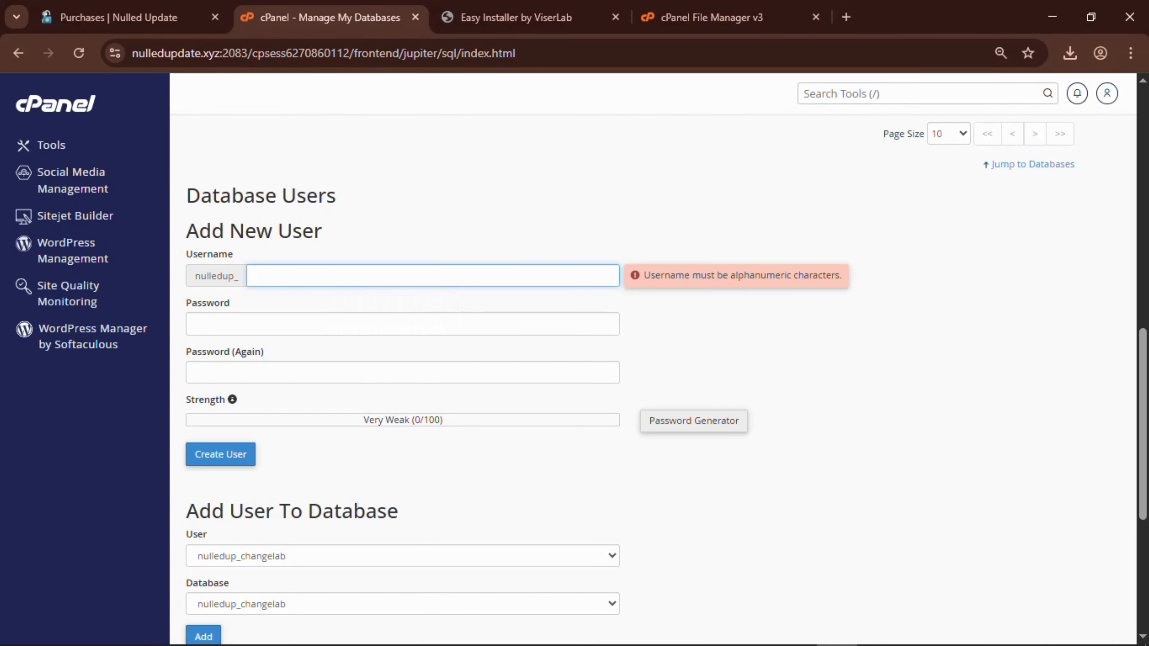
{"action": "type", "text": "localcoins"}
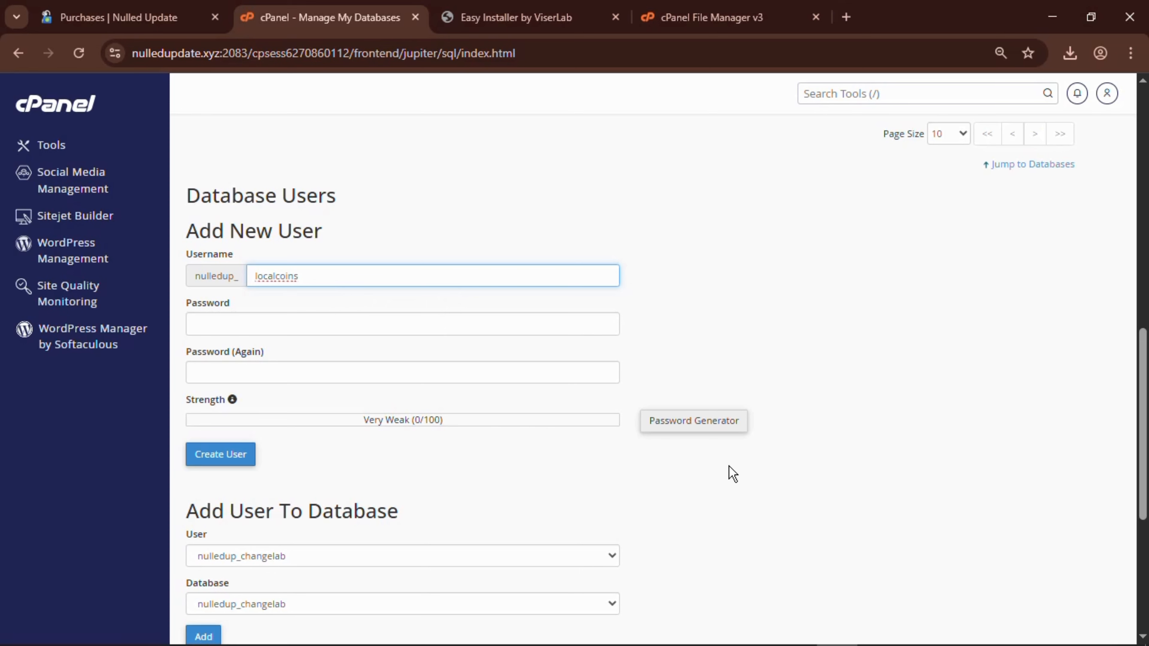
Generate a random password for the user and select it for copying.
{"action": "left_click", "coordinate": [717, 430]}
{"action": "left_click", "coordinate": [511, 341]}
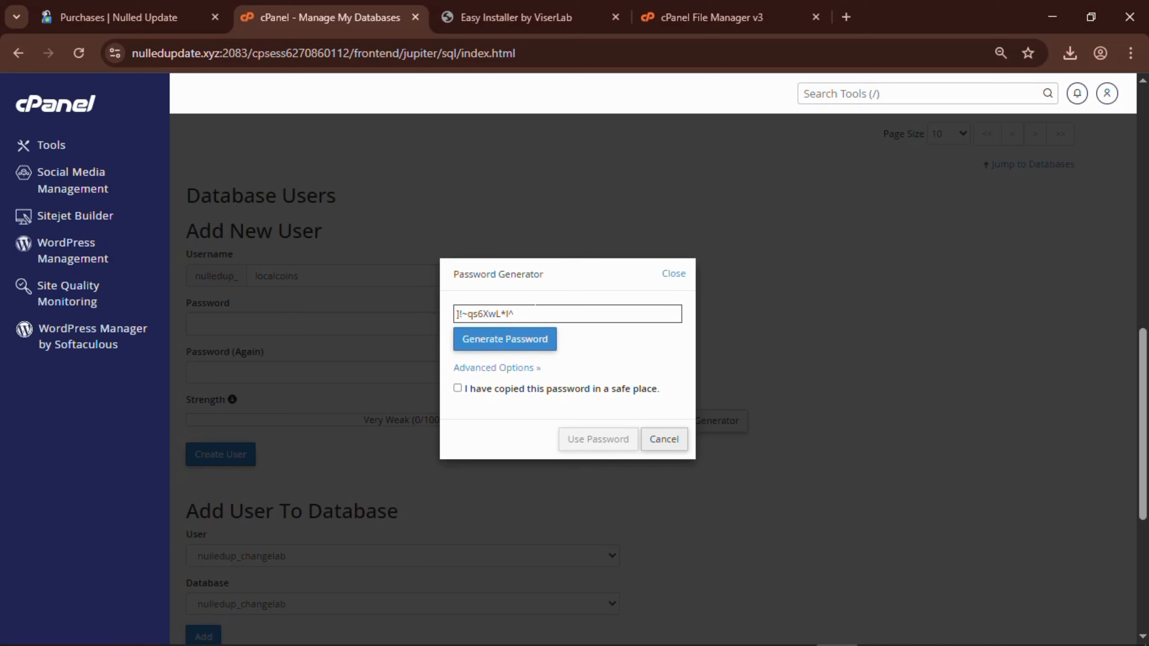
{"action": "left_click_drag", "start_coordinate": [535, 314], "coordinate": [444, 319]}
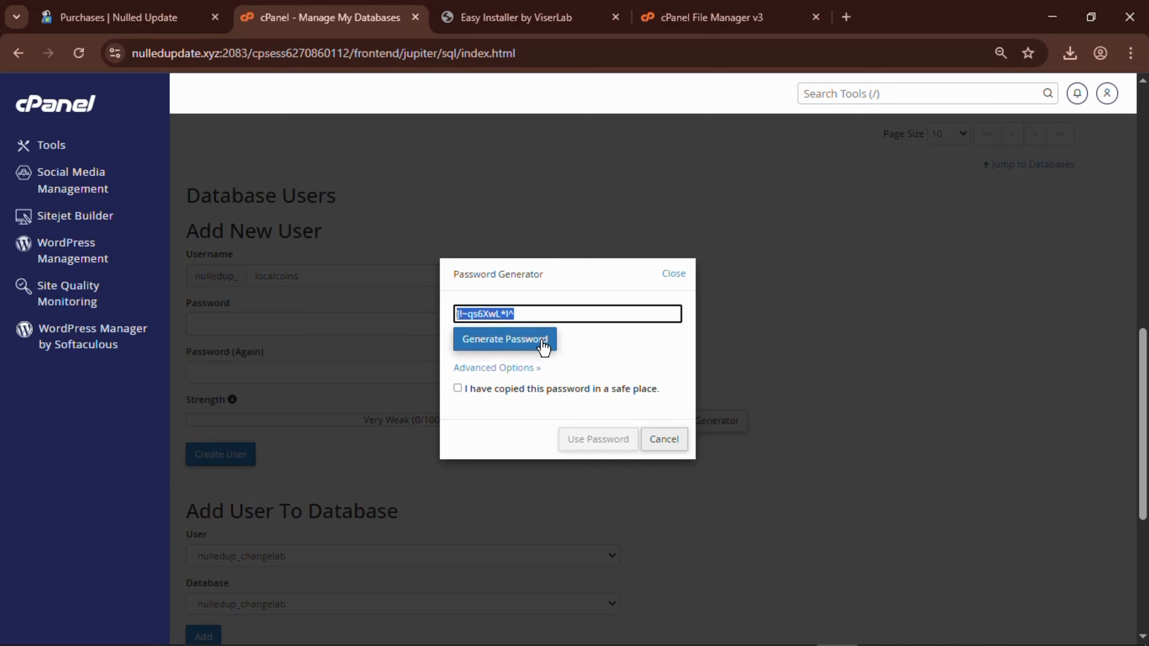
{"action": "left_click", "coordinate": [533, 347]}
{"action": "left_click_drag", "start_coordinate": [534, 313], "coordinate": [444, 319]}
{"action": "key", "text": "ctrl+c"}
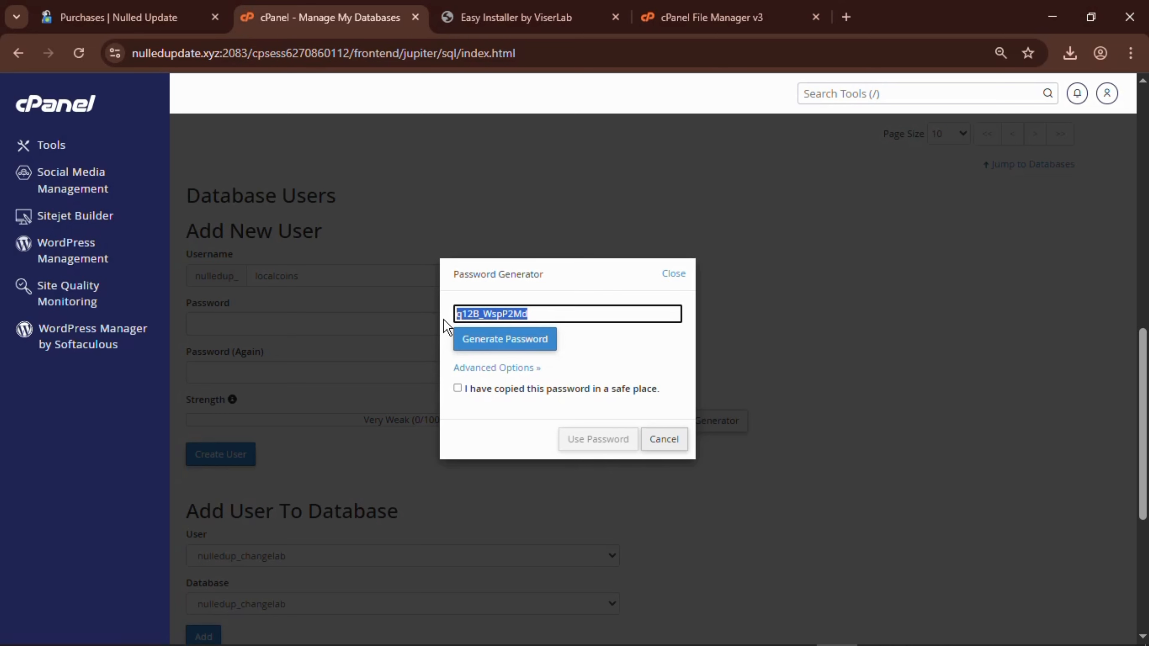
Paste the cPanel-generated password into the installer's Database Password field, checking the clipboard in a blank tab.
{"action": "left_click", "coordinate": [533, 22]}
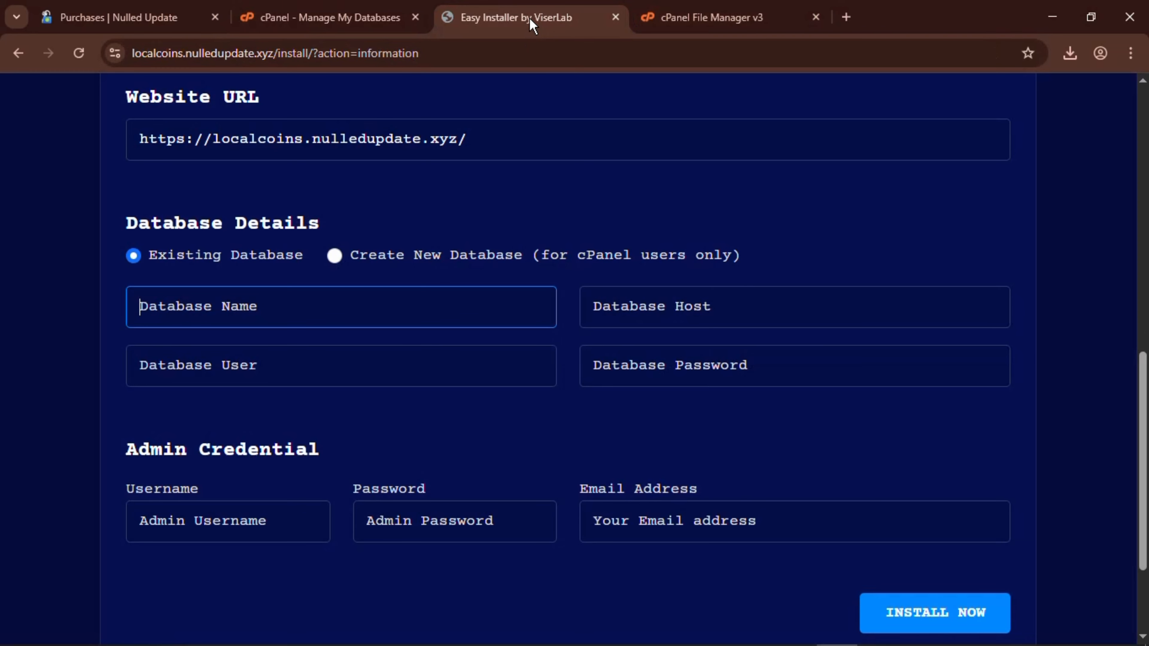
{"action": "left_click", "coordinate": [684, 361]}
{"action": "key", "text": "ctrl+v"}
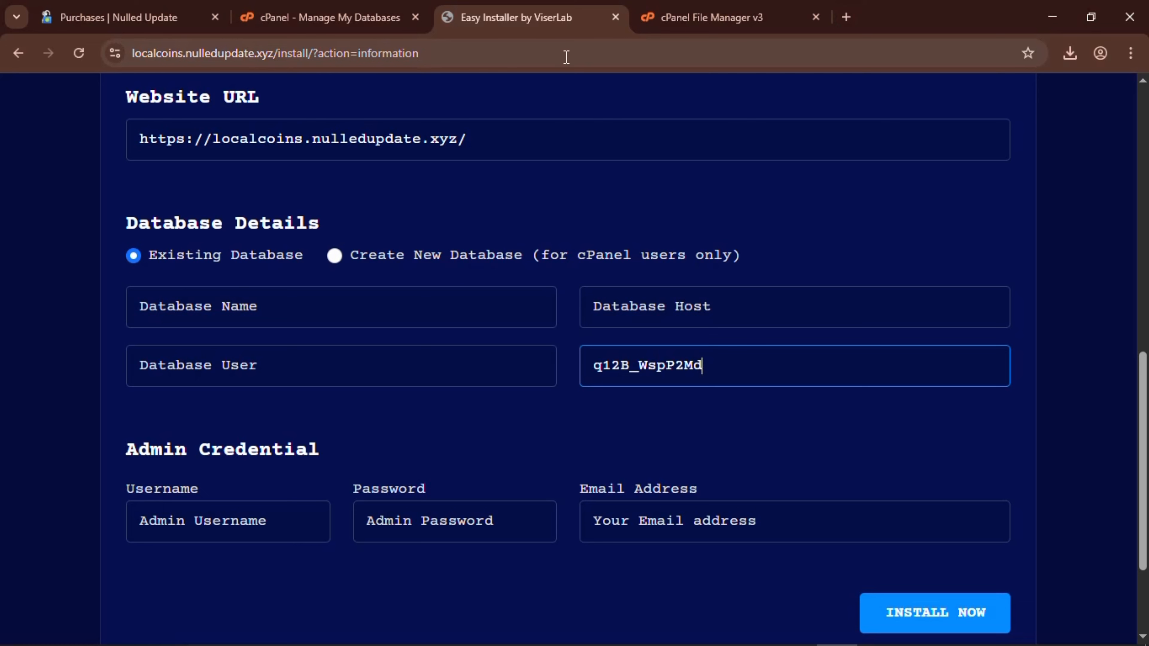
{"action": "left_click", "coordinate": [846, 15]}
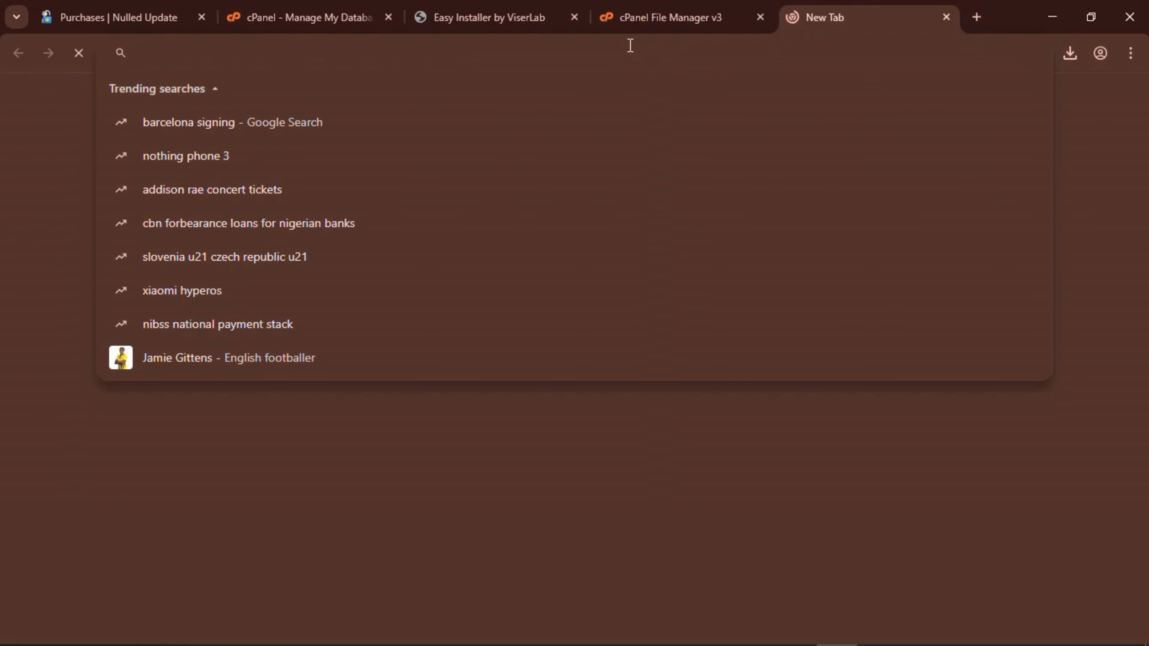
{"action": "key", "text": "ctrl+v"}
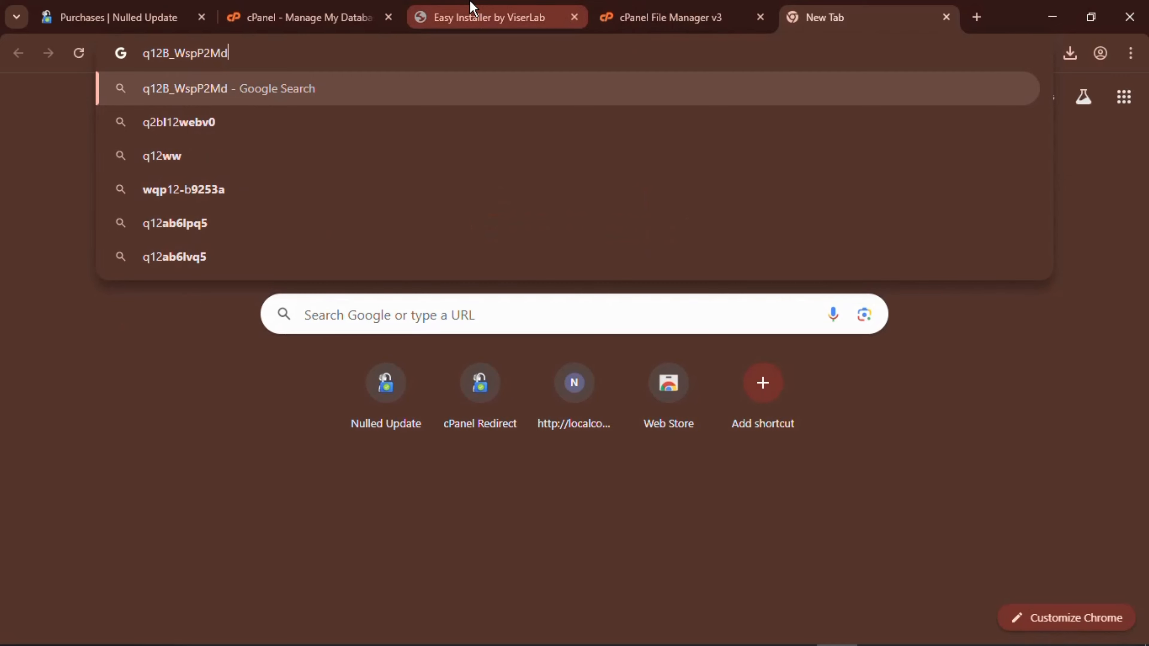
{"action": "left_click", "coordinate": [470, 5]}
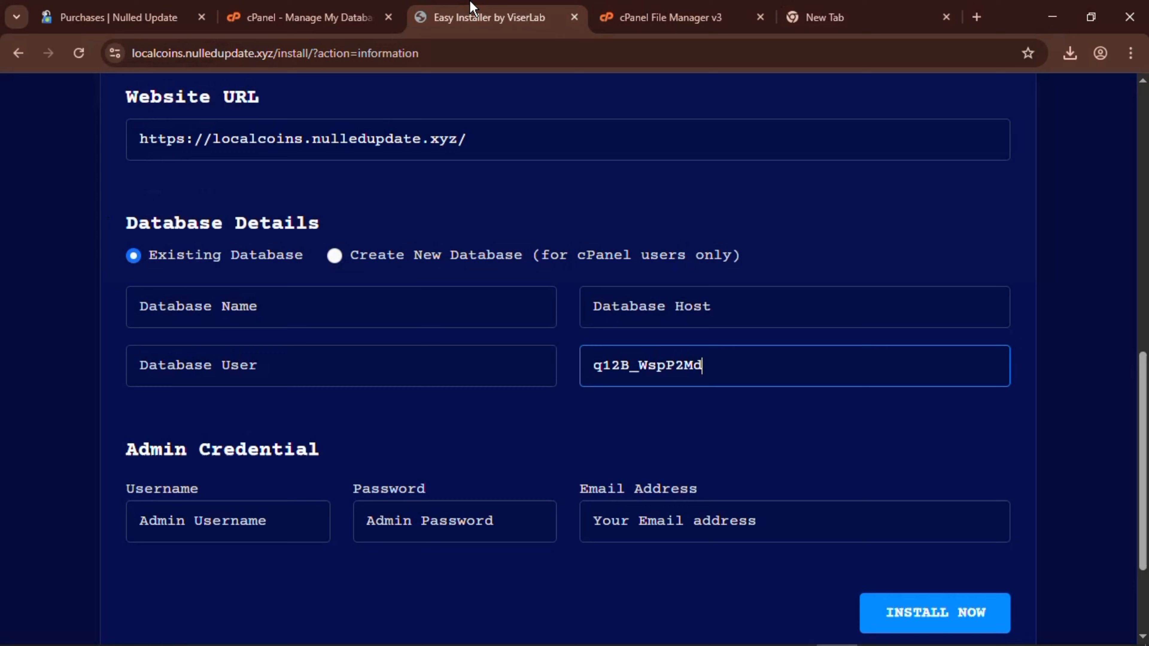
{"action": "left_click", "coordinate": [375, 303]}
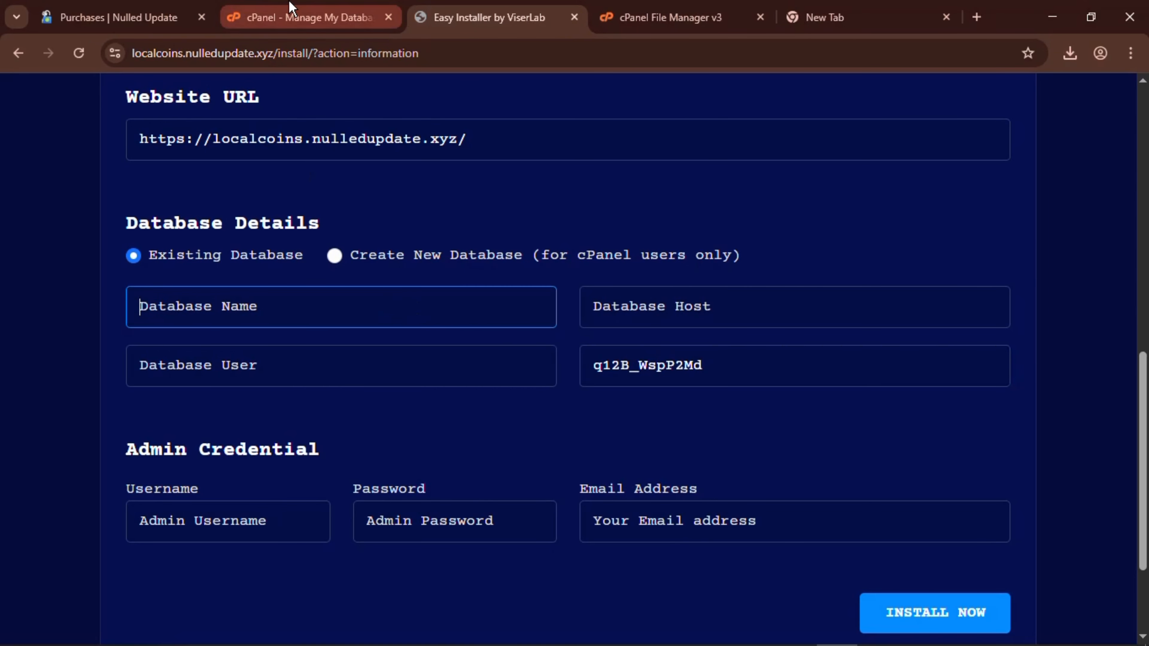
Create database user nulledup_localcoins with the generated strong password, then copy the user name.
{"action": "left_click", "coordinate": [290, 13]}
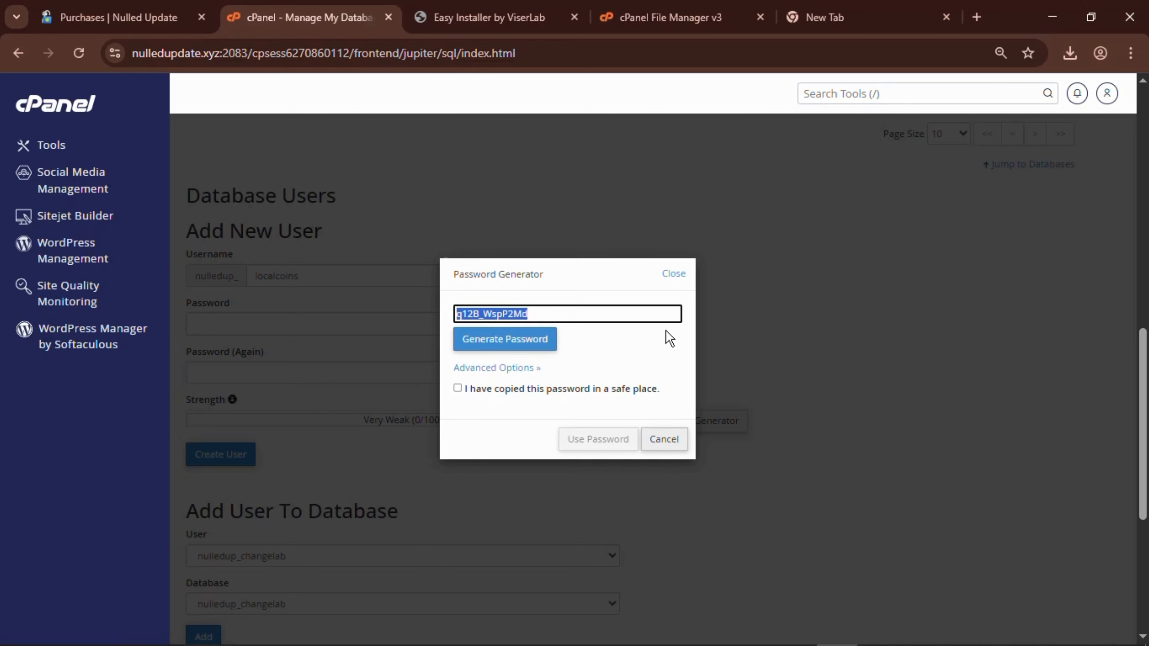
{"action": "left_click", "coordinate": [493, 389]}
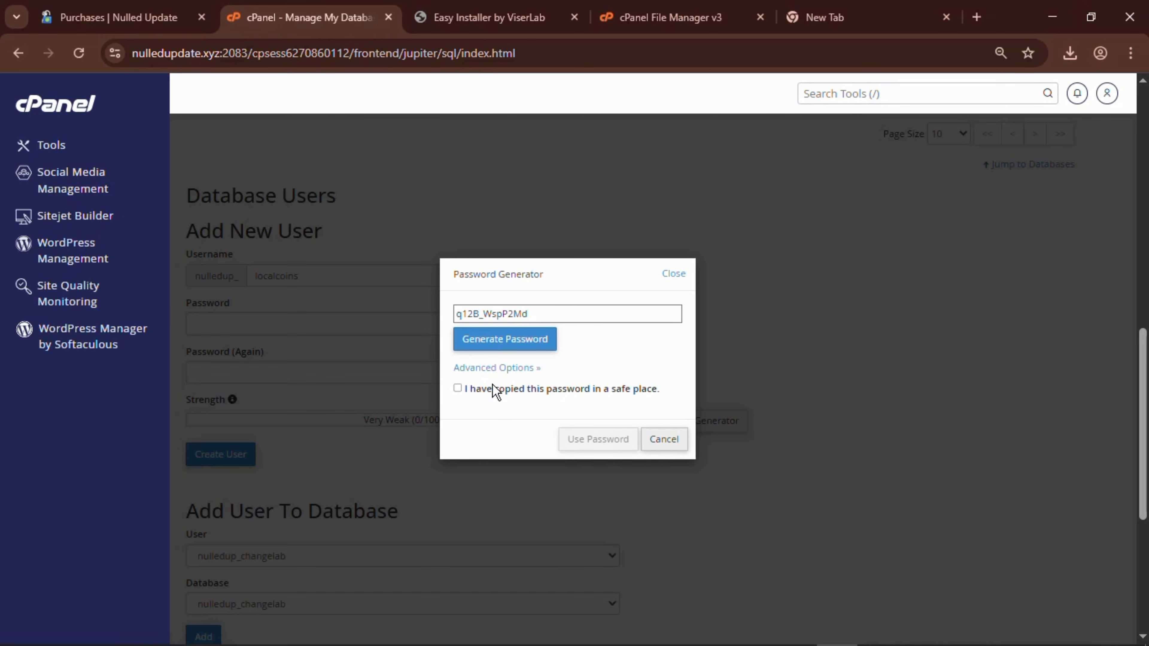
{"action": "left_click", "coordinate": [588, 439]}
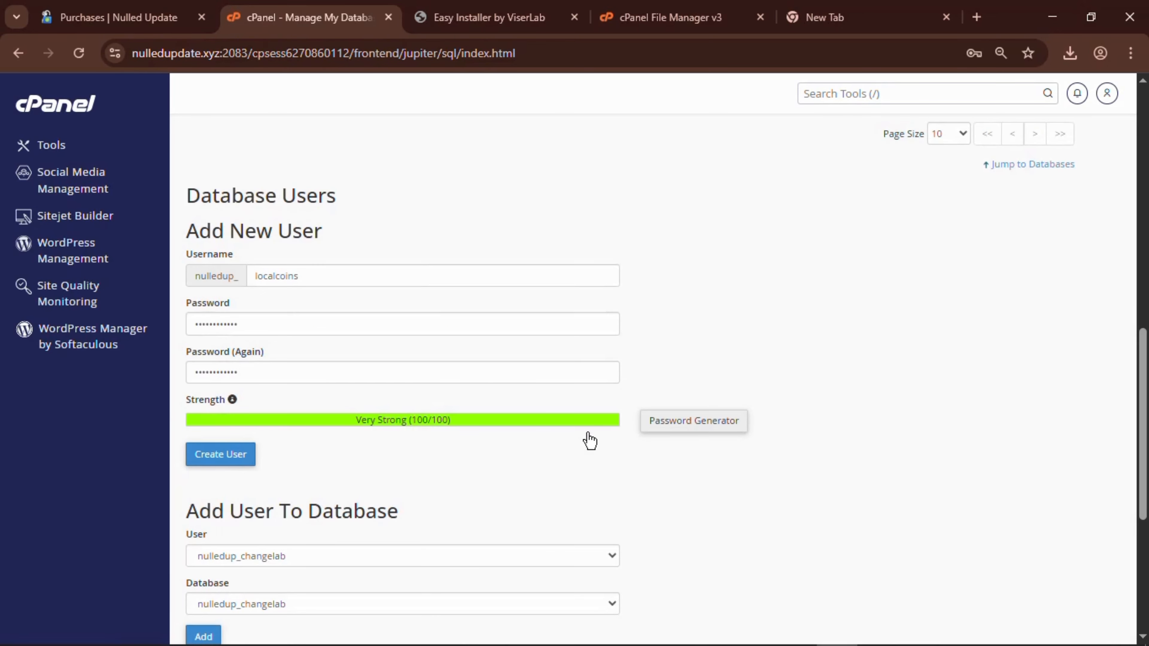
{"action": "left_click", "coordinate": [233, 457]}
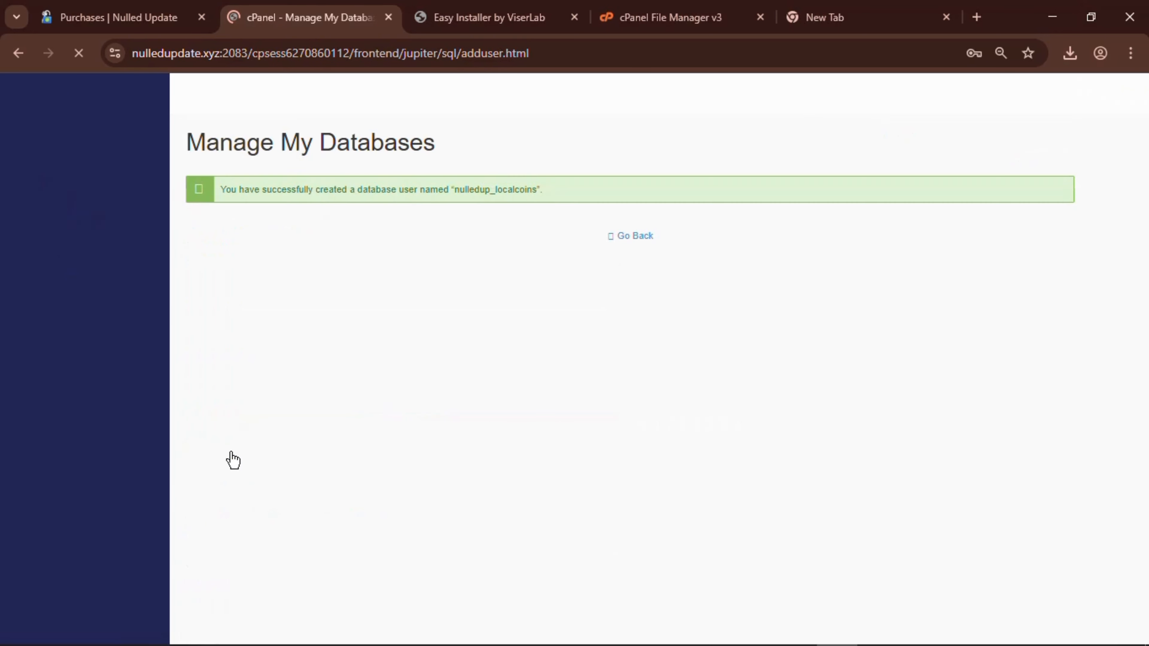
{"action": "left_click_drag", "start_coordinate": [548, 189], "coordinate": [463, 189]}
{"action": "key", "text": "ctrl+c"}
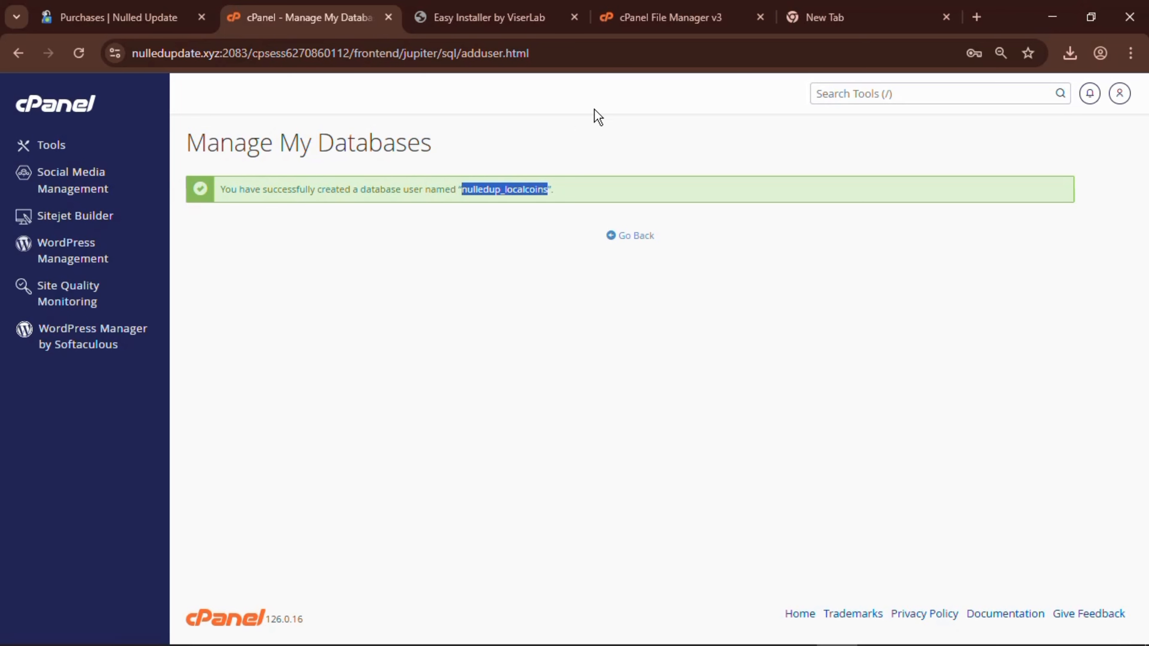
Enter nulledup_localcoins as Database Name and User, localhost as host, and start the admin username.
{"action": "left_click", "coordinate": [491, 17]}
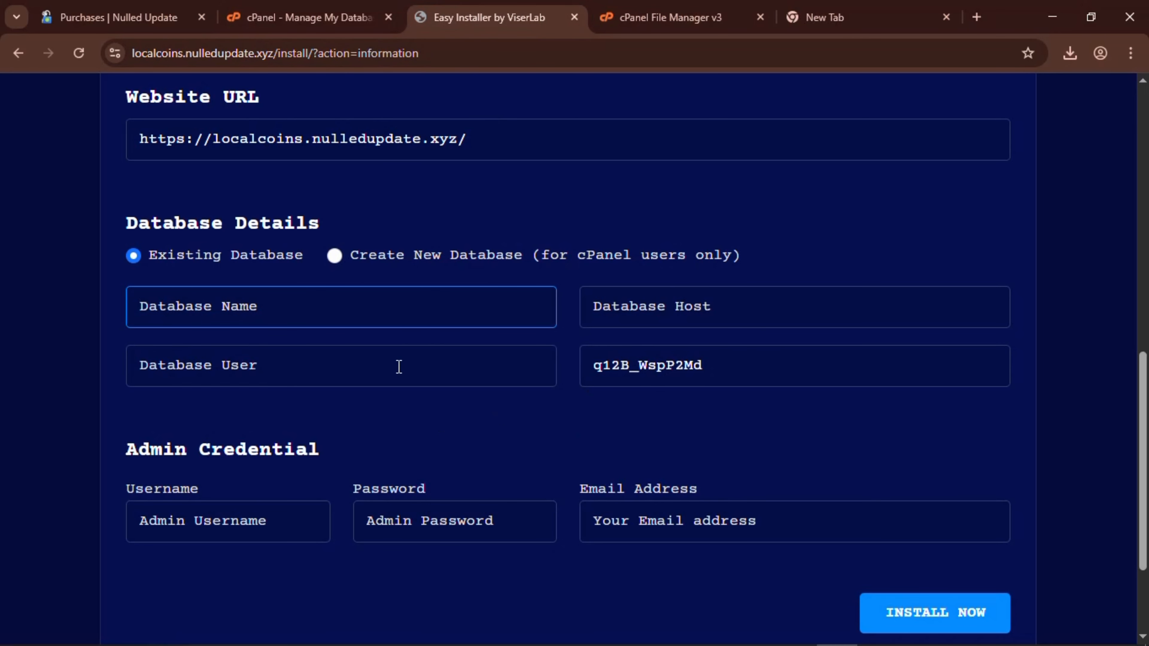
{"action": "key", "text": "ctrl+v"}
{"action": "left_click", "coordinate": [358, 367]}
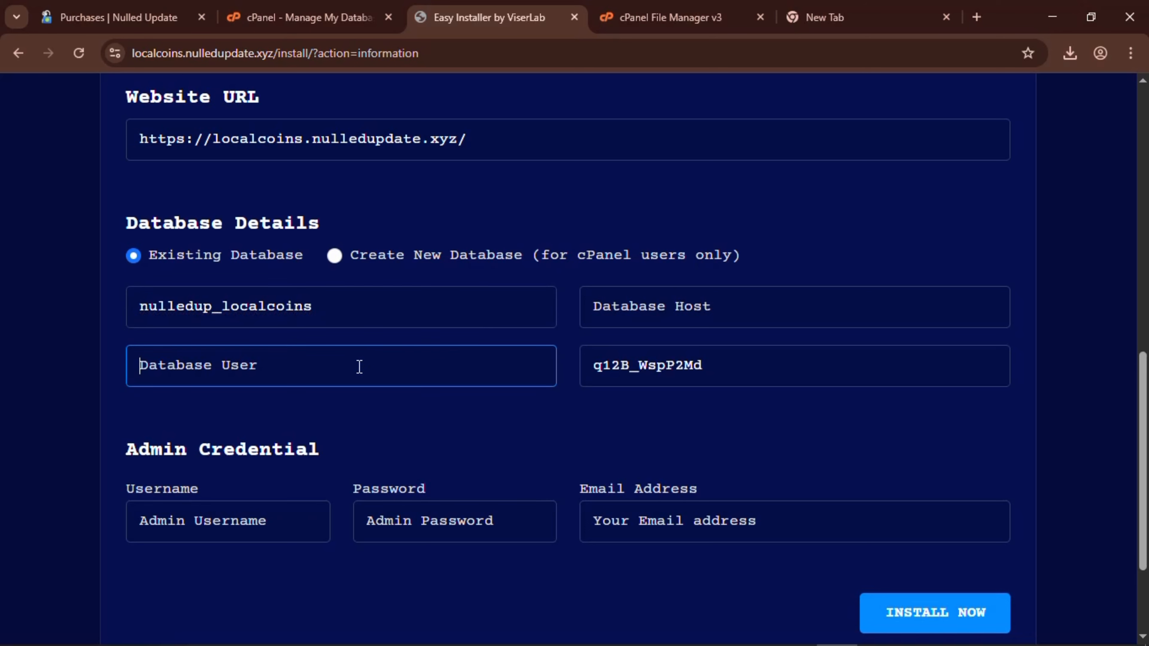
{"action": "key", "text": "ctrl+v"}
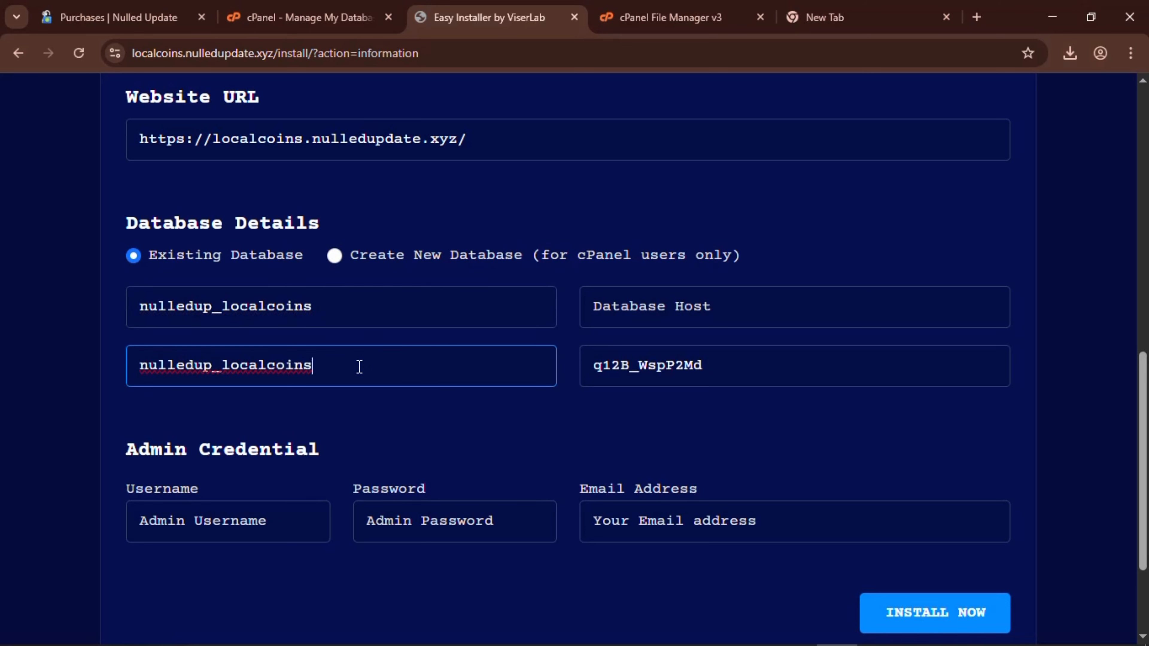
{"action": "left_click", "coordinate": [663, 311]}
{"action": "type", "text": "loc"}
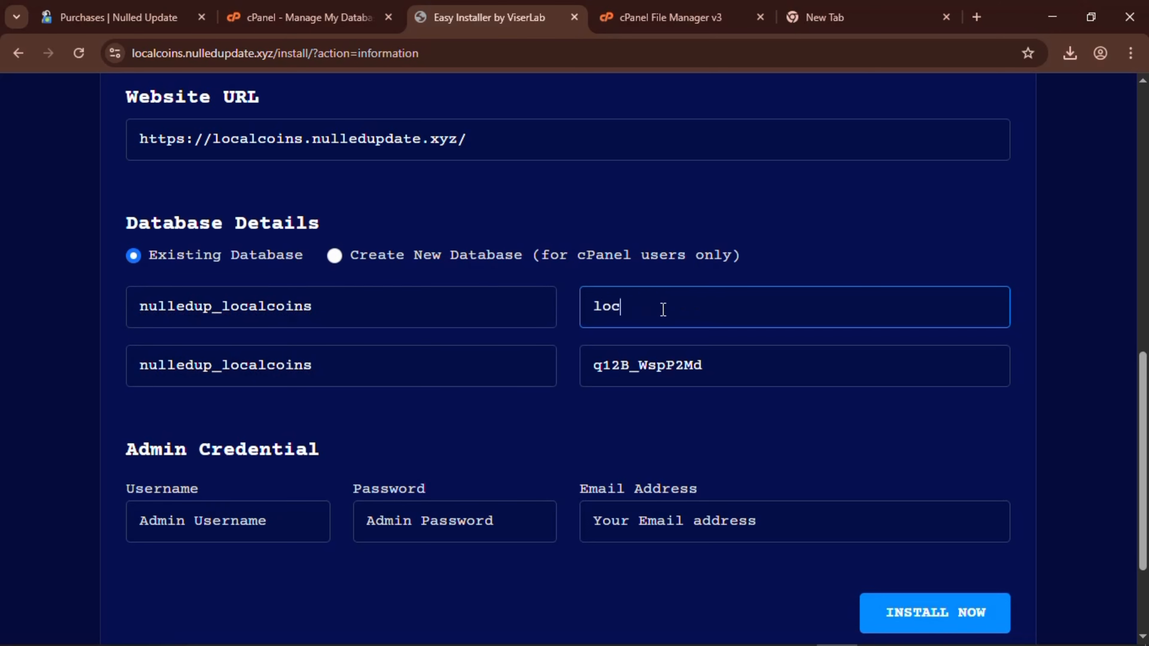
{"action": "type", "text": "alhost"}
{"action": "left_click", "coordinate": [257, 524]}
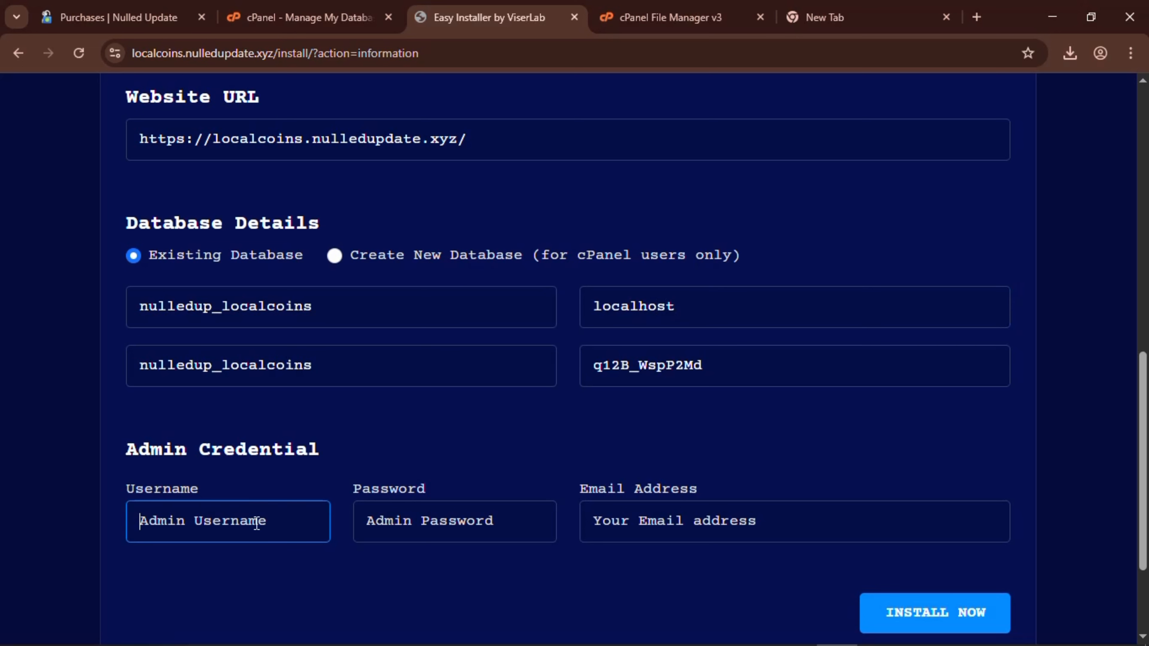
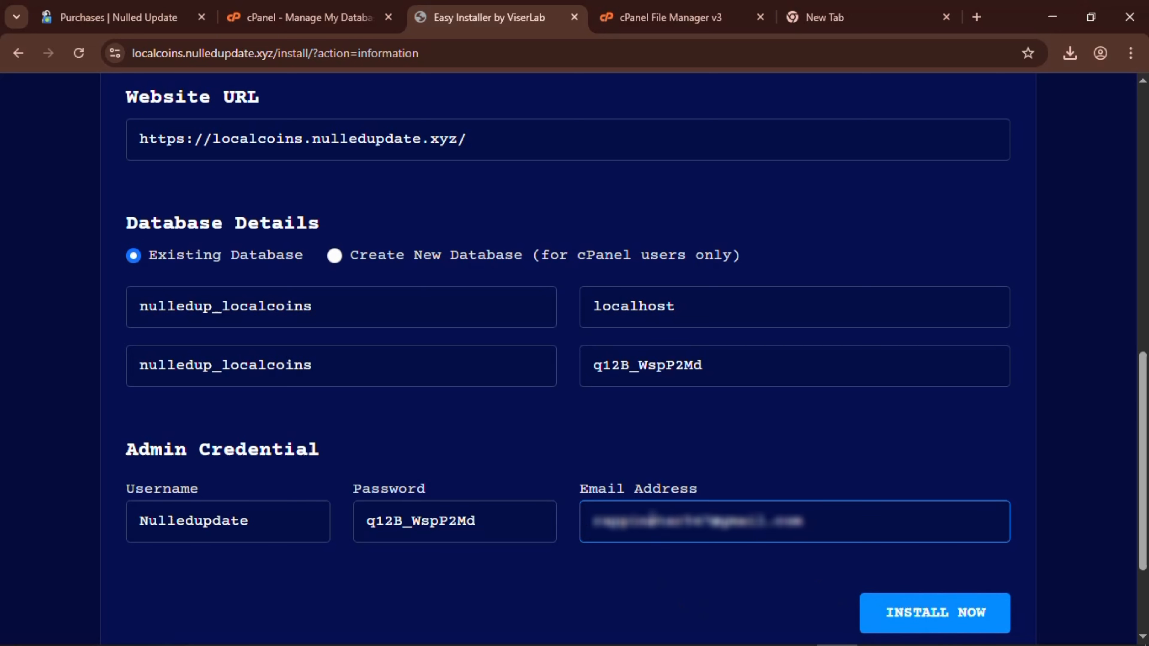
{"action": "left_click", "coordinate": [651, 520]}
{"action": "type", "text": "g"}
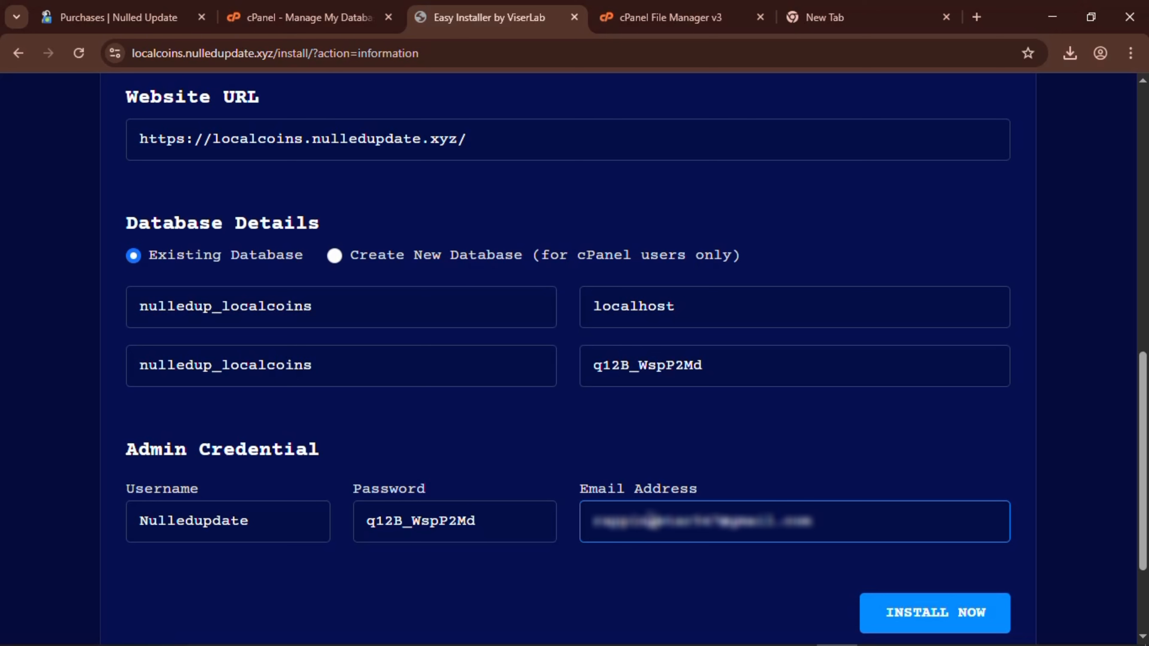
{"action": "left_click", "coordinate": [274, 8]}
Add user nulledup_localcoins to database nulledup_localcoins with ALL PRIVILEGES.
{"action": "left_click", "coordinate": [633, 240]}
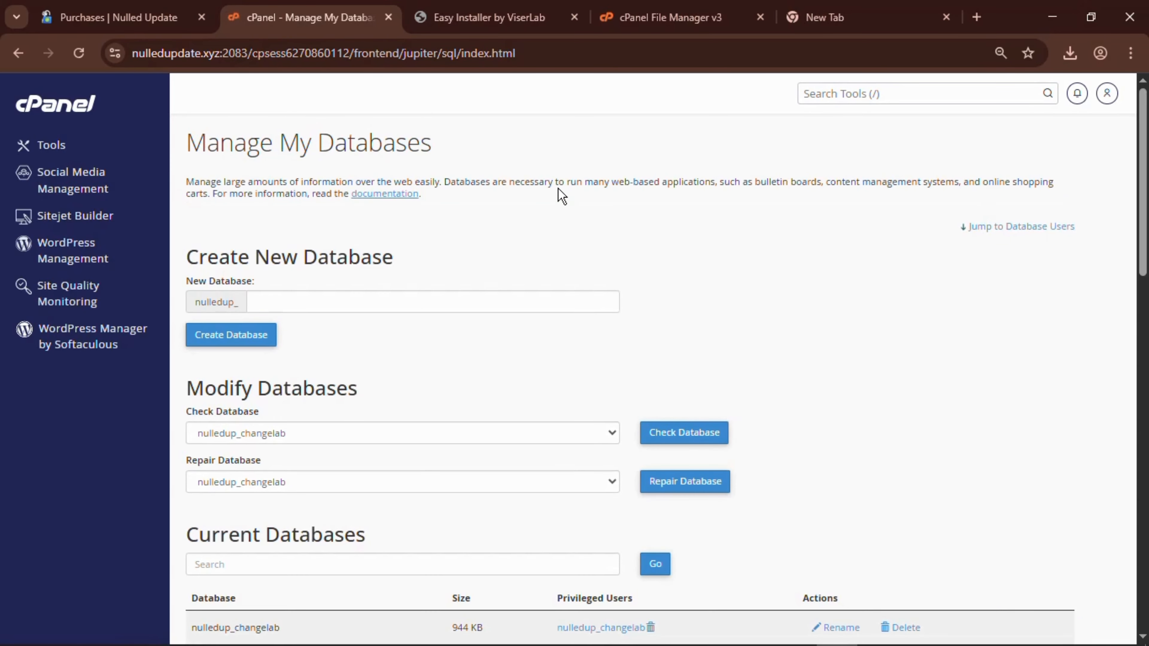
{"action": "scroll", "coordinate": [476, 317], "scroll_direction": "down", "scroll_amount": 15}
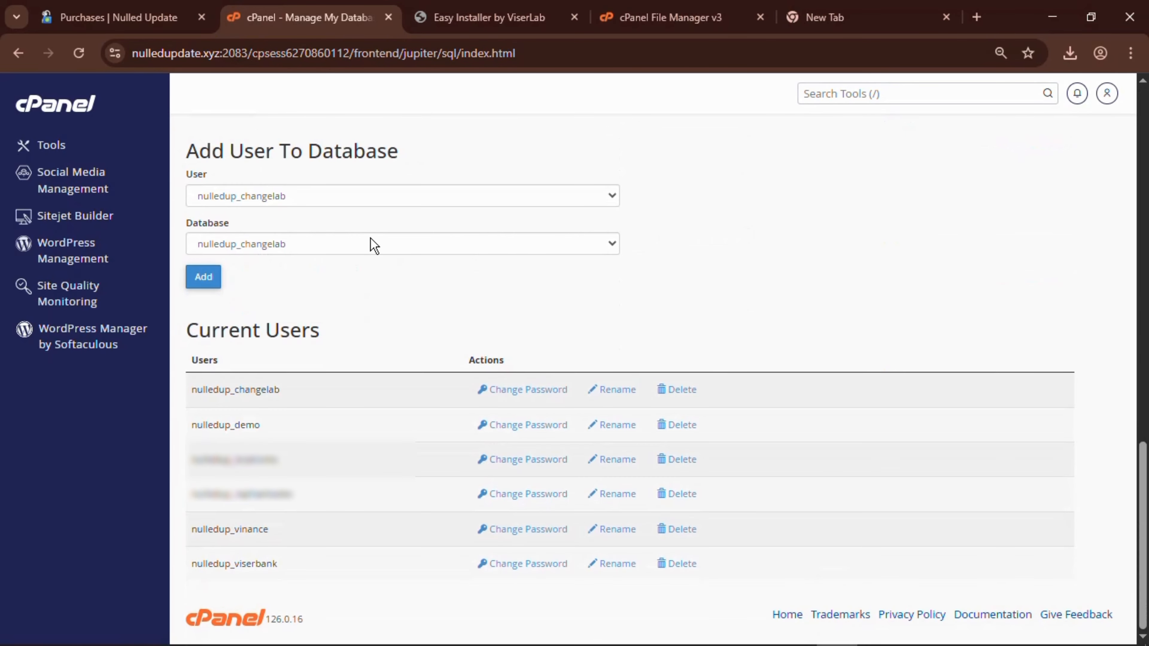
{"action": "left_click", "coordinate": [329, 198]}
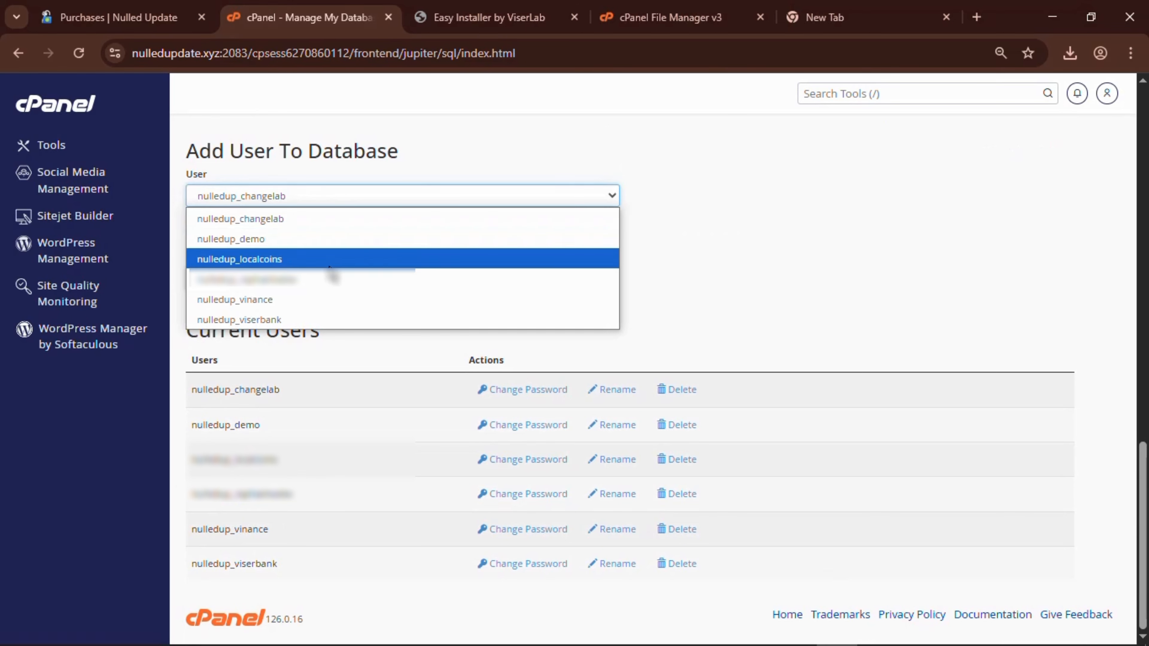
{"action": "left_click", "coordinate": [285, 259]}
{"action": "left_click", "coordinate": [293, 246]}
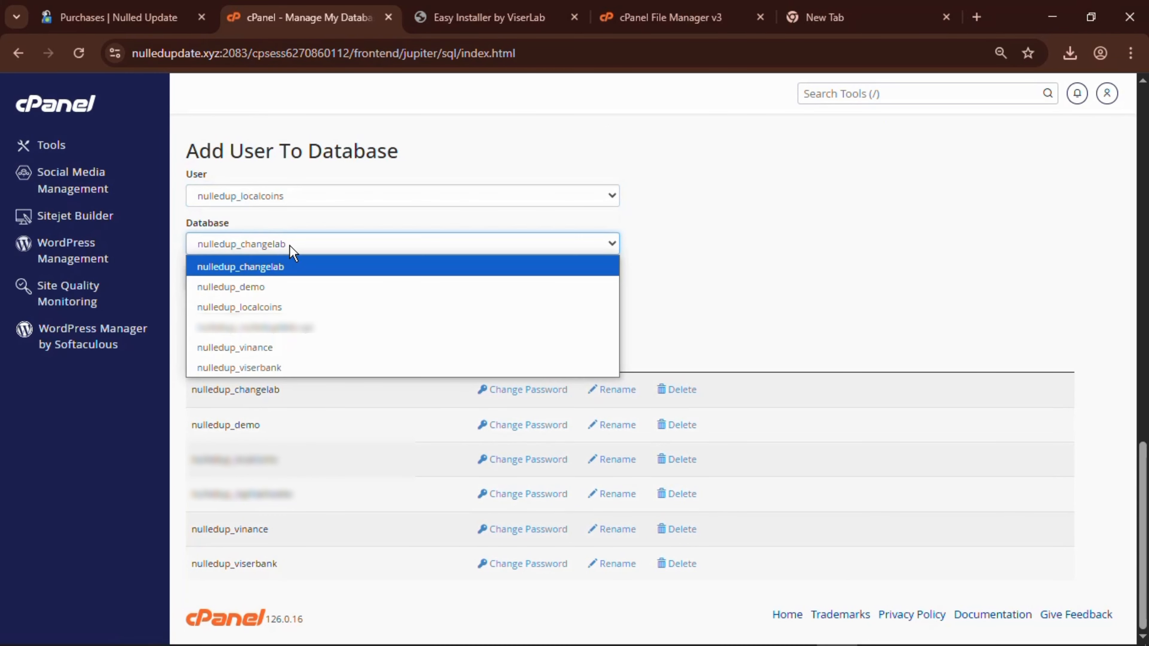
{"action": "left_click", "coordinate": [291, 308]}
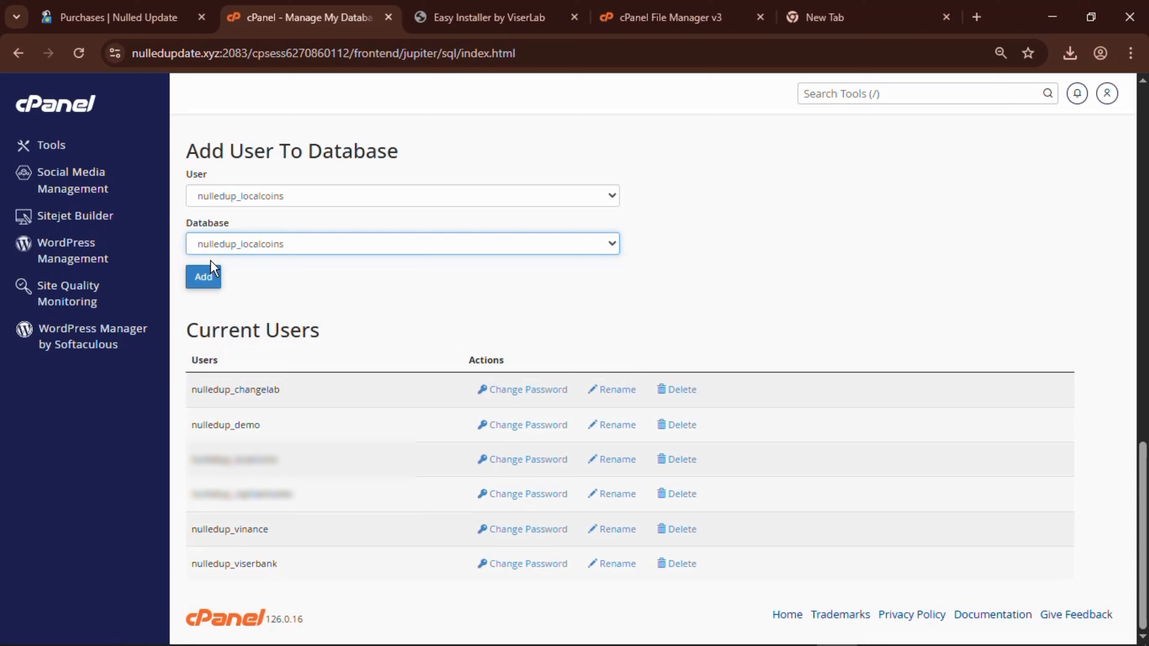
{"action": "left_click", "coordinate": [206, 279]}
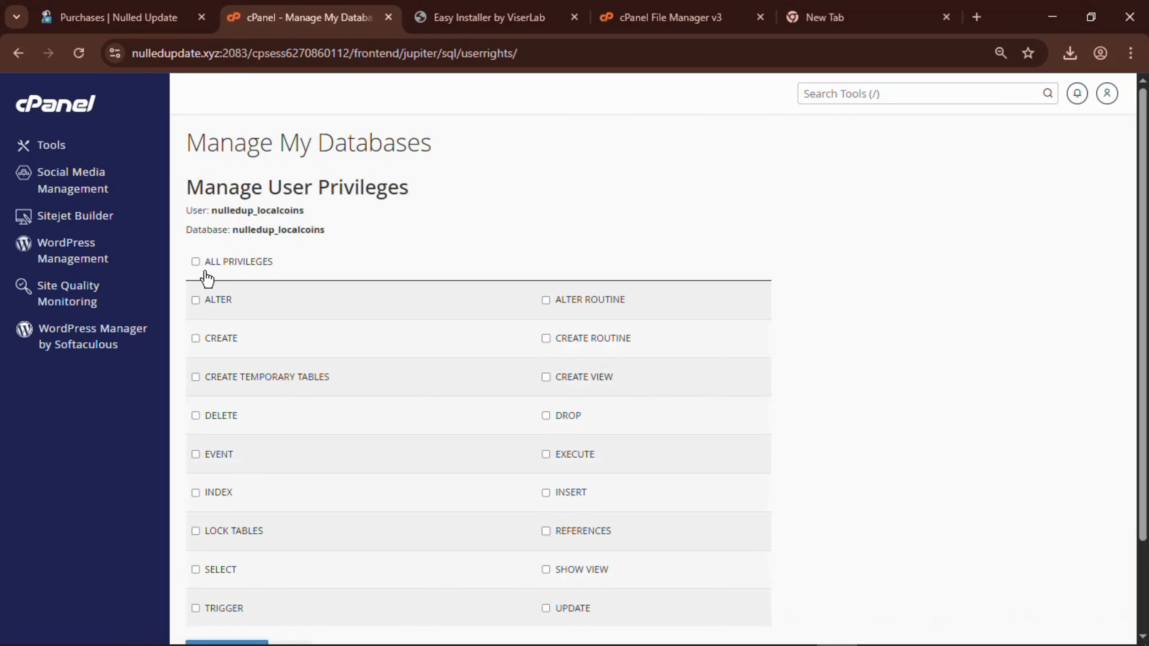
{"action": "left_click", "coordinate": [206, 264]}
{"action": "scroll", "coordinate": [344, 254], "scroll_direction": "down", "scroll_amount": 3}
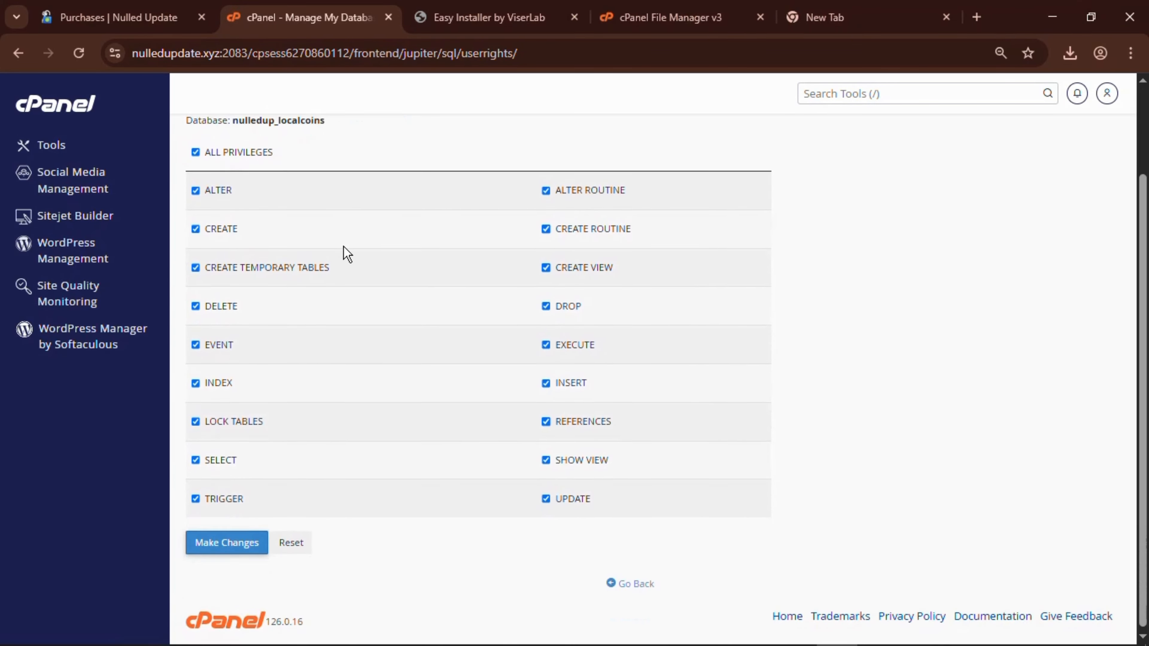
{"action": "left_click", "coordinate": [257, 538]}
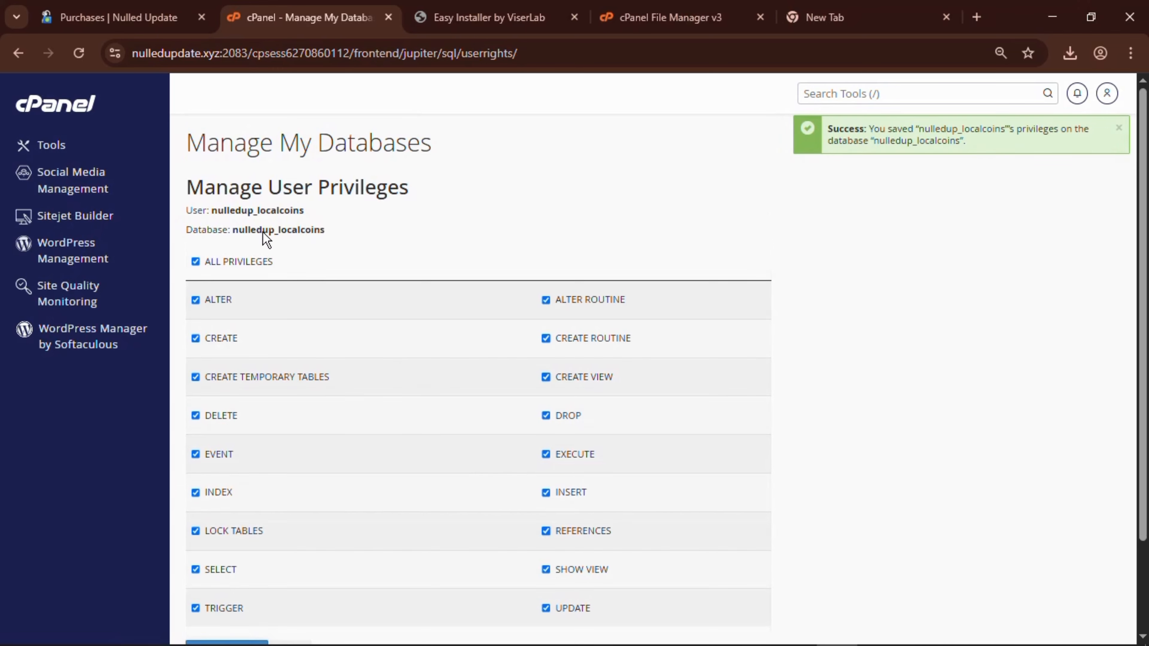
Start the LocalCoins installation from the completed installer form.
{"action": "left_click", "coordinate": [503, 14]}
{"action": "scroll", "coordinate": [599, 255], "scroll_direction": "down", "scroll_amount": 3}
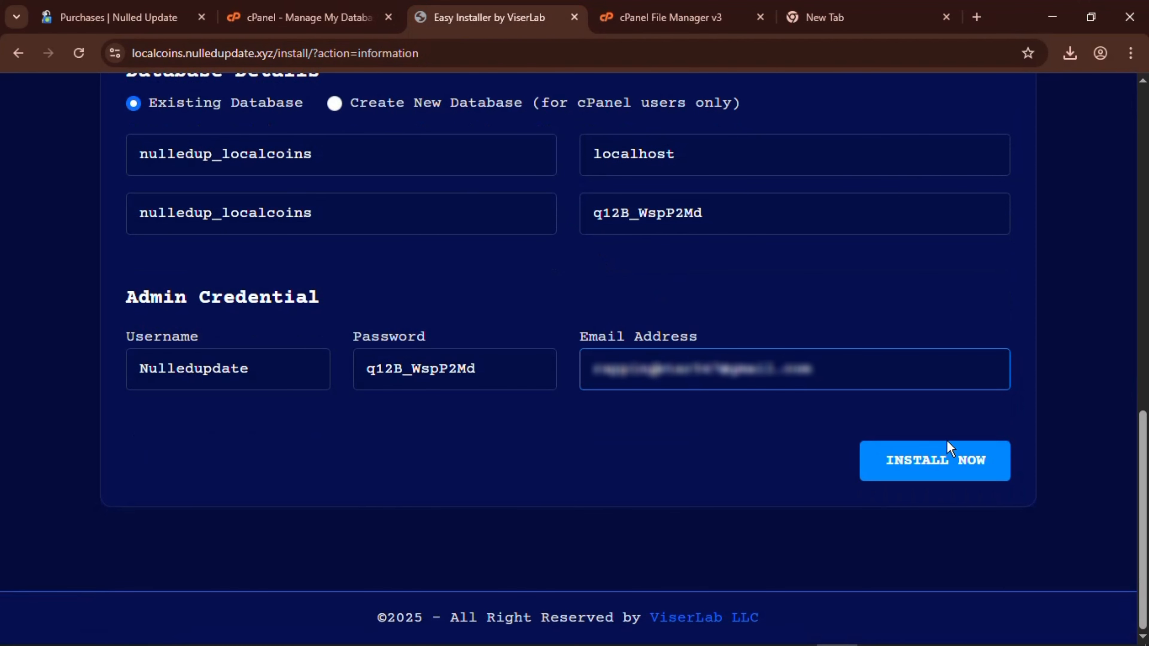
{"action": "left_click", "coordinate": [936, 474]}
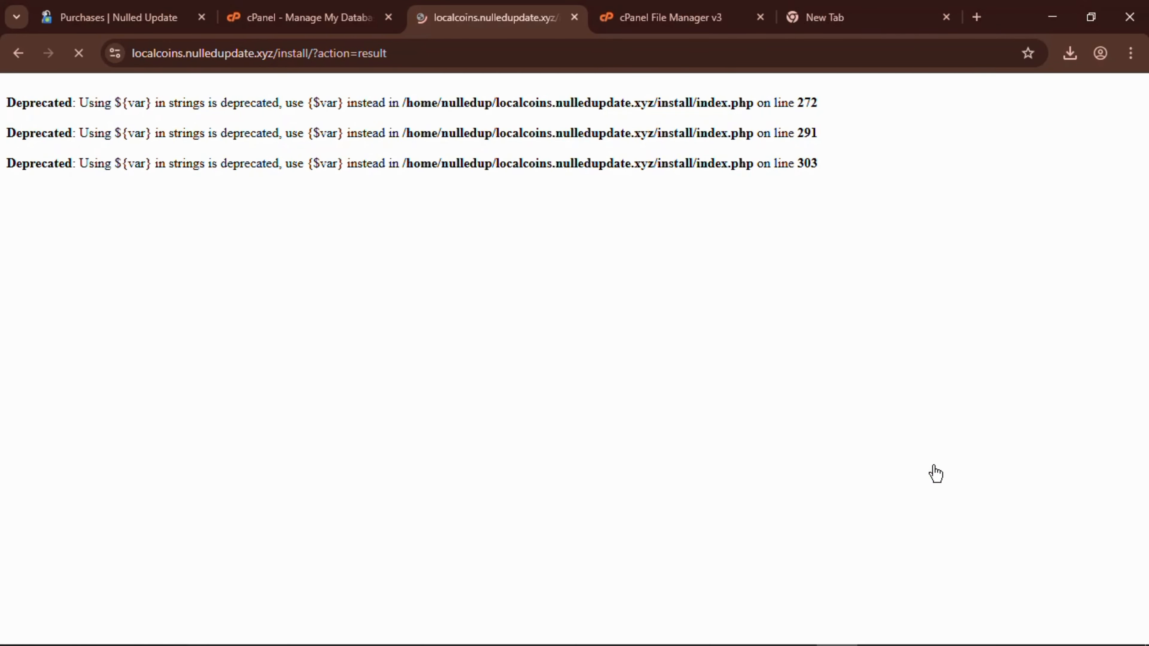
Review the result page confirming successful installation and the licensed domain.
{"action": "scroll", "coordinate": [585, 385], "scroll_direction": "down", "scroll_amount": 10}
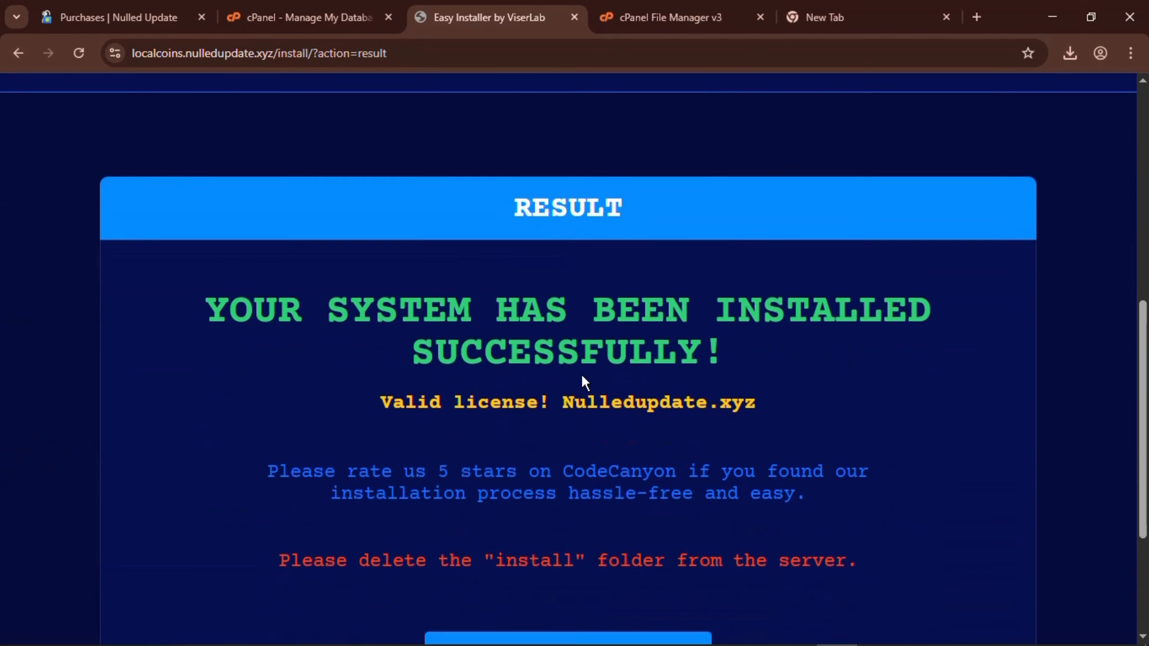
{"action": "scroll", "coordinate": [583, 382], "scroll_direction": "down", "scroll_amount": 3}
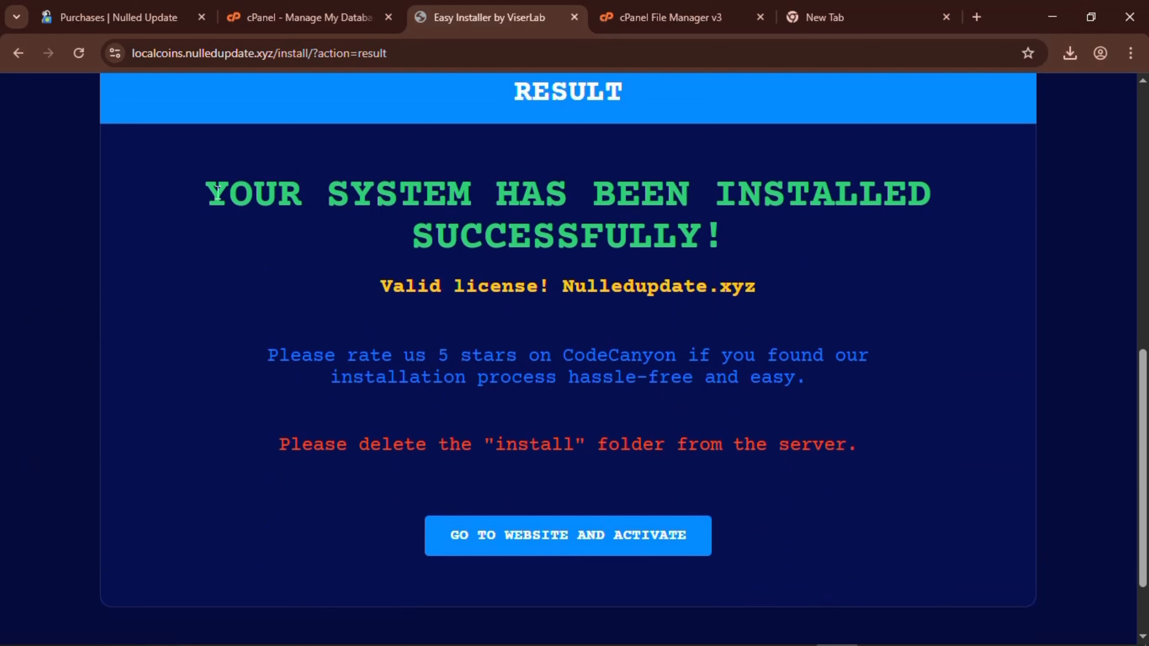
{"action": "left_click_drag", "start_coordinate": [218, 192], "coordinate": [705, 225]}
{"action": "left_click", "coordinate": [706, 225]}
{"action": "left_click_drag", "start_coordinate": [576, 286], "coordinate": [748, 279]}
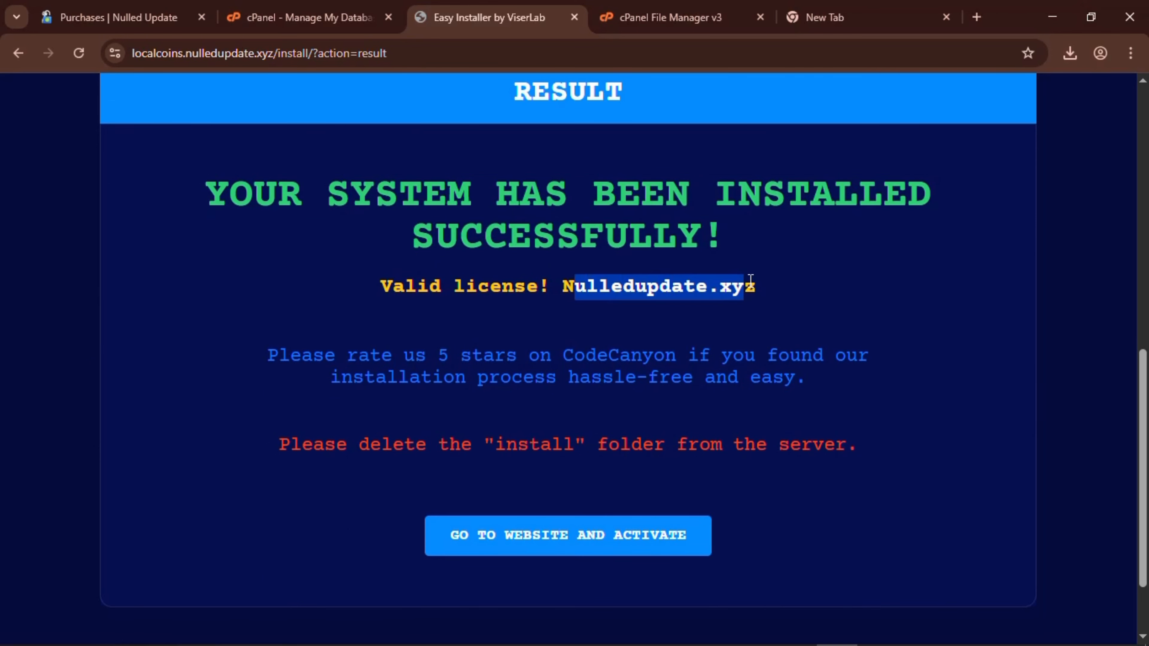
{"action": "left_click", "coordinate": [750, 278]}
{"action": "scroll", "coordinate": [501, 387], "scroll_direction": "down", "scroll_amount": 3}
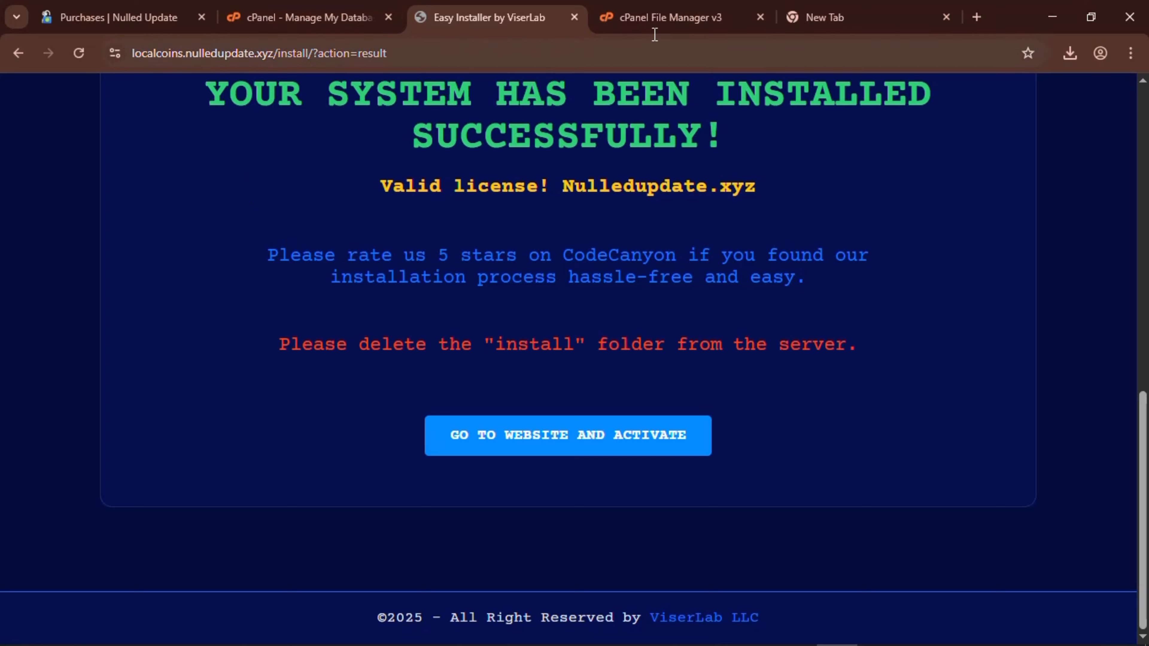
Delete the install folder from localcoins.nulledupdate.xyz in cPanel File Manager.
{"action": "left_click", "coordinate": [665, 17]}
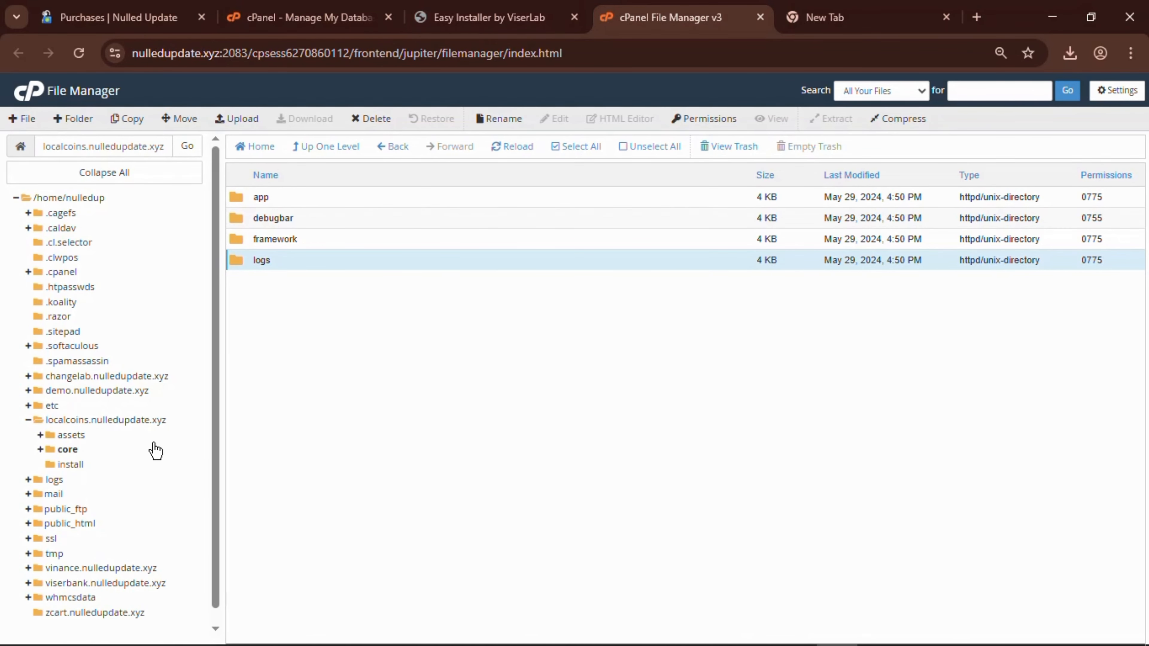
{"action": "left_click", "coordinate": [117, 421]}
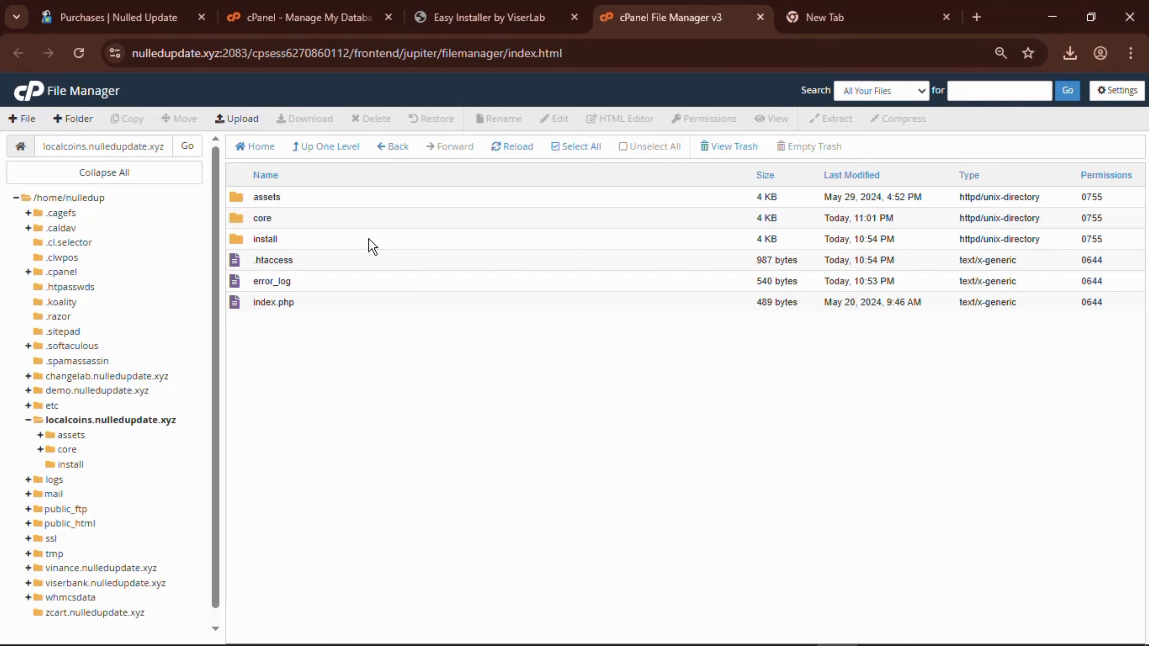
{"action": "left_click", "coordinate": [369, 239]}
{"action": "right_click", "coordinate": [370, 239]}
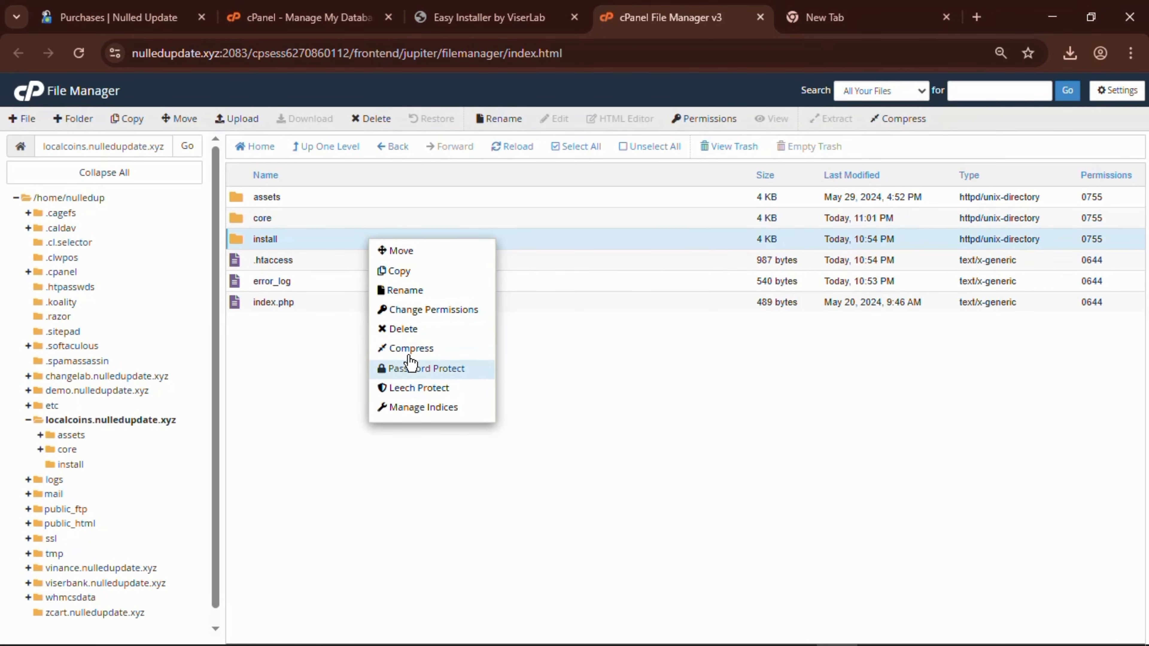
{"action": "left_click", "coordinate": [403, 330]}
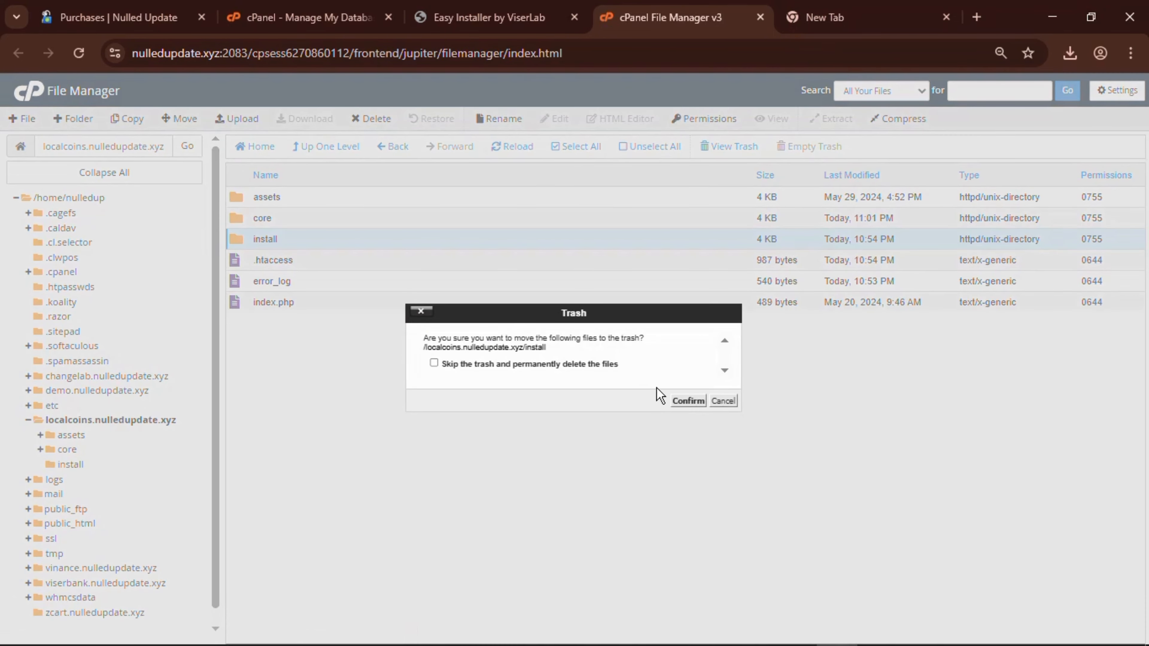
{"action": "left_click", "coordinate": [684, 401]}
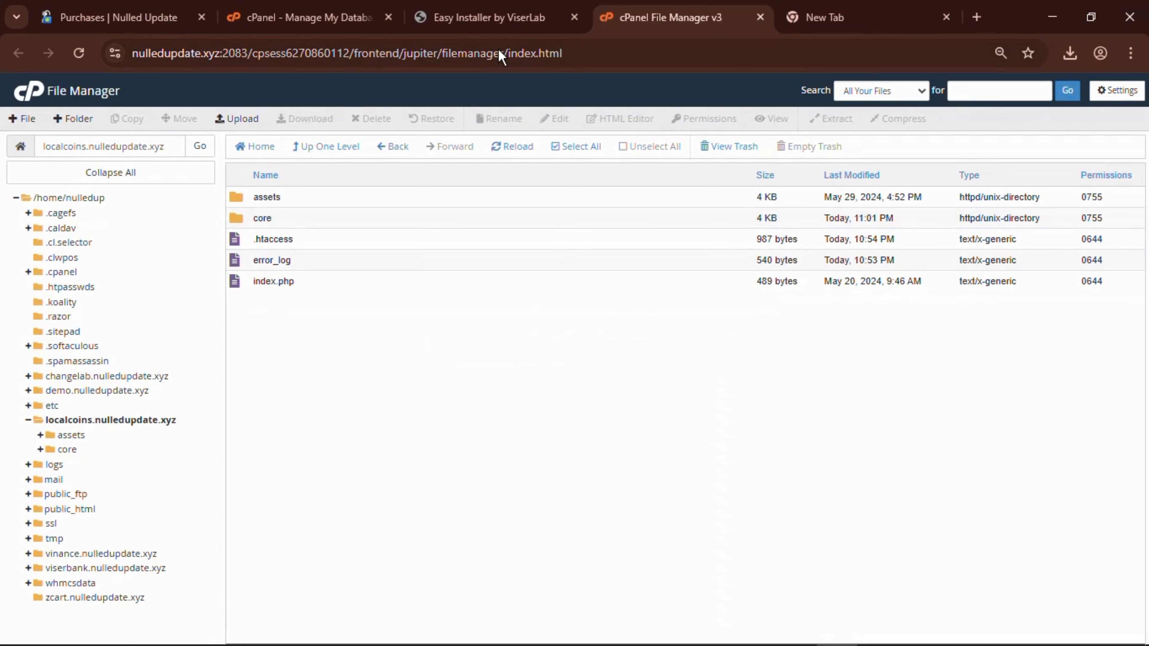
{"action": "left_click", "coordinate": [483, 17]}
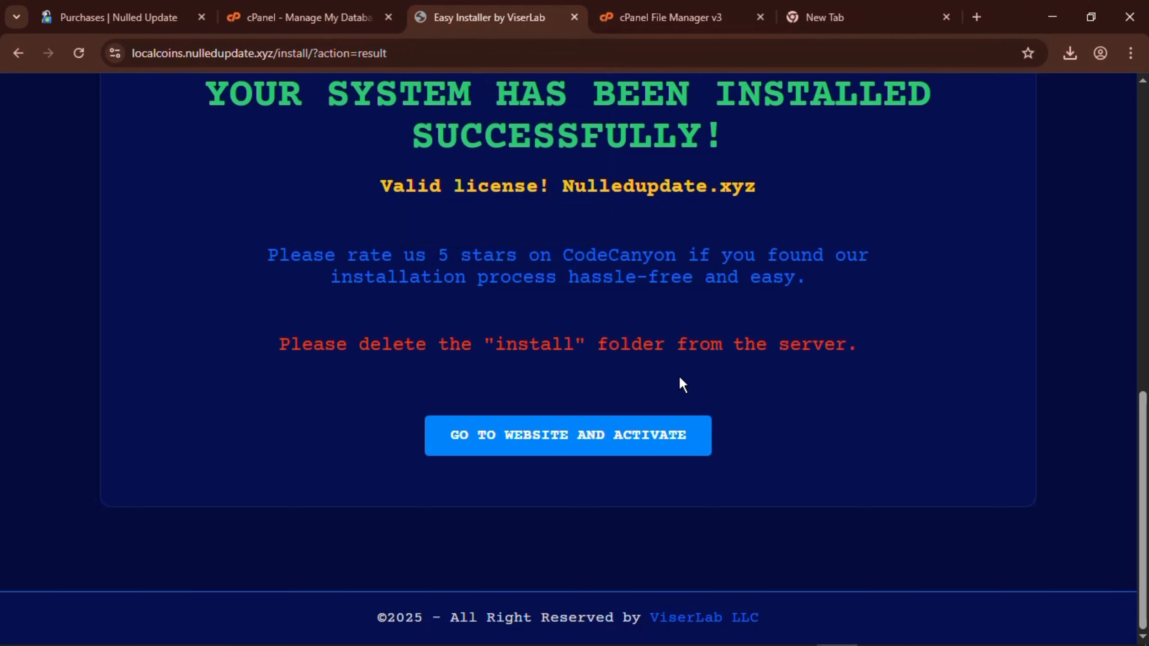
Open the live LocalCoins site at localcoins.nulledupdate.xyz and browse its home page.
{"action": "left_click", "coordinate": [599, 445]}
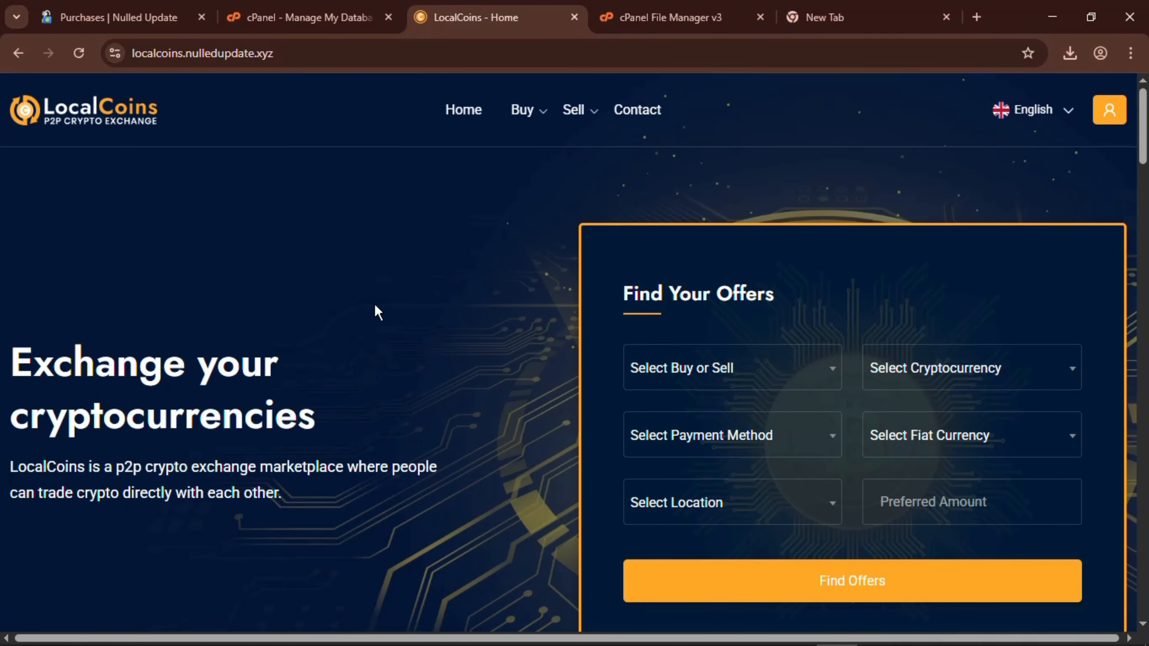
{"action": "scroll", "coordinate": [608, 295], "scroll_direction": "down", "scroll_amount": 10}
{"action": "scroll", "coordinate": [609, 296], "scroll_direction": "up", "scroll_amount": 10}
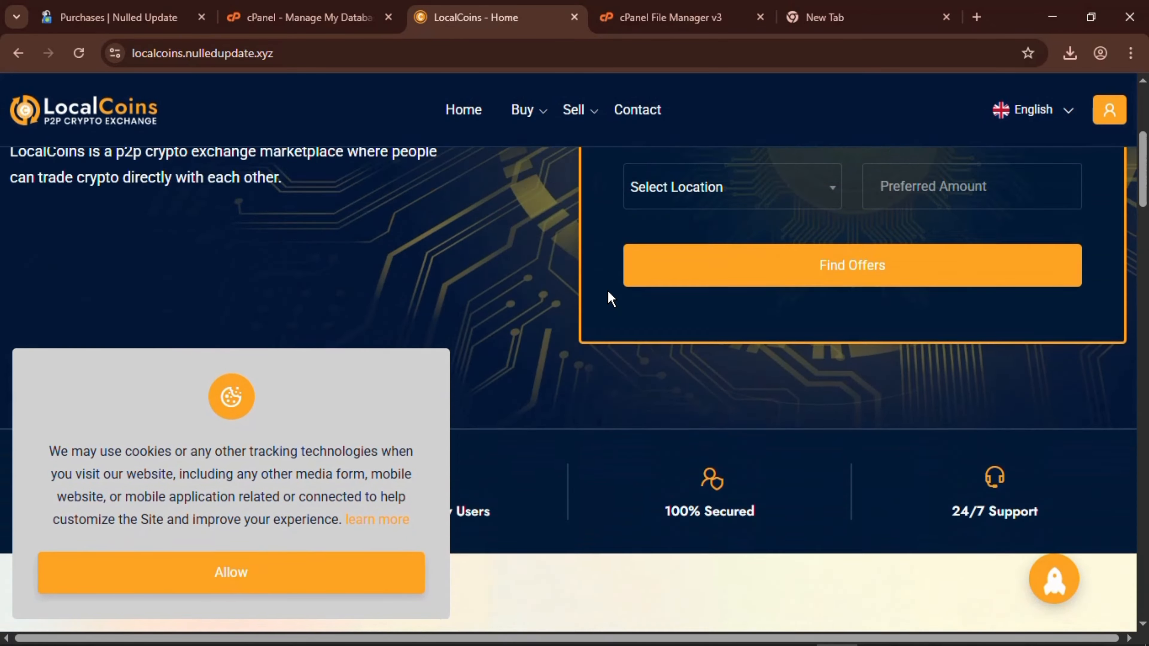
{"action": "scroll", "coordinate": [608, 296], "scroll_direction": "down", "scroll_amount": 3}
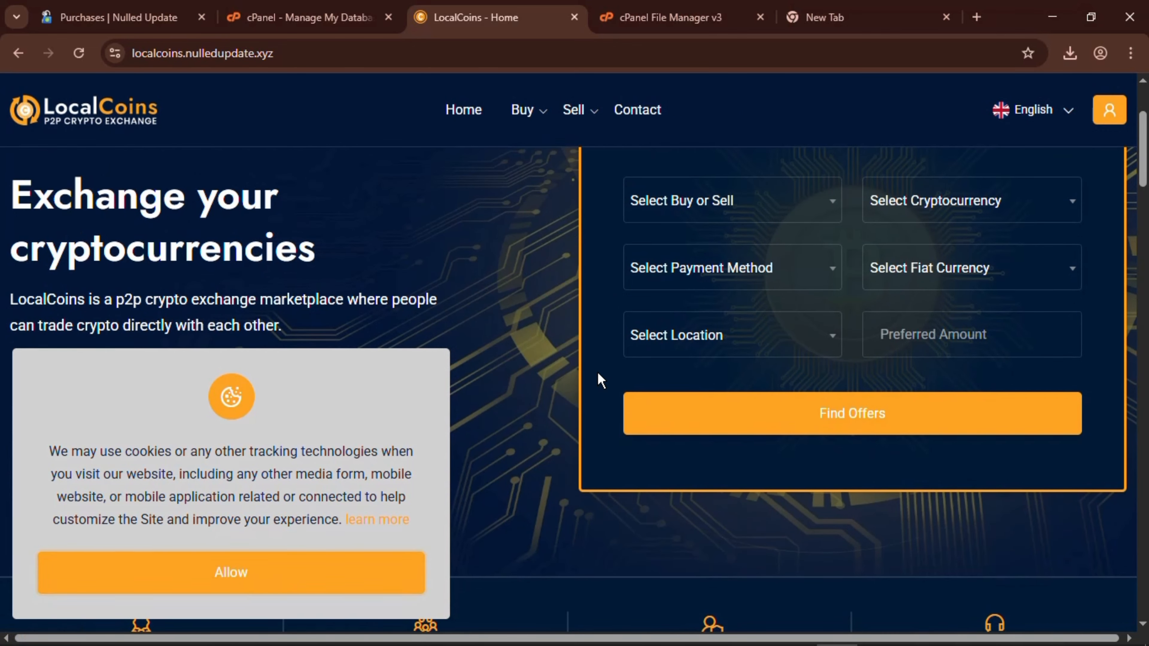
{"action": "scroll", "coordinate": [600, 379], "scroll_direction": "up", "scroll_amount": 3}
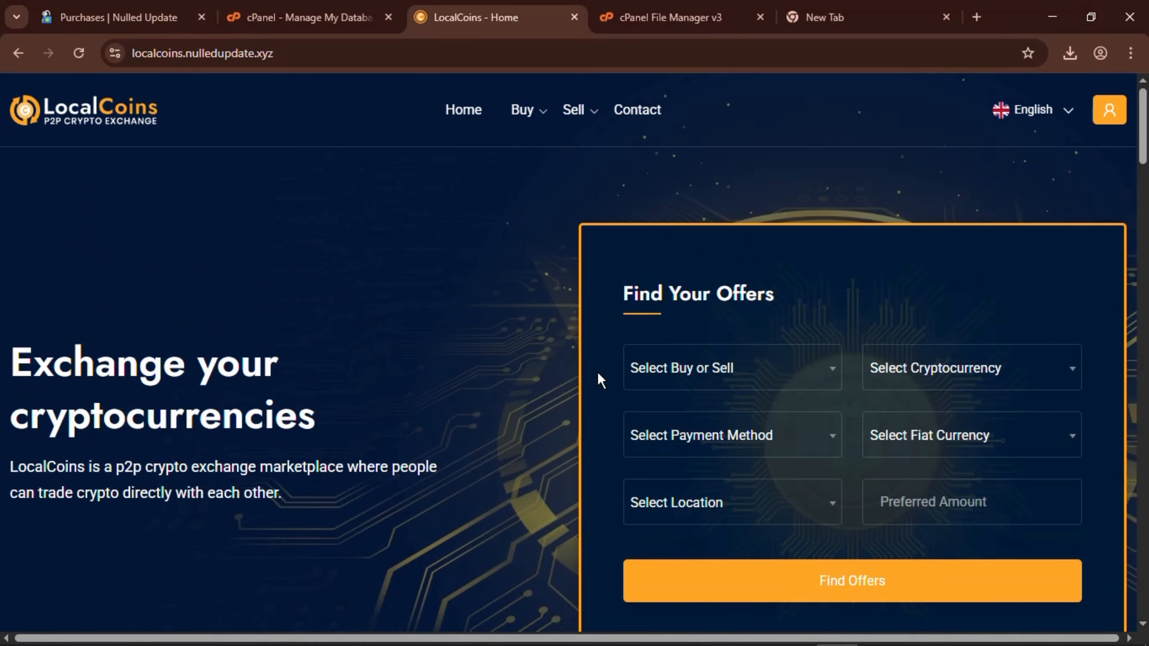
{"action": "left_click", "coordinate": [290, 57]}
Load the admin login page at localcoins.nulledupdate.xyz/admin.
{"action": "key", "text": "End"}
{"action": "type", "text": "/a"}
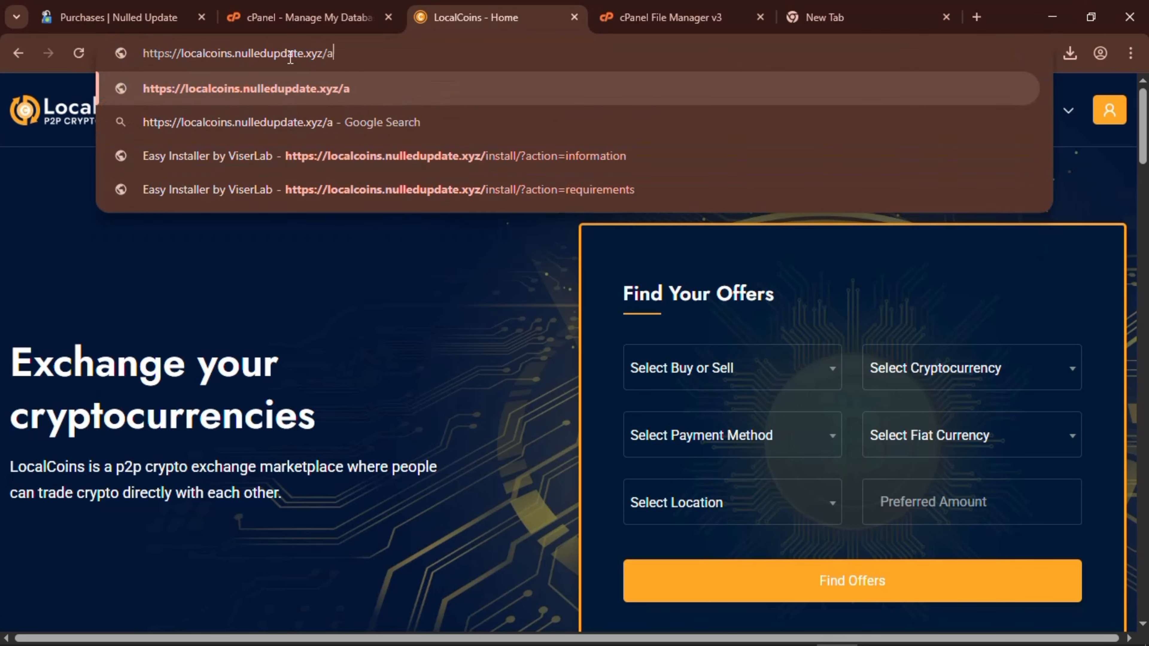
{"action": "type", "text": "dmi"}
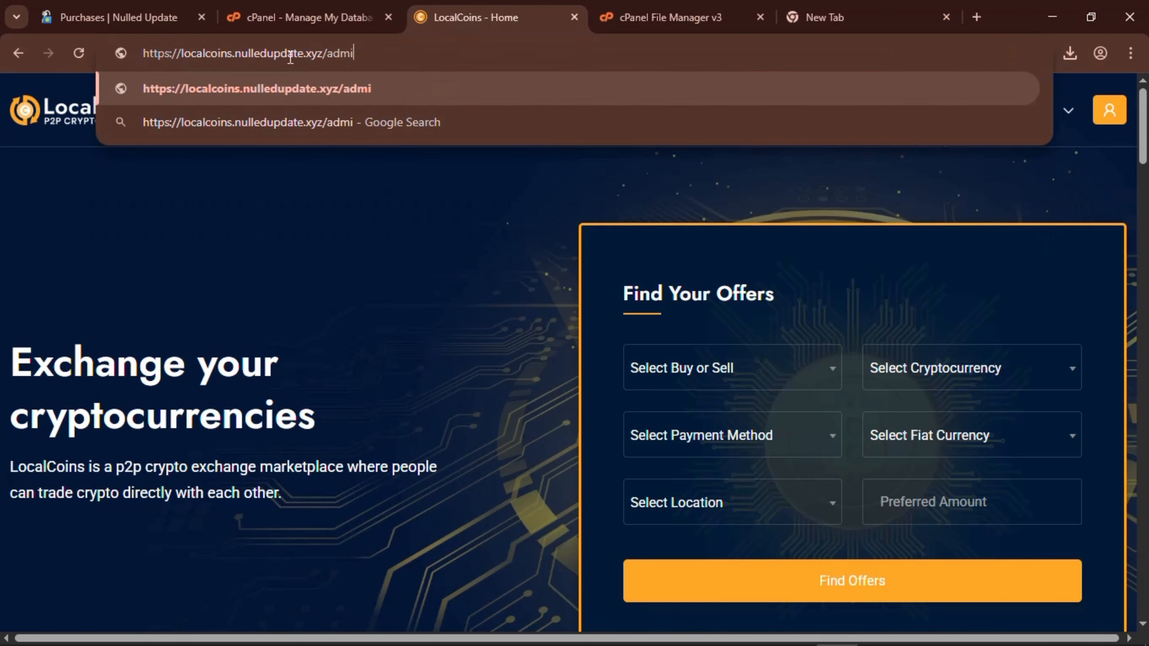
{"action": "type", "text": "n"}
{"action": "key", "text": "Return"}
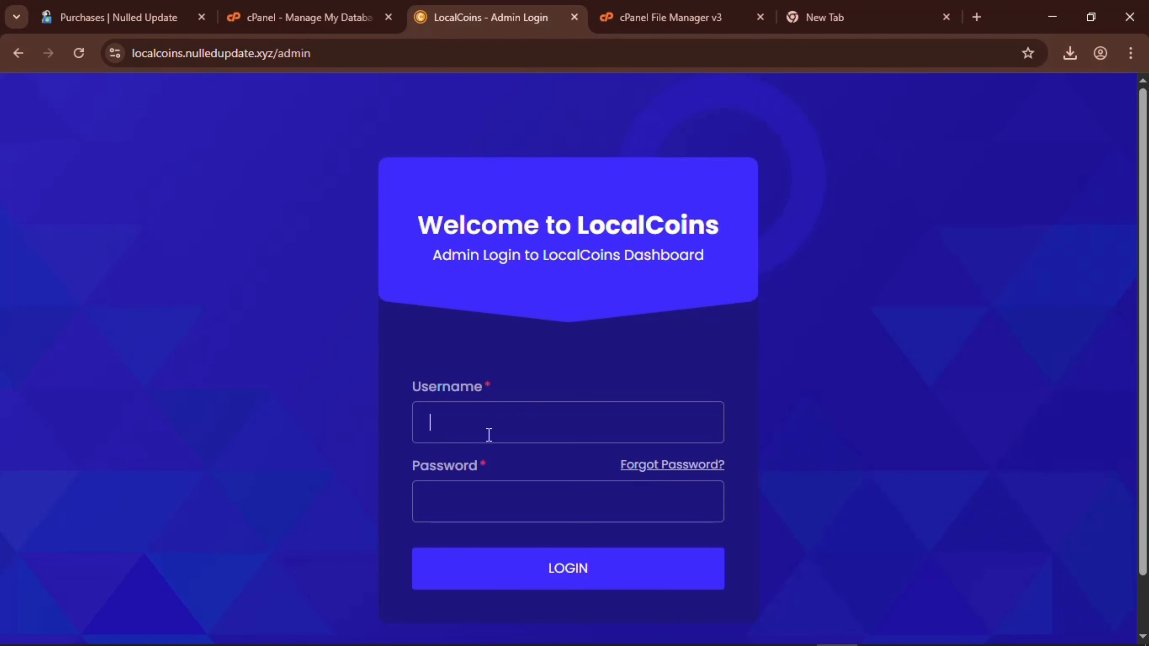
Sign in with the admin username and the pasted admin password.
{"action": "type", "text": "Nulle"}
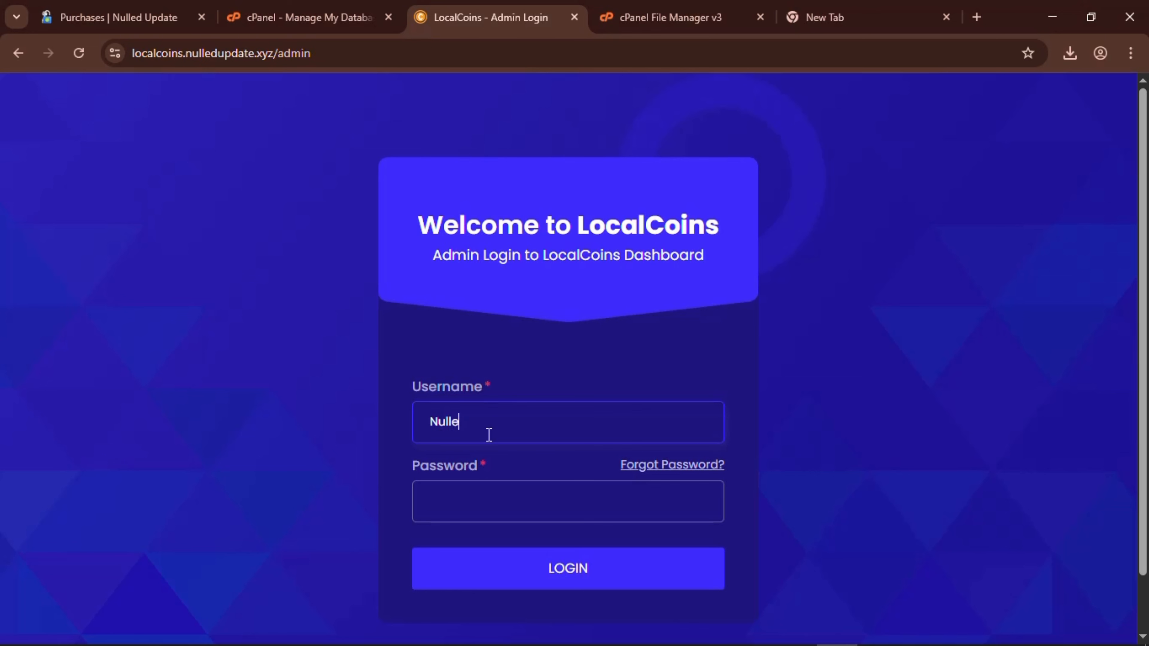
{"action": "type", "text": "dupdate"}
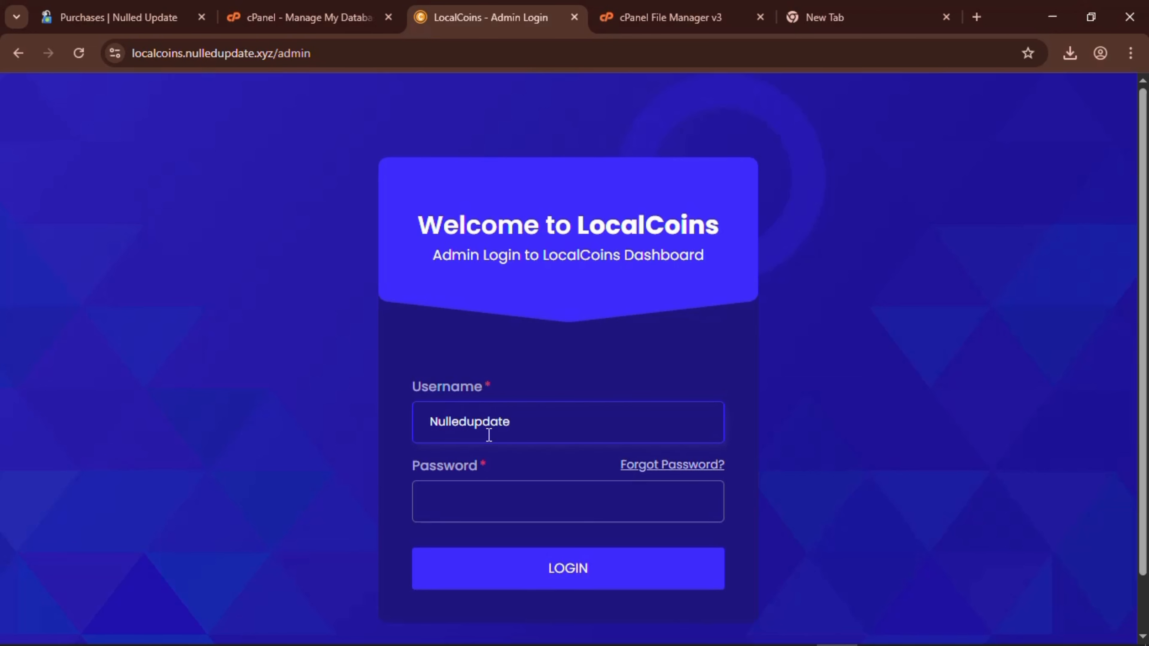
{"action": "left_click", "coordinate": [446, 527]}
{"action": "left_click", "coordinate": [450, 507]}
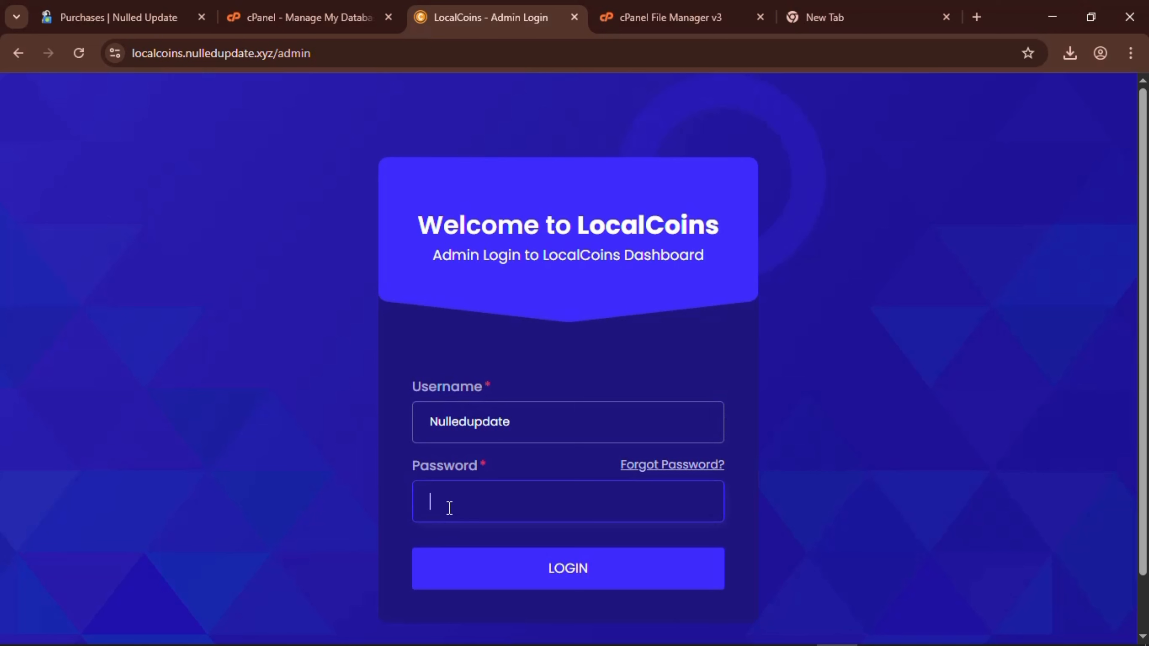
{"action": "key", "text": "ctrl+v"}
{"action": "left_click", "coordinate": [545, 581]}
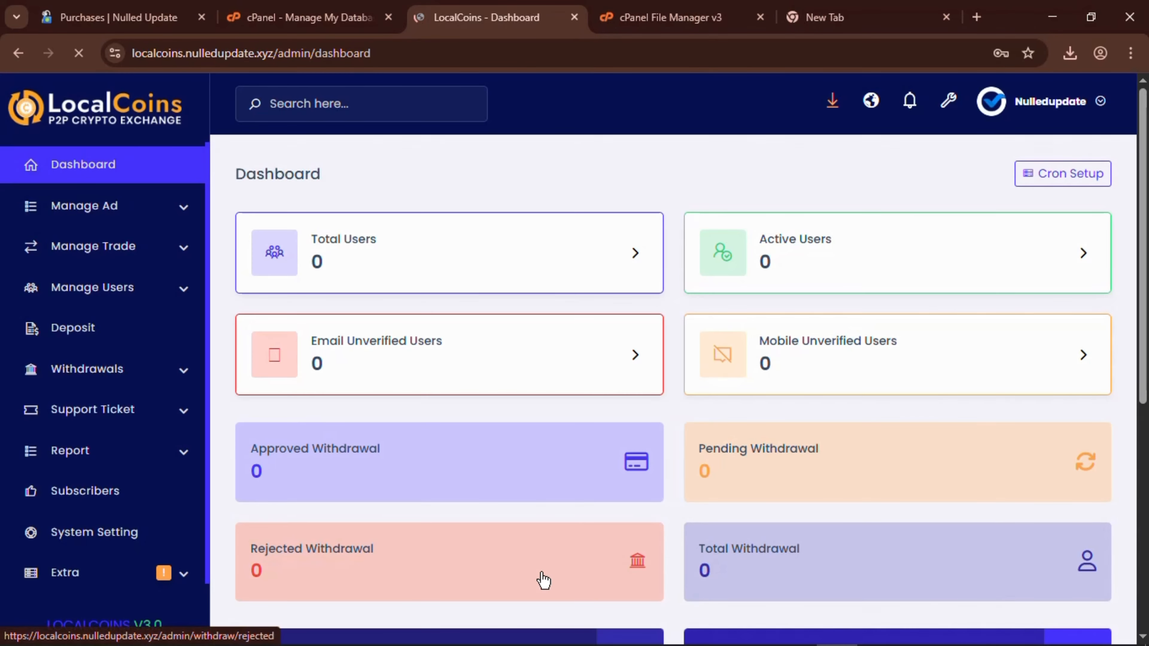
{"action": "scroll", "coordinate": [113, 247], "scroll_direction": "down", "scroll_amount": 1}
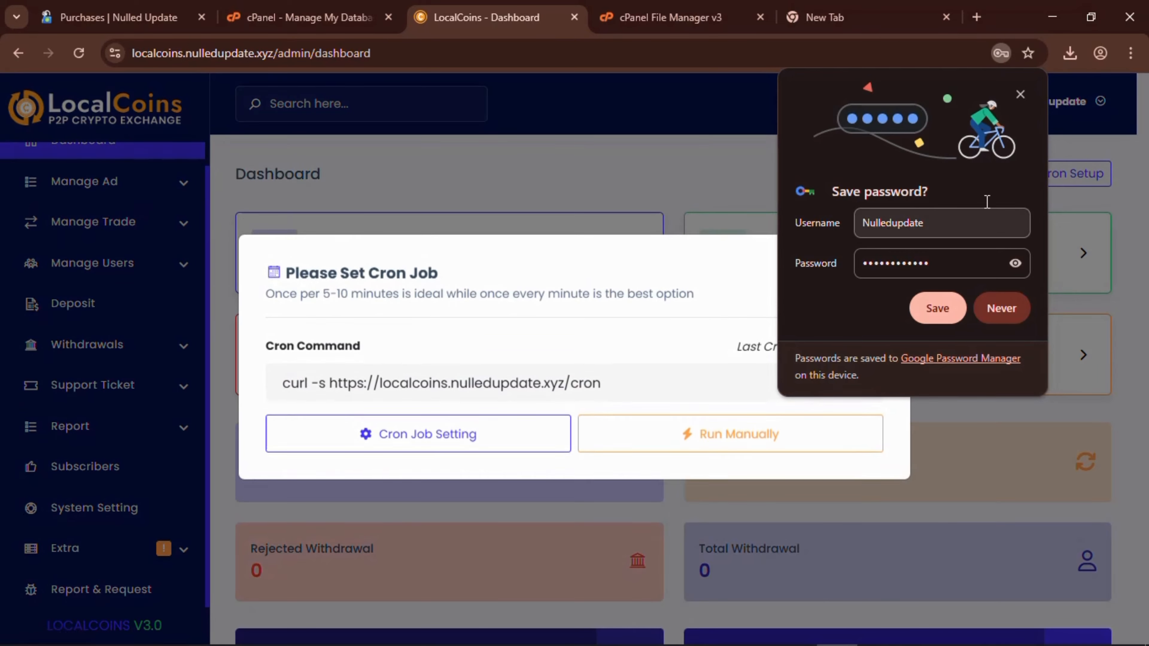
Dismiss the save-password prompt and copy the cron command from the Please Set Cron Job notice.
{"action": "left_click", "coordinate": [1024, 98]}
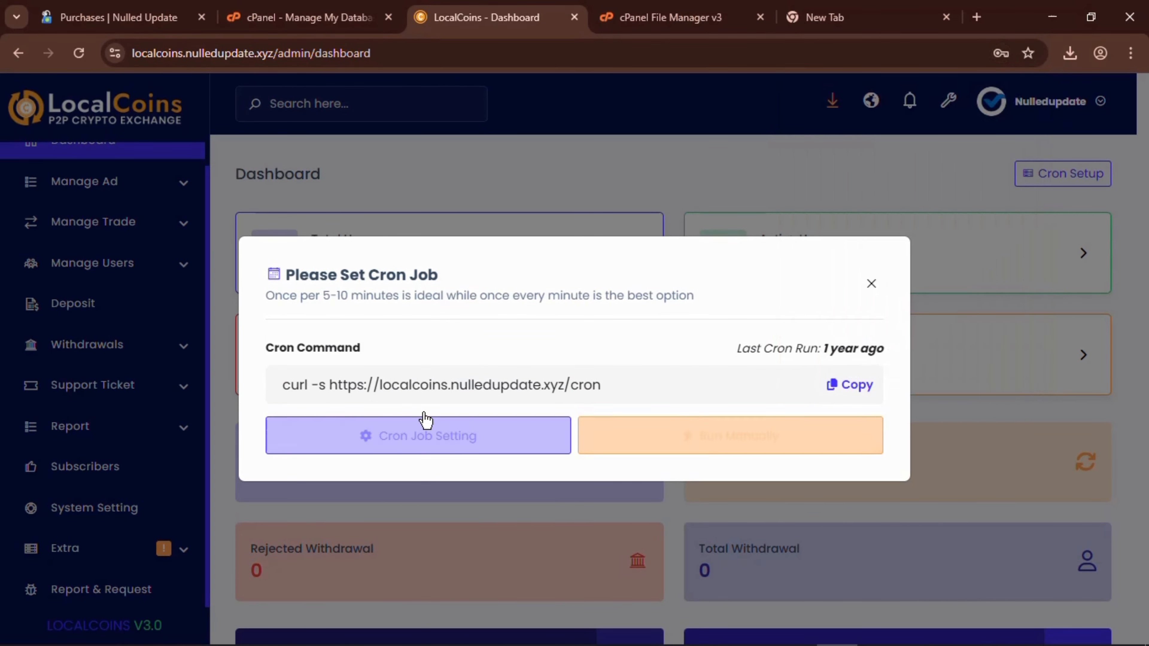
{"action": "left_click", "coordinate": [850, 385]}
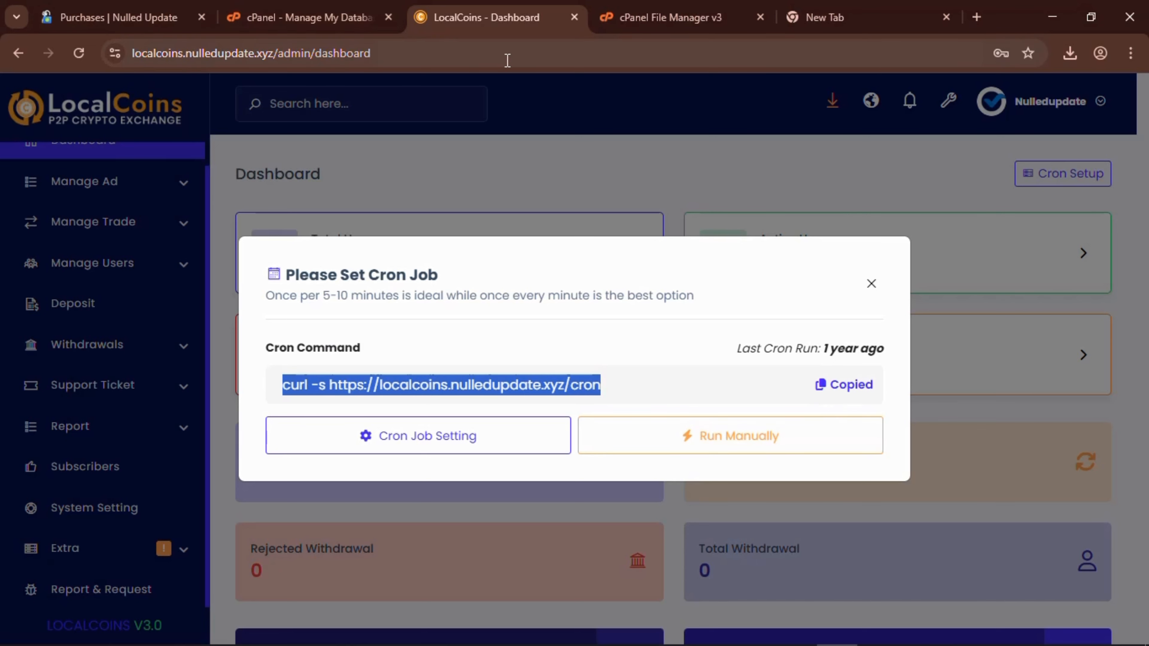
{"action": "left_click", "coordinate": [347, 19]}
Find the Cron Jobs tool by searching cPanel tools for 'cron'.
{"action": "left_click", "coordinate": [820, 93]}
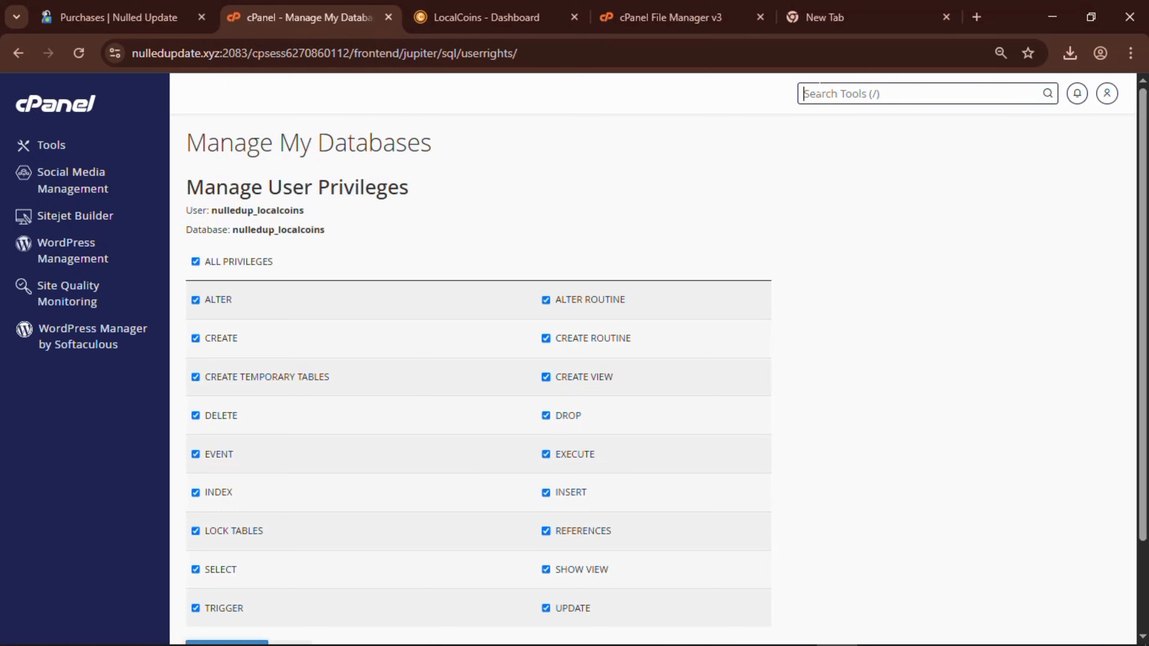
{"action": "type", "text": "ccro"}
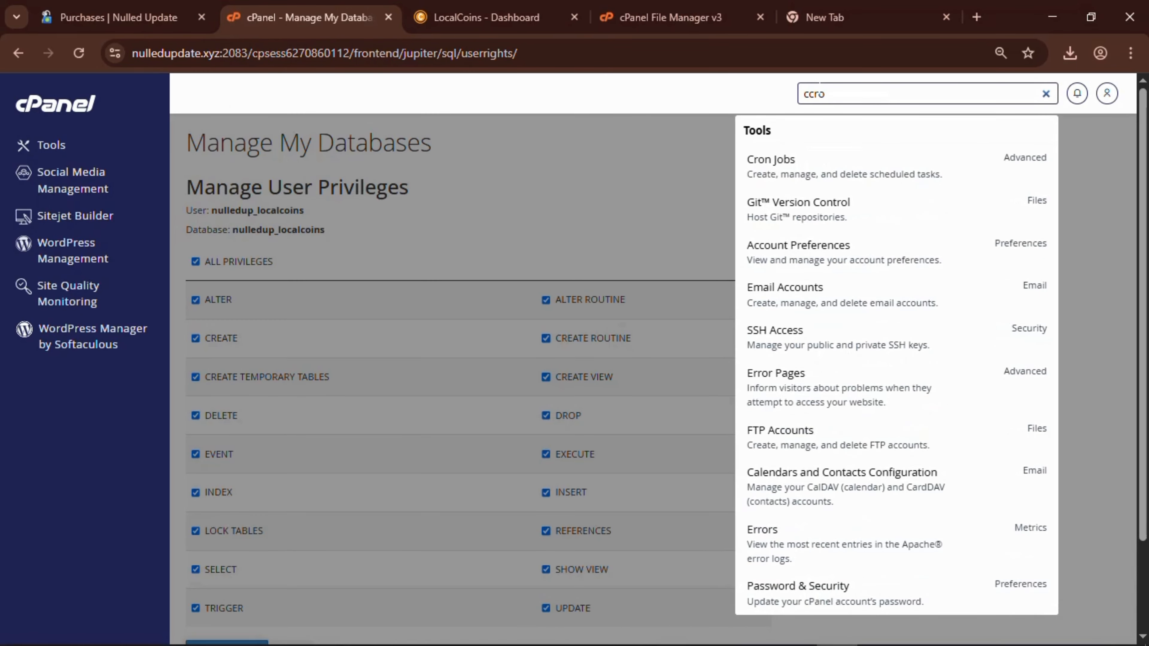
{"action": "key", "text": "BackSpace"}
{"action": "key", "text": "BackSpace"}
{"action": "key", "text": "BackSpace"}
{"action": "type", "text": "r"}
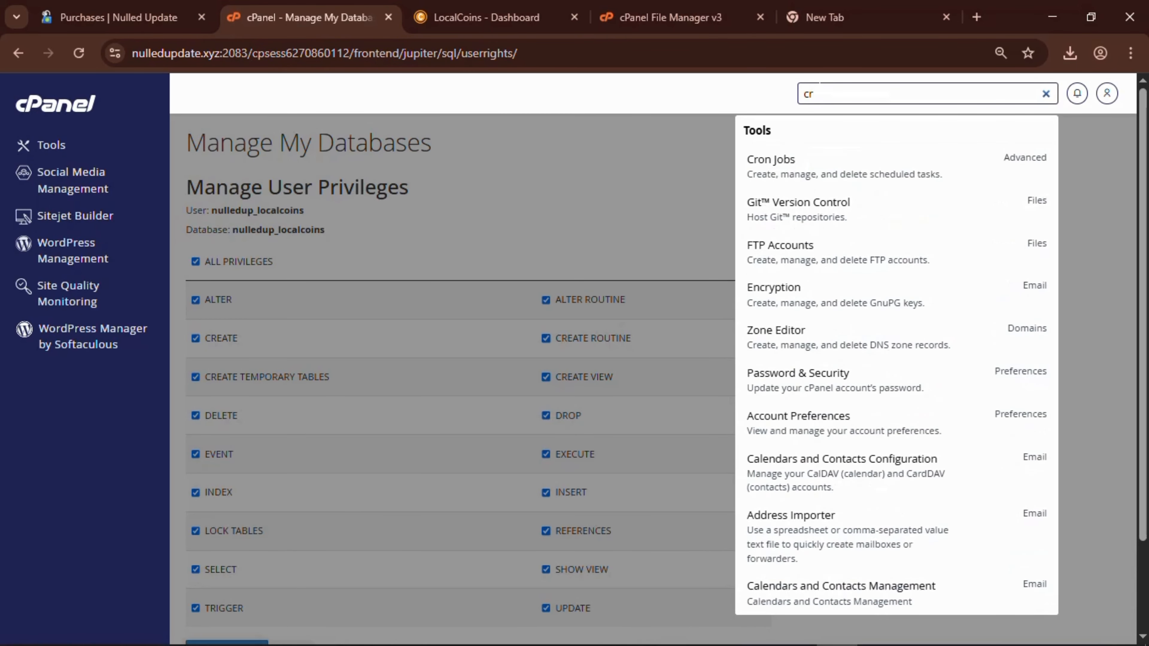
{"action": "type", "text": "o"}
{"action": "left_click", "coordinate": [857, 184]}
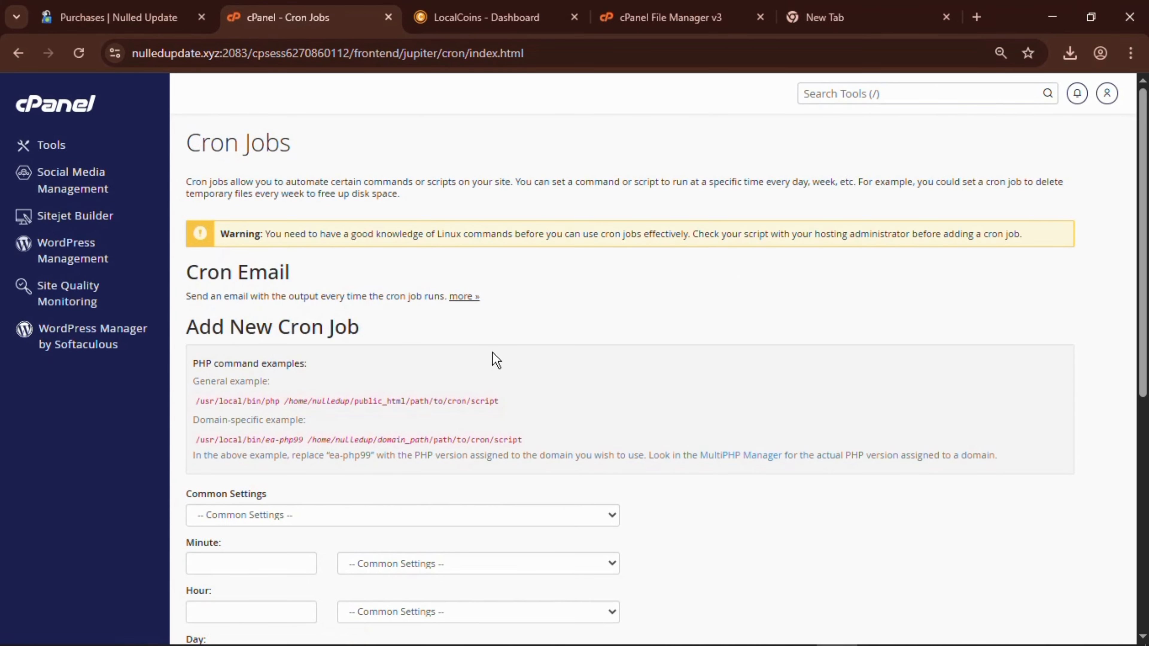
{"action": "scroll", "coordinate": [493, 353], "scroll_direction": "down", "scroll_amount": 7}
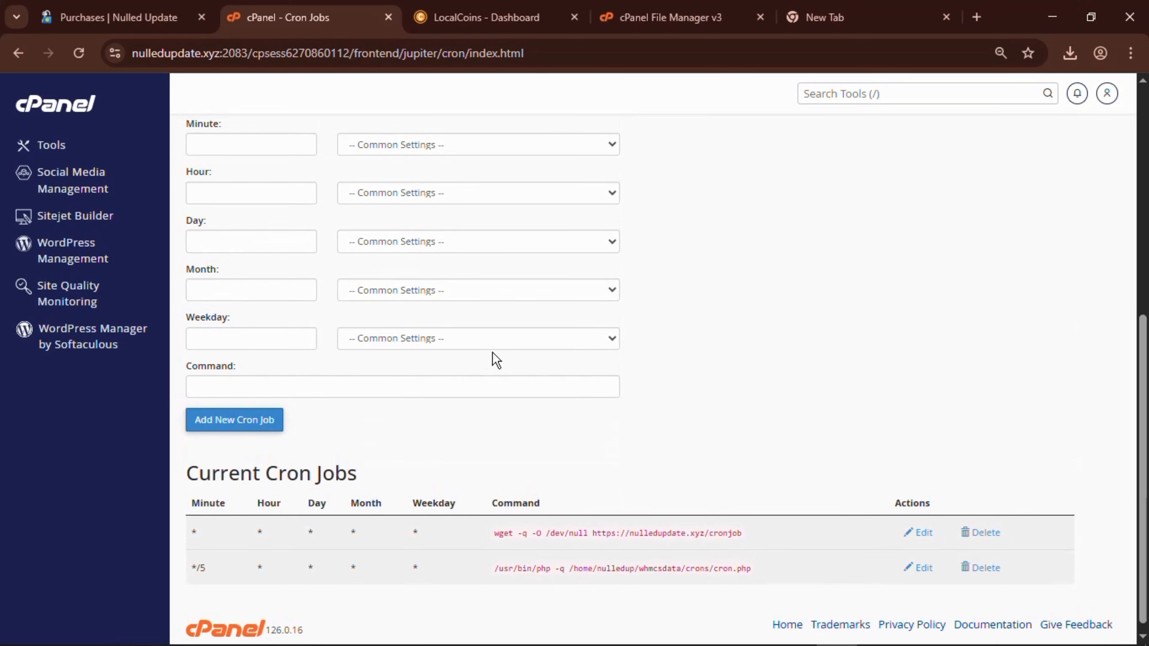
{"action": "scroll", "coordinate": [428, 351], "scroll_direction": "up", "scroll_amount": 4}
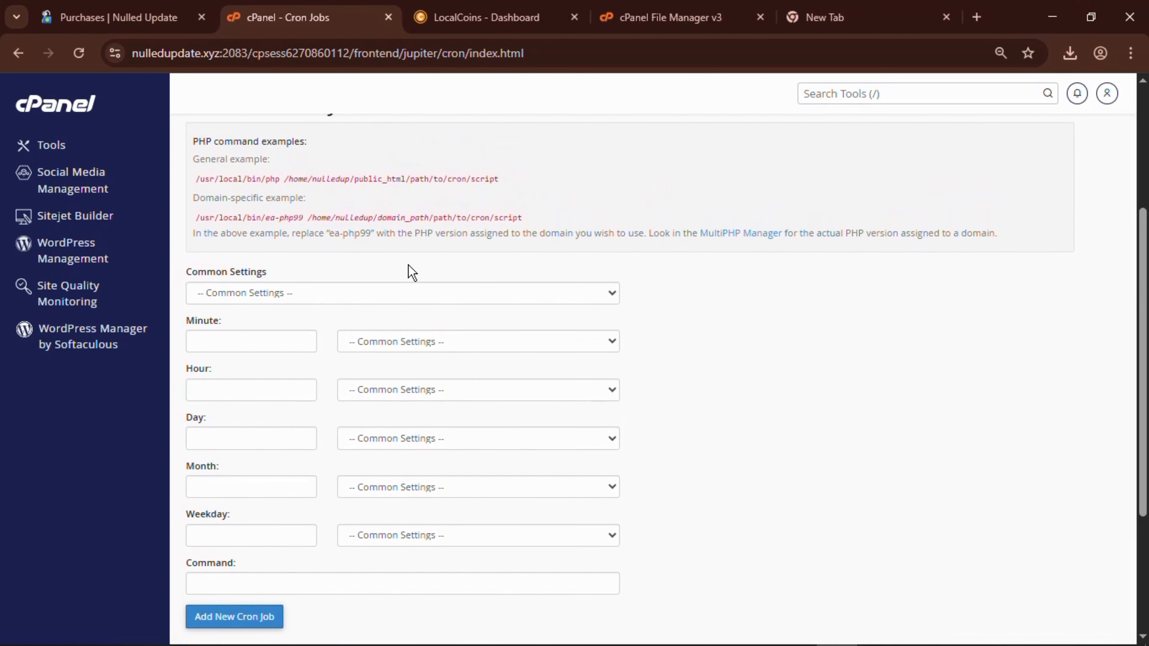
{"action": "left_click", "coordinate": [397, 295]}
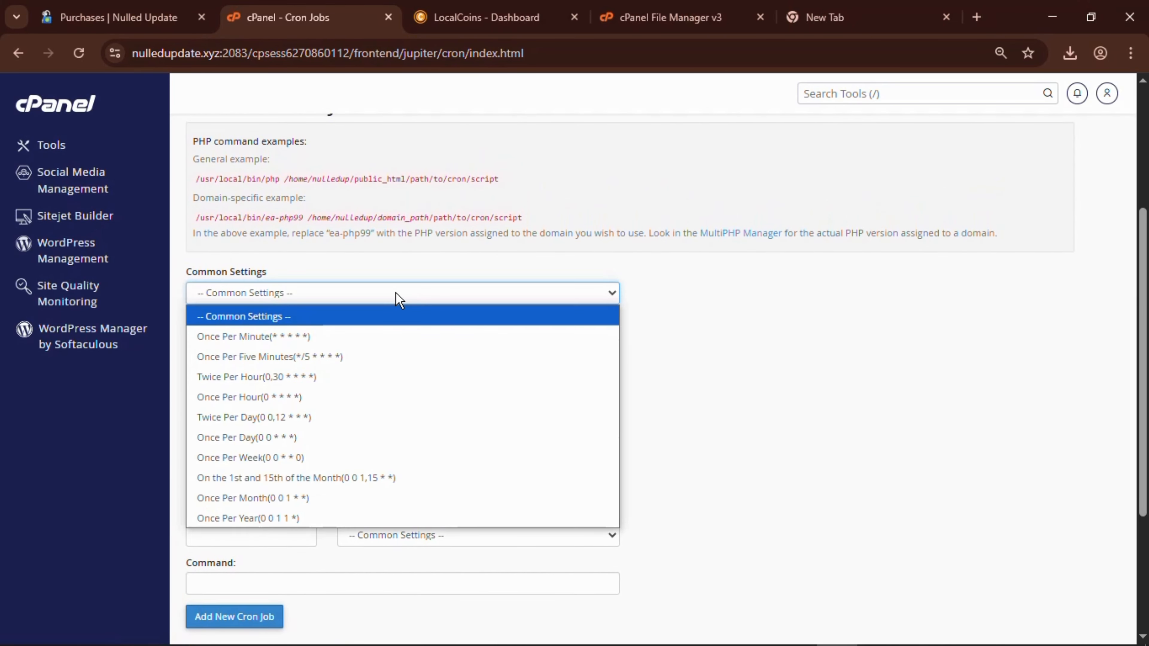
{"action": "left_click", "coordinate": [392, 357]}
{"action": "scroll", "coordinate": [370, 379], "scroll_direction": "down", "scroll_amount": 5}
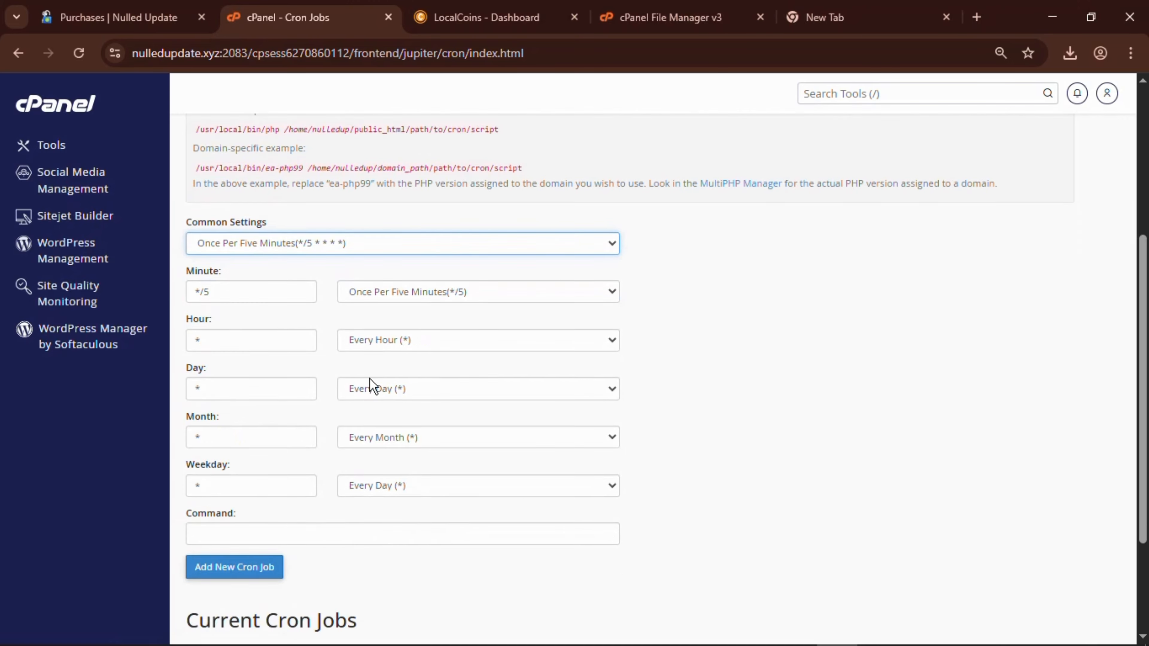
{"action": "left_click", "coordinate": [370, 377]}
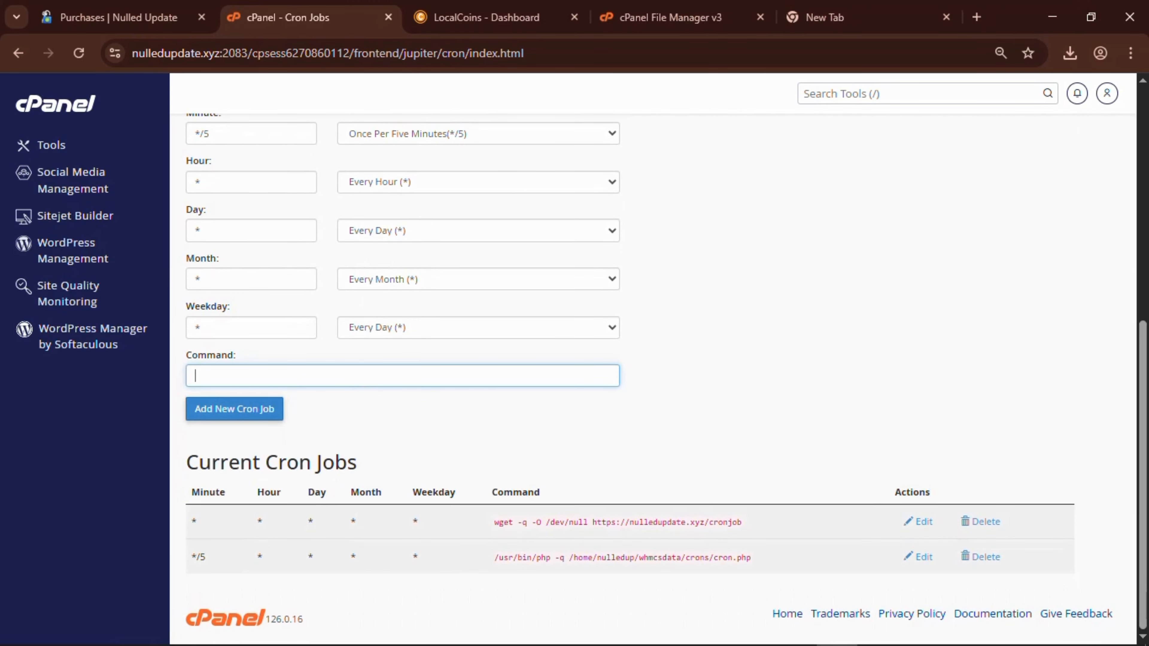
{"action": "key", "text": "ctrl+v"}
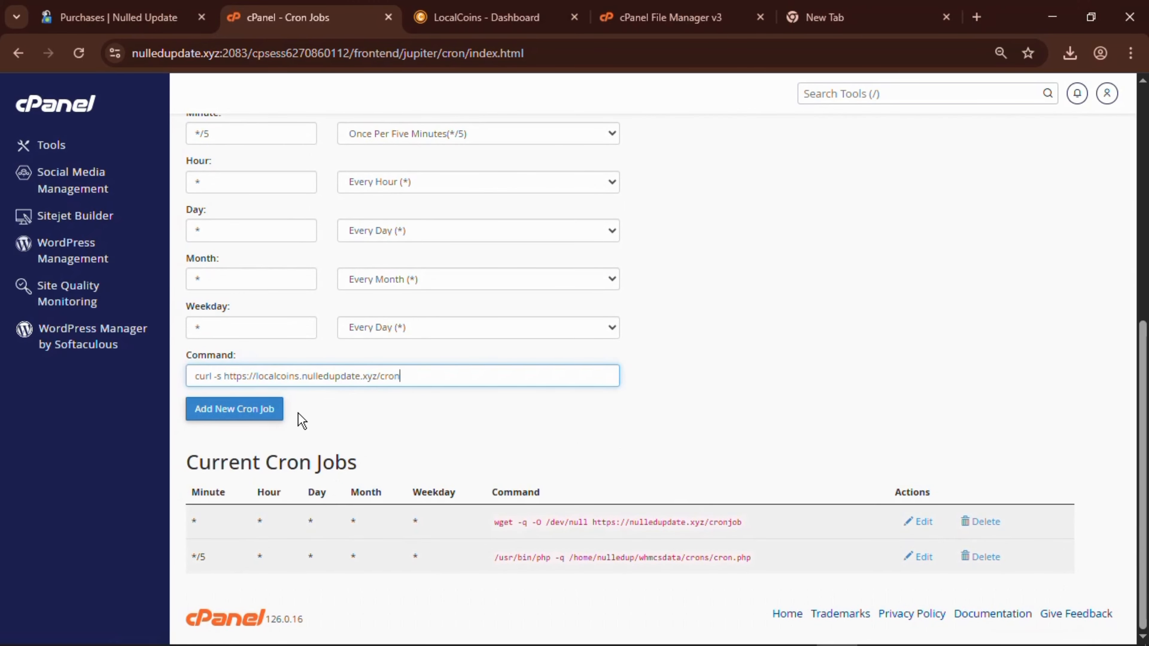
{"action": "left_click", "coordinate": [260, 410]}
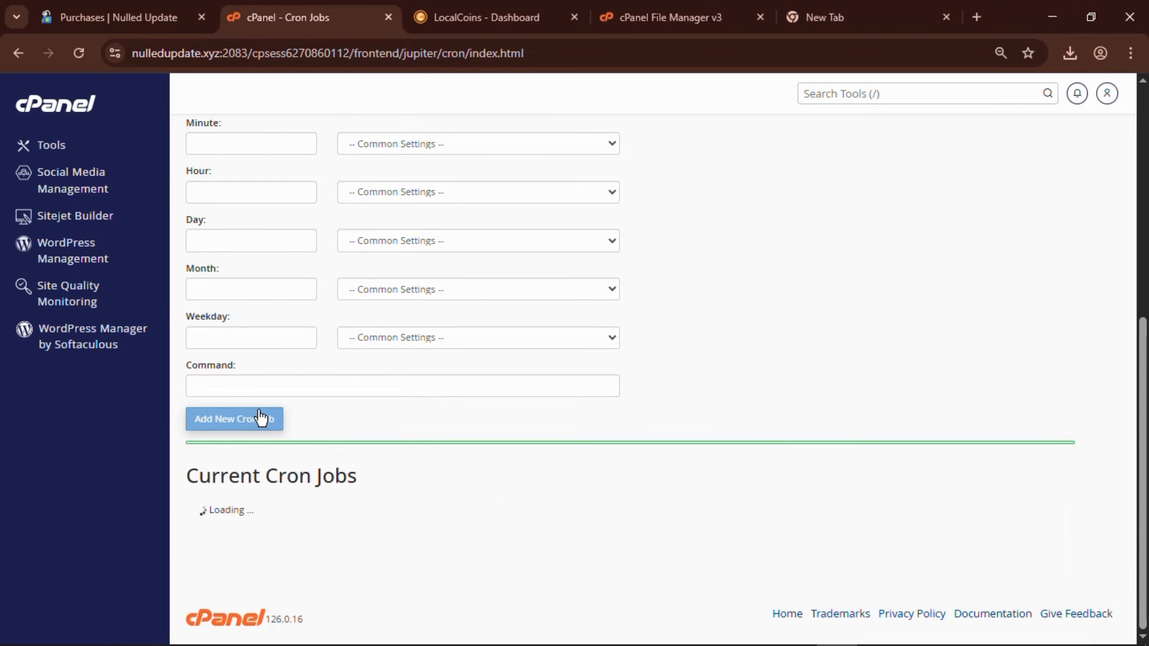
{"action": "scroll", "coordinate": [494, 458], "scroll_direction": "down", "scroll_amount": 2}
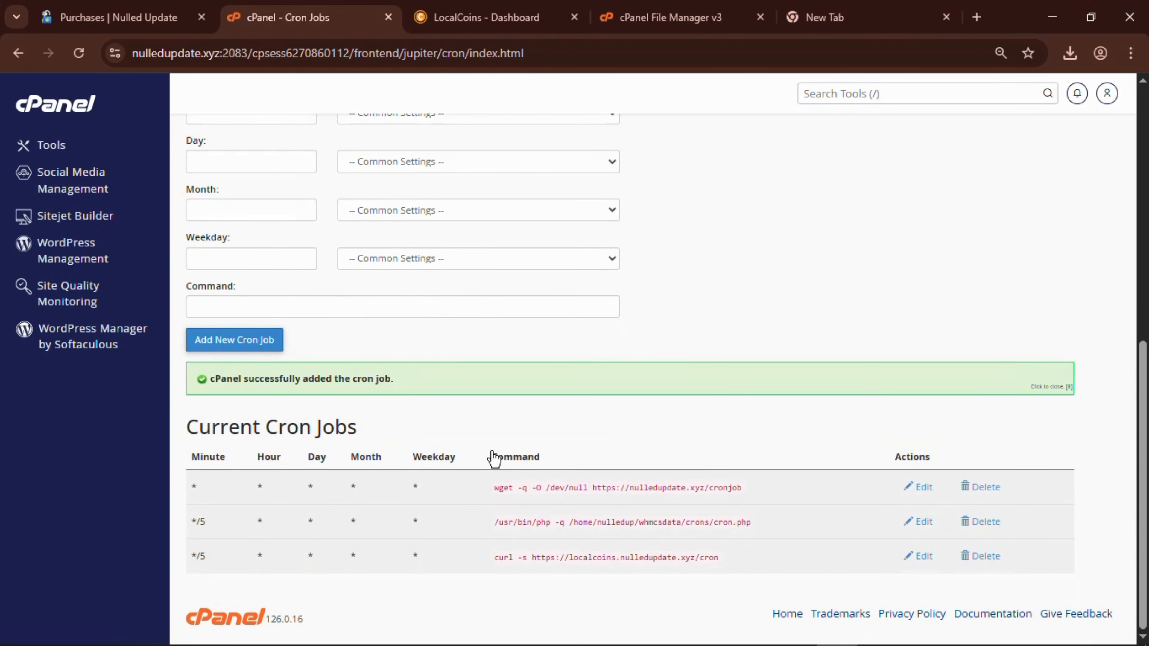
{"action": "scroll", "coordinate": [493, 457], "scroll_direction": "up", "scroll_amount": 11}
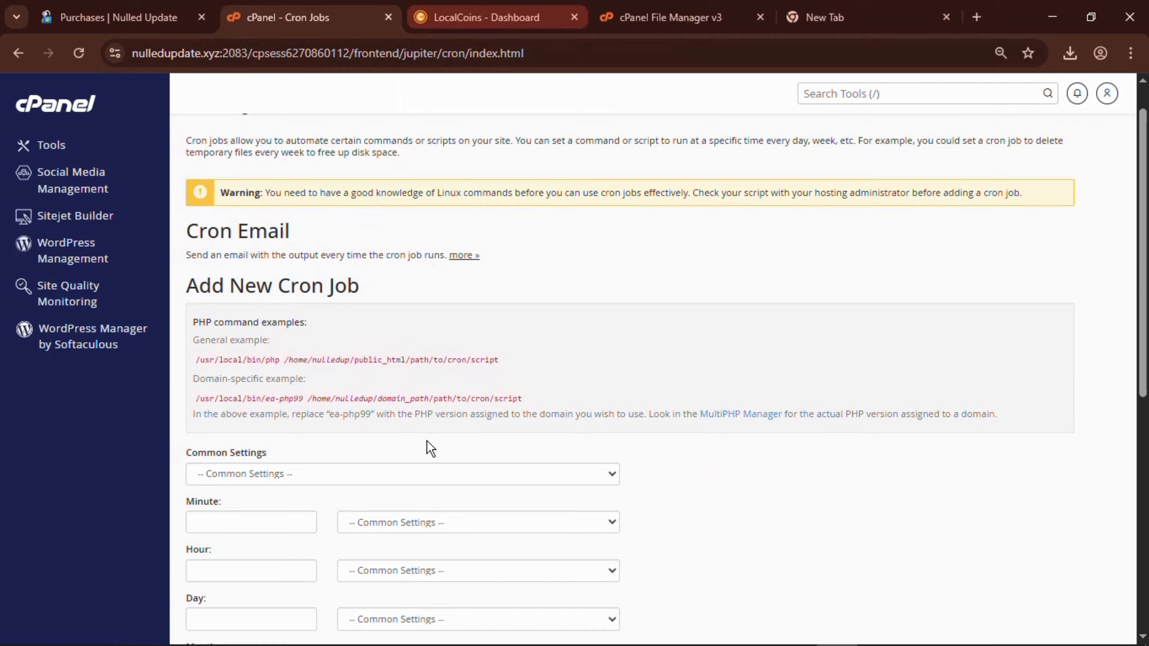
Return to the LocalCoins admin Dashboard and close the cron job notice.
{"action": "key", "text": "ctrl+Tab"}
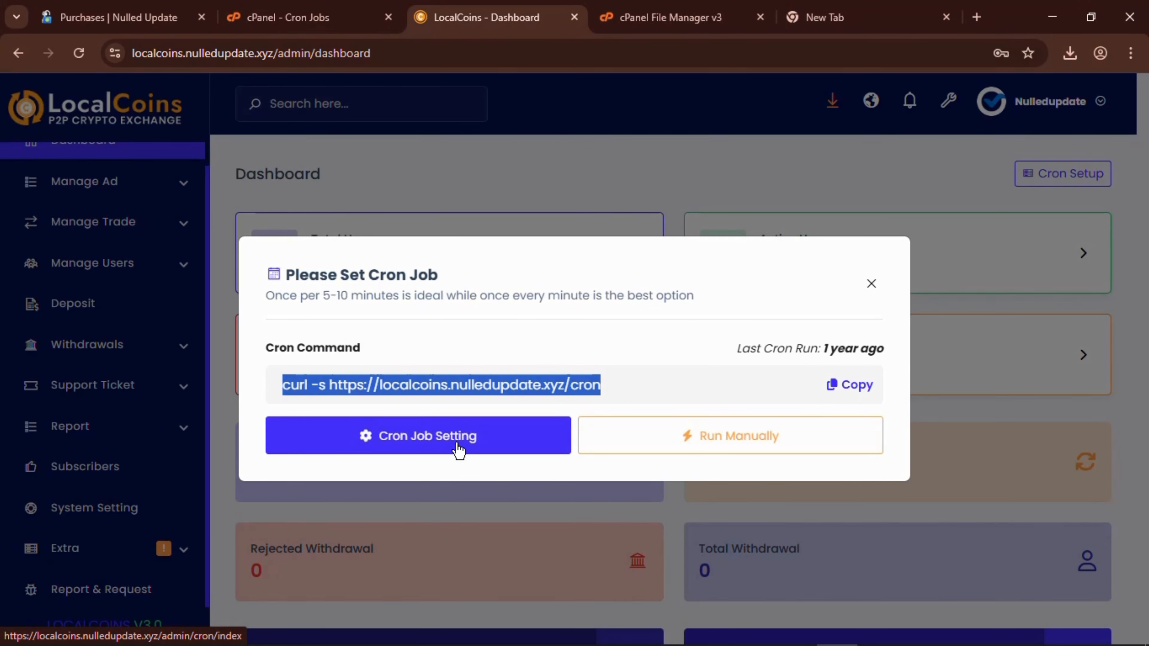
{"action": "left_click", "coordinate": [873, 287]}
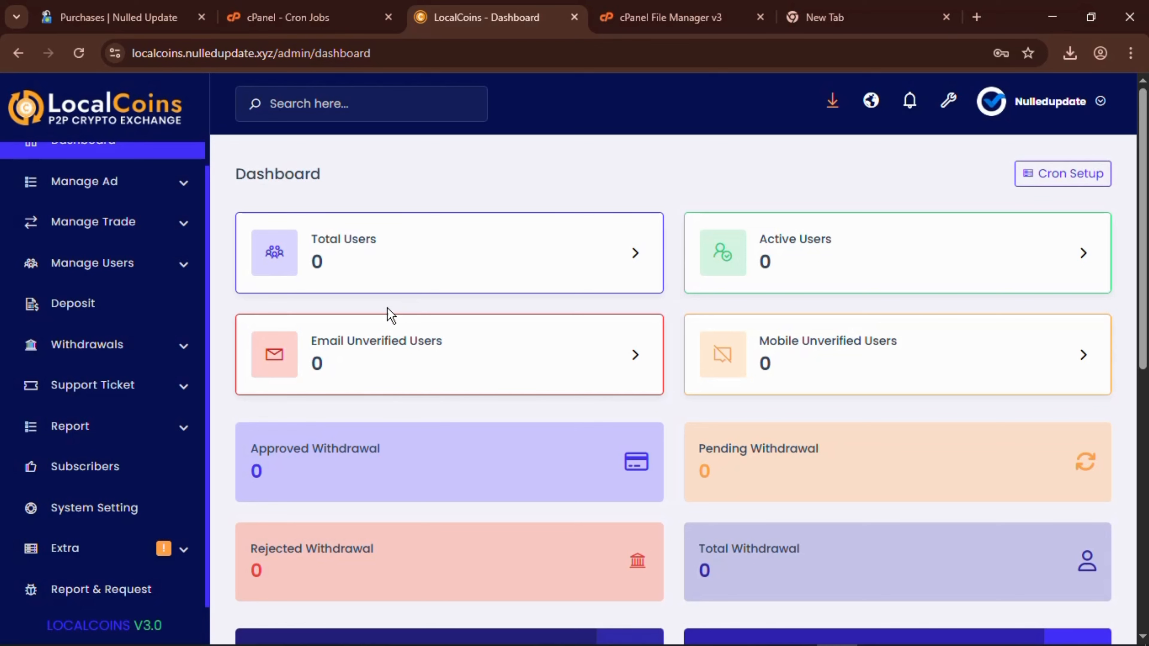
{"action": "scroll", "coordinate": [61, 250], "scroll_direction": "up", "scroll_amount": 1}
{"action": "scroll", "coordinate": [61, 251], "scroll_direction": "down", "scroll_amount": 1}
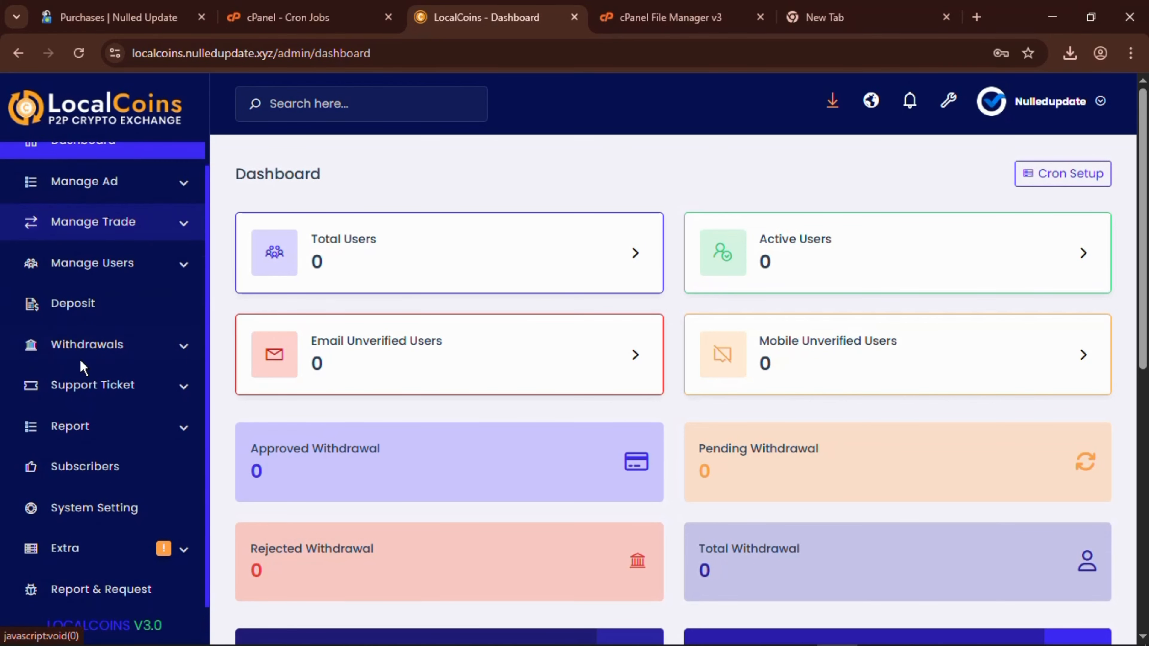
Activate the Elite template in place of Basic under Manage Templates.
{"action": "left_click", "coordinate": [122, 514]}
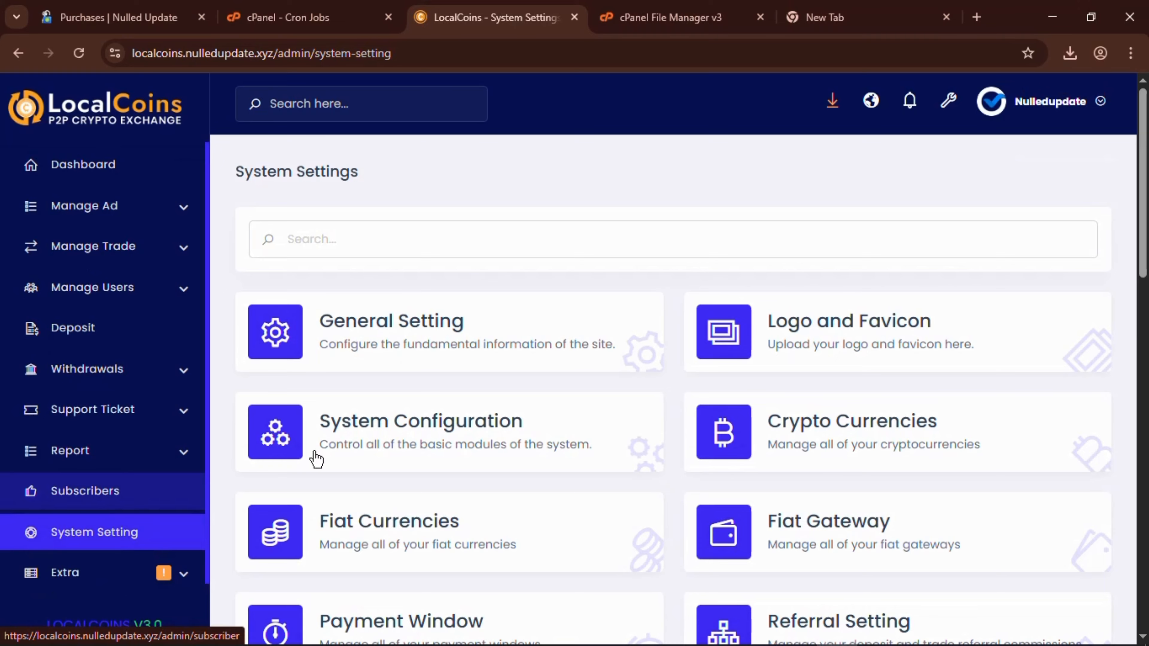
{"action": "scroll", "coordinate": [751, 519], "scroll_direction": "down", "scroll_amount": 2}
{"action": "scroll", "coordinate": [751, 519], "scroll_direction": "down", "scroll_amount": 5}
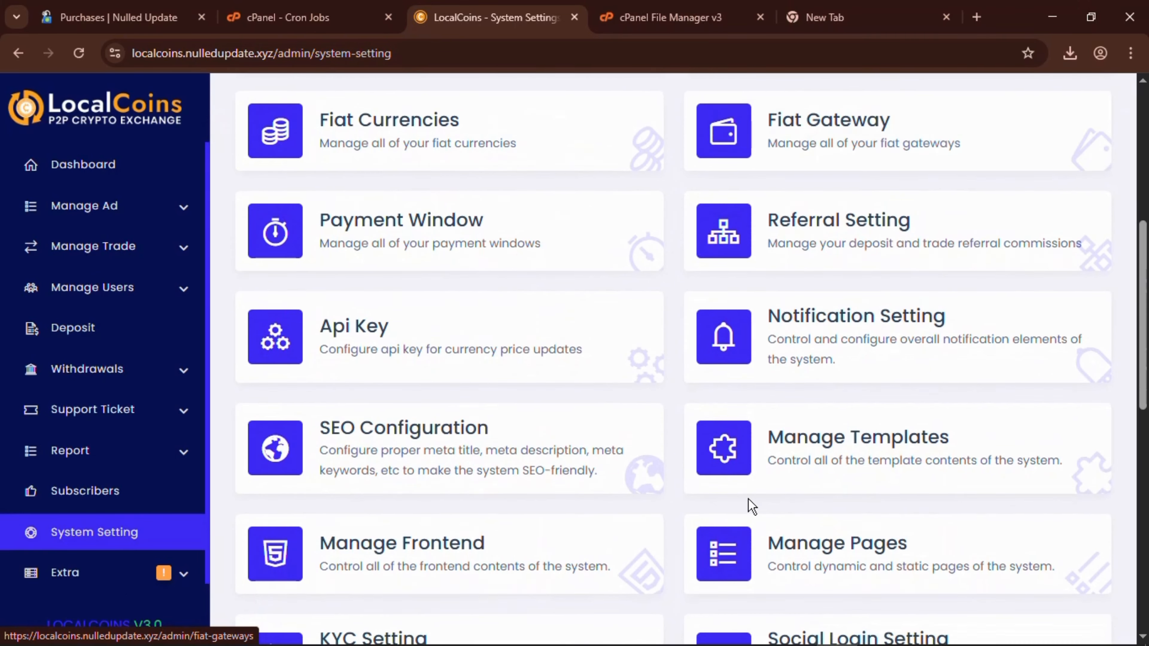
{"action": "left_click", "coordinate": [783, 440]}
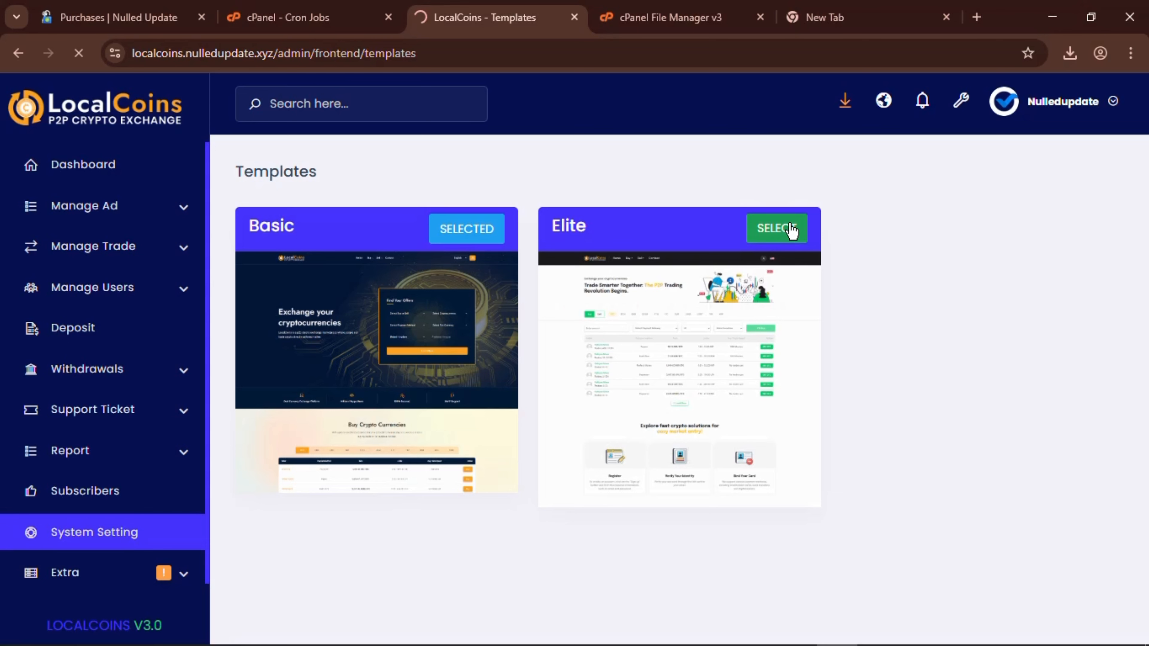
{"action": "scroll", "coordinate": [4, 402], "scroll_direction": "down", "scroll_amount": 1}
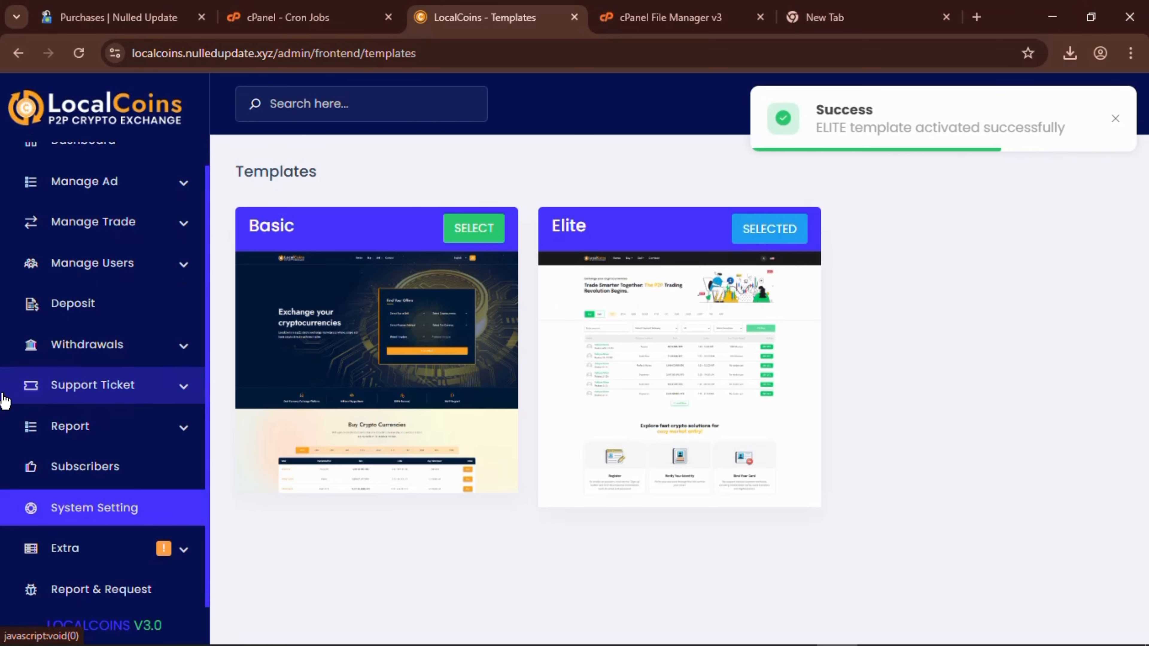
{"action": "left_click", "coordinate": [90, 518]}
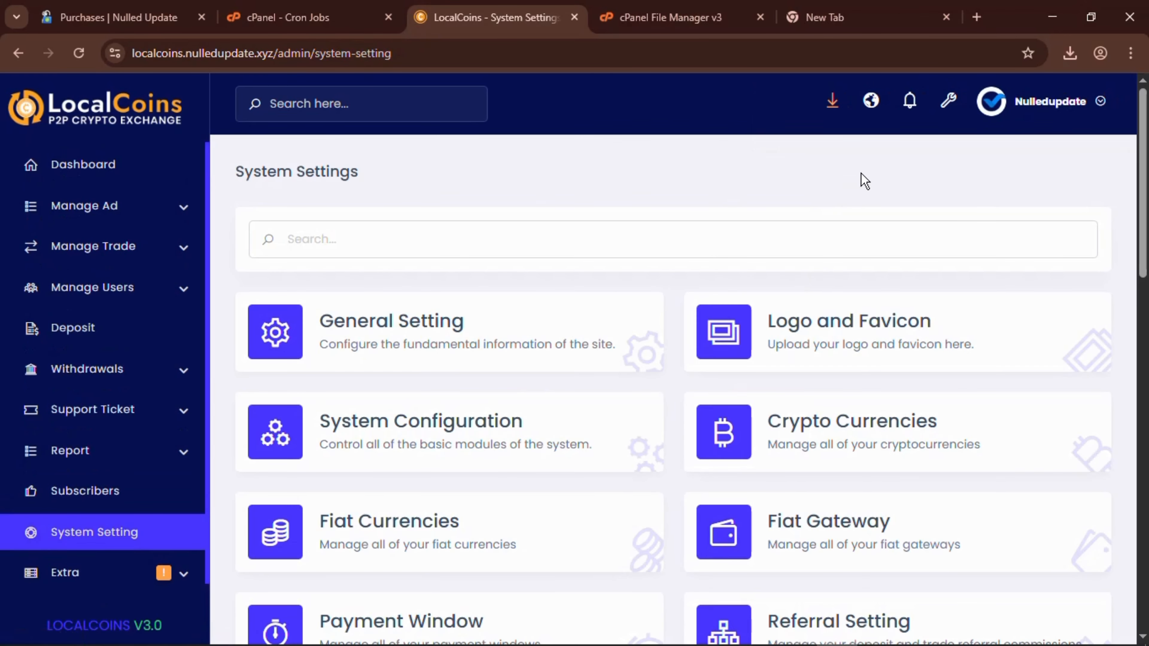
Visit the LocalCoins public site in a new tab, browse the Elite home page, and show the Login/Register options.
{"action": "left_click", "coordinate": [870, 101]}
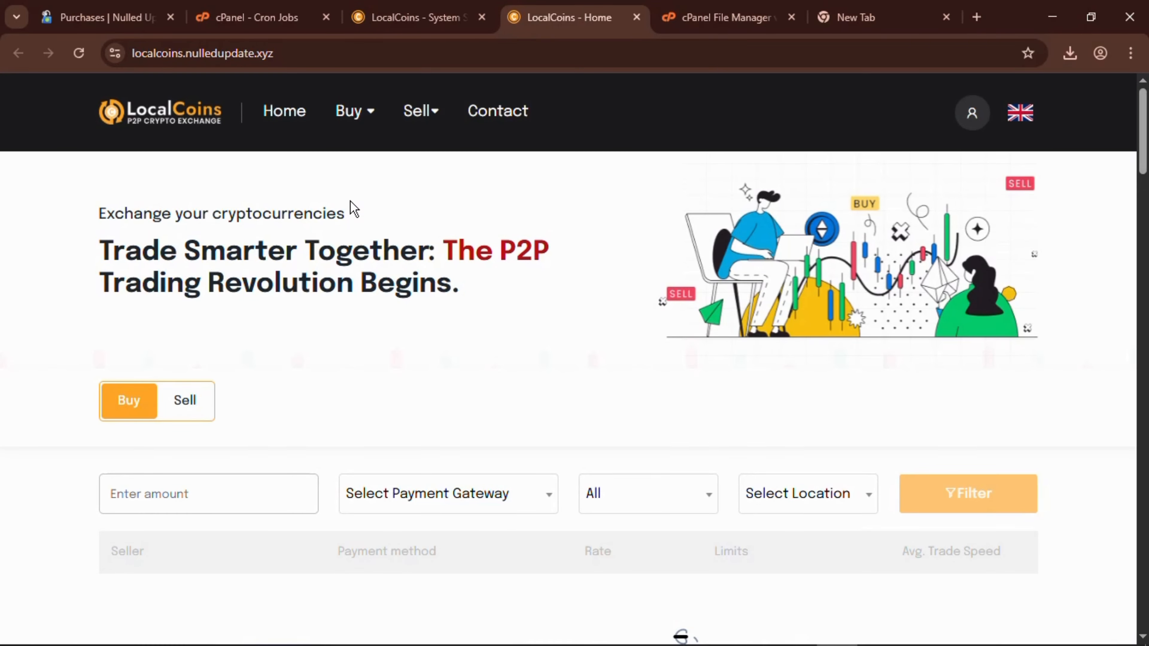
{"action": "scroll", "coordinate": [394, 384], "scroll_direction": "down", "scroll_amount": 6}
{"action": "scroll", "coordinate": [393, 382], "scroll_direction": "down", "scroll_amount": 20}
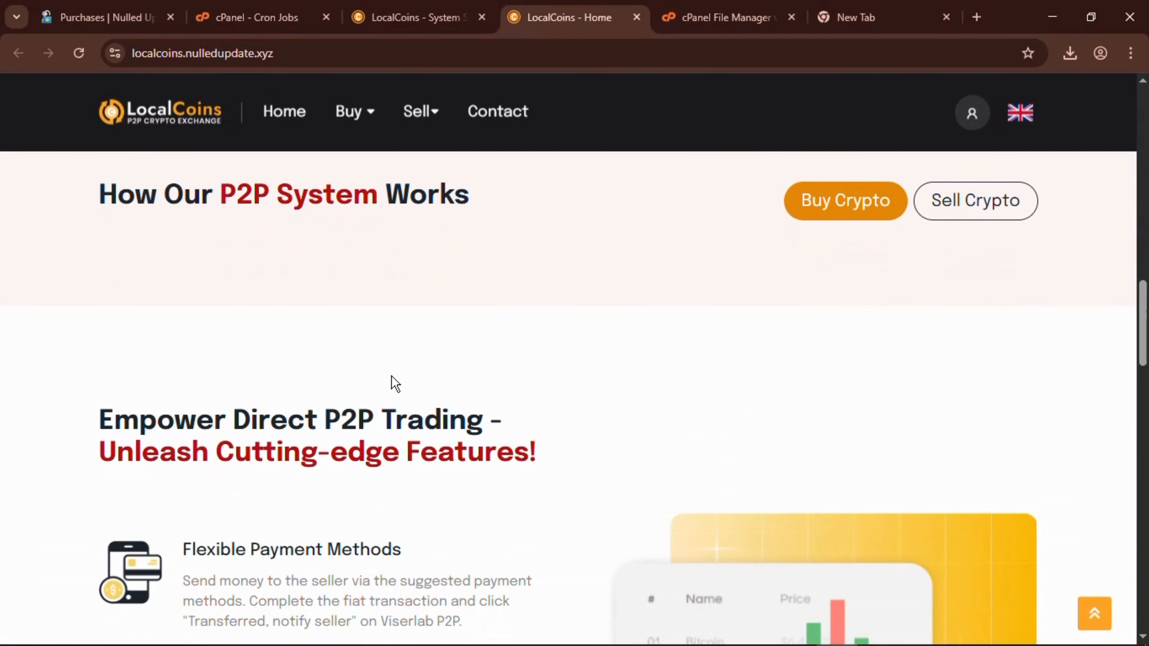
{"action": "scroll", "coordinate": [395, 384], "scroll_direction": "down", "scroll_amount": 5}
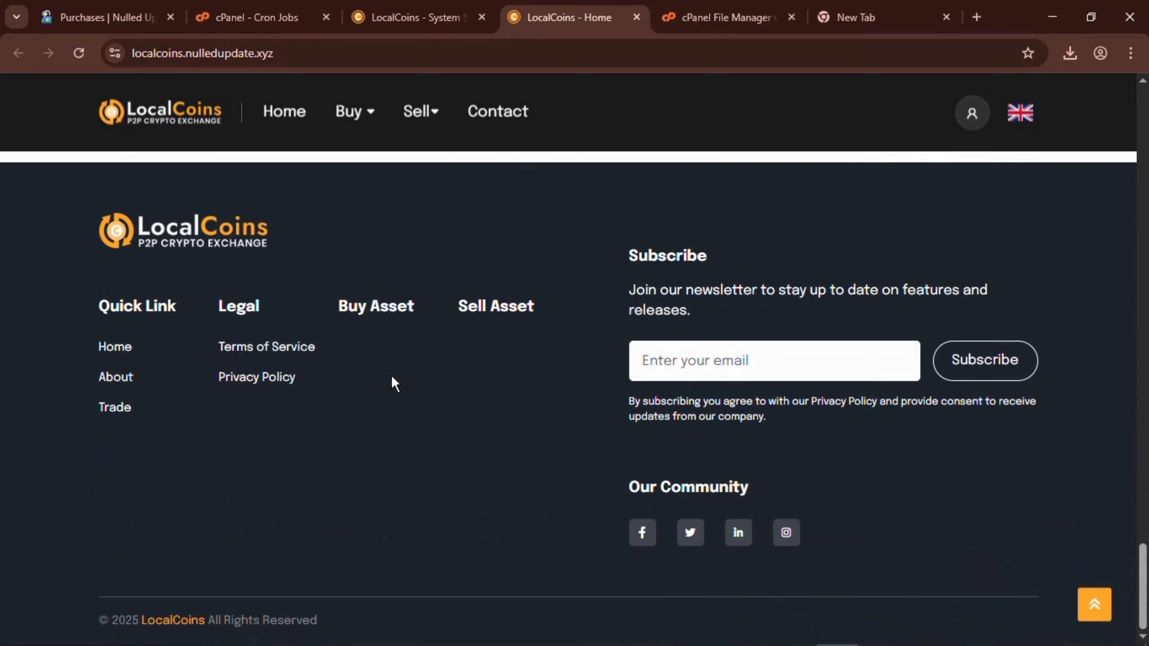
{"action": "scroll", "coordinate": [395, 384], "scroll_direction": "up", "scroll_amount": 15}
{"action": "scroll", "coordinate": [395, 384], "scroll_direction": "up", "scroll_amount": 10}
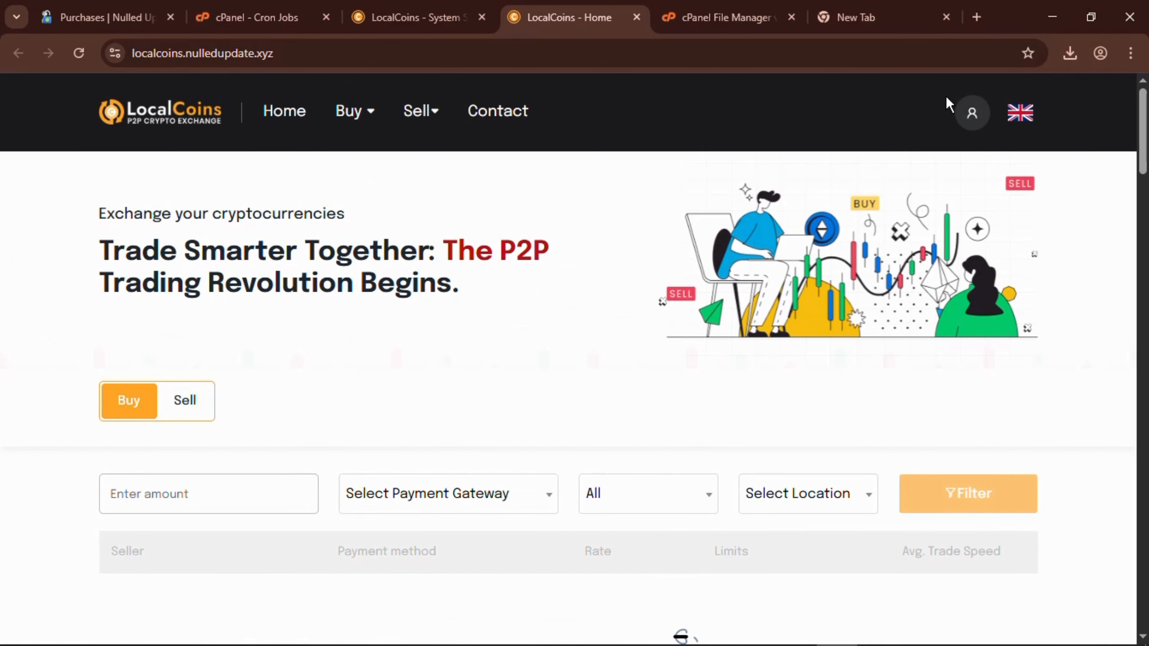
{"action": "left_click", "coordinate": [975, 117]}
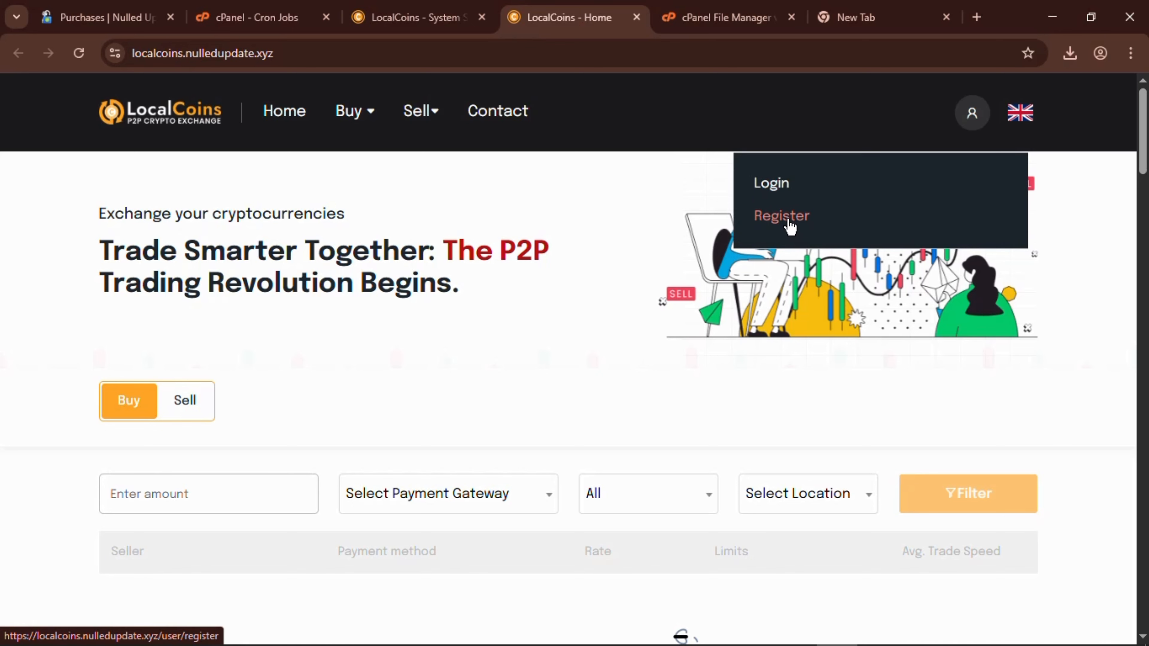
Return to the admin's System Setting overview and open System Configuration.
{"action": "left_click", "coordinate": [398, 10]}
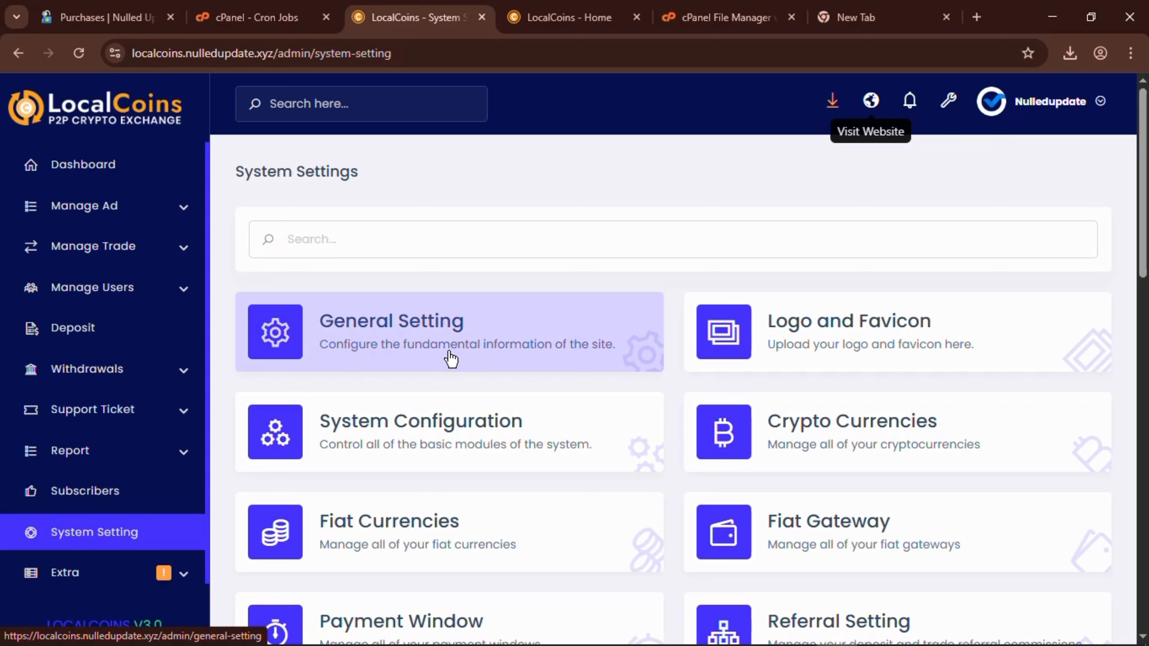
{"action": "left_click", "coordinate": [430, 346]}
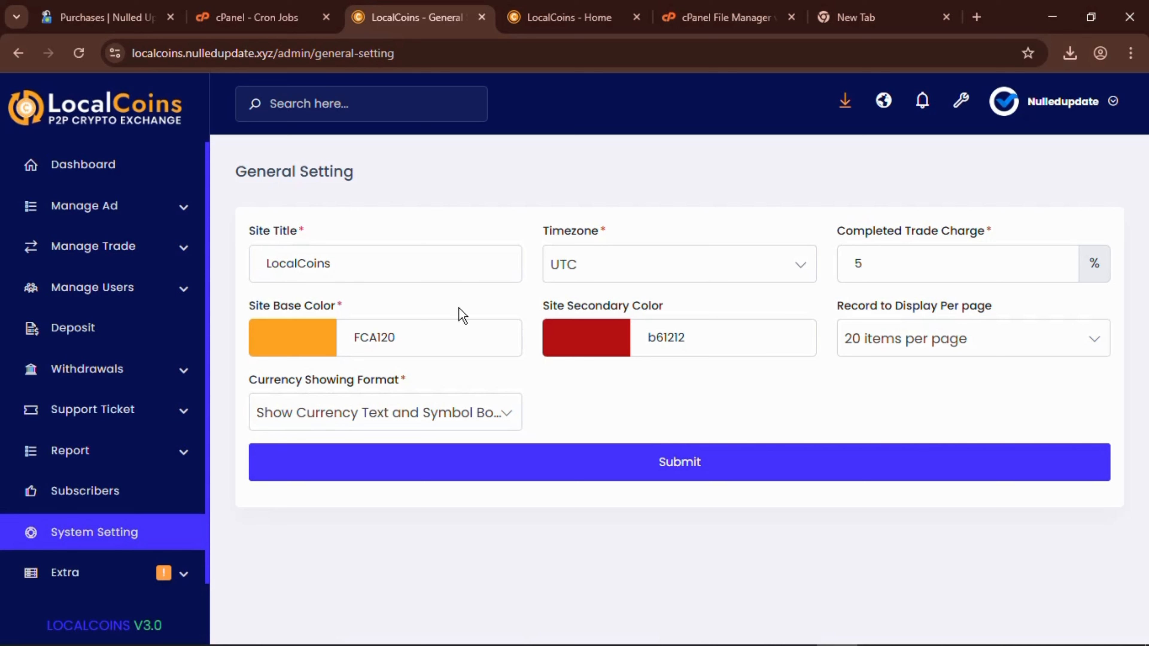
{"action": "left_click", "coordinate": [73, 535]}
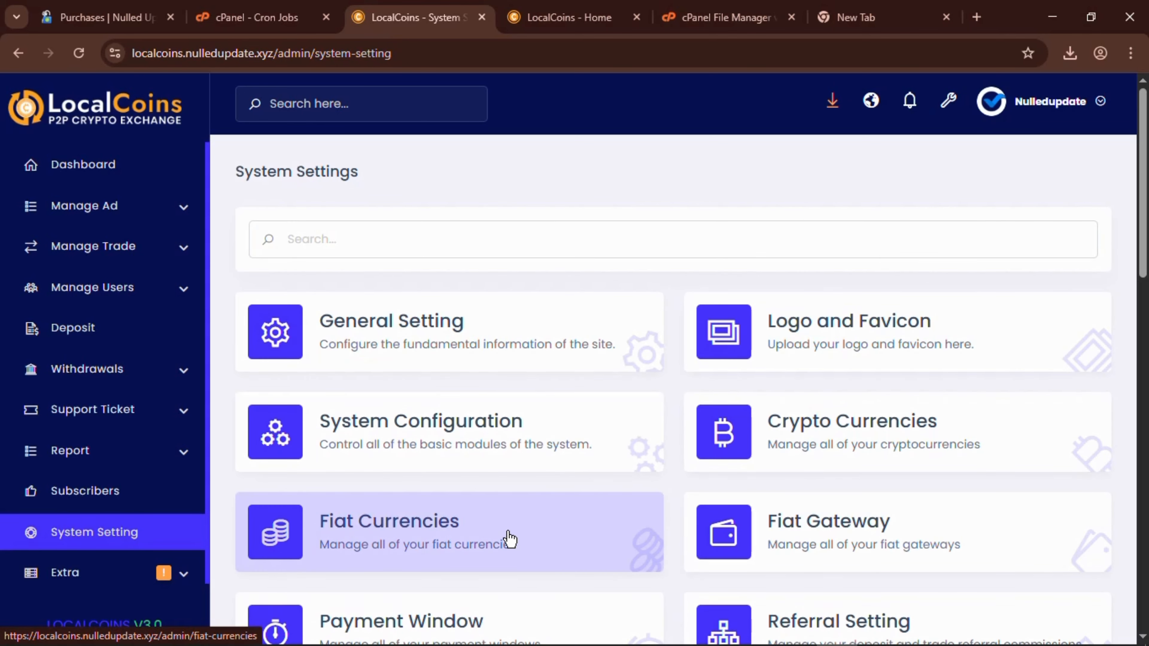
{"action": "scroll", "coordinate": [510, 539], "scroll_direction": "down", "scroll_amount": 3}
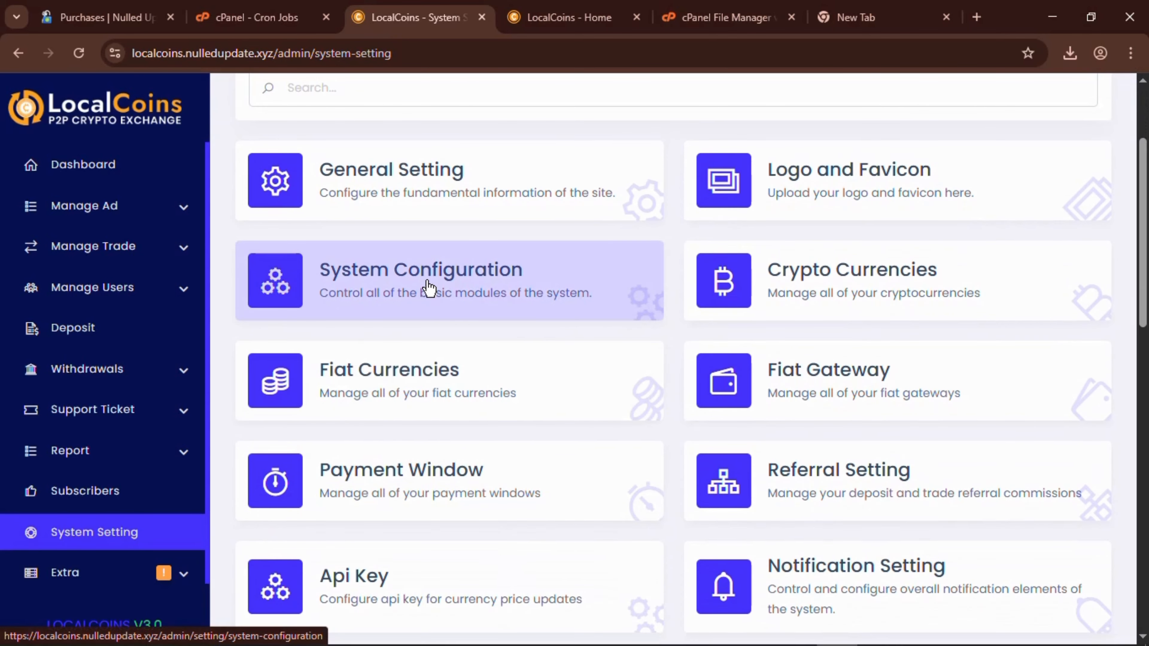
{"action": "left_click", "coordinate": [428, 288]}
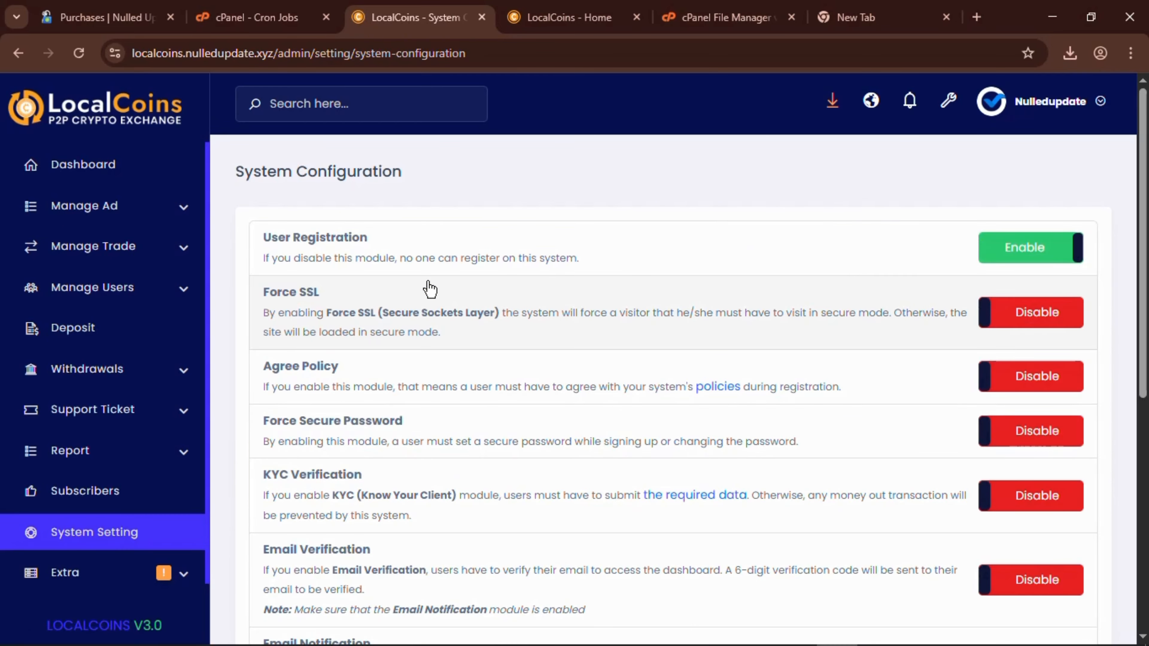
Enable the Agree Policy module and submit the System Configuration.
{"action": "scroll", "coordinate": [429, 289], "scroll_direction": "down", "scroll_amount": 3}
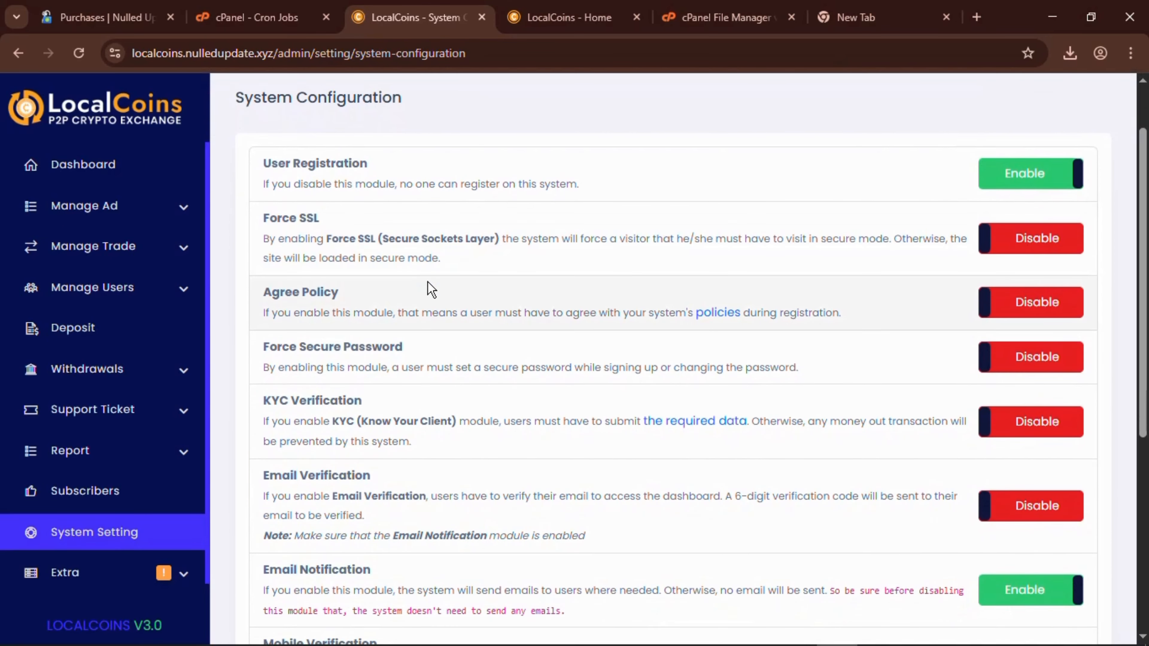
{"action": "scroll", "coordinate": [429, 288], "scroll_direction": "down", "scroll_amount": 2}
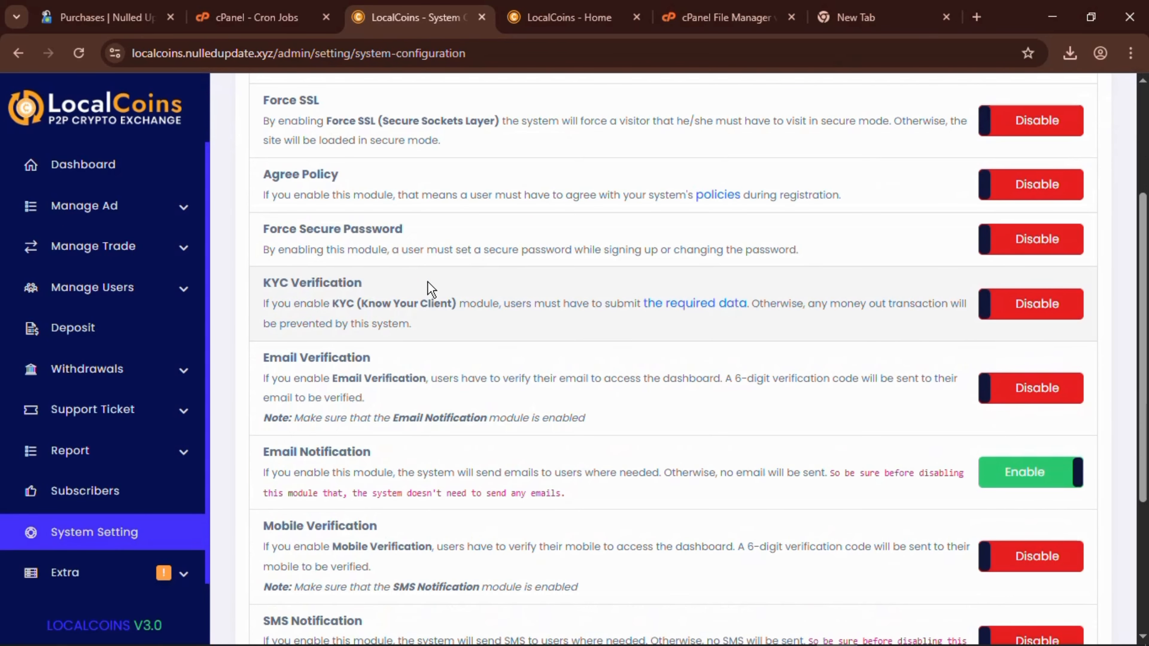
{"action": "scroll", "coordinate": [428, 288], "scroll_direction": "up", "scroll_amount": 3}
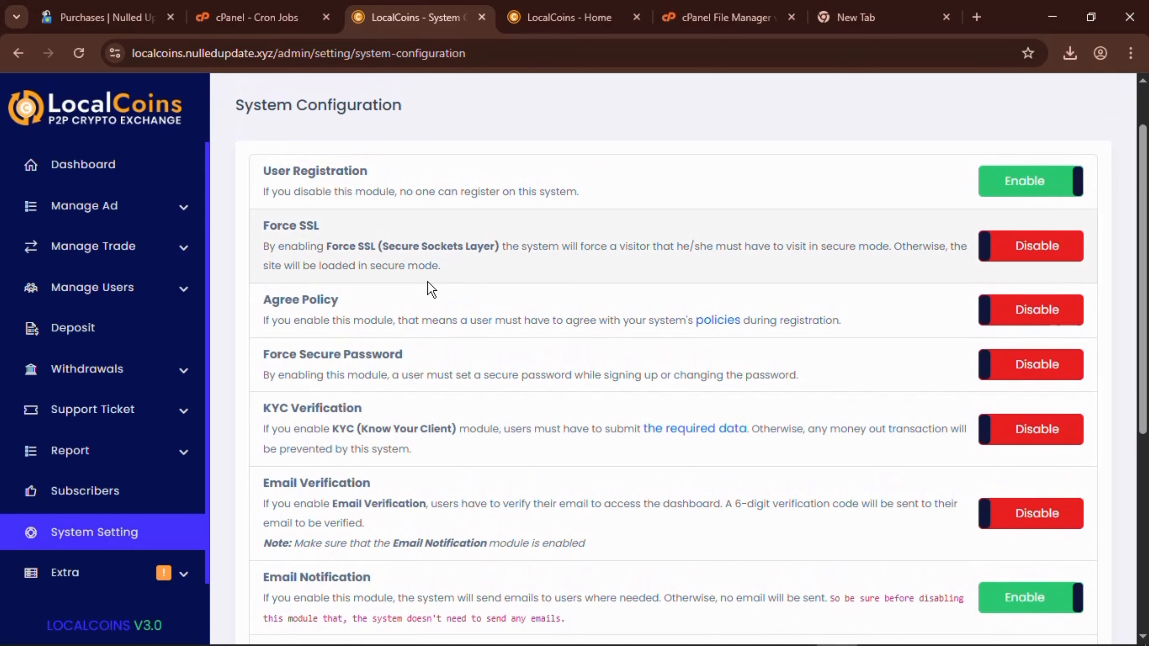
{"action": "scroll", "coordinate": [428, 282], "scroll_direction": "down", "scroll_amount": 2}
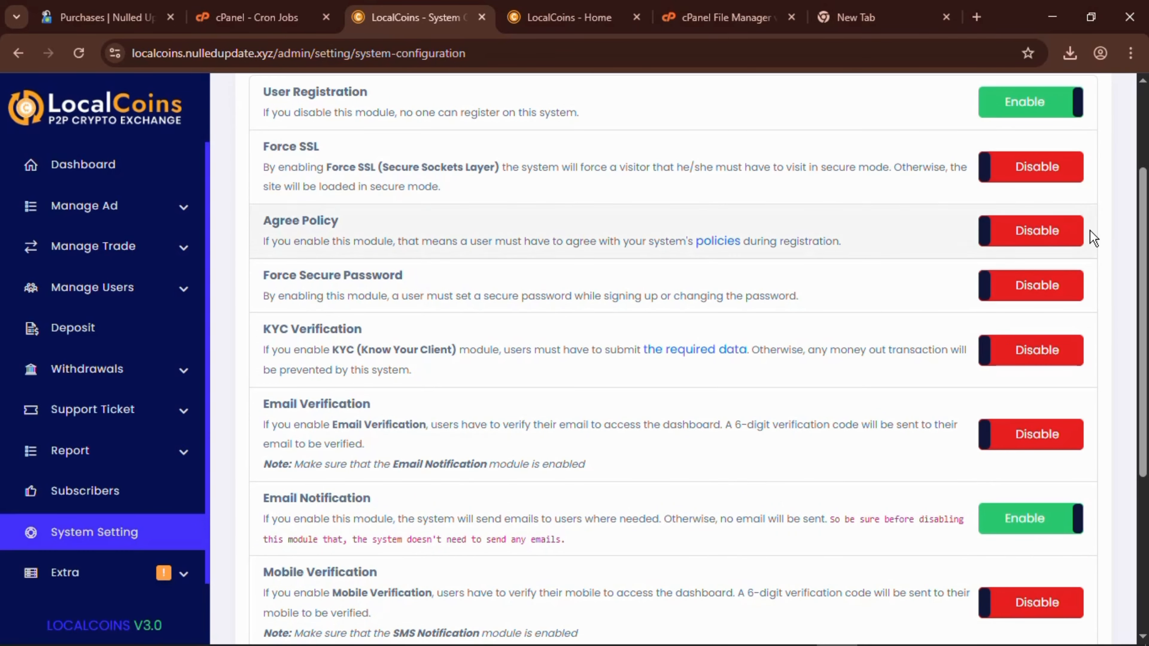
{"action": "left_click", "coordinate": [1014, 231]}
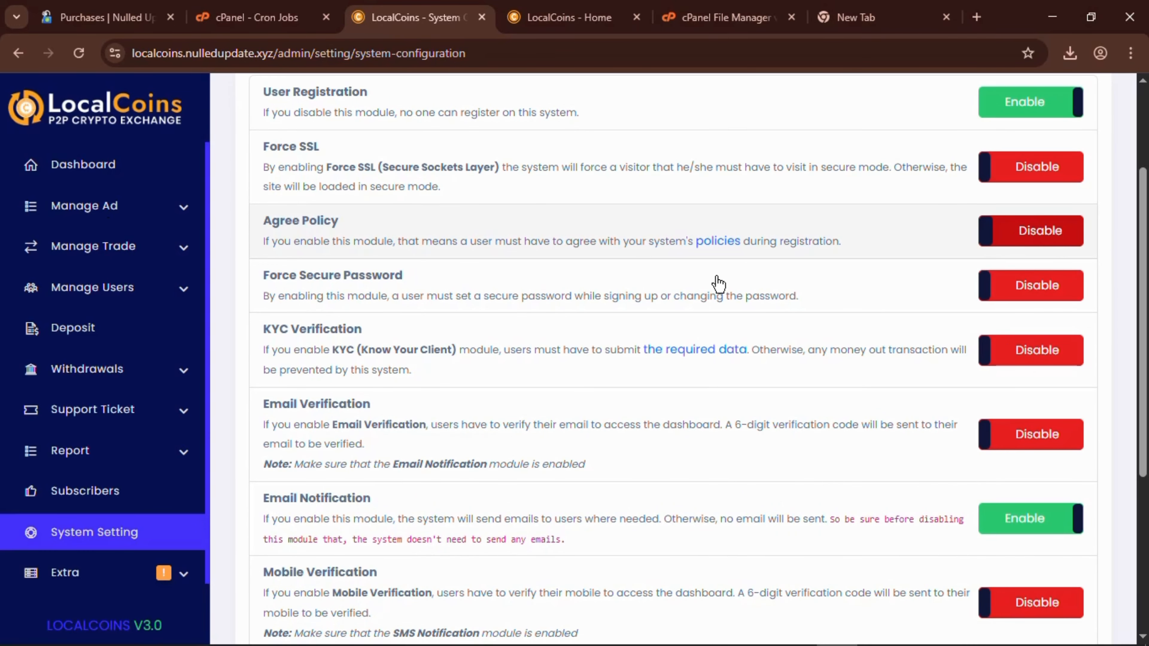
{"action": "scroll", "coordinate": [720, 283], "scroll_direction": "down", "scroll_amount": 1}
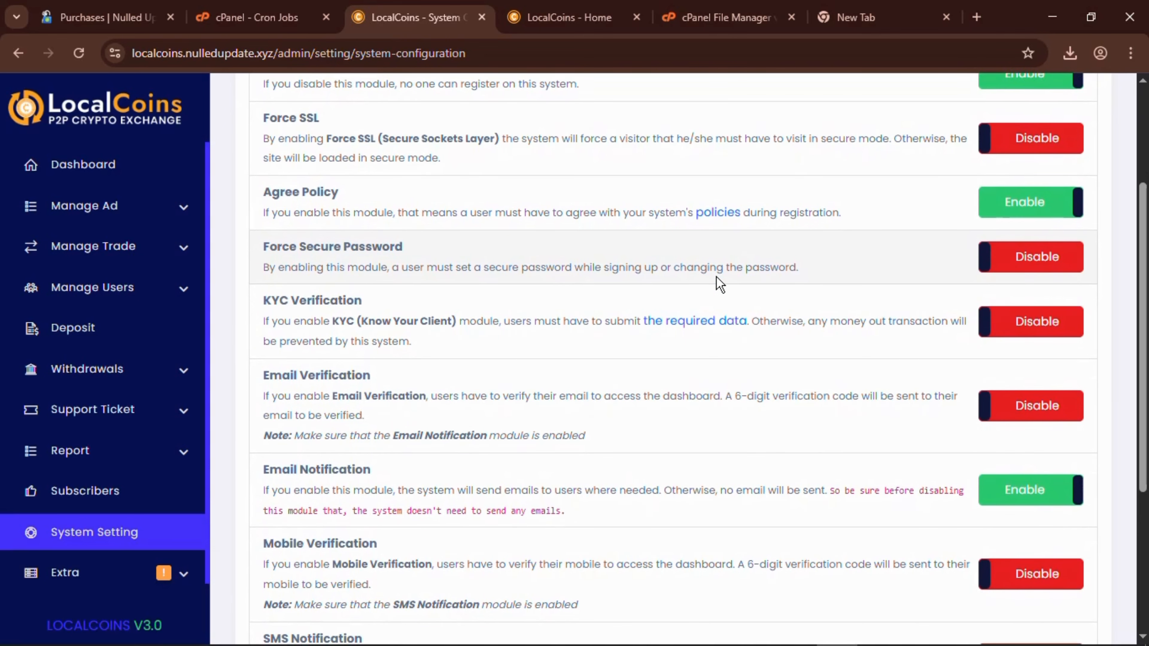
{"action": "scroll", "coordinate": [720, 285], "scroll_direction": "down", "scroll_amount": 1}
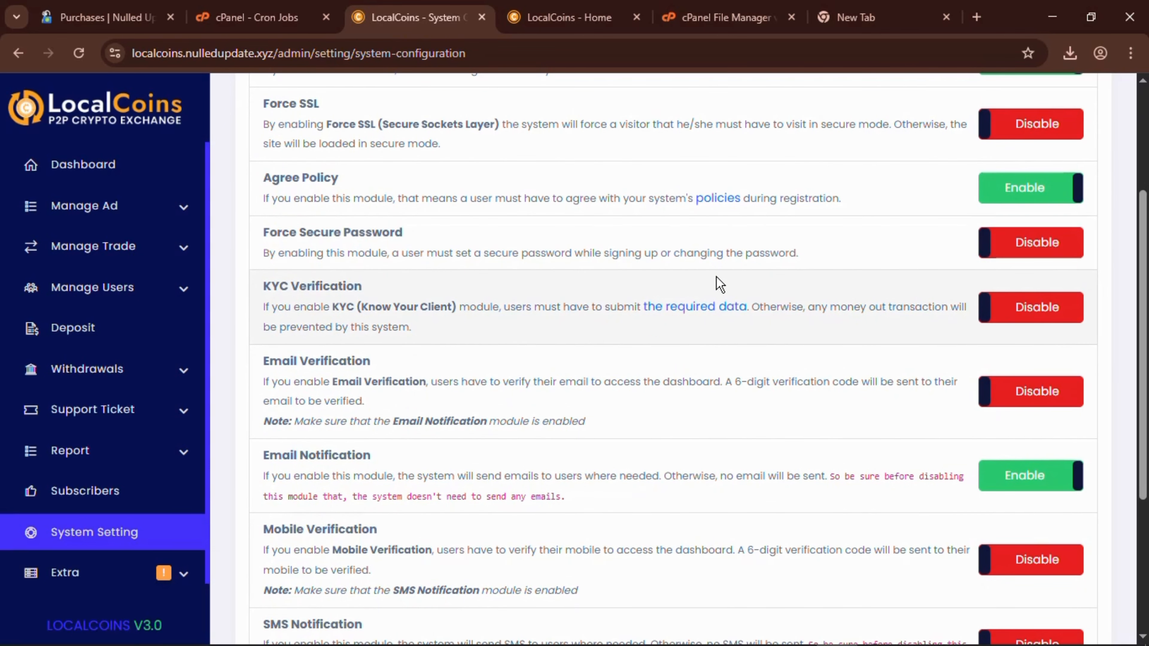
{"action": "scroll", "coordinate": [720, 285], "scroll_direction": "down", "scroll_amount": 3}
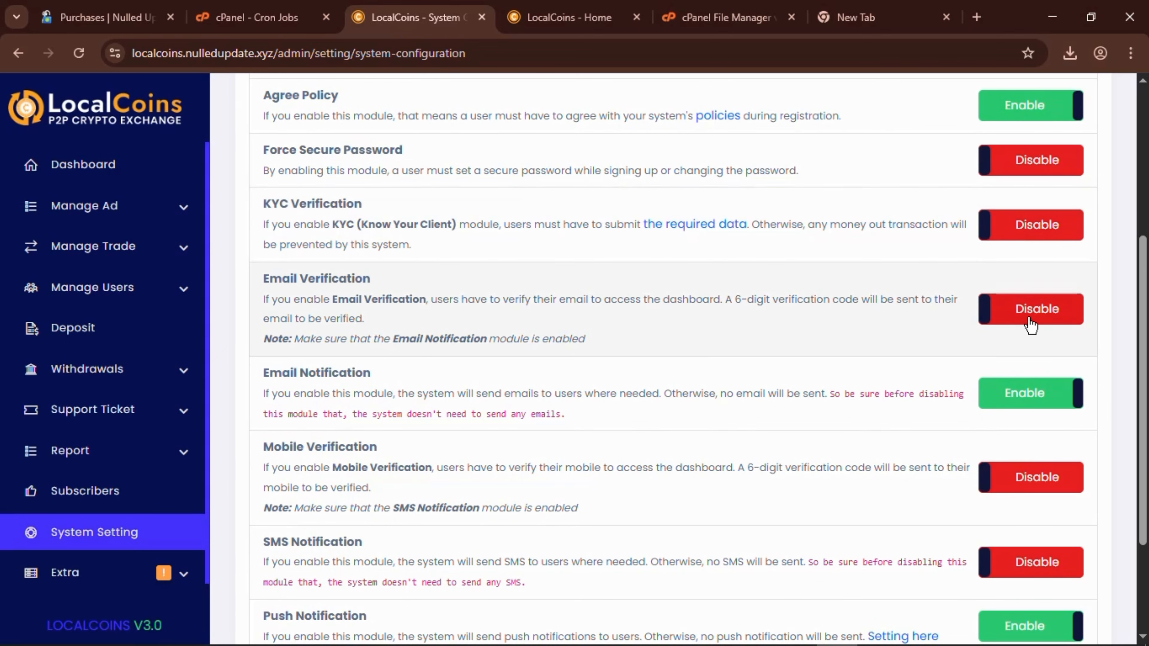
{"action": "scroll", "coordinate": [742, 414], "scroll_direction": "down", "scroll_amount": 3}
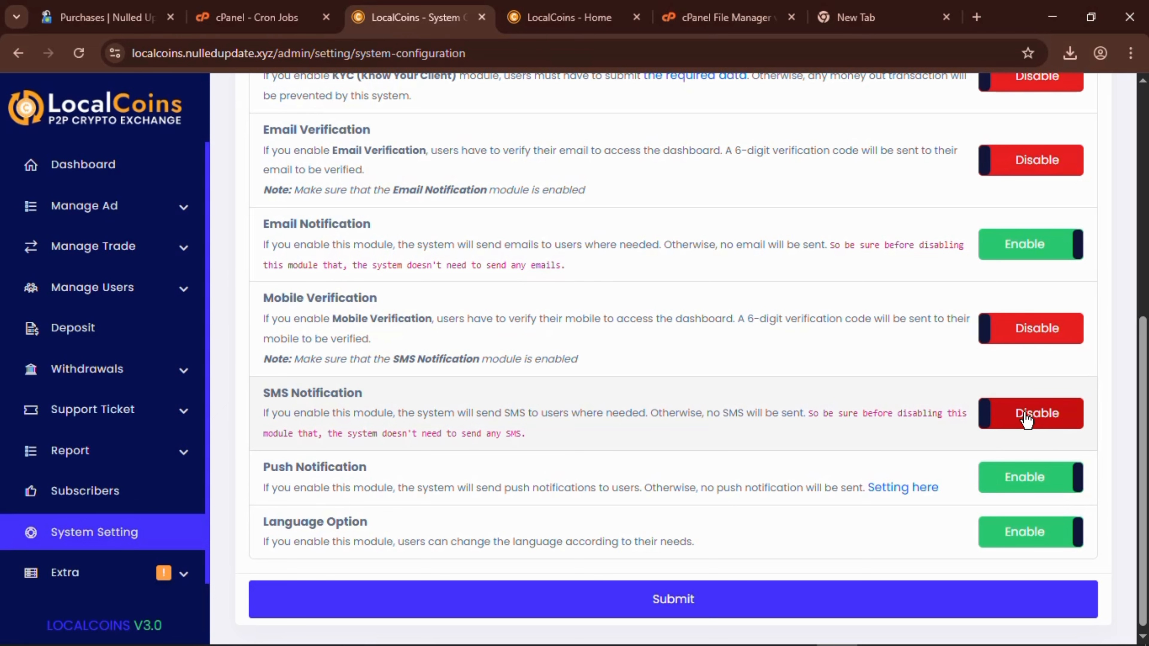
{"action": "scroll", "coordinate": [578, 487], "scroll_direction": "down", "scroll_amount": 1}
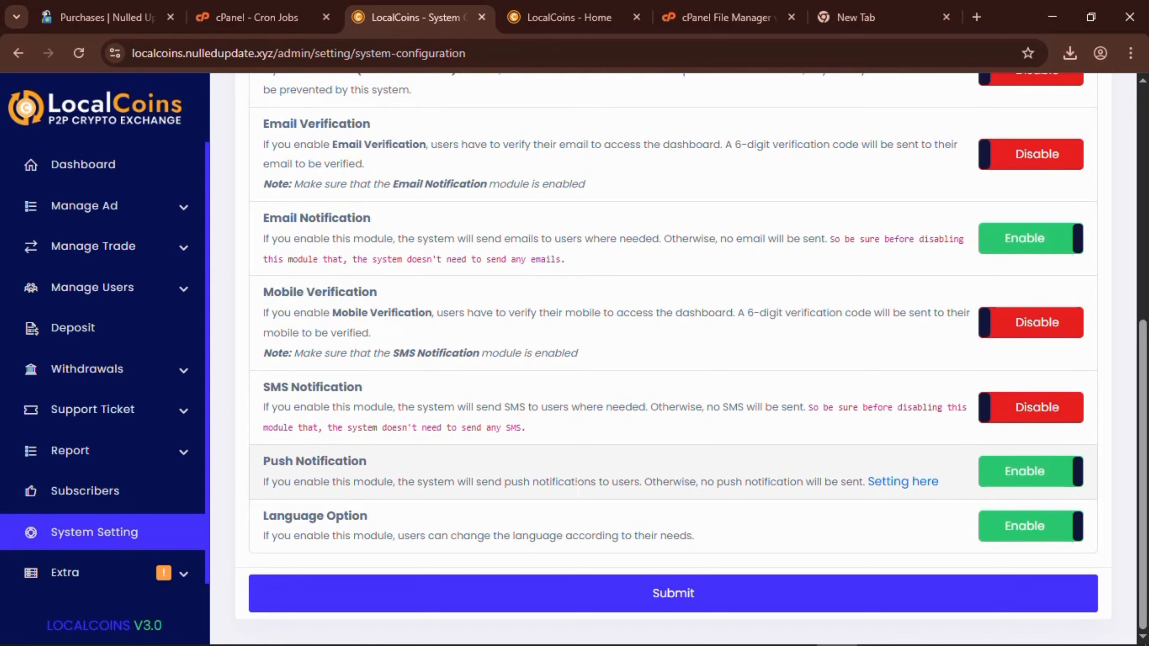
{"action": "left_click", "coordinate": [654, 597]}
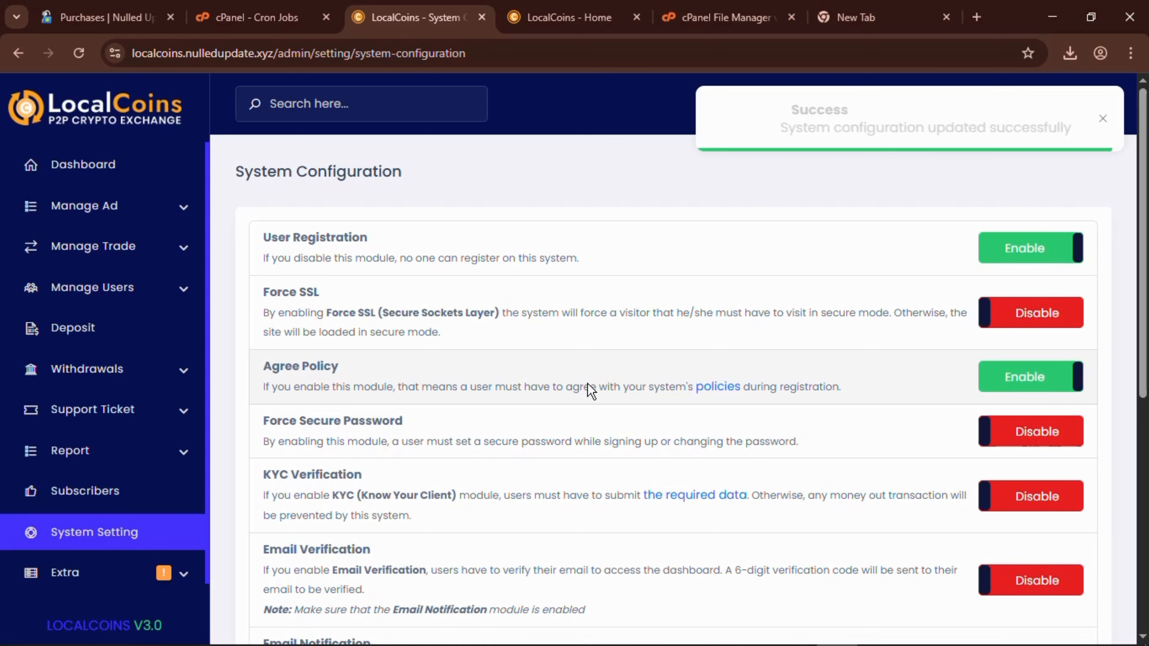
Go to Notification Setting from the System Setting overview.
{"action": "left_click", "coordinate": [105, 539]}
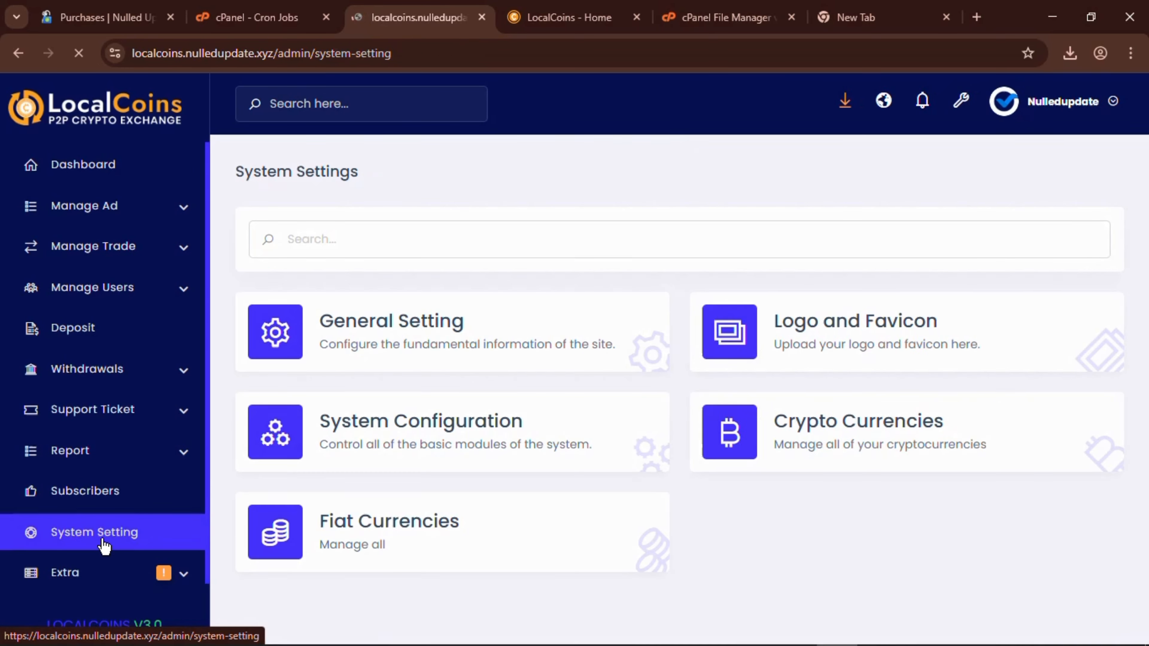
{"action": "scroll", "coordinate": [798, 422], "scroll_direction": "down", "scroll_amount": 7}
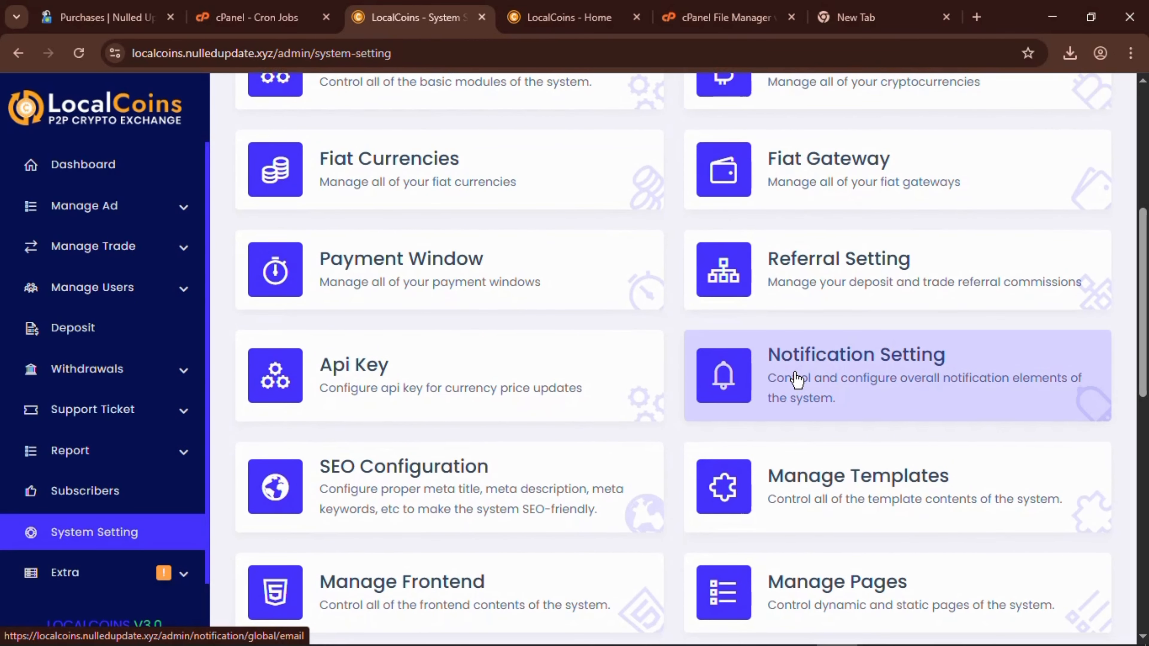
{"action": "left_click", "coordinate": [796, 379]}
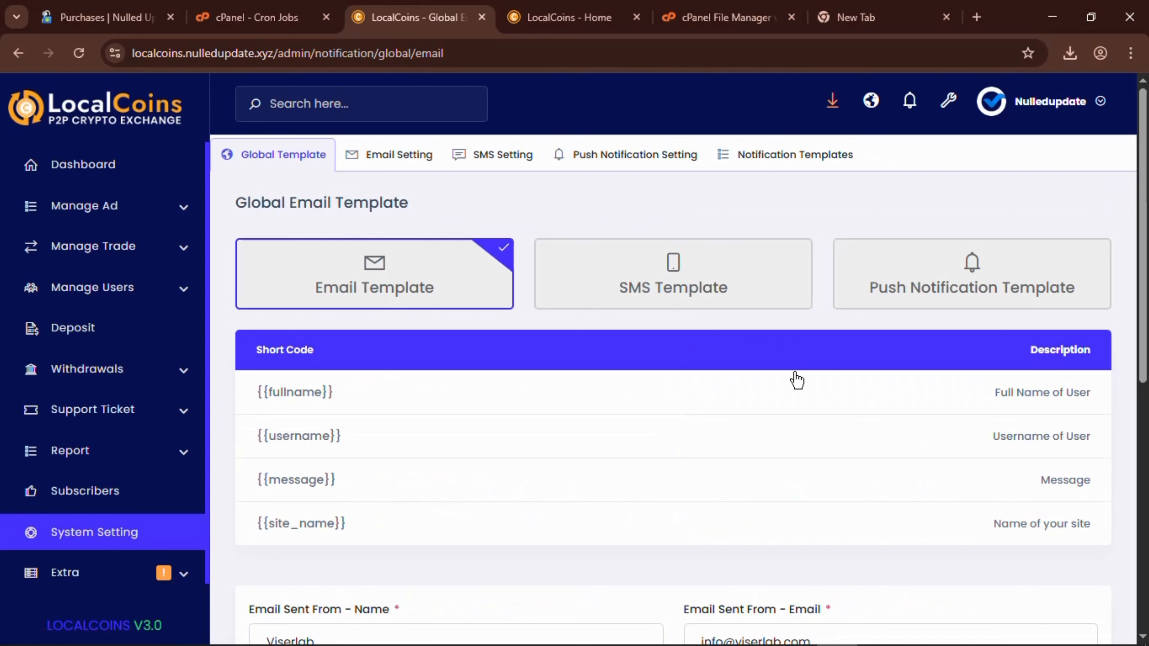
Place the cursor at the end of the logo img src URL in the Email Body HTML.
{"action": "scroll", "coordinate": [631, 400], "scroll_direction": "down", "scroll_amount": 6}
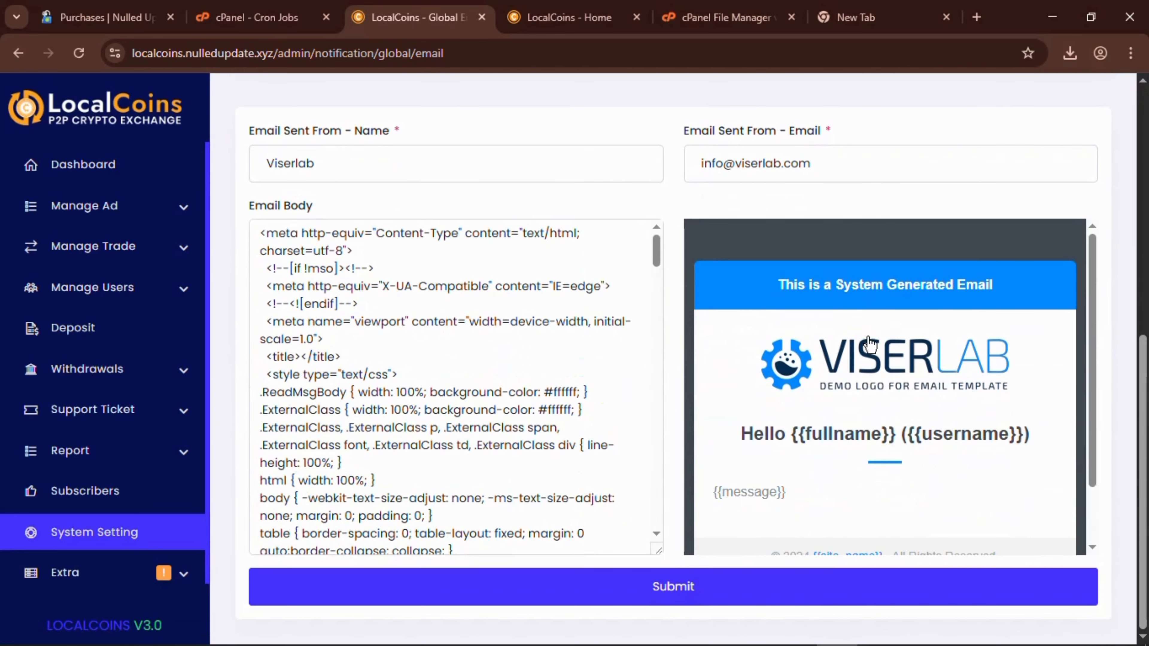
{"action": "scroll", "coordinate": [559, 387], "scroll_direction": "up", "scroll_amount": 3}
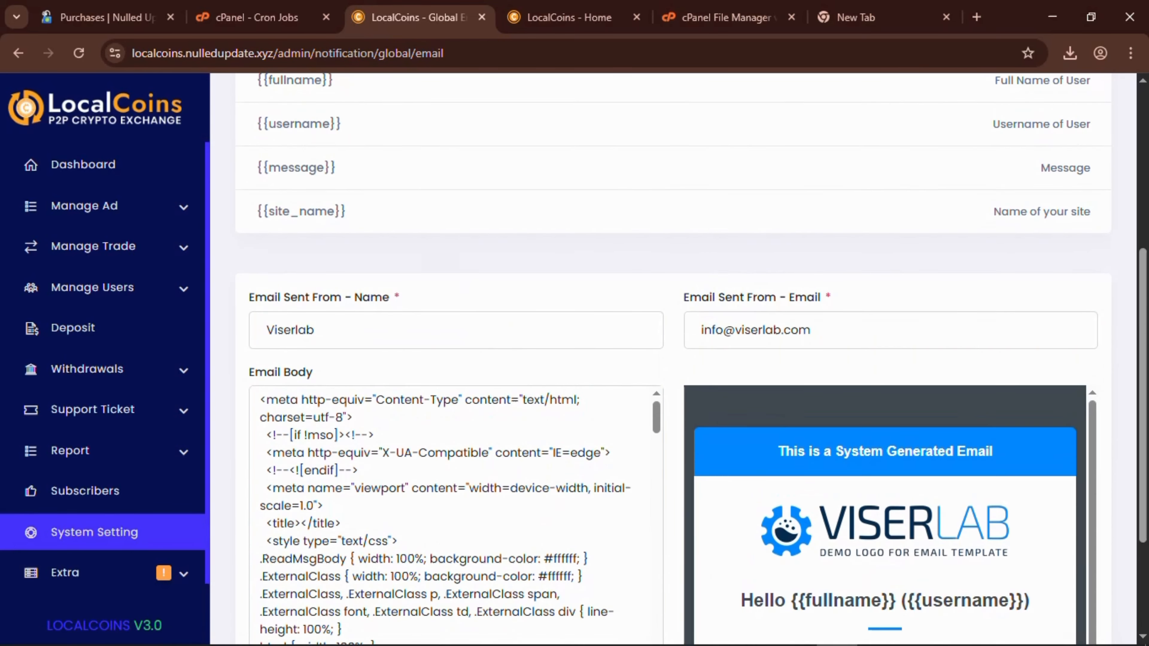
{"action": "scroll", "coordinate": [558, 385], "scroll_direction": "down", "scroll_amount": 2}
{"action": "scroll", "coordinate": [558, 385], "scroll_direction": "down", "scroll_amount": 2}
{"action": "scroll", "coordinate": [498, 362], "scroll_direction": "down", "scroll_amount": 10}
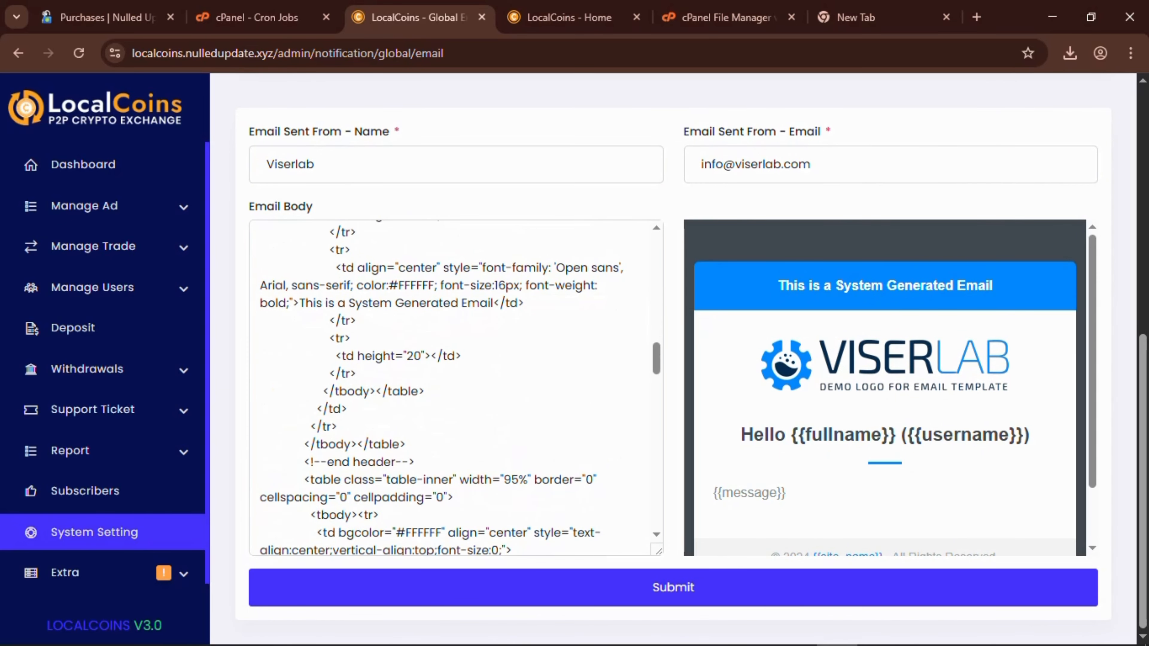
{"action": "scroll", "coordinate": [455, 388], "scroll_direction": "down", "scroll_amount": 5}
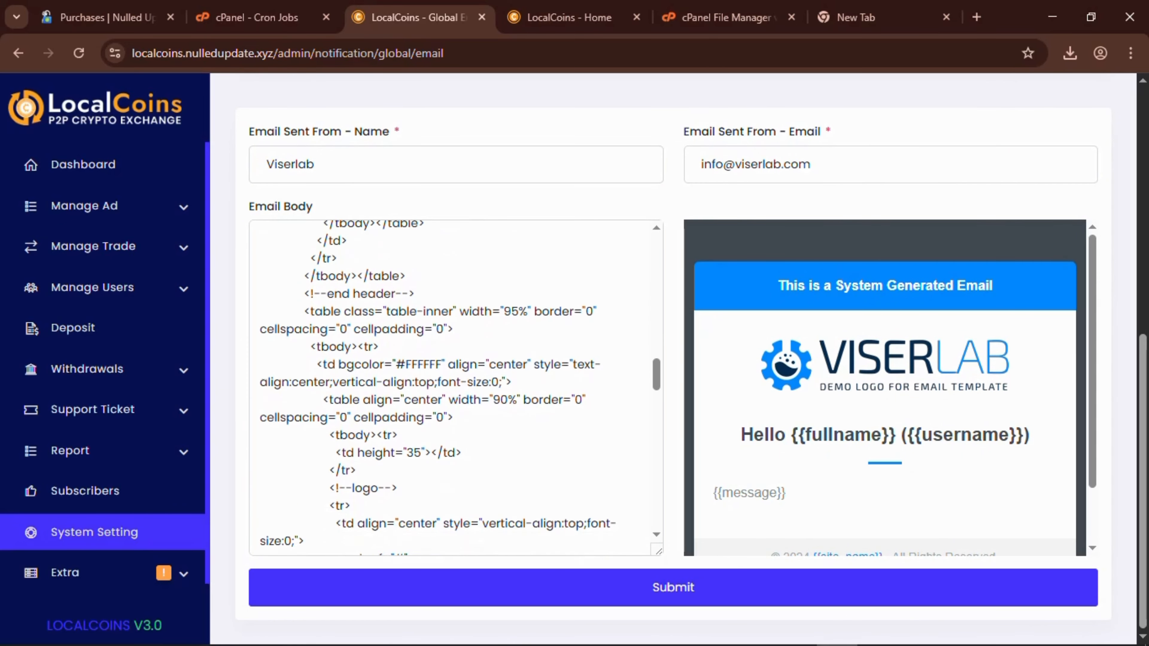
{"action": "scroll", "coordinate": [534, 345], "scroll_direction": "down", "scroll_amount": 5}
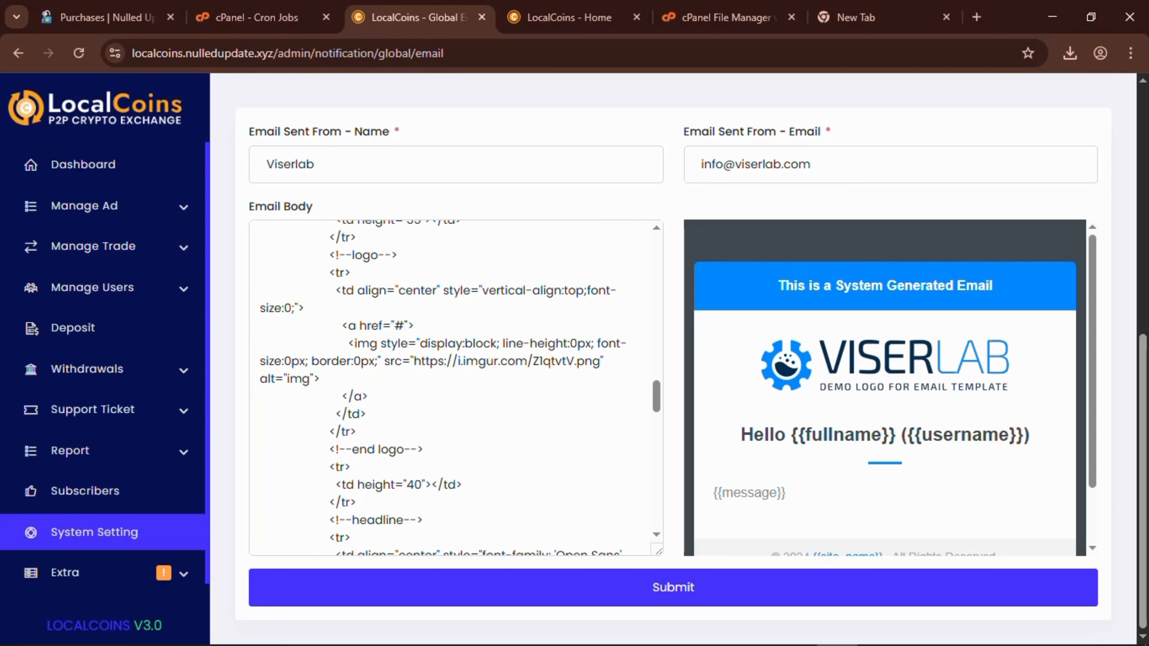
{"action": "left_click", "coordinate": [600, 363]}
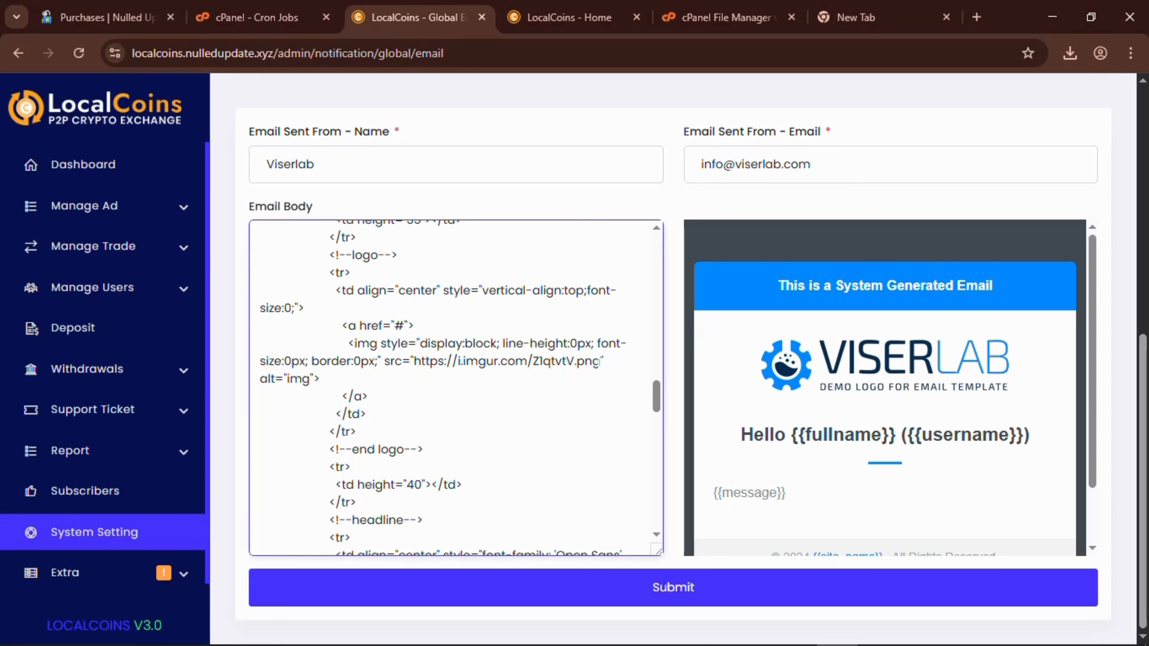
Select the old logo URL and search Google for 'exchange logo', opening the Wikimedia result.
{"action": "left_click_drag", "start_coordinate": [601, 362], "coordinate": [414, 362]}
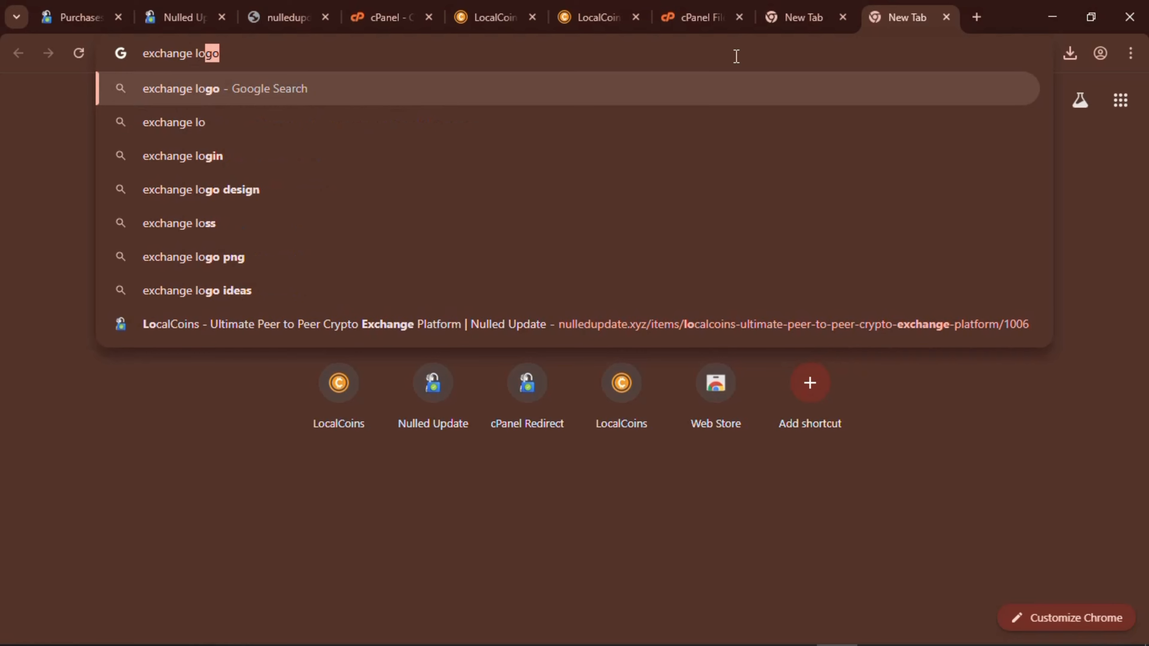
{"action": "key", "text": "Return"}
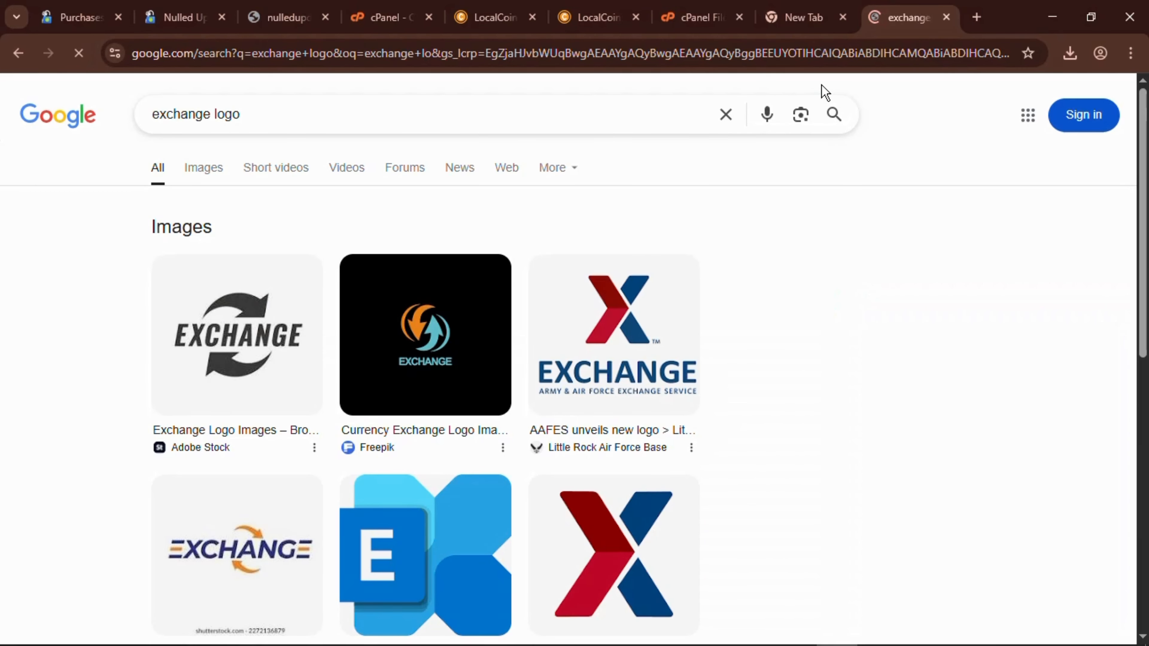
{"action": "right_click", "coordinate": [437, 318]}
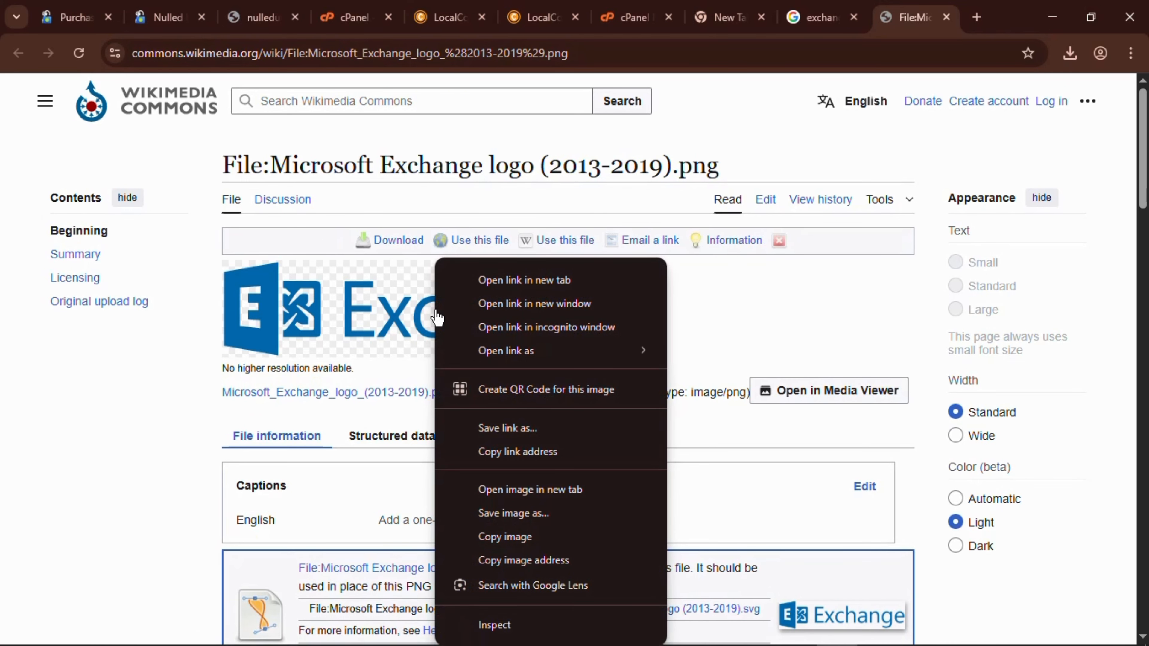
Reload the Wikimedia Exchange logo file page and open the logo image on its own.
{"action": "left_click", "coordinate": [586, 50]}
{"action": "left_click", "coordinate": [586, 51]}
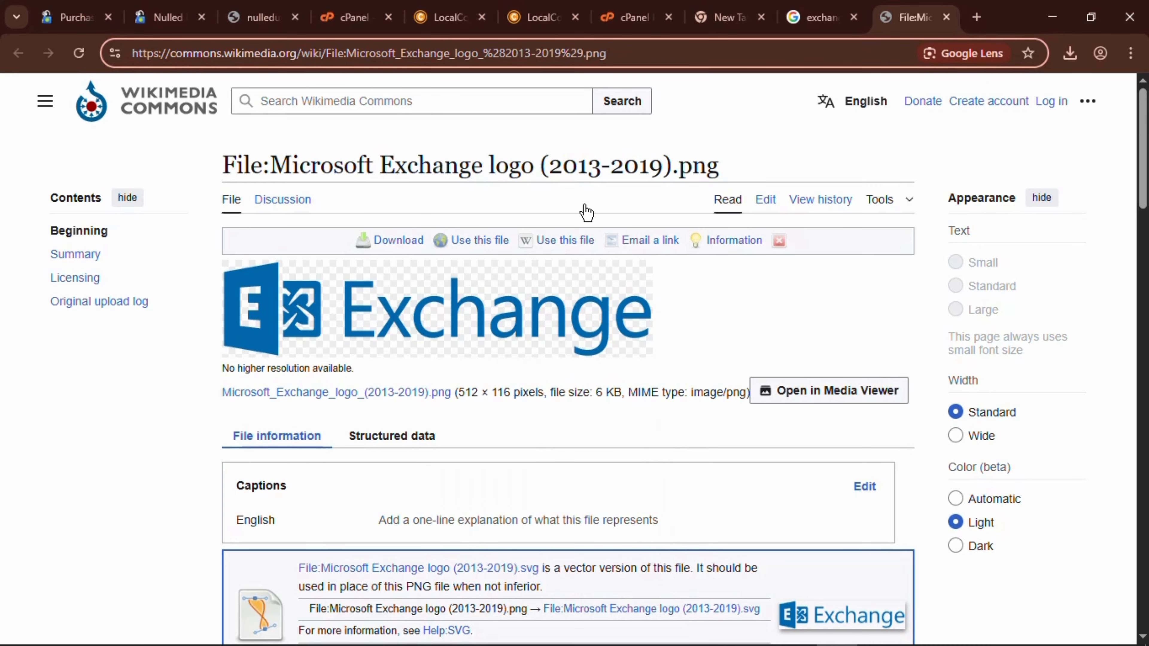
{"action": "scroll", "coordinate": [587, 212], "scroll_direction": "down", "scroll_amount": 1}
{"action": "left_click", "coordinate": [488, 247]}
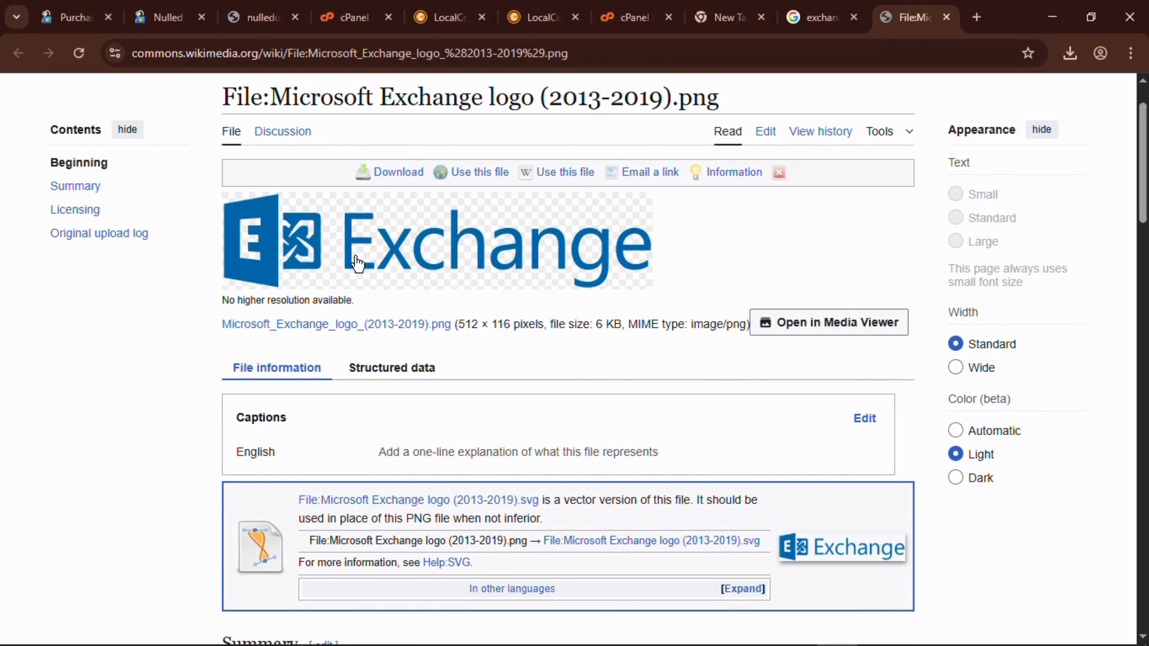
{"action": "right_click", "coordinate": [480, 240]}
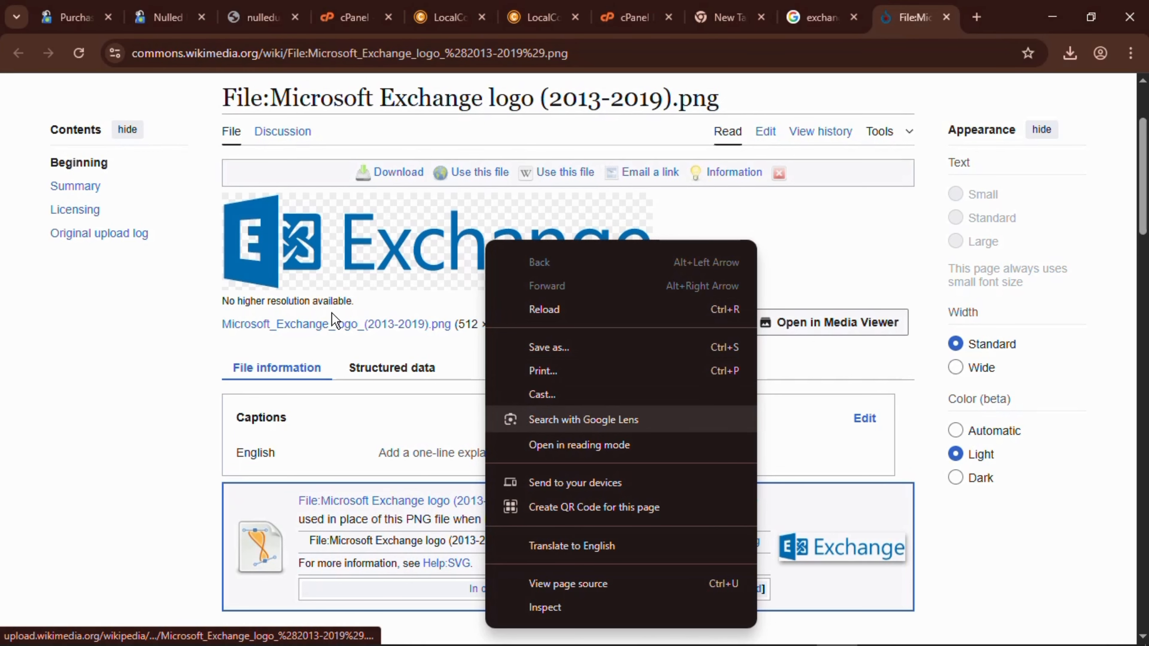
{"action": "left_click", "coordinate": [330, 228]}
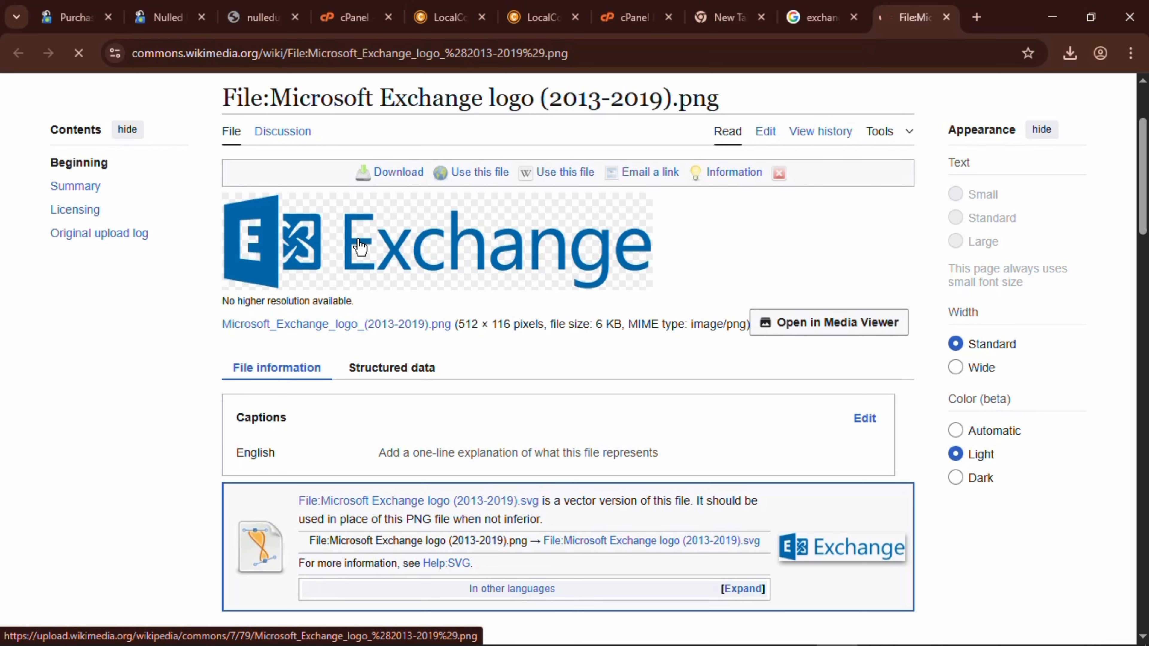
{"action": "right_click", "coordinate": [359, 241]}
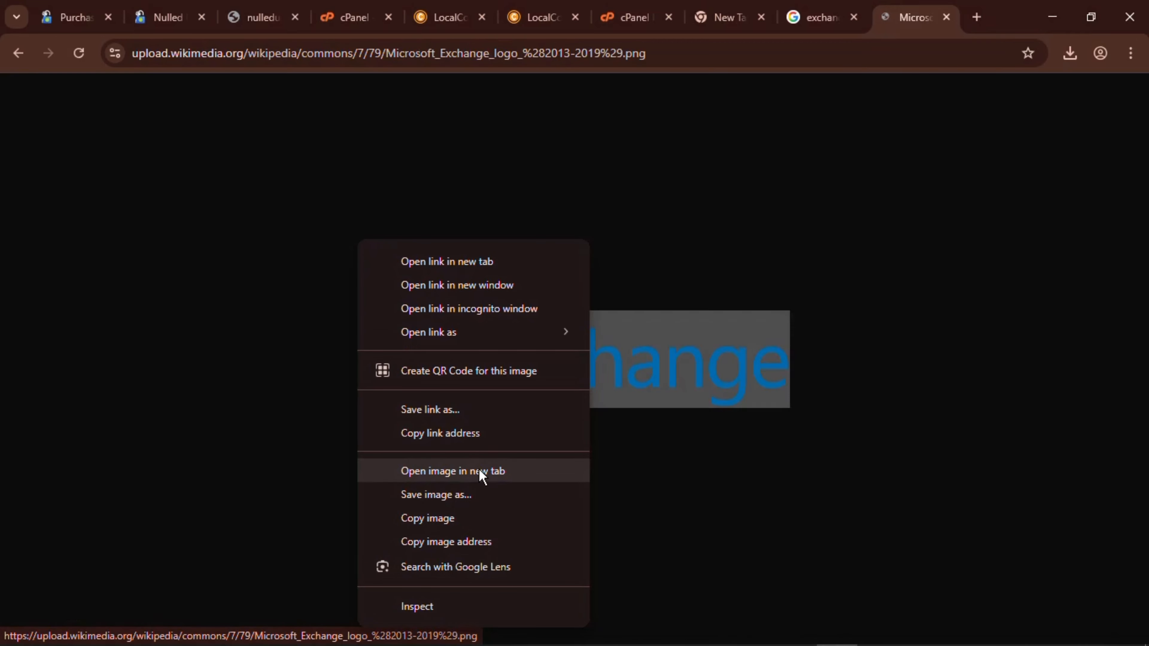
{"action": "left_click", "coordinate": [534, 191]}
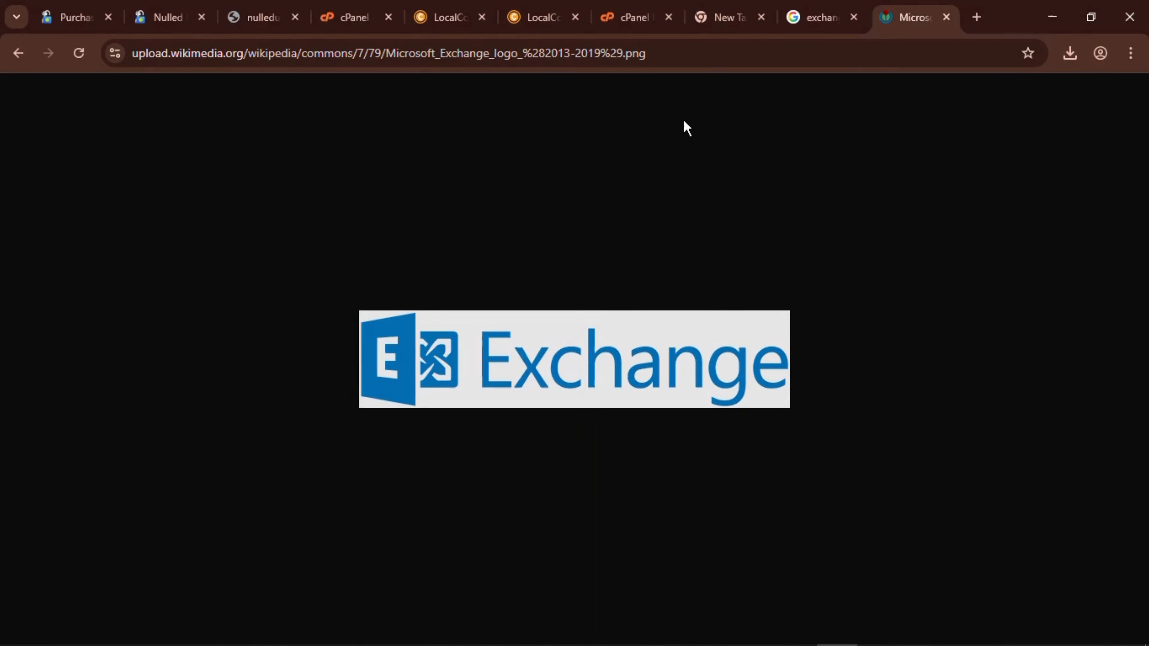
Select the Exchange logo image's full URL and go back to the LocalCoins email template.
{"action": "left_click", "coordinate": [668, 54]}
{"action": "left_click_drag", "start_coordinate": [668, 54], "coordinate": [99, 116]}
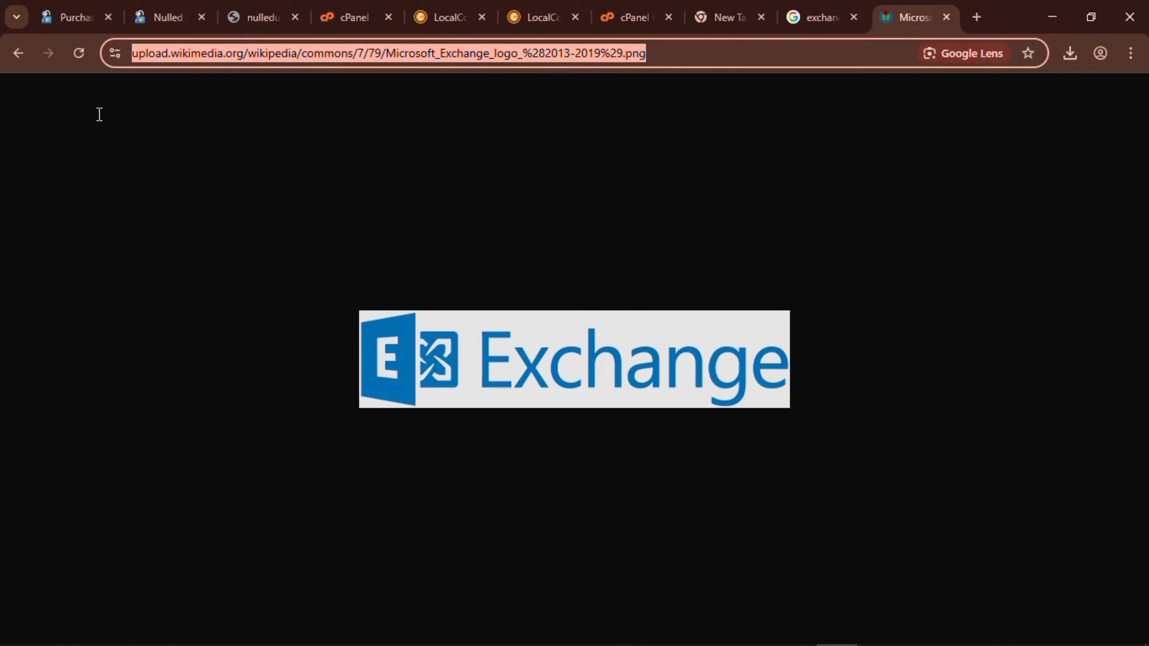
{"action": "key", "text": "ctrl+f"}
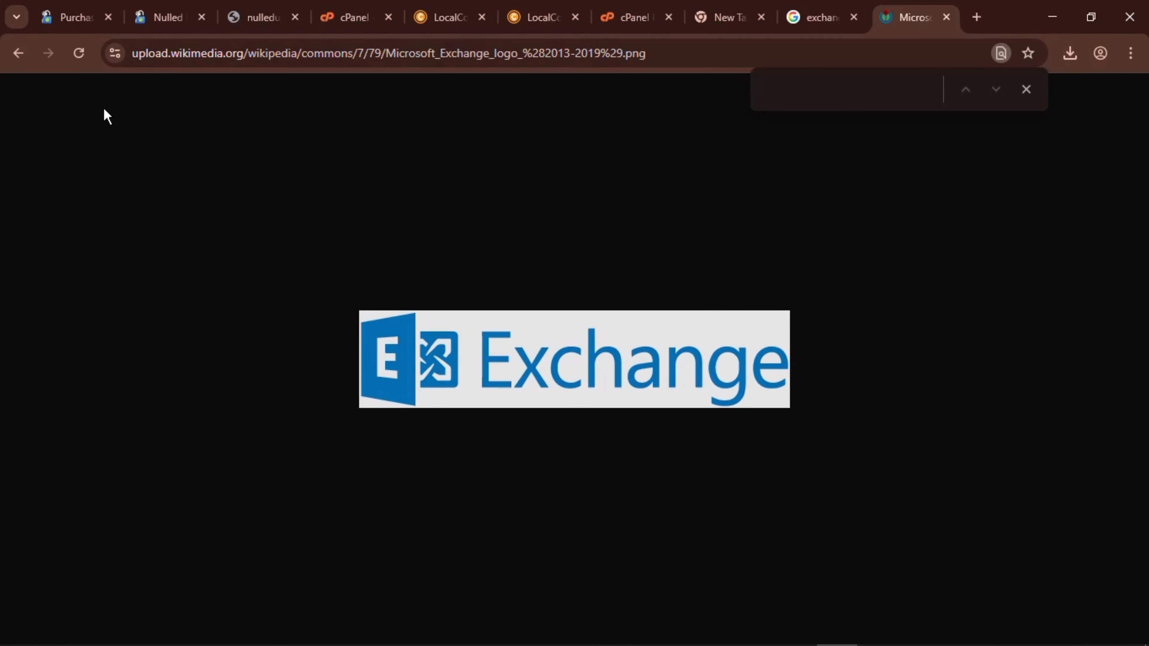
{"action": "left_click", "coordinate": [1029, 93]}
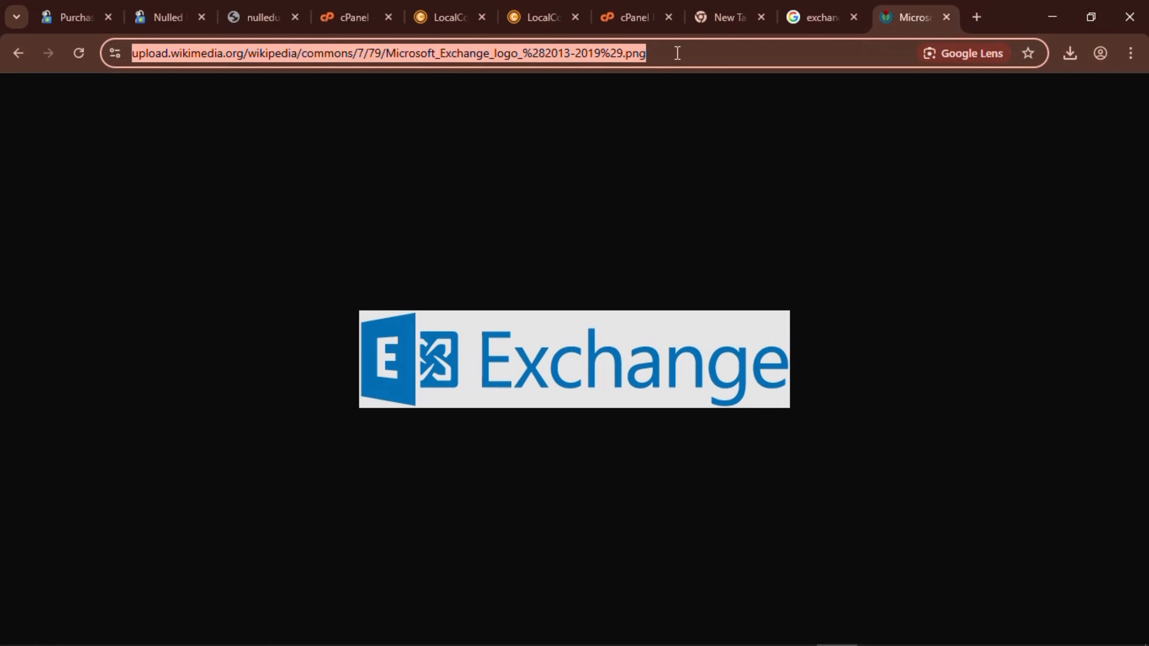
{"action": "left_click", "coordinate": [453, 17]}
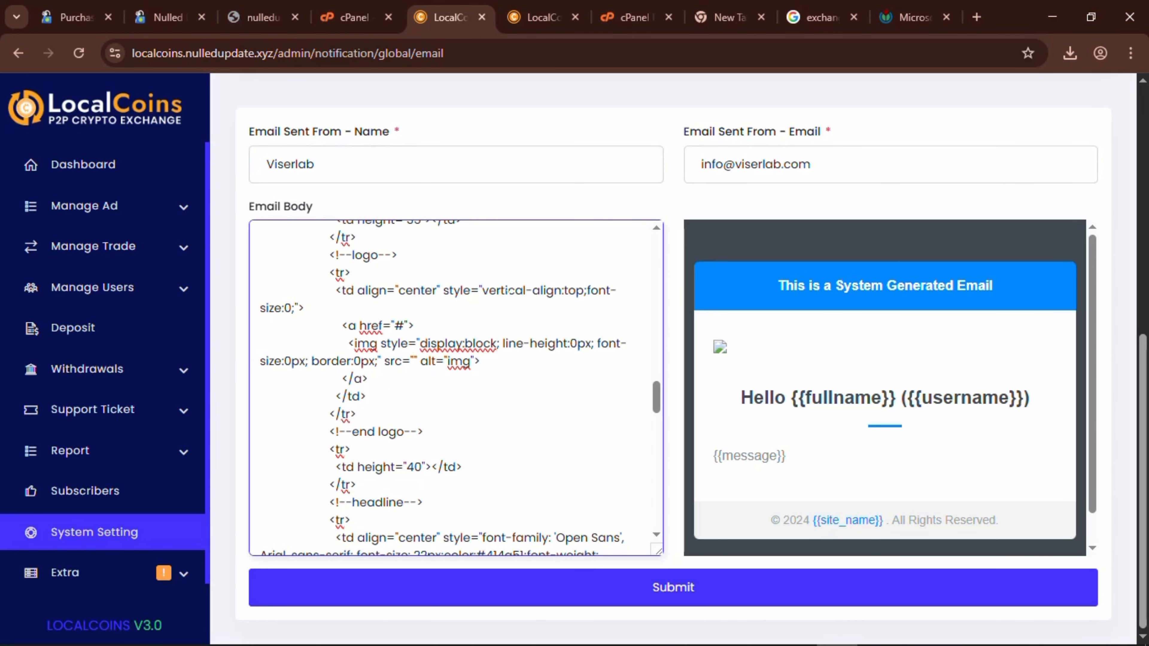
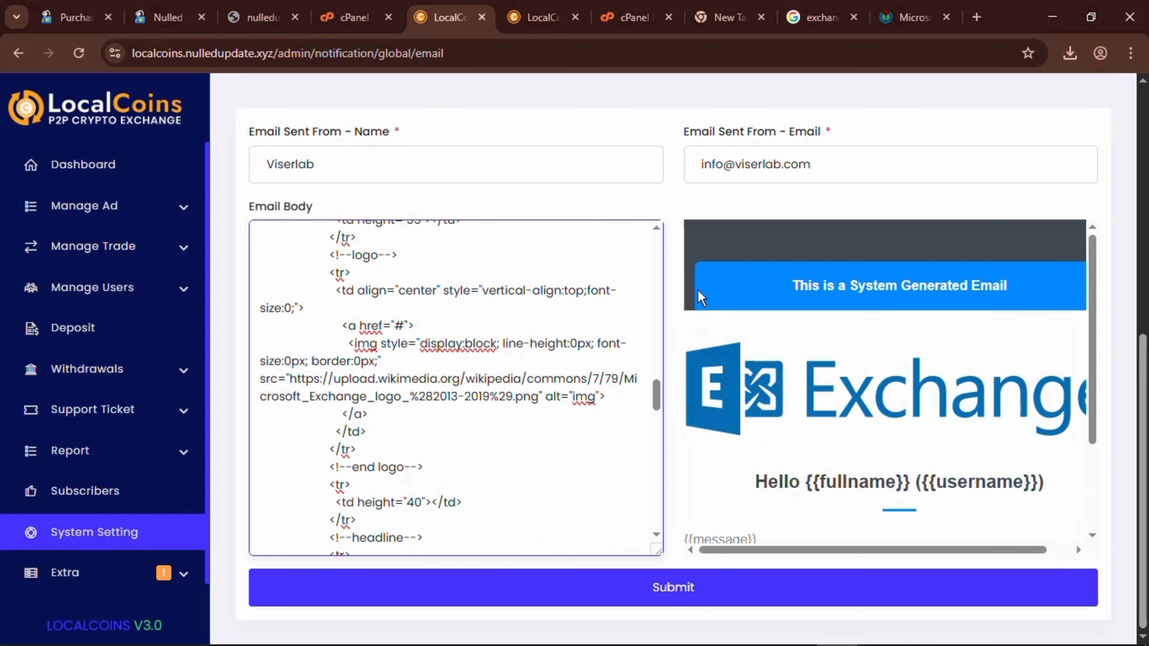
{"action": "scroll", "coordinate": [701, 298], "scroll_direction": "up", "scroll_amount": 2}
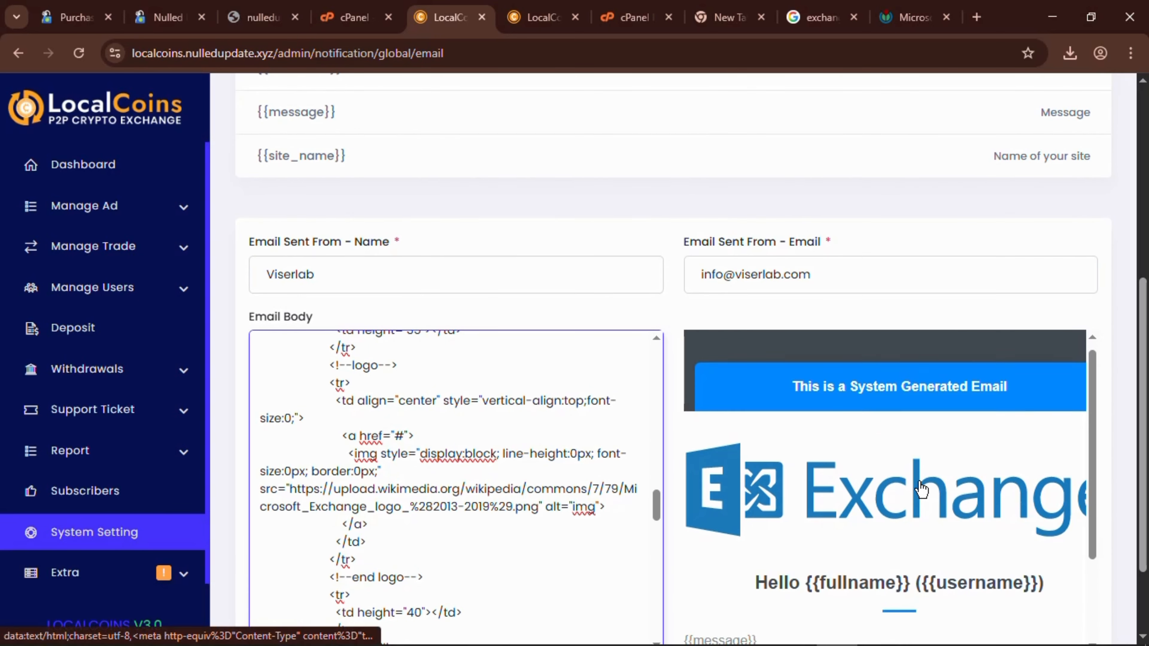
{"action": "scroll", "coordinate": [921, 489], "scroll_direction": "down", "scroll_amount": 3}
{"action": "scroll", "coordinate": [921, 489], "scroll_direction": "up", "scroll_amount": 2}
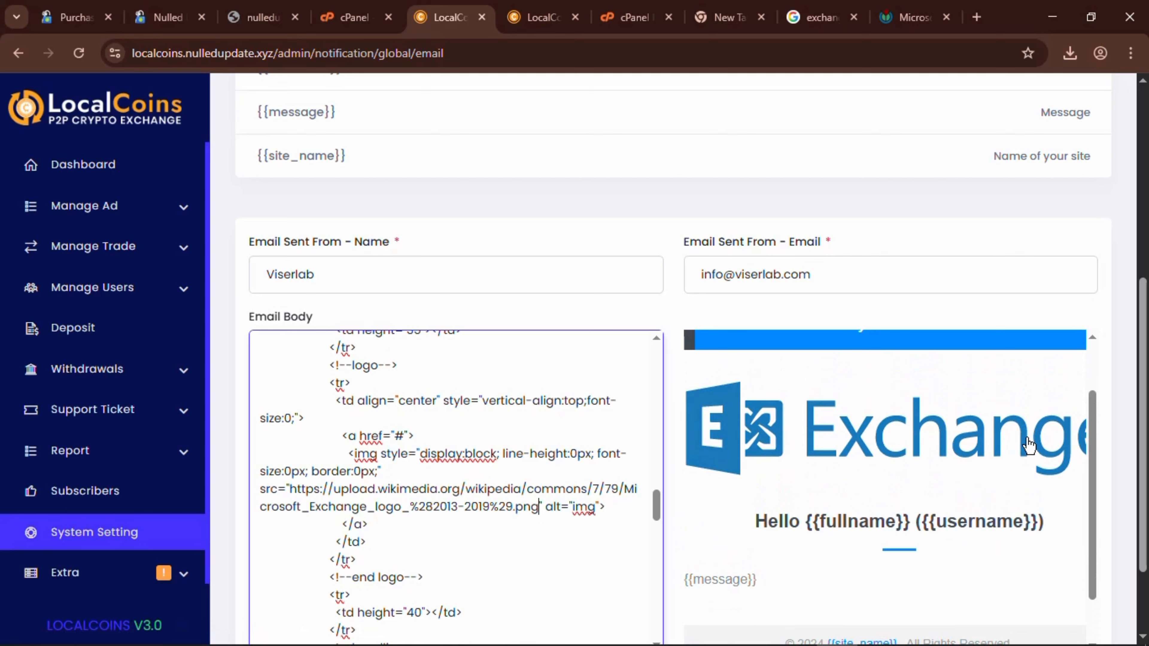
{"action": "scroll", "coordinate": [1028, 446], "scroll_direction": "left", "scroll_amount": 2}
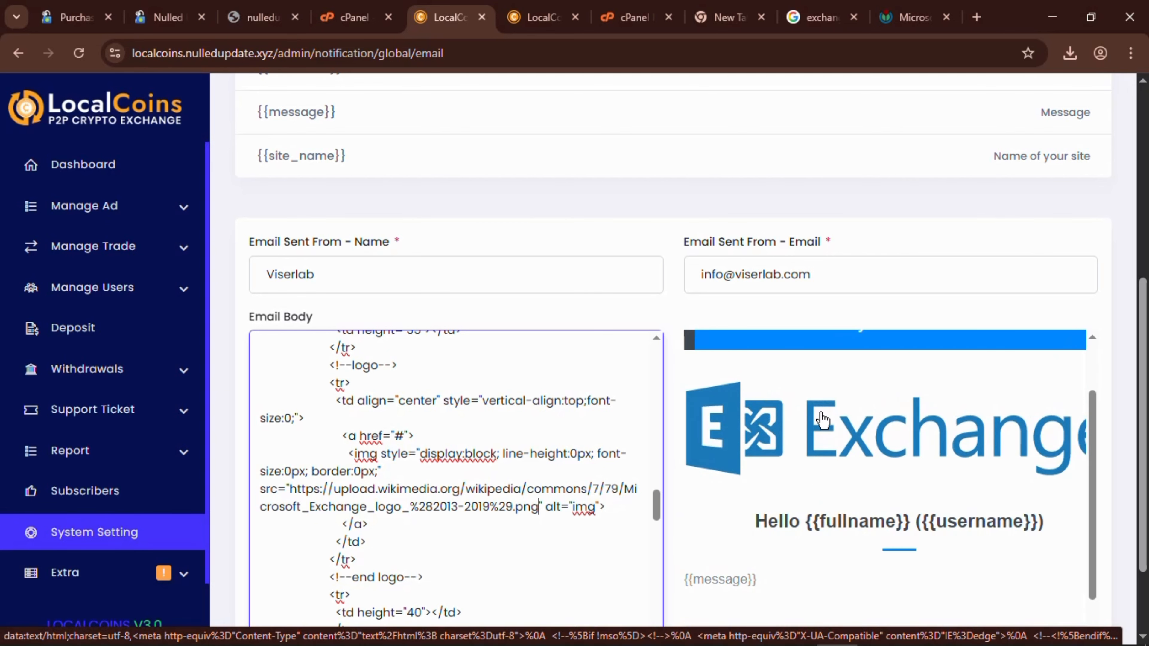
Select the sender name 'Viserlab' in the 'Email Sent From - Name' field to clear it.
{"action": "scroll", "coordinate": [823, 421], "scroll_direction": "down", "scroll_amount": 1}
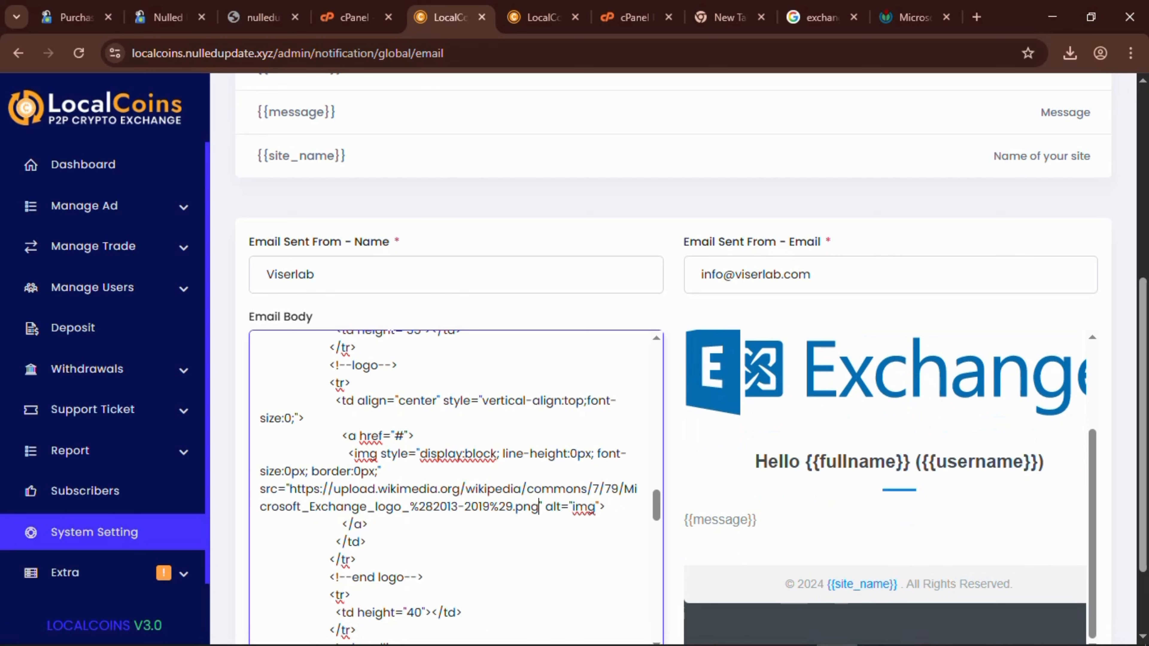
{"action": "left_click", "coordinate": [263, 282]}
{"action": "double_click", "coordinate": [262, 283]}
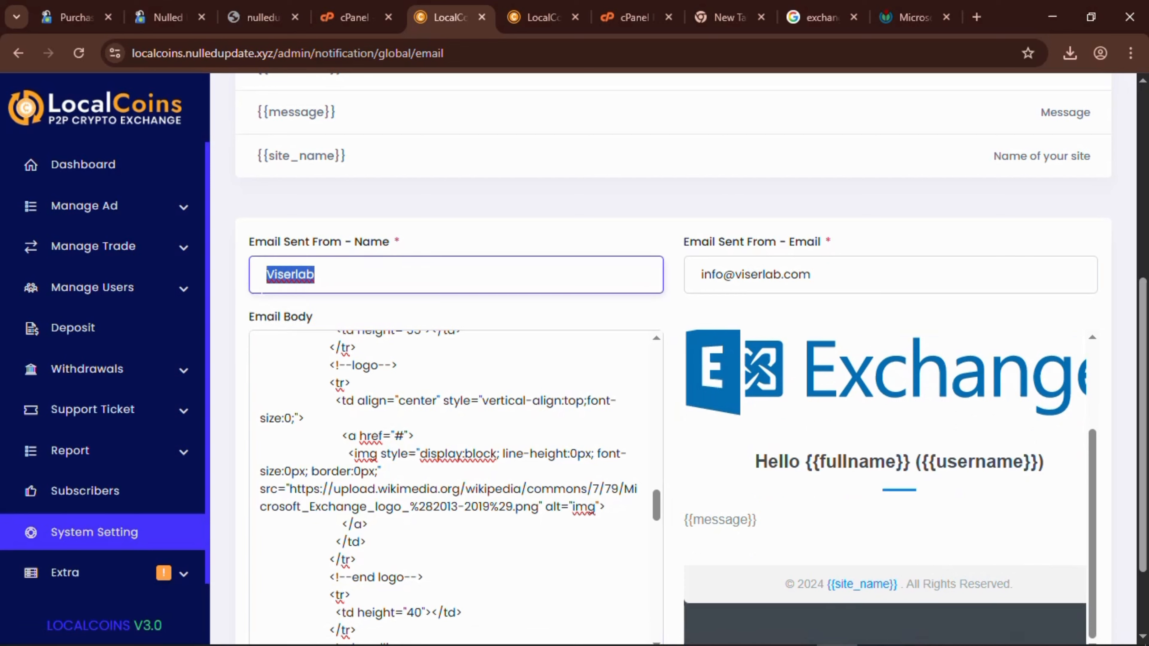
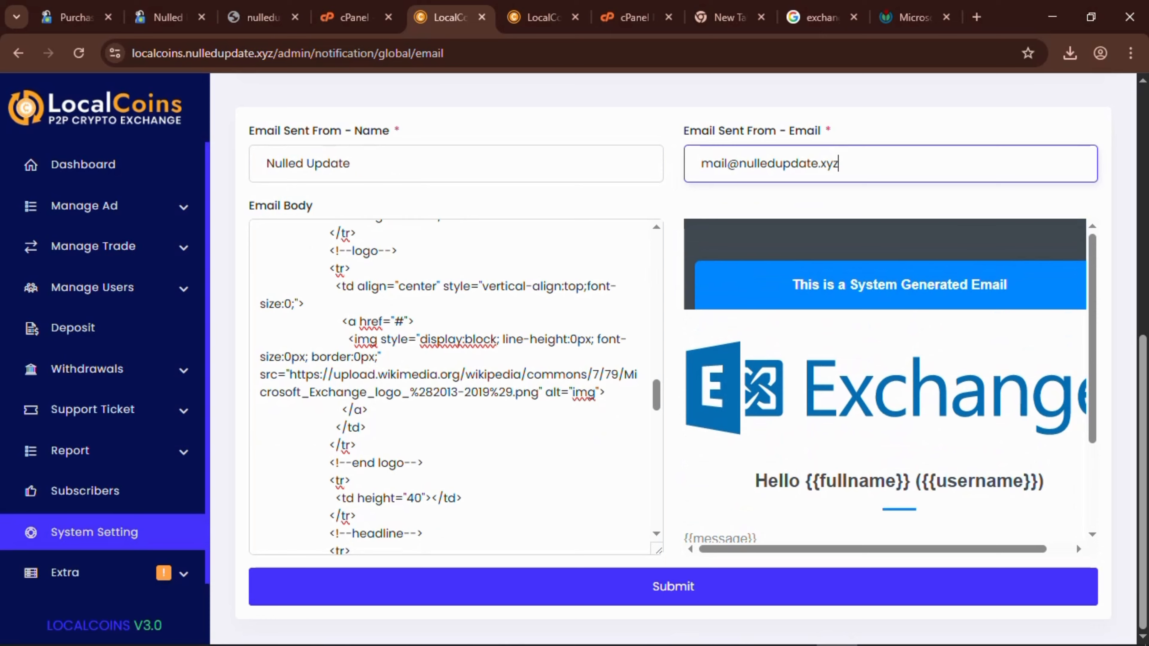
Complete the sender email address in the 'Email Sent From - Email' field by typing its domain.
{"action": "scroll", "coordinate": [453, 387], "scroll_direction": "down", "scroll_amount": 6}
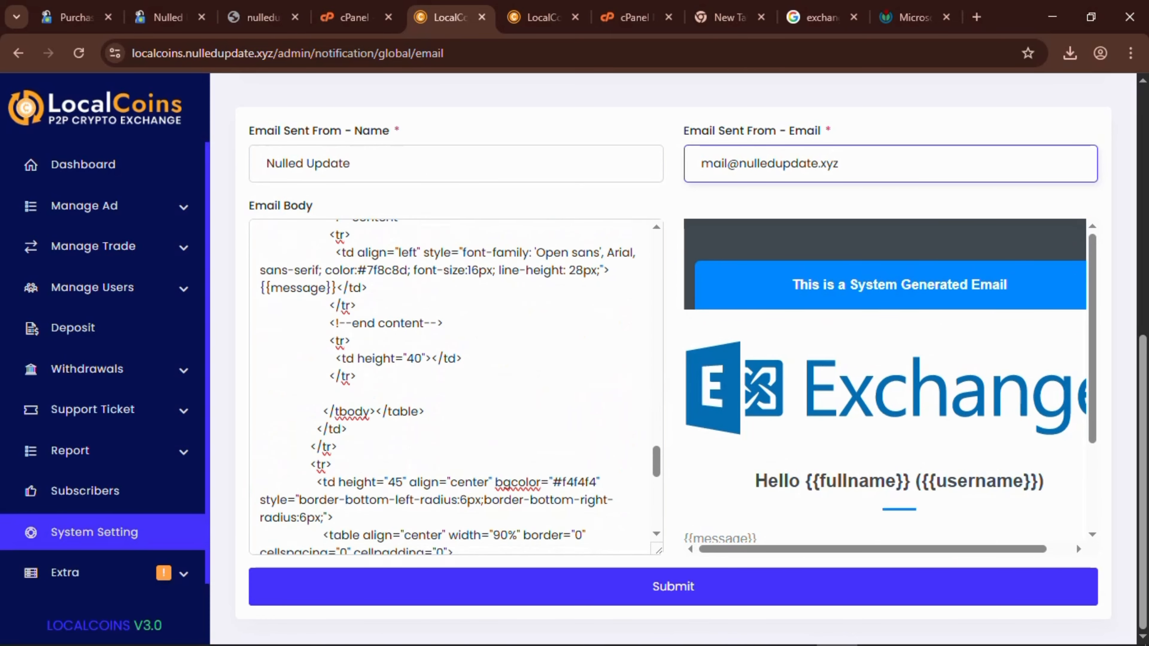
{"action": "scroll", "coordinate": [453, 387], "scroll_direction": "down", "scroll_amount": 6}
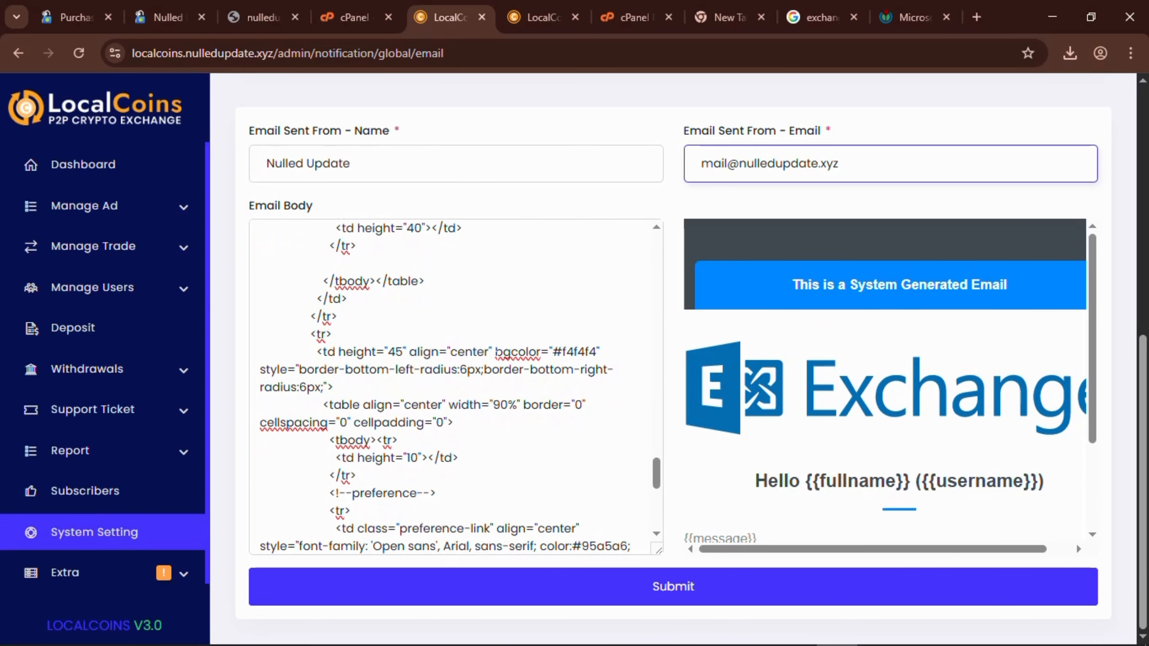
{"action": "scroll", "coordinate": [453, 387], "scroll_direction": "up", "scroll_amount": 20}
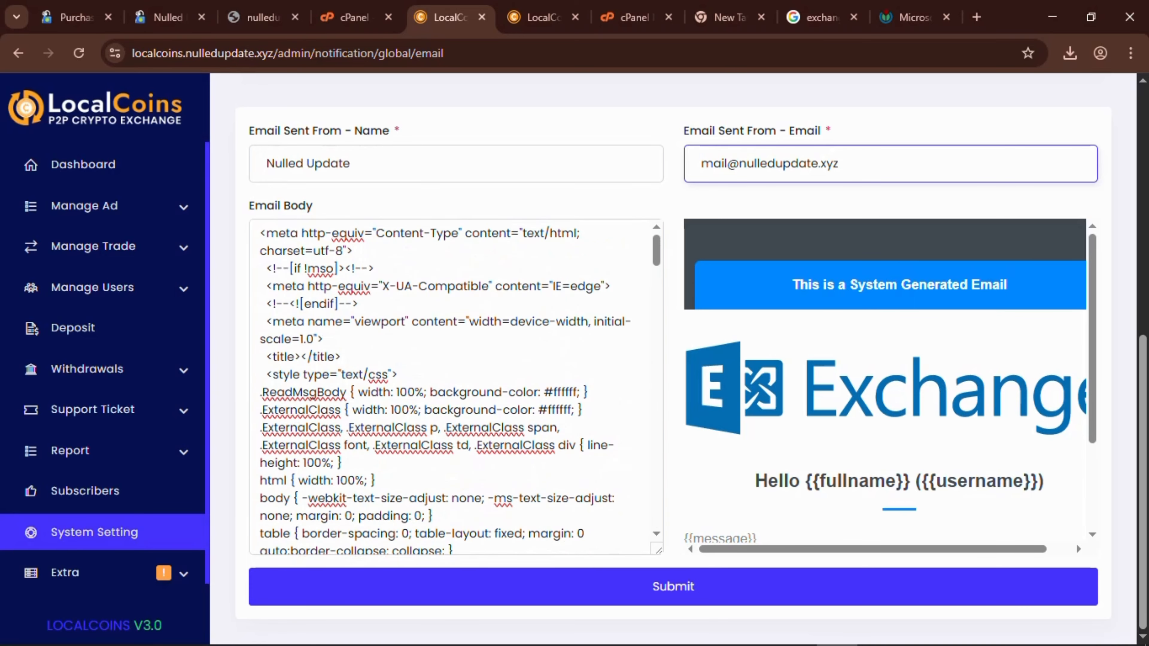
{"action": "scroll", "coordinate": [453, 388], "scroll_direction": "down", "scroll_amount": 5}
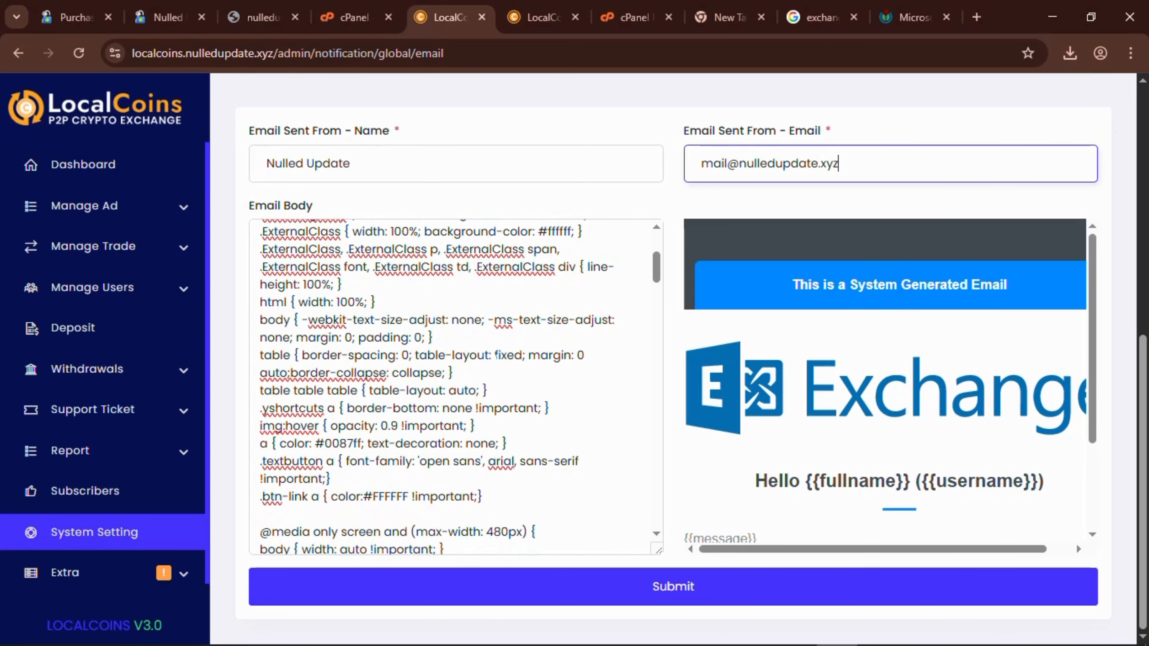
{"action": "scroll", "coordinate": [453, 388], "scroll_direction": "down", "scroll_amount": 8}
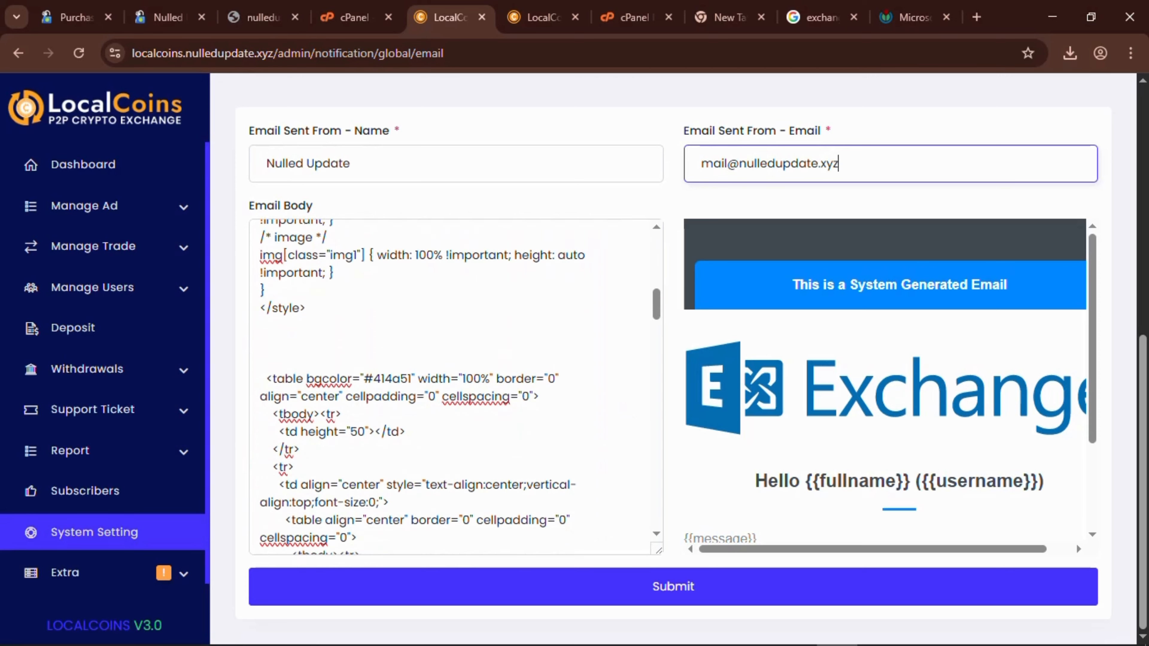
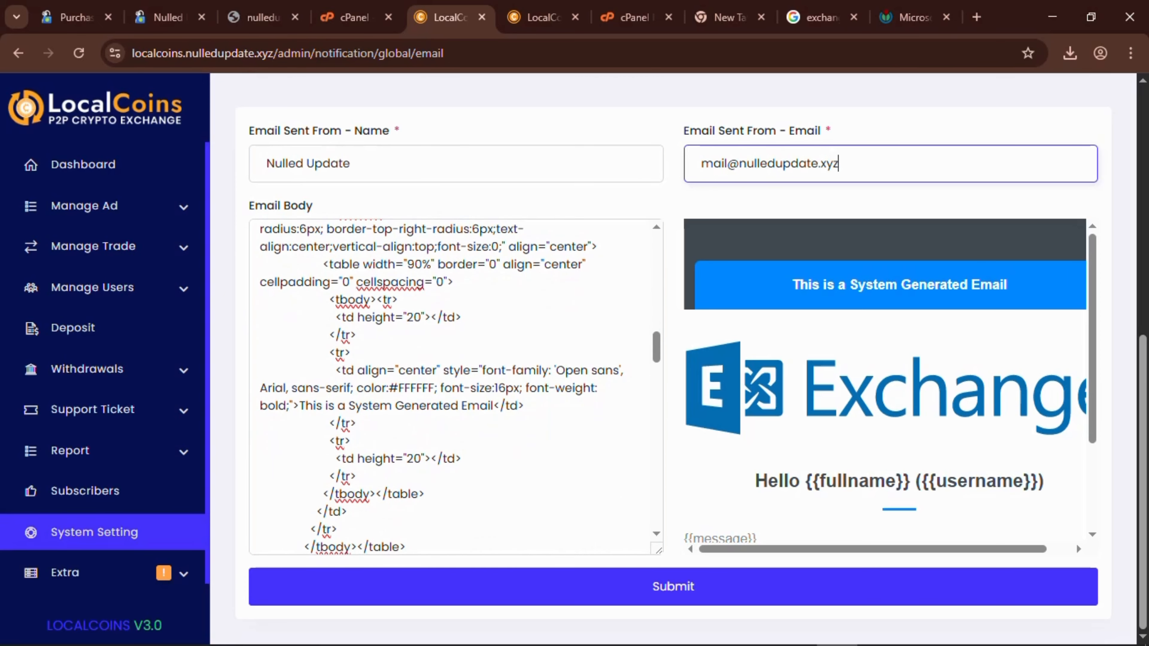
{"action": "left_click_drag", "start_coordinate": [300, 405], "coordinate": [374, 406]}
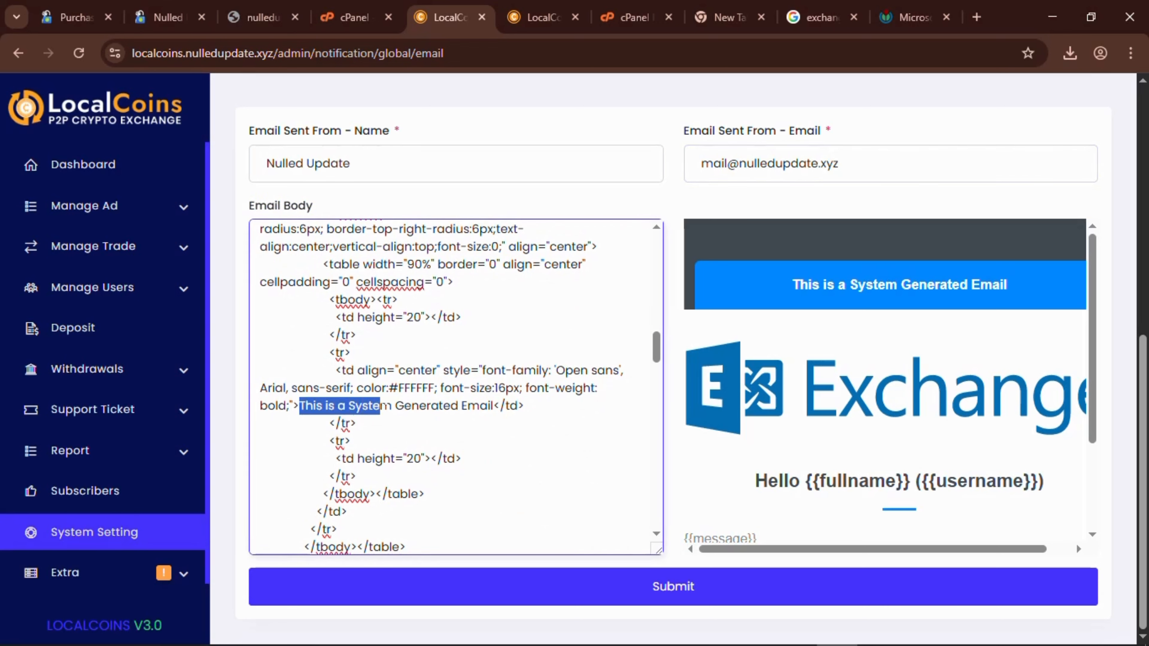
{"action": "left_click", "coordinate": [404, 406]}
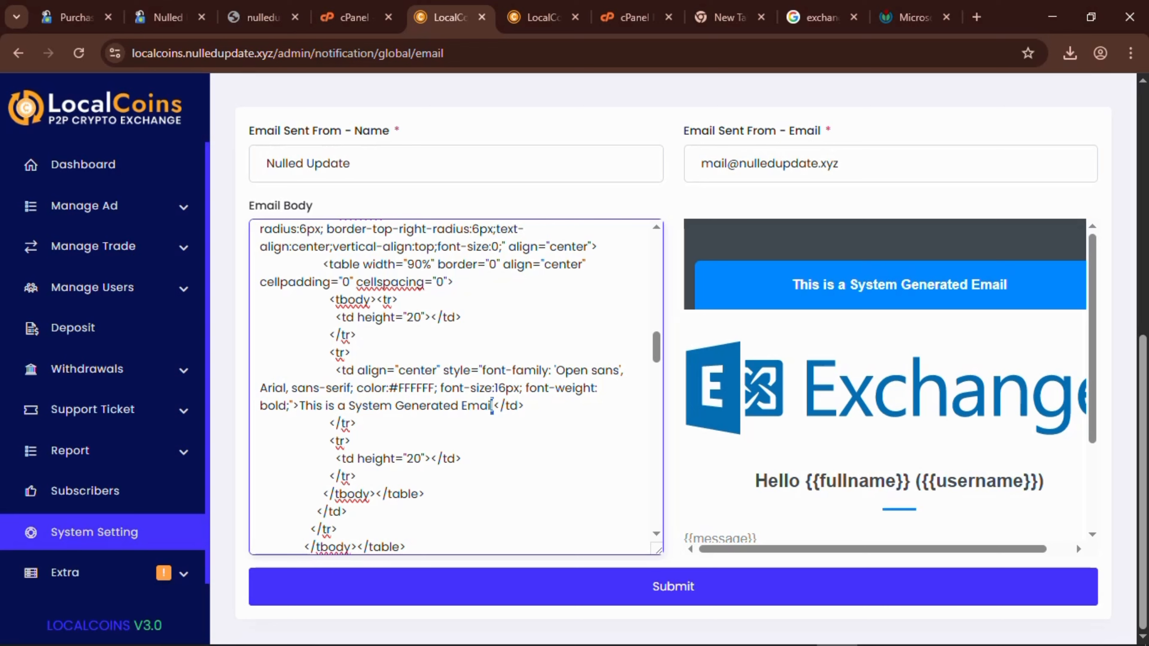
{"action": "left_click", "coordinate": [491, 406]}
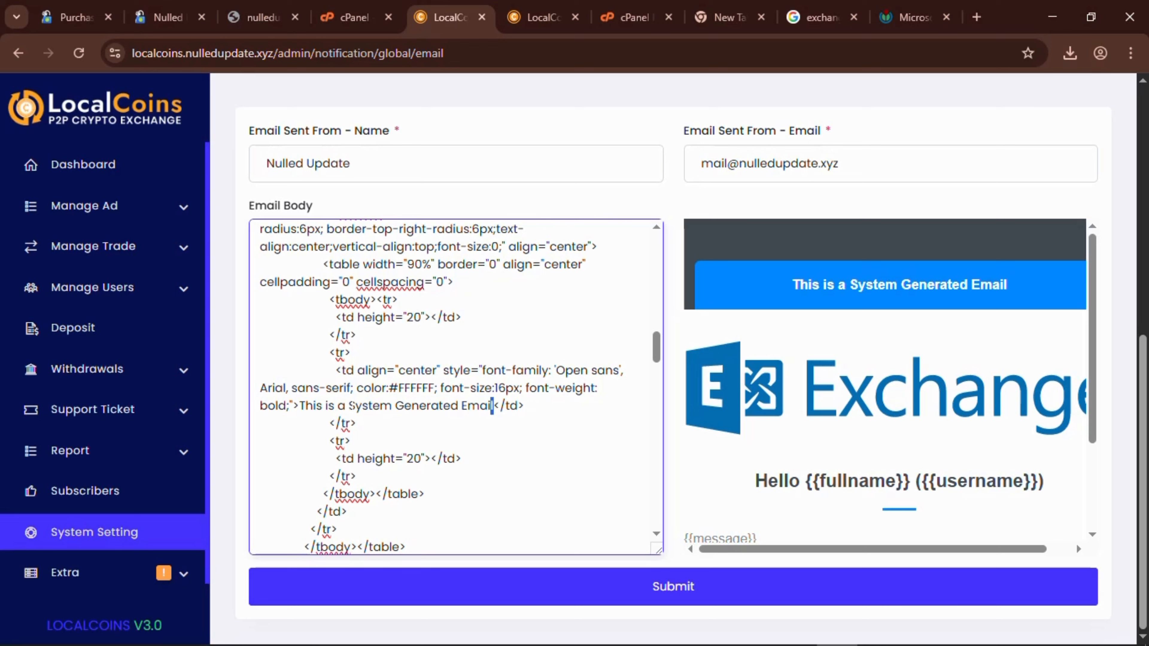
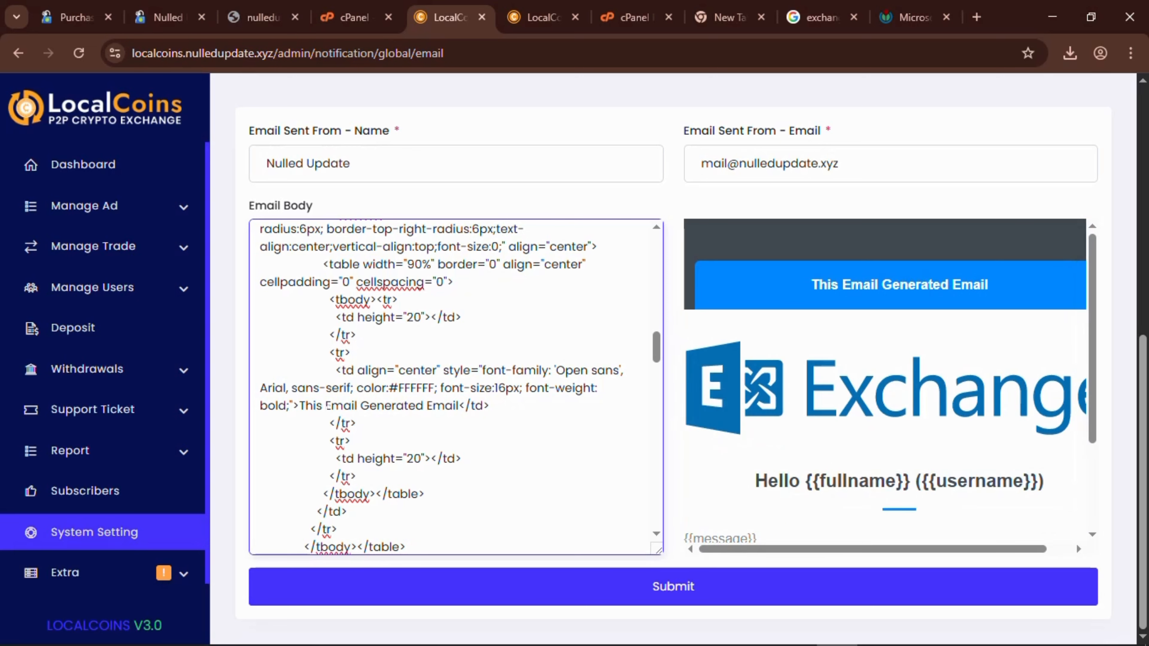
Insert 'was' into the header line and replace the trailing 'Email' with 'Automatically'.
{"action": "type", "text": " was"}
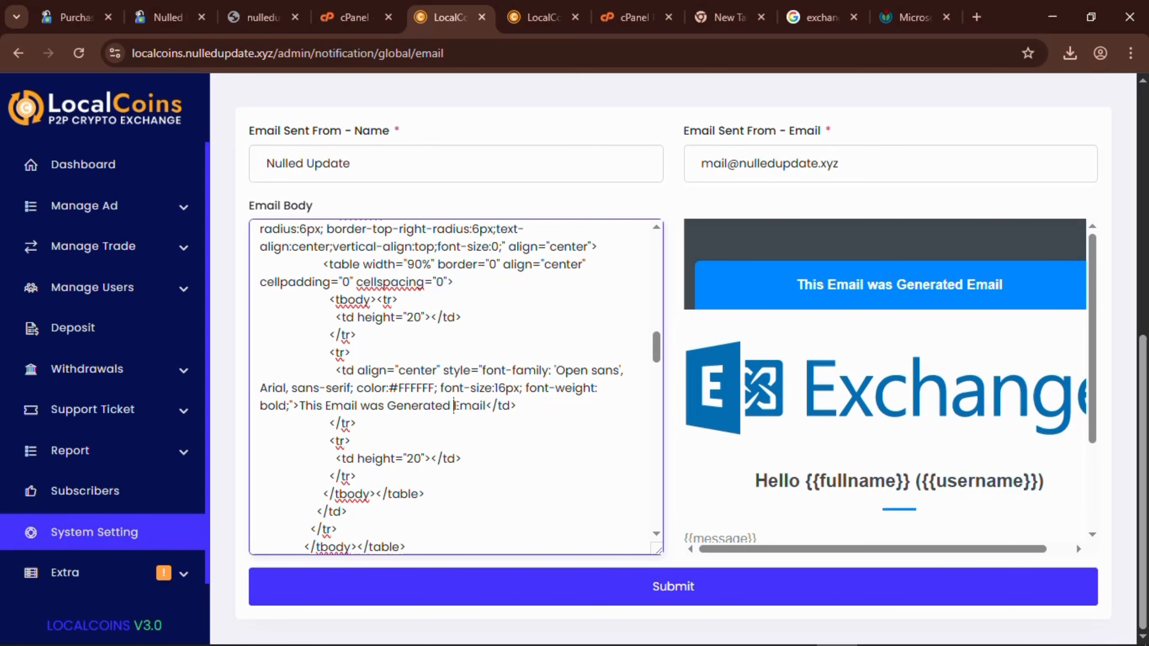
{"action": "left_click_drag", "start_coordinate": [454, 405], "coordinate": [487, 406]}
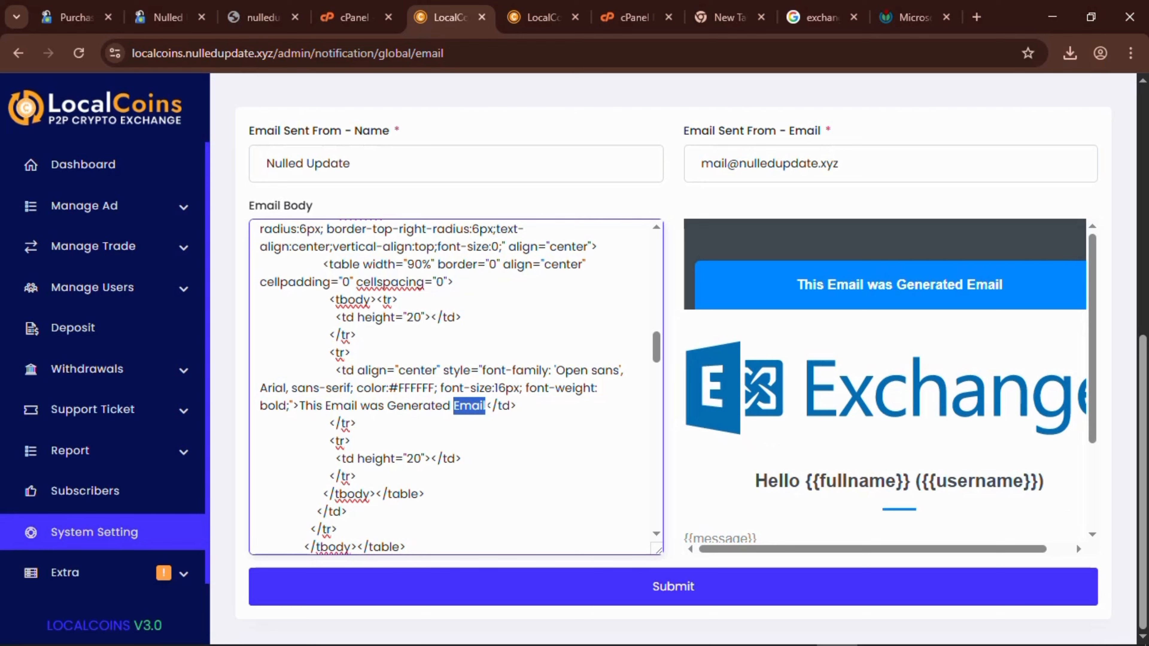
{"action": "type", "text": "Aut"}
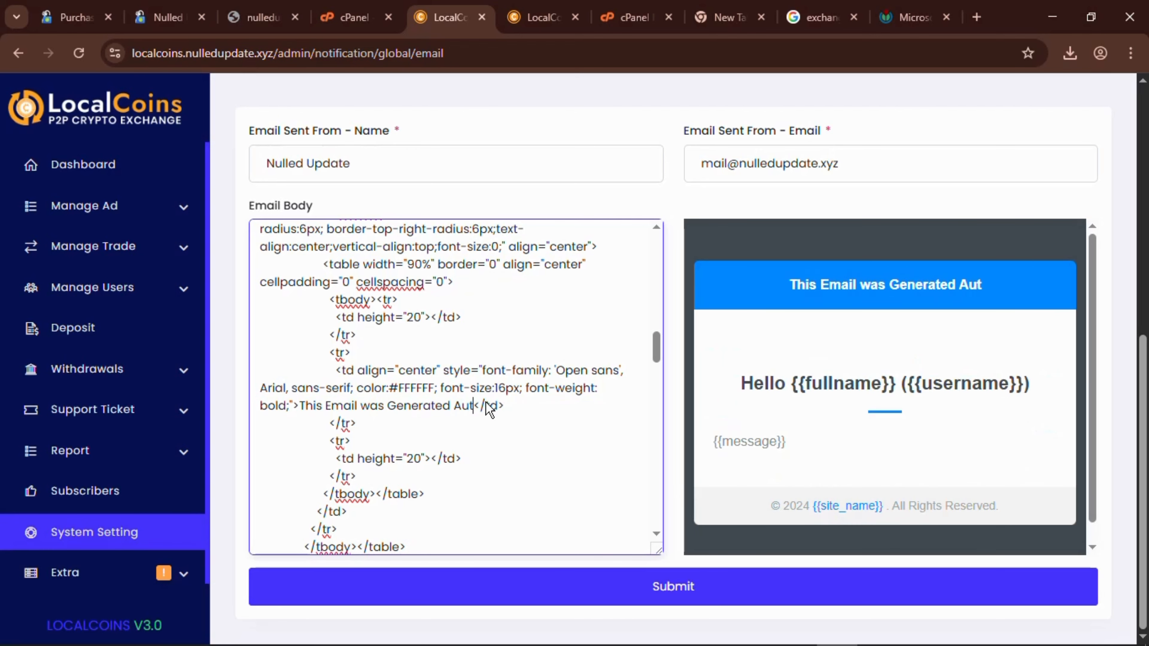
{"action": "type", "text": "omat"}
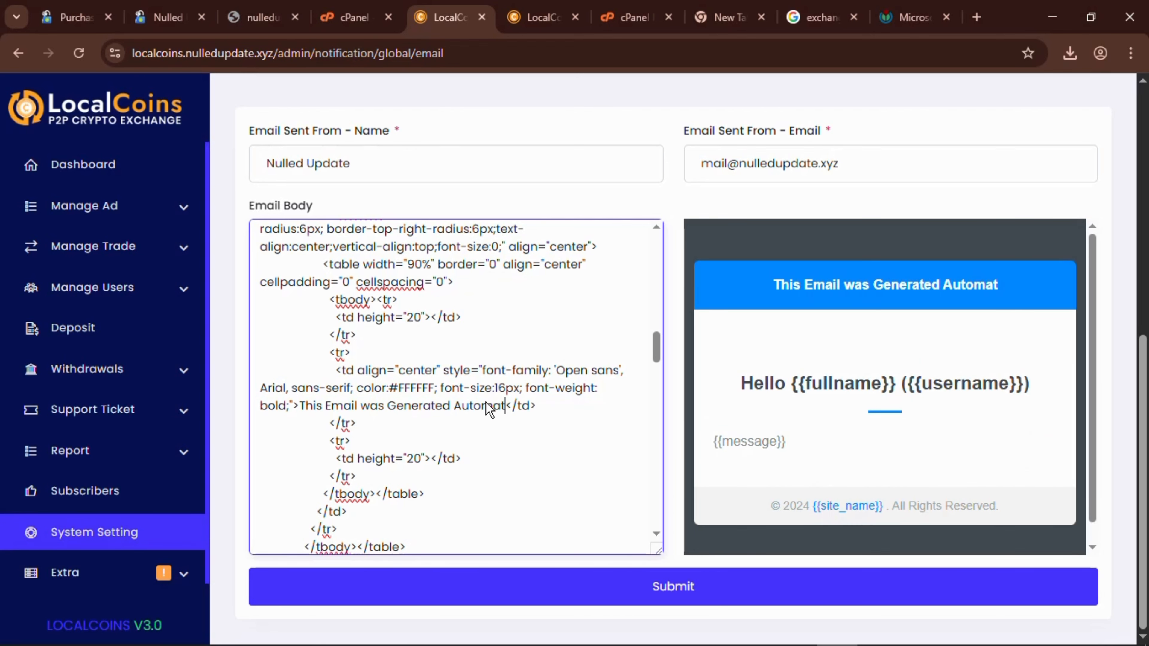
{"action": "type", "text": "icall"}
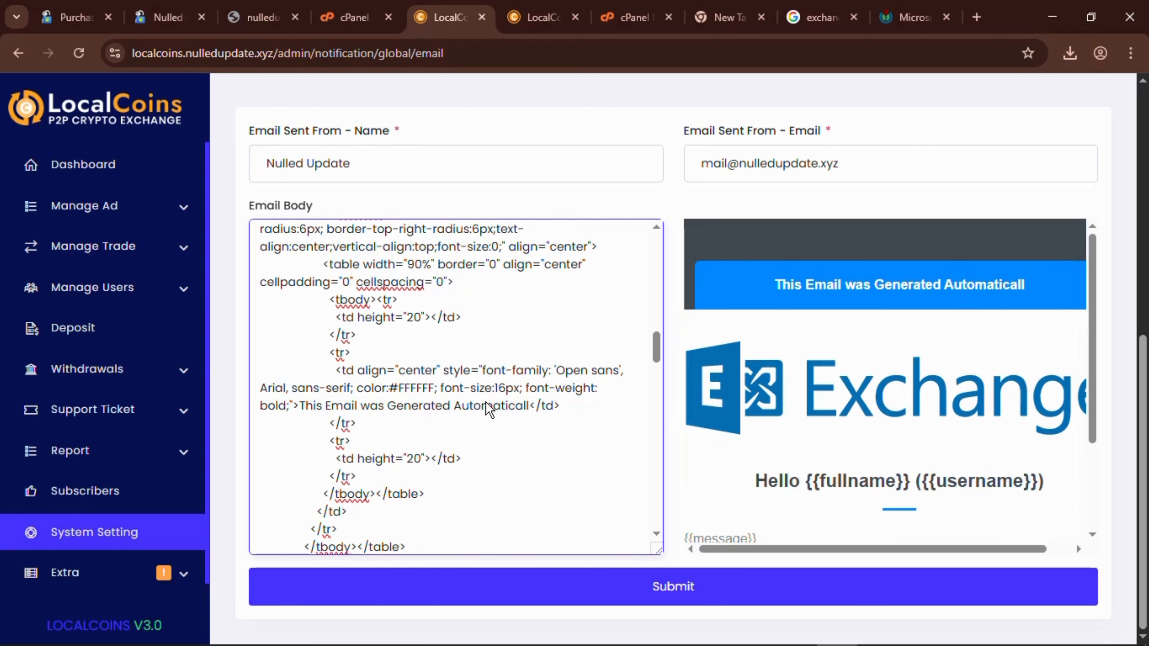
{"action": "type", "text": "y"}
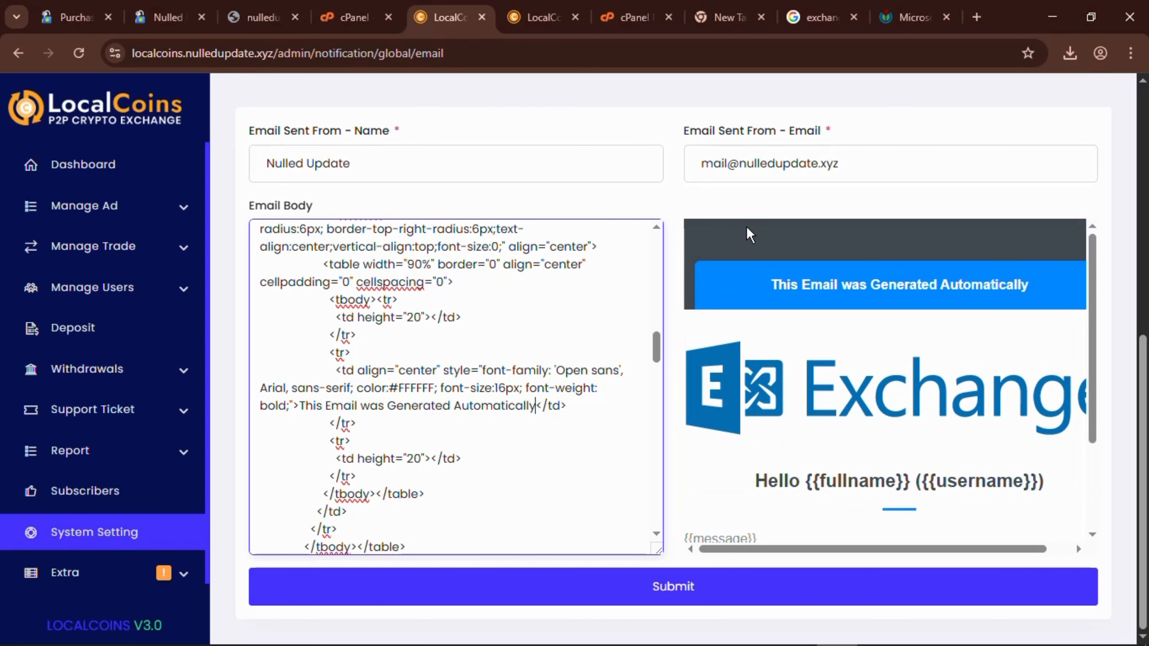
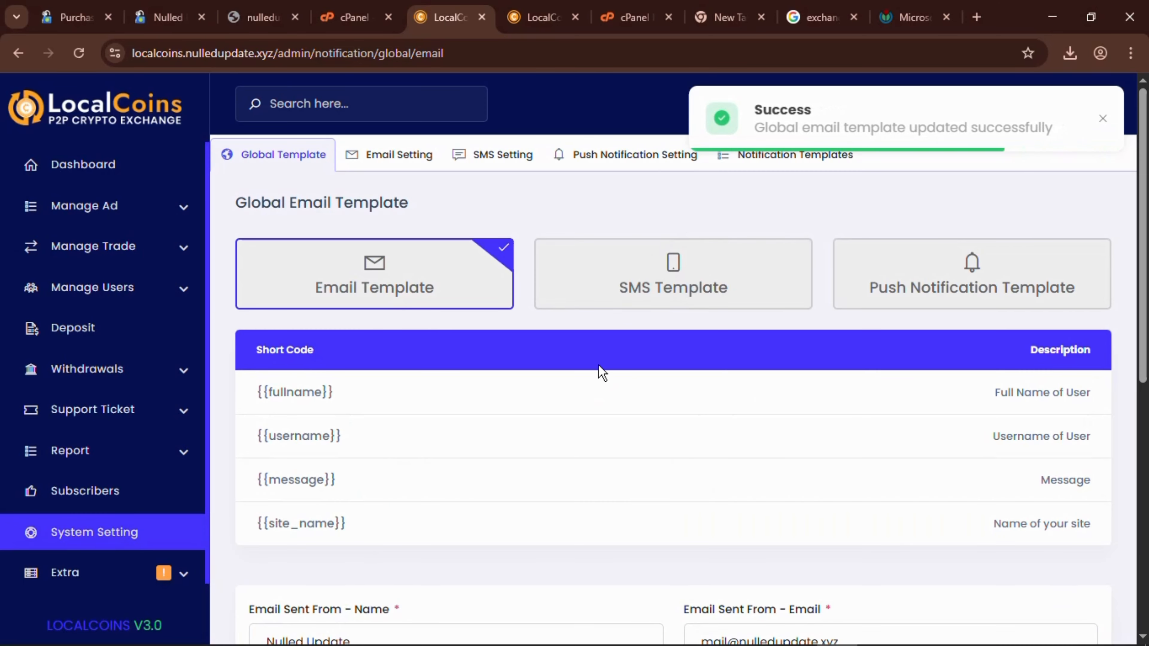
In Email Setting, choose SMTP as the send method, enter port 465, and keep SSL encryption.
{"action": "left_click", "coordinate": [402, 158]}
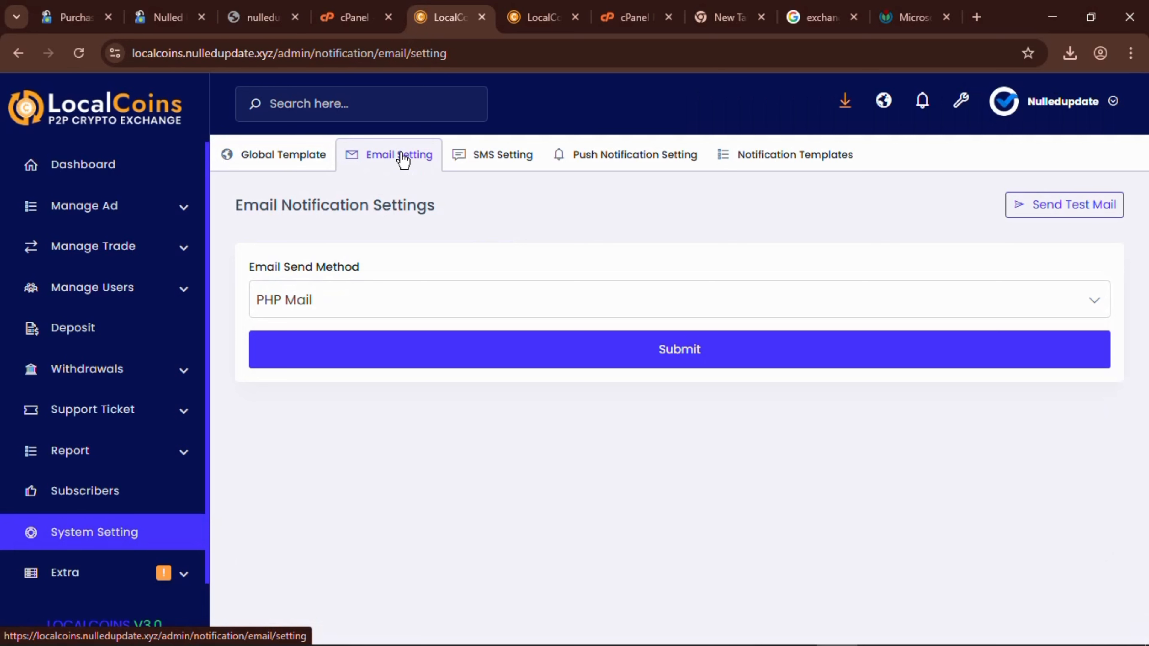
{"action": "left_click", "coordinate": [480, 301]}
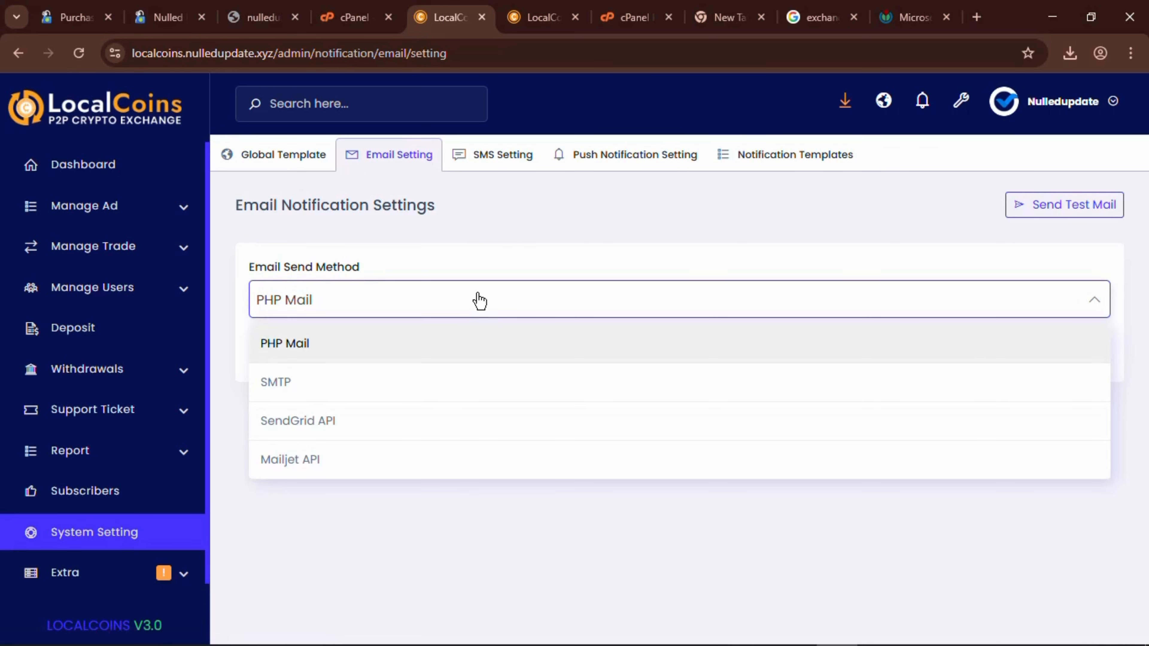
{"action": "left_click", "coordinate": [383, 393]}
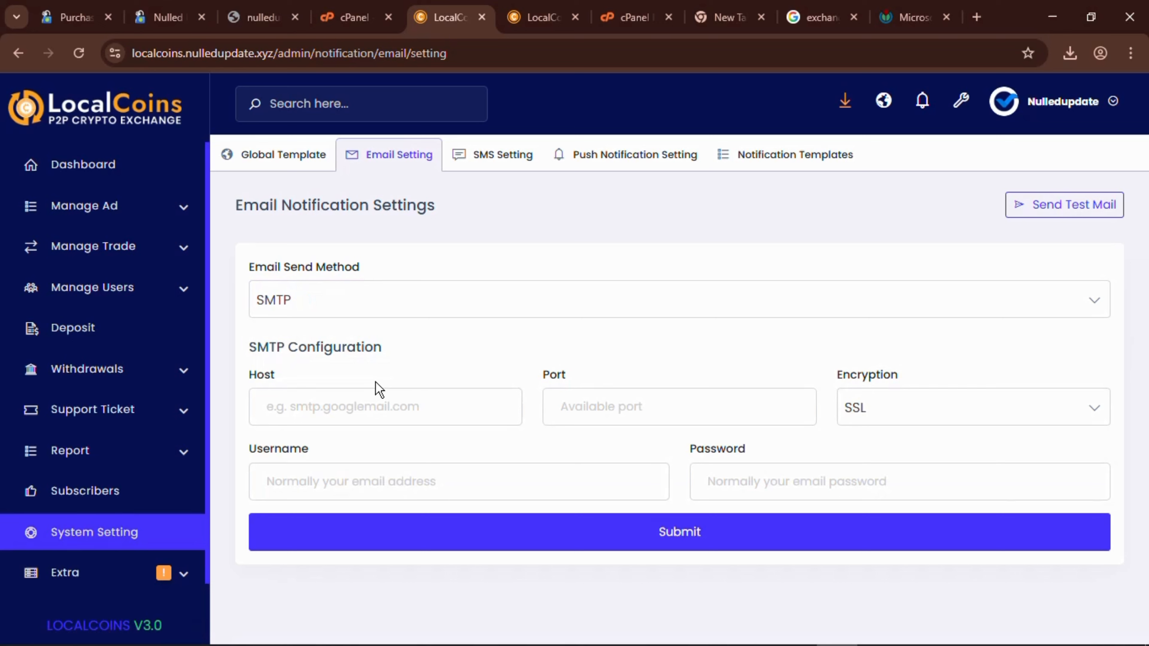
{"action": "left_click", "coordinate": [381, 394]}
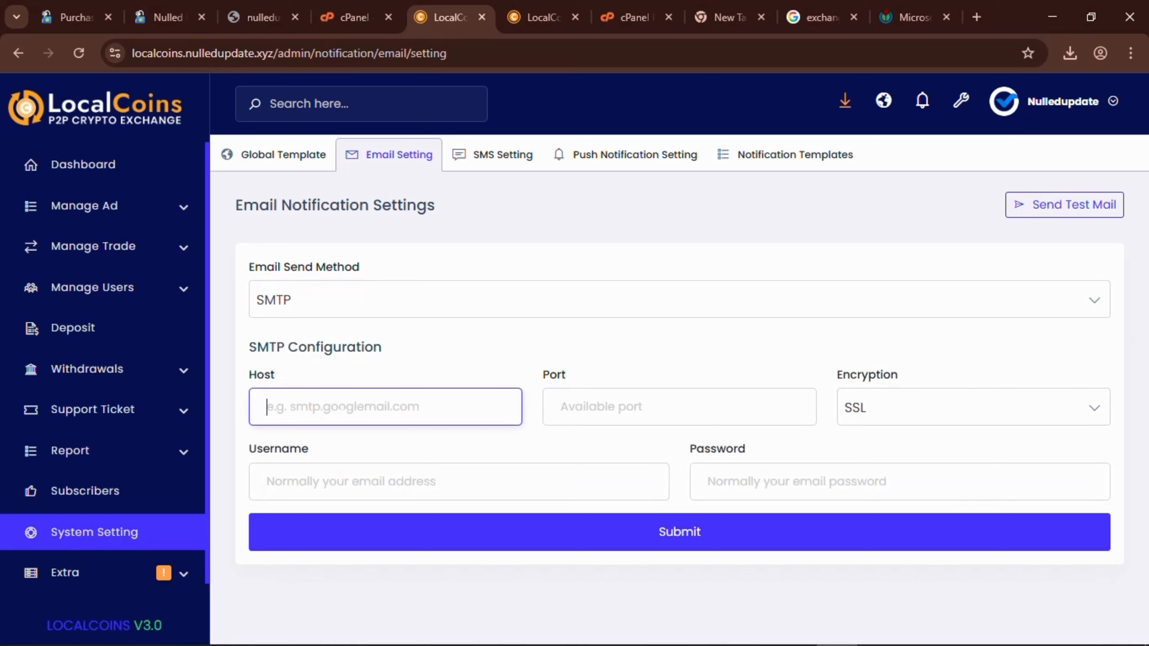
{"action": "left_click", "coordinate": [602, 407]}
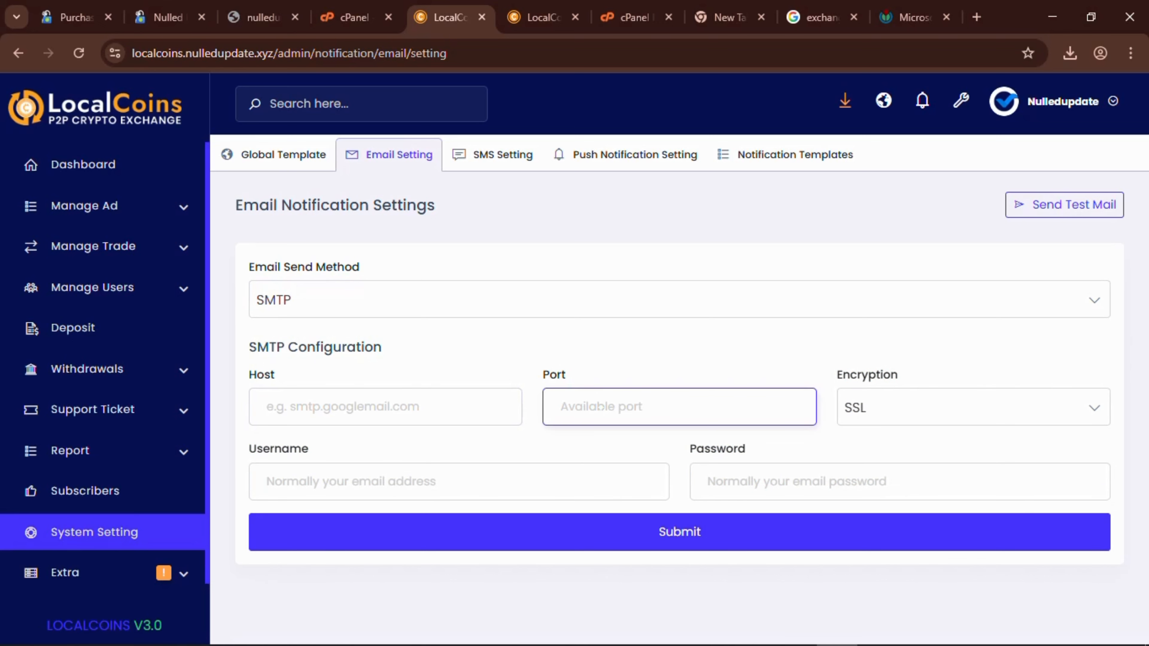
{"action": "type", "text": "465"}
{"action": "left_click", "coordinate": [352, 487]}
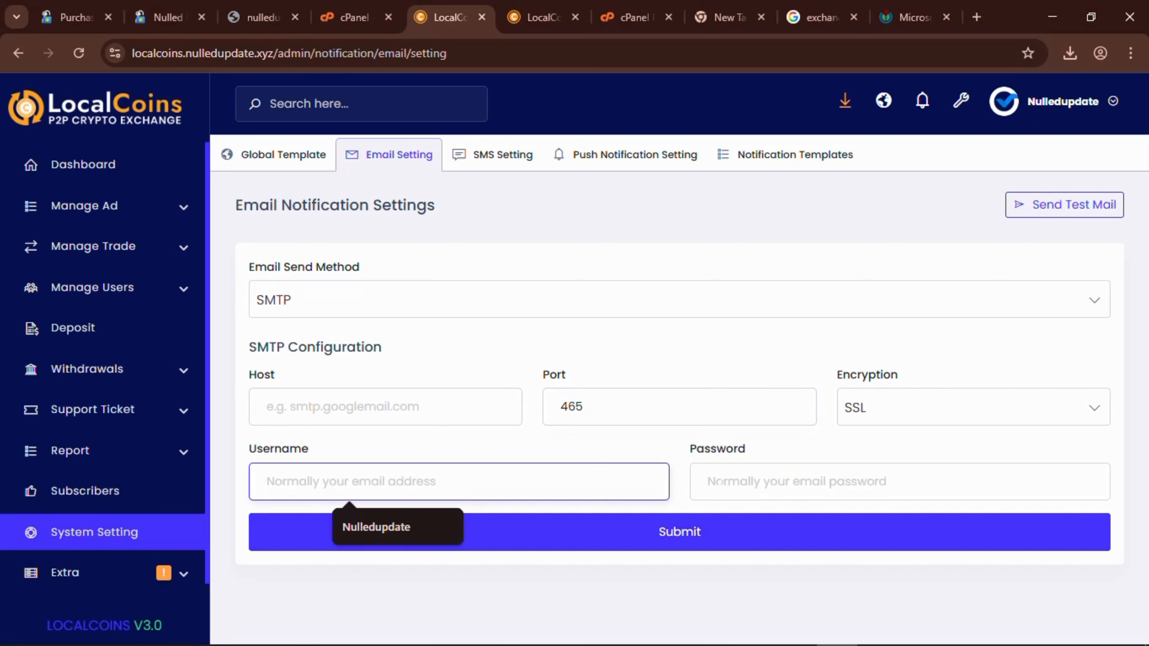
{"action": "key", "text": "Tab"}
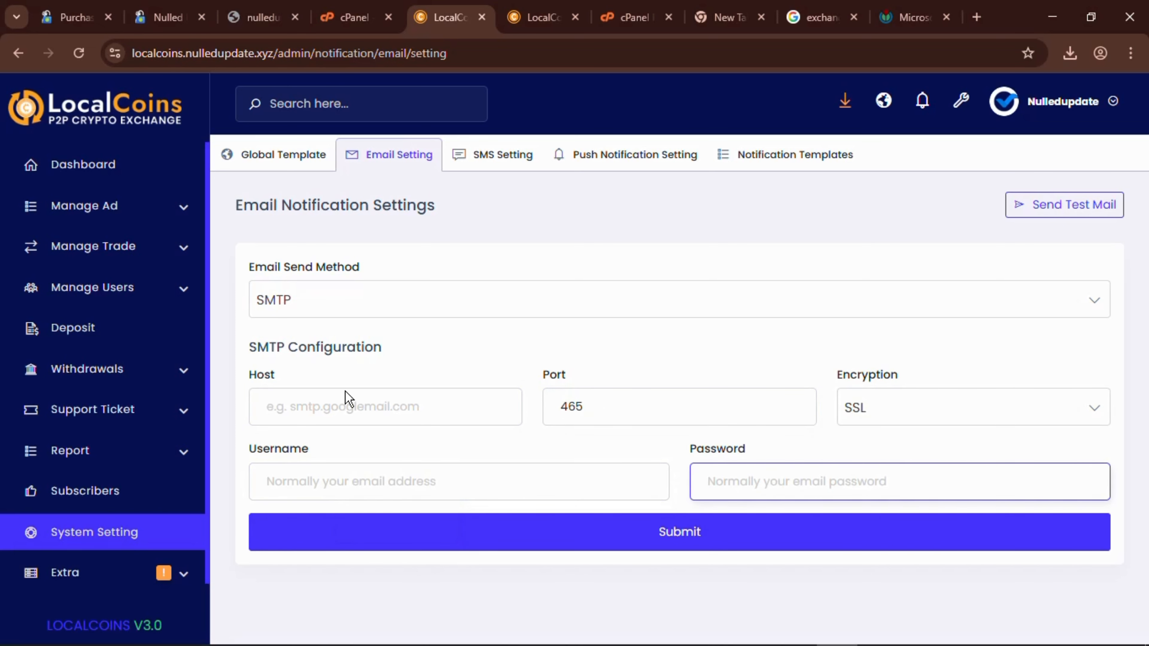